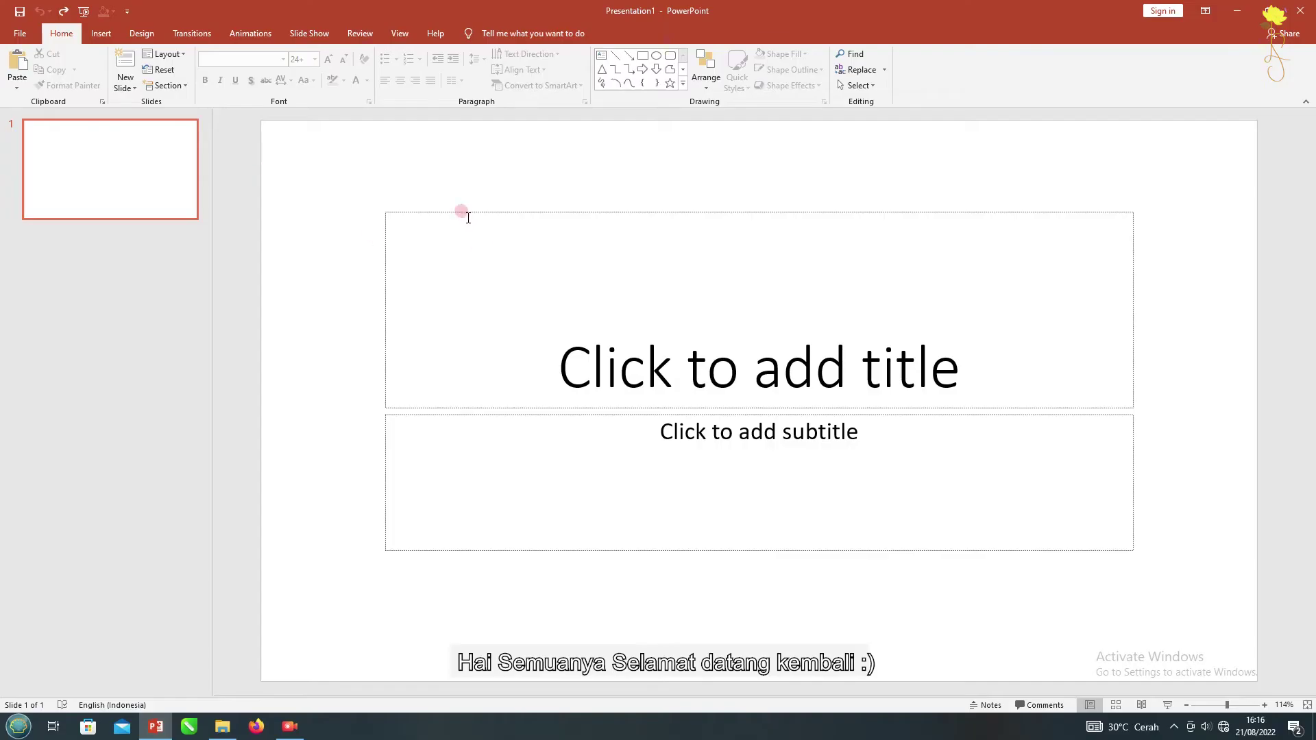
Delete the slide's two empty placeholders
{"action": "left_click", "coordinate": [468, 218]}
{"action": "key", "text": "ctrl+a"}
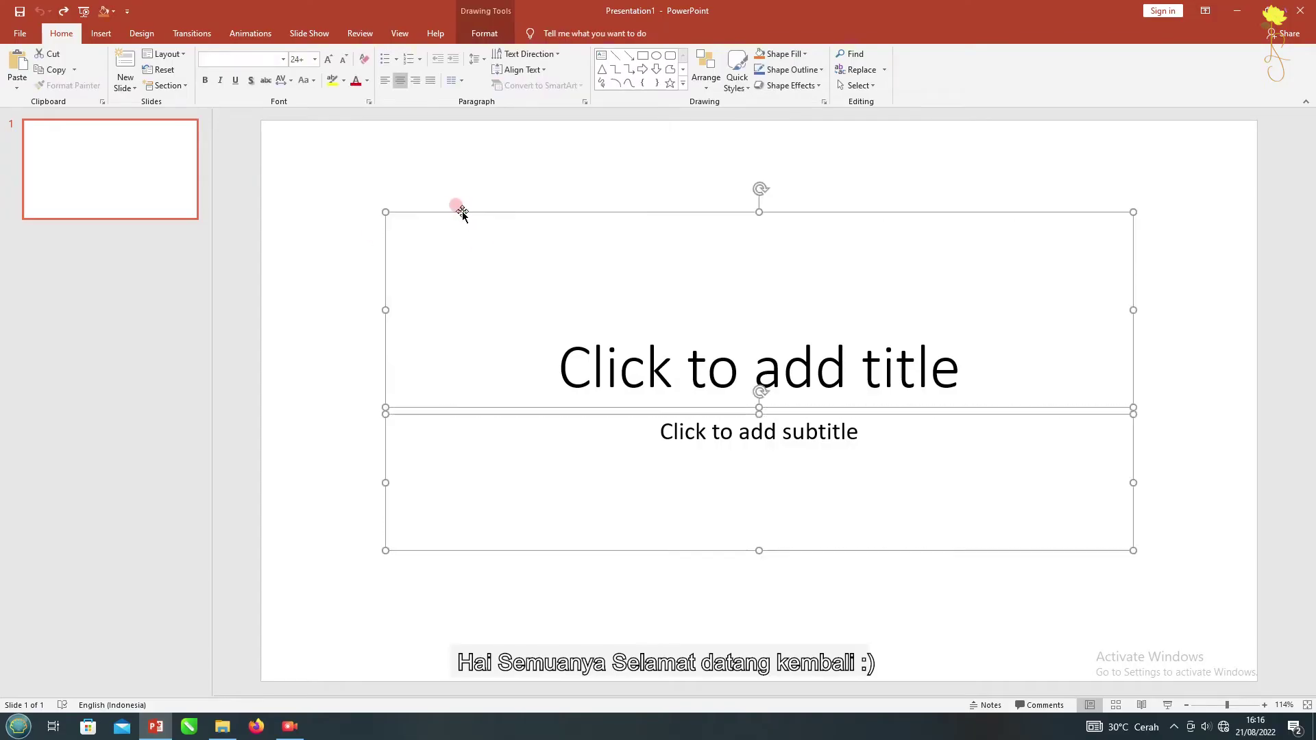
{"action": "key", "text": "Delete"}
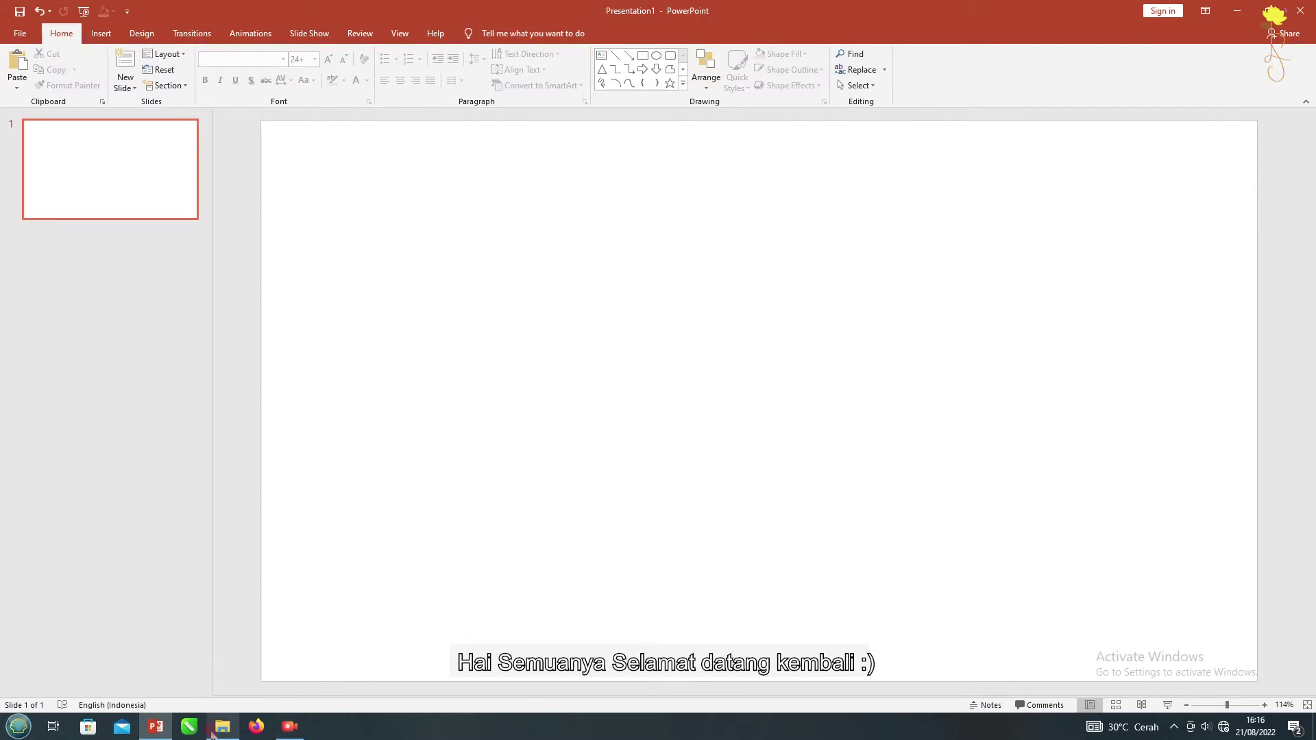
Drag the colour-palette JPG from File Explorer onto the slide and crop it to the five swatches
{"action": "left_click", "coordinate": [218, 728]}
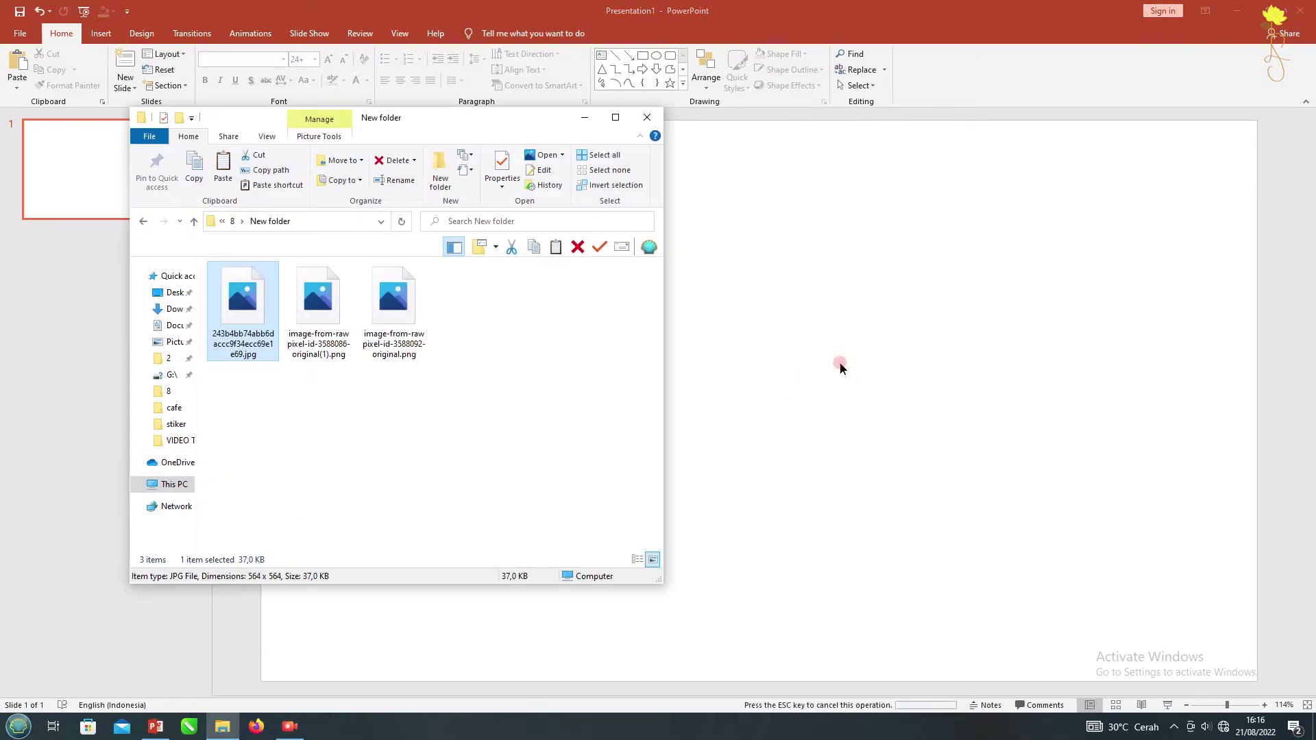
{"action": "left_click_drag", "start_coordinate": [260, 337], "coordinate": [837, 364]}
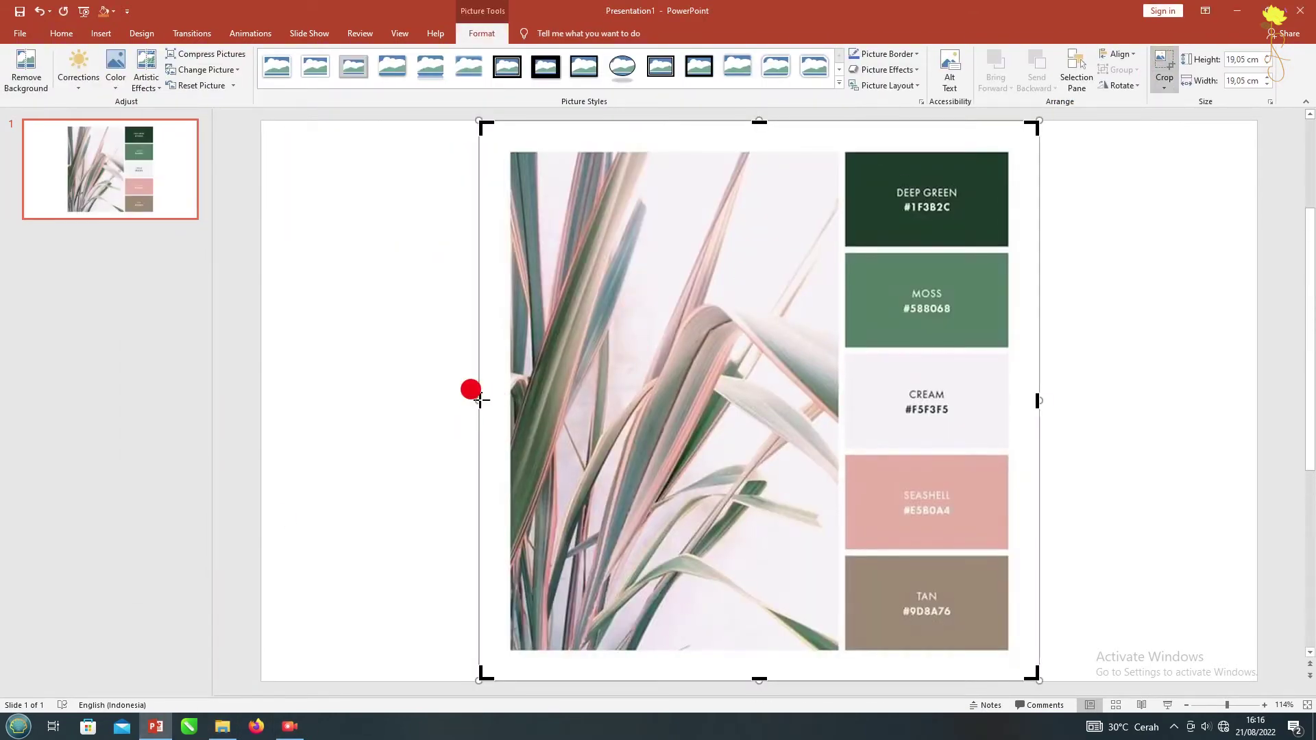
{"action": "left_click_drag", "start_coordinate": [481, 400], "coordinate": [852, 401]}
{"action": "left_click_drag", "start_coordinate": [1038, 122], "coordinate": [998, 157]}
{"action": "left_click_drag", "start_coordinate": [987, 676], "coordinate": [988, 625]}
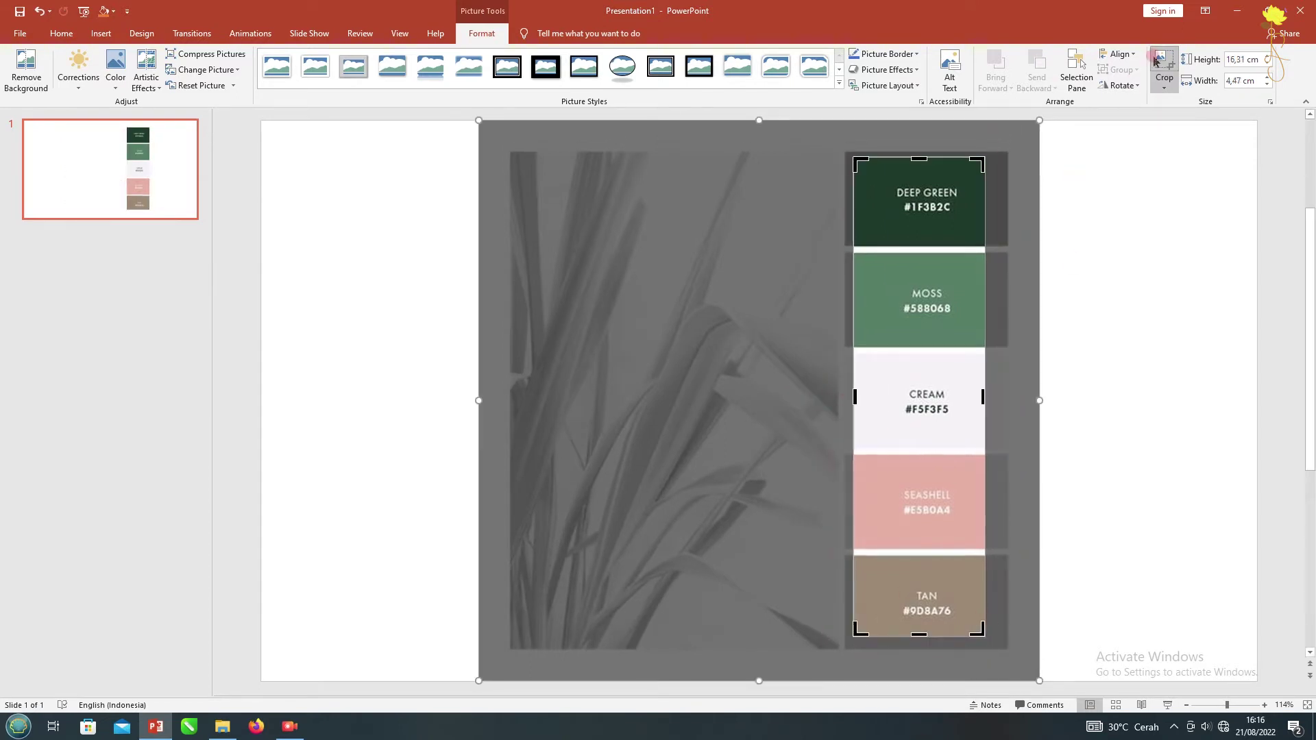
{"action": "left_click", "coordinate": [1158, 64]}
Make the swatch strip narrow and shorter, and place it just left of the slide
{"action": "left_click_drag", "start_coordinate": [856, 396], "coordinate": [948, 398]}
{"action": "left_click_drag", "start_coordinate": [967, 156], "coordinate": [967, 242]}
{"action": "left_click_drag", "start_coordinate": [960, 361], "coordinate": [240, 287]}
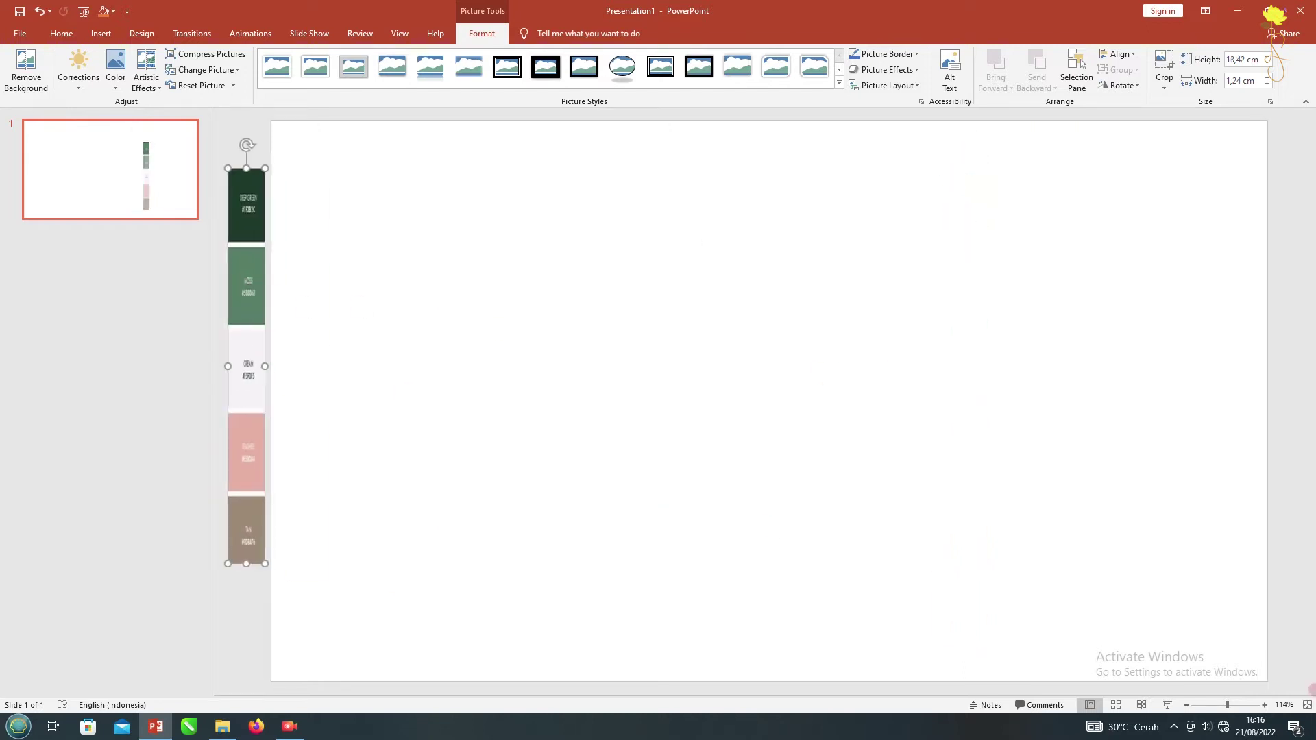
{"action": "left_click", "coordinate": [1186, 706]}
{"action": "left_click", "coordinate": [1186, 705]}
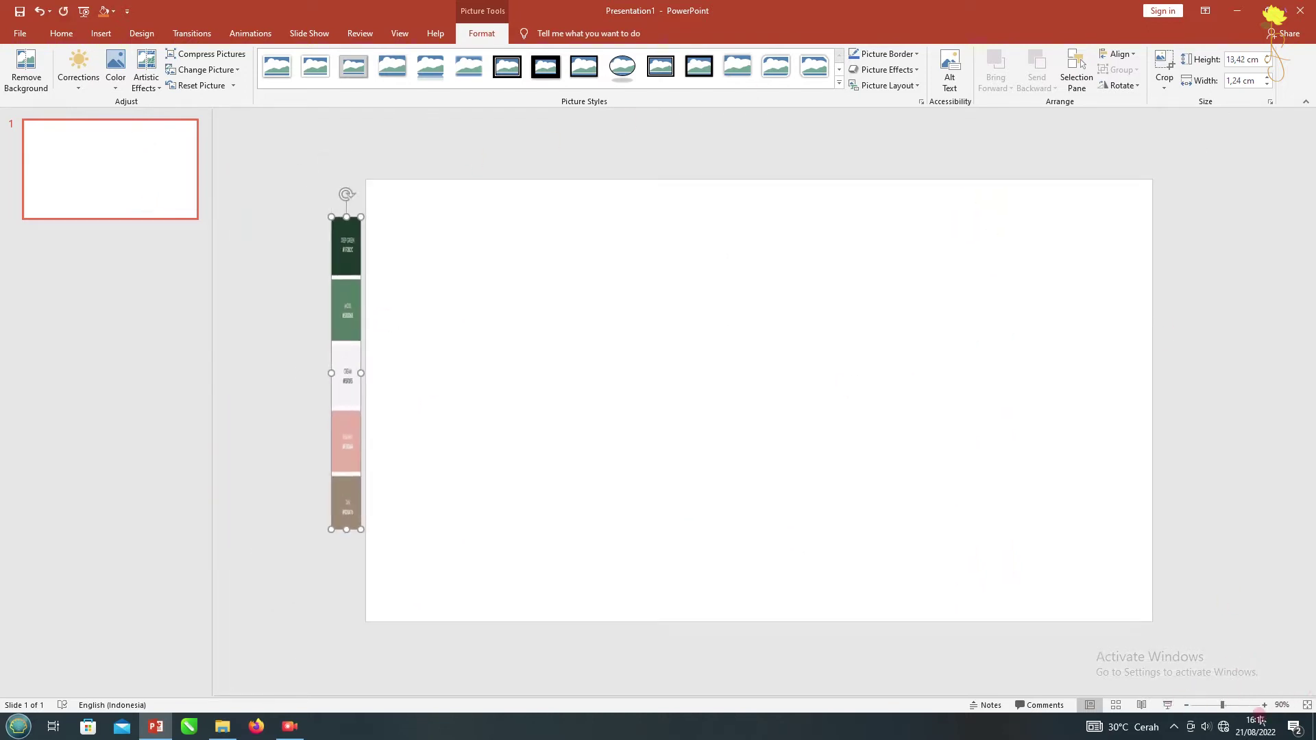
{"action": "left_click", "coordinate": [1265, 705]}
{"action": "left_click", "coordinate": [1004, 467]}
{"action": "left_click", "coordinate": [143, 37]}
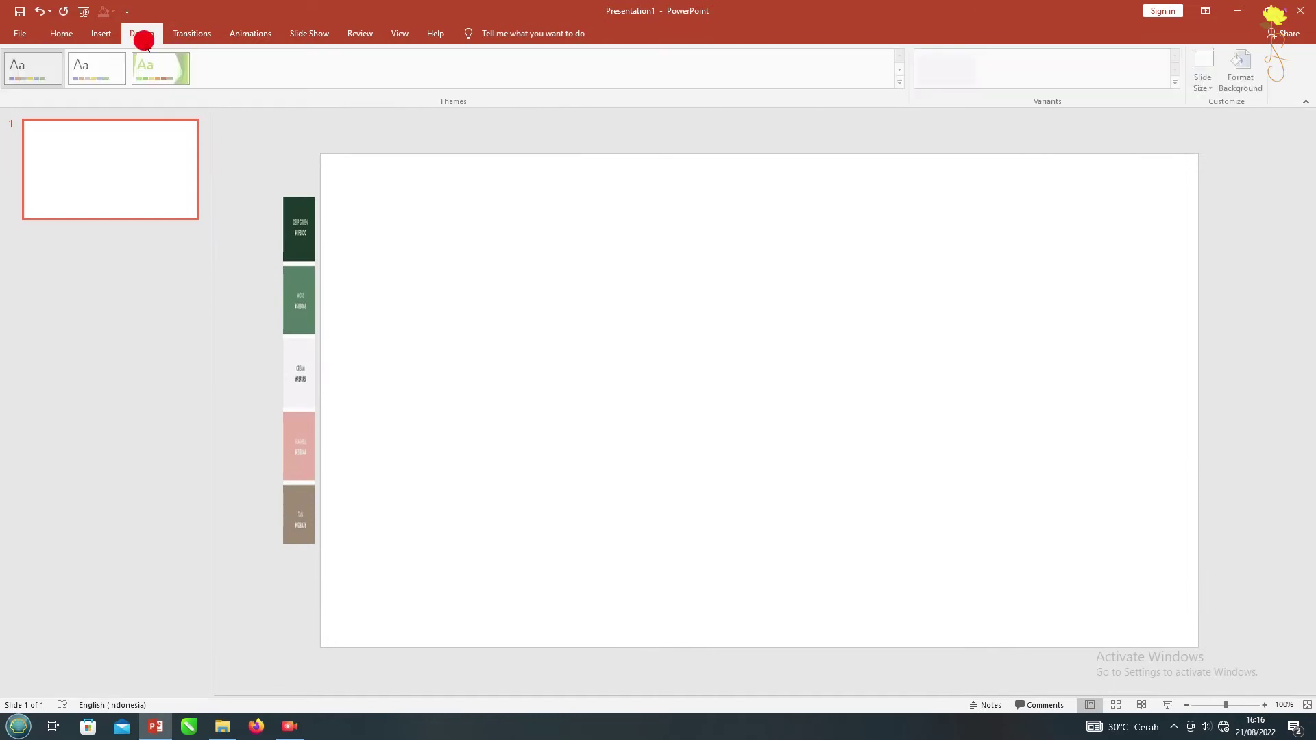
Fill the slide background with the eyedropper-sampled moss green swatch, then draw a large rounded rectangle
{"action": "left_click", "coordinate": [1242, 68]}
{"action": "left_click", "coordinate": [1268, 292]}
{"action": "left_click", "coordinate": [1155, 437]}
{"action": "left_click", "coordinate": [195, 296]}
{"action": "left_click", "coordinate": [329, 134]}
{"action": "left_click", "coordinate": [71, 34]}
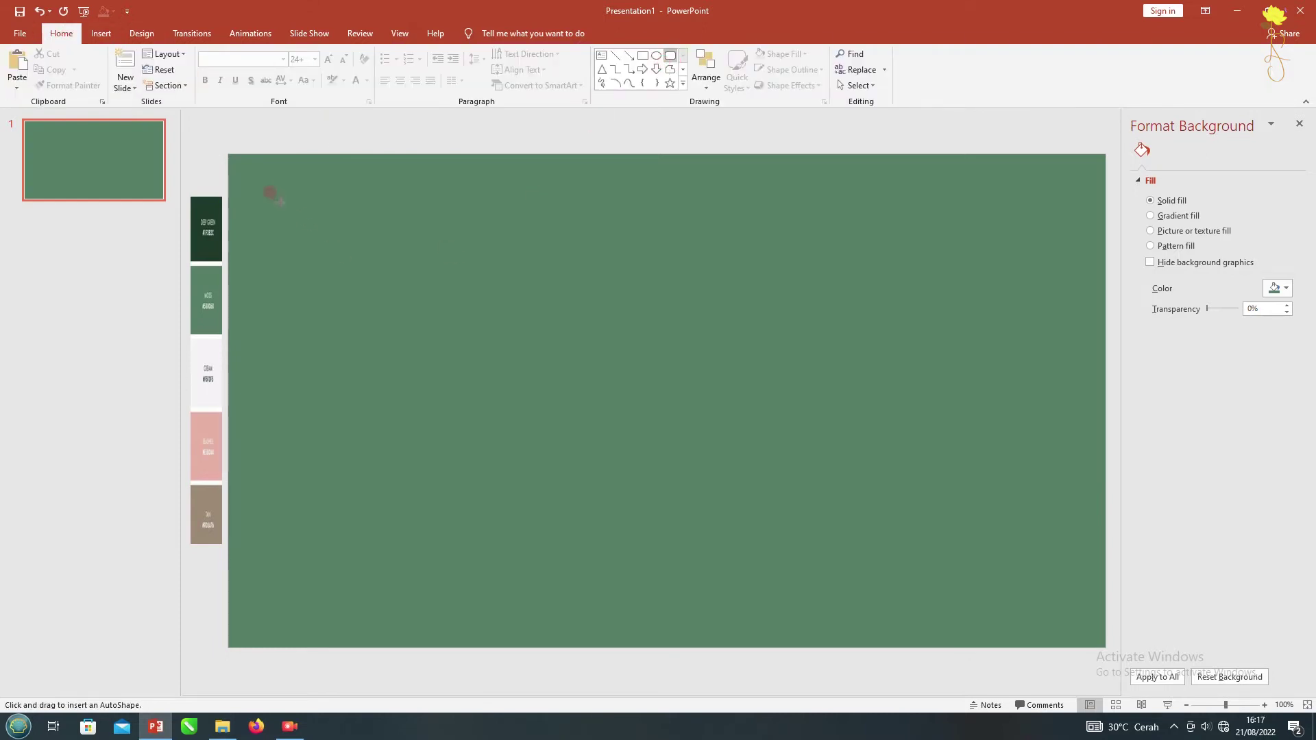
{"action": "left_click_drag", "start_coordinate": [870, 572], "coordinate": [1069, 621]}
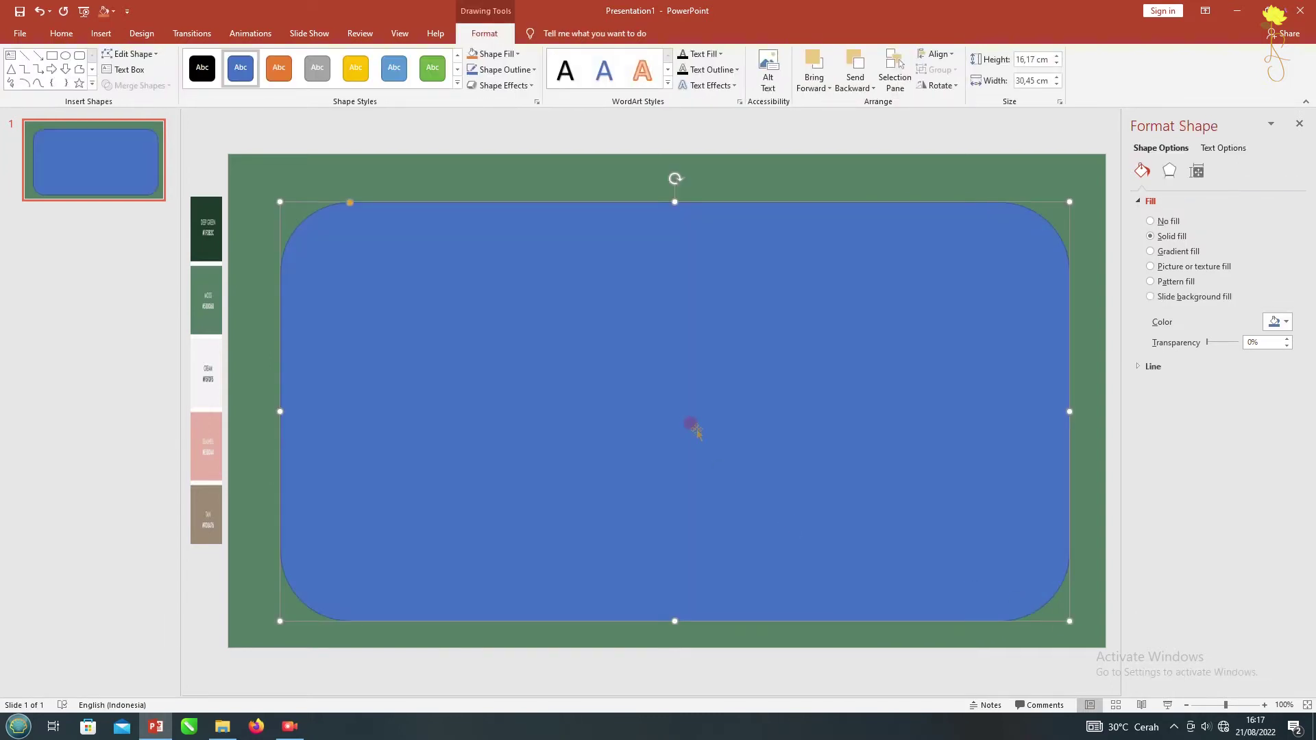
Centre the rounded rectangle on the slide
{"action": "left_click_drag", "start_coordinate": [687, 431], "coordinate": [688, 432]}
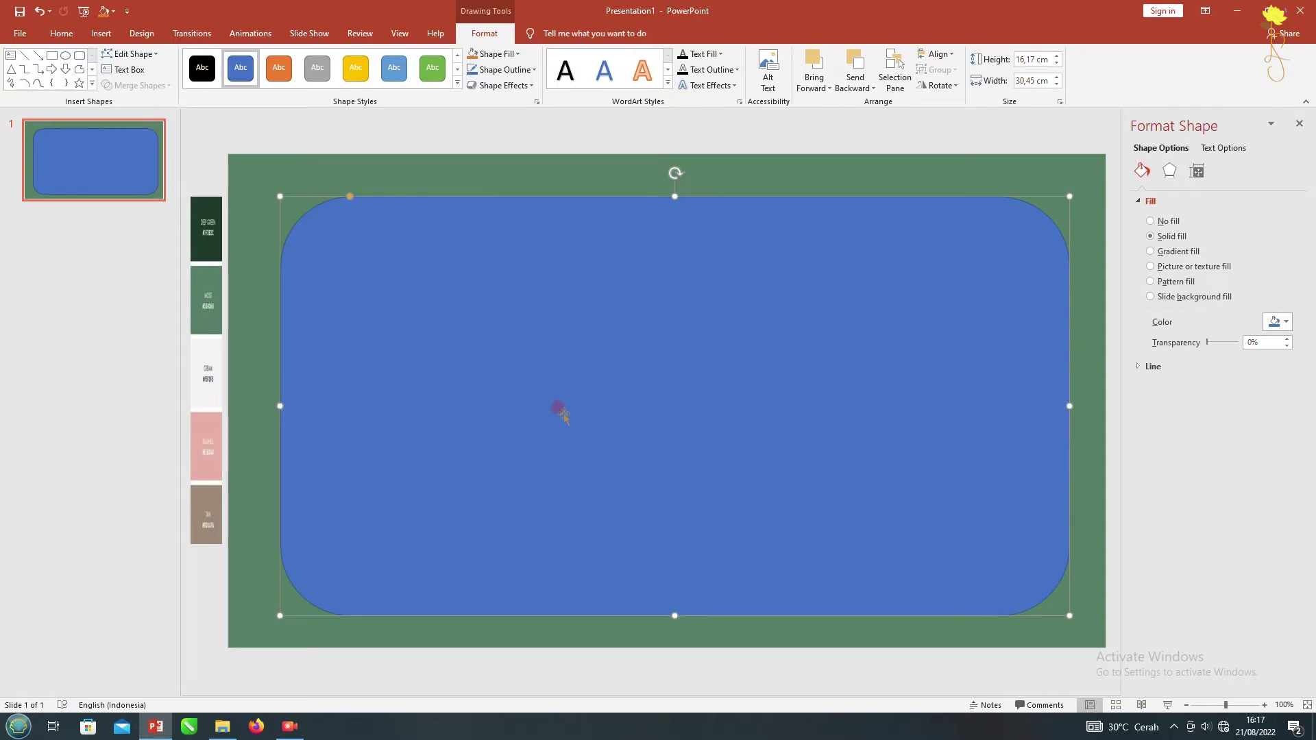
{"action": "left_click_drag", "start_coordinate": [564, 410], "coordinate": [559, 405]}
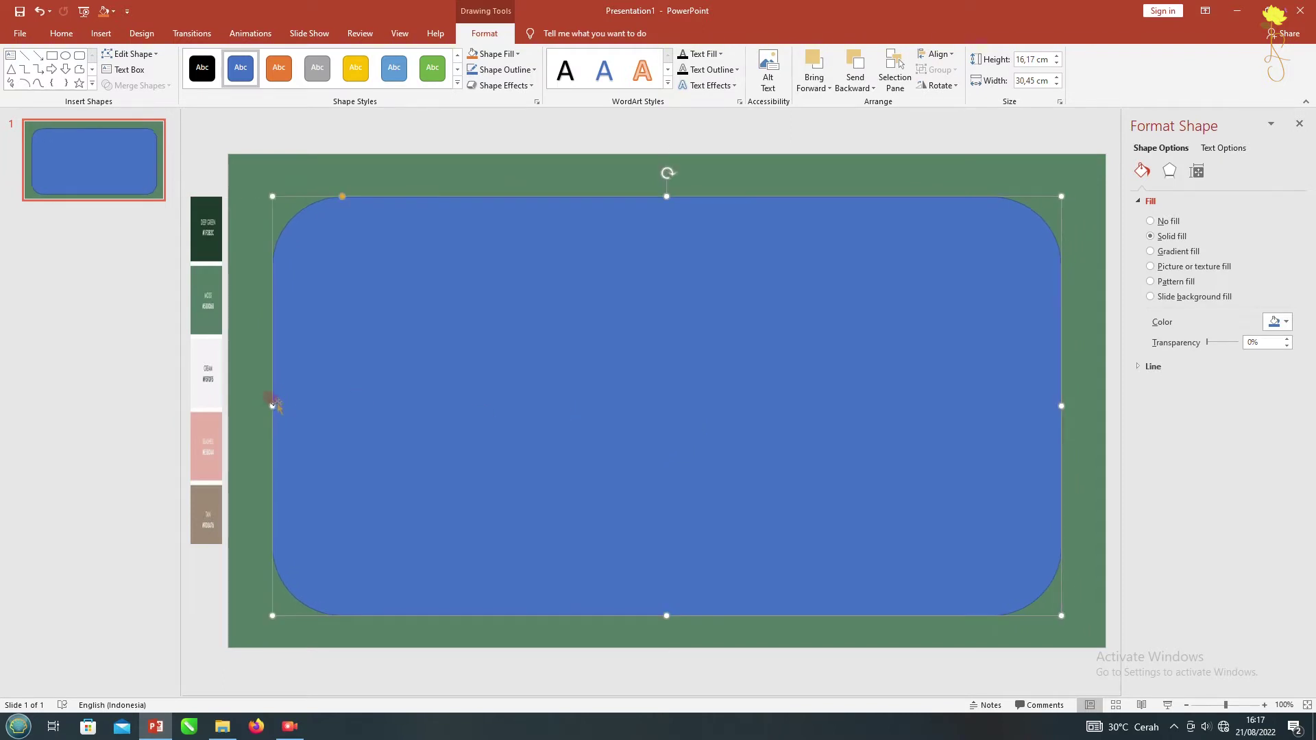
{"action": "left_click_drag", "start_coordinate": [623, 461], "coordinate": [626, 452]}
{"action": "left_click", "coordinate": [528, 126]}
{"action": "left_click", "coordinate": [555, 302]}
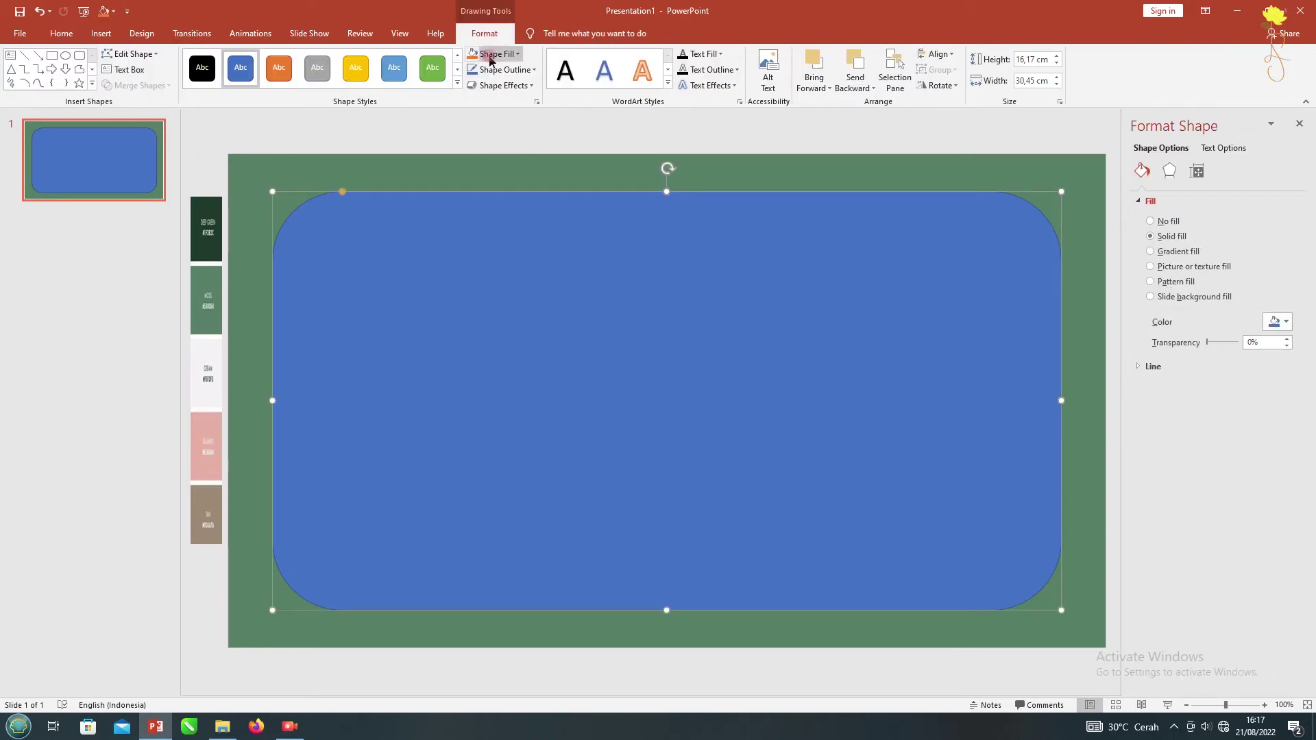
Fill the rectangle with the sampled cream swatch and give it a thicker dark outline
{"action": "left_click", "coordinate": [491, 57]}
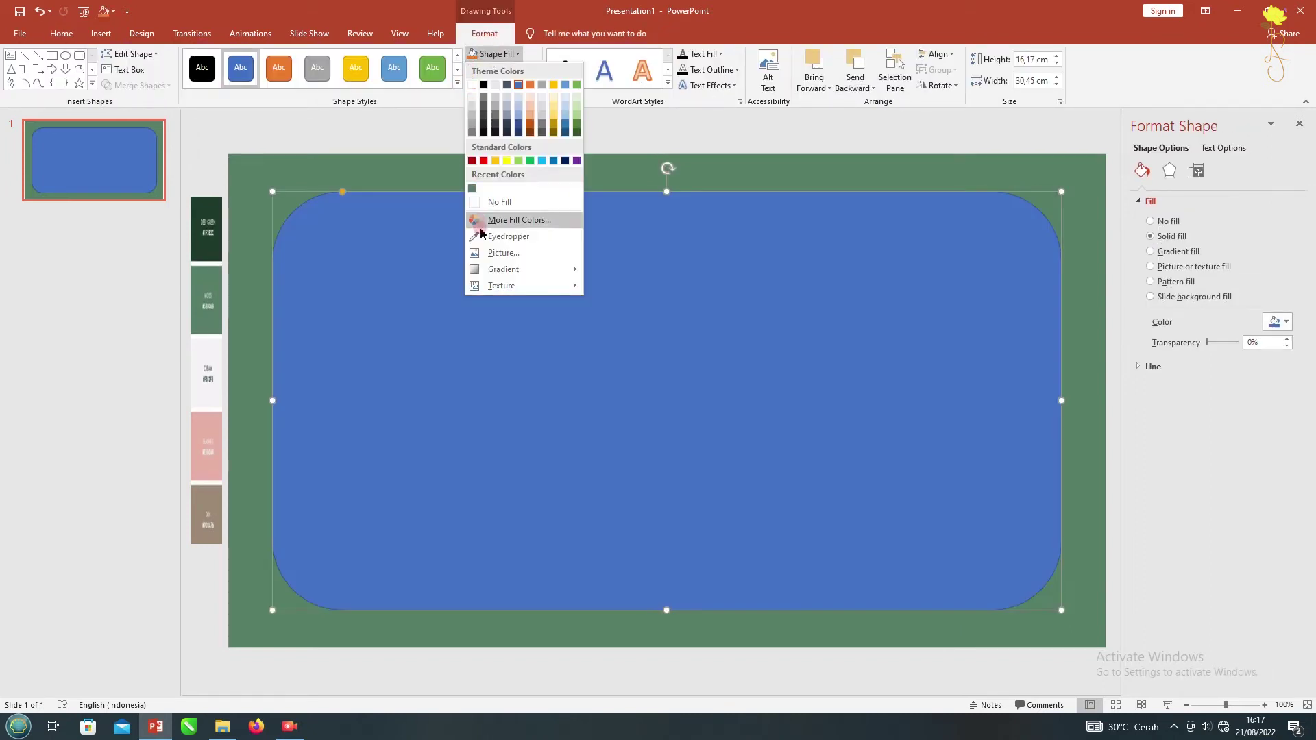
{"action": "left_click", "coordinate": [508, 236]}
{"action": "left_click", "coordinate": [204, 399]}
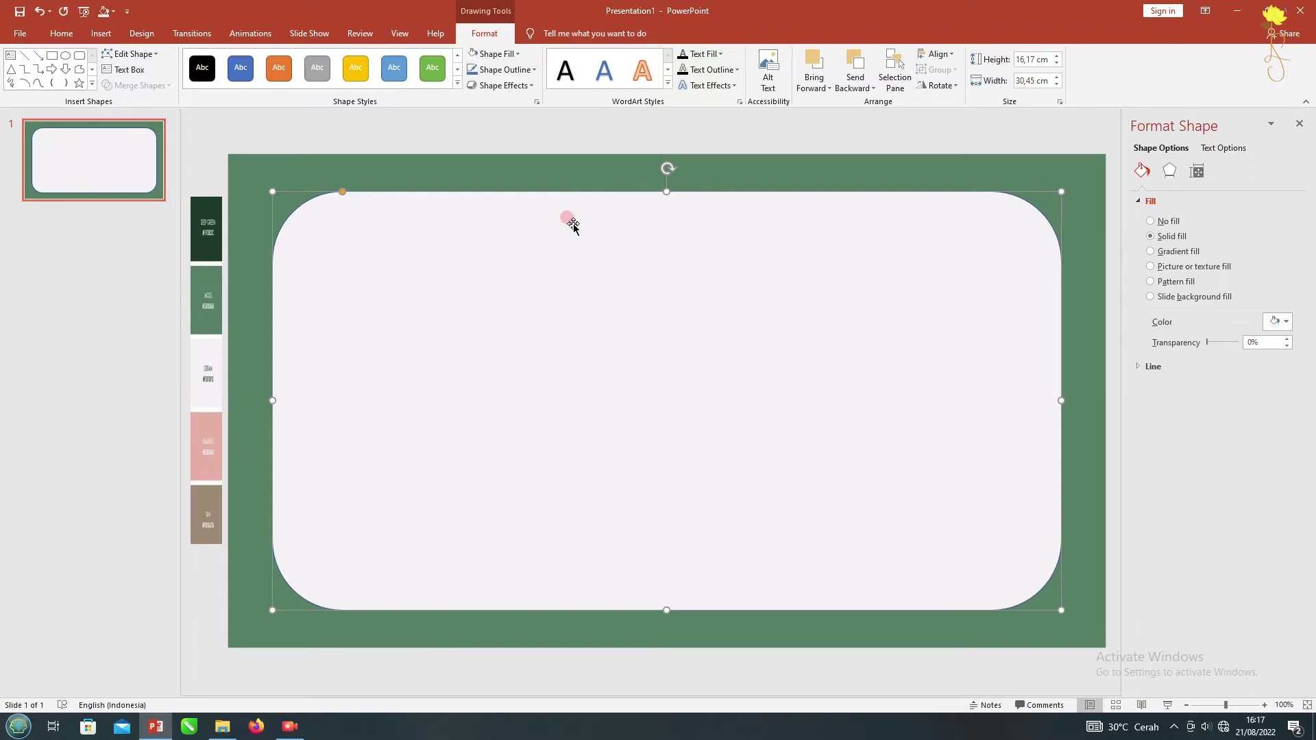
{"action": "left_click", "coordinate": [496, 54]}
{"action": "left_click", "coordinate": [528, 237]}
{"action": "left_click", "coordinate": [507, 70]}
{"action": "mouse_move", "coordinate": [501, 268]}
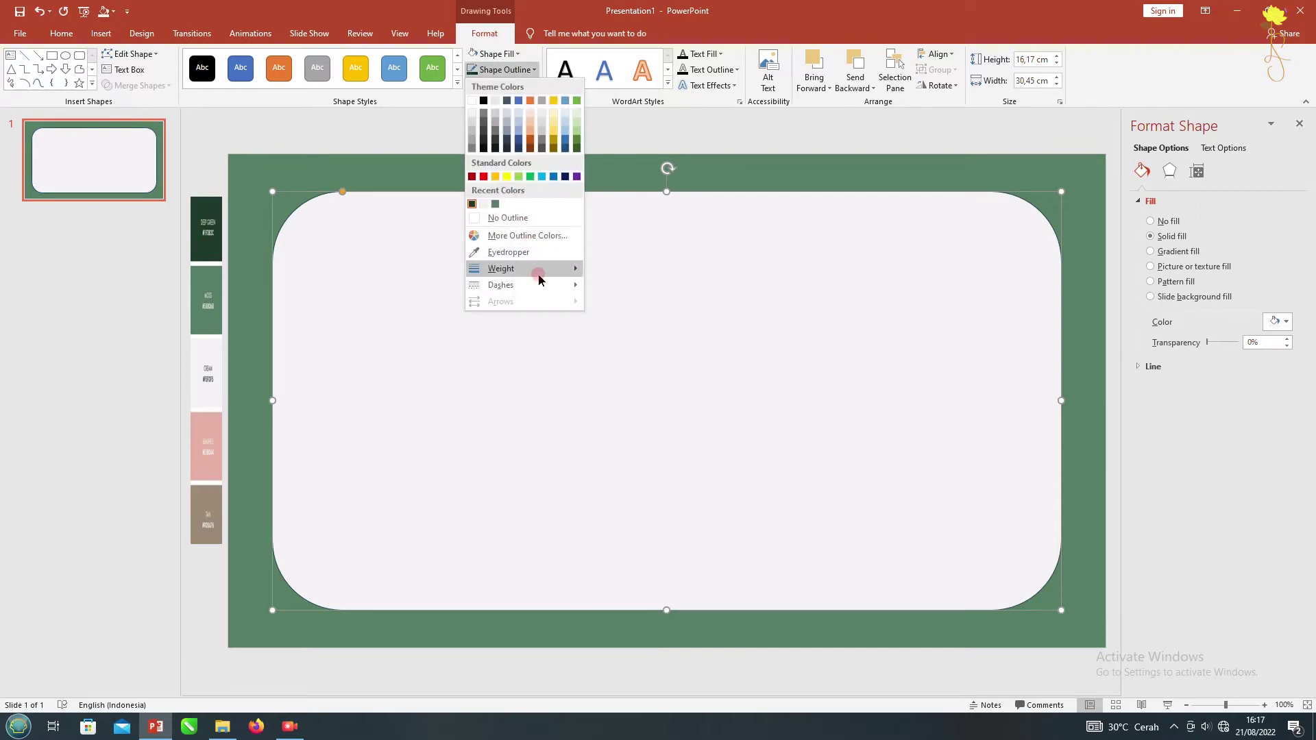
{"action": "left_click", "coordinate": [646, 357]}
{"action": "left_click", "coordinate": [491, 140]}
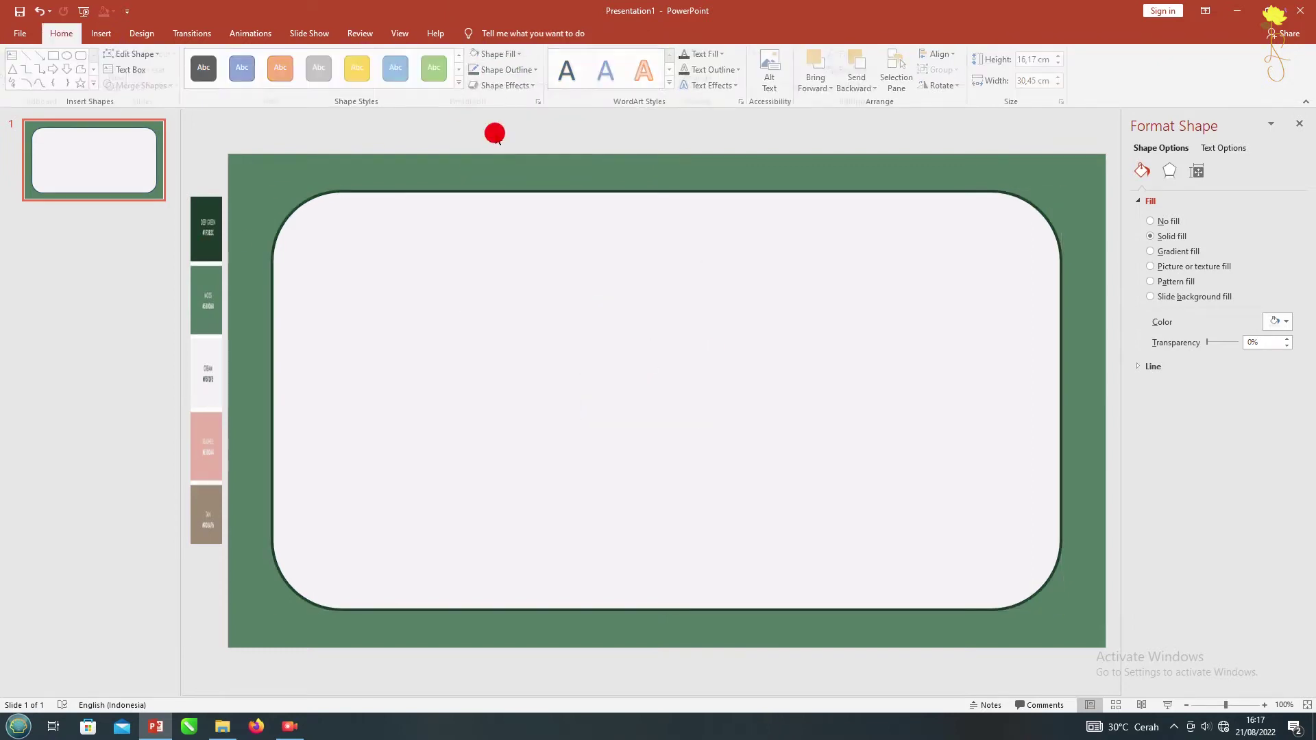
{"action": "left_click", "coordinate": [101, 33]}
Insert both plant PNGs, shrinking the hanging plant to the upper left and the potted plant to the bottom right
{"action": "left_click", "coordinate": [88, 68]}
{"action": "mouse_move", "coordinate": [435, 400]}
{"action": "left_mouse_down"}
{"action": "mouse_move", "coordinate": [318, 338]}
{"action": "mouse_move", "coordinate": [866, 420]}
{"action": "left_mouse_up"}
{"action": "left_click_drag", "start_coordinate": [797, 150], "coordinate": [637, 411]}
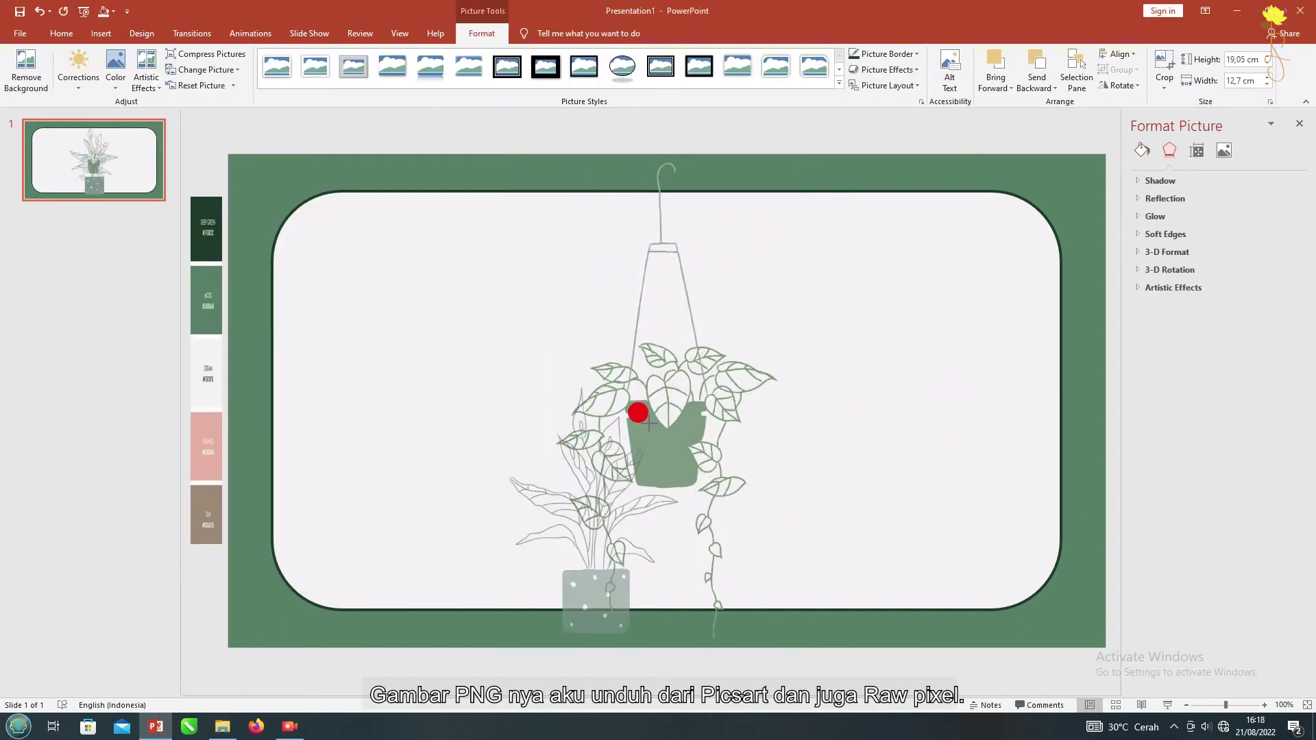
{"action": "left_click_drag", "start_coordinate": [676, 559], "coordinate": [1026, 523]}
{"action": "left_click", "coordinate": [774, 155]}
{"action": "mouse_move", "coordinate": [791, 151]}
{"action": "left_mouse_down"}
{"action": "mouse_move", "coordinate": [641, 429]}
{"action": "mouse_move", "coordinate": [333, 311]}
{"action": "mouse_move", "coordinate": [310, 269]}
{"action": "left_mouse_up"}
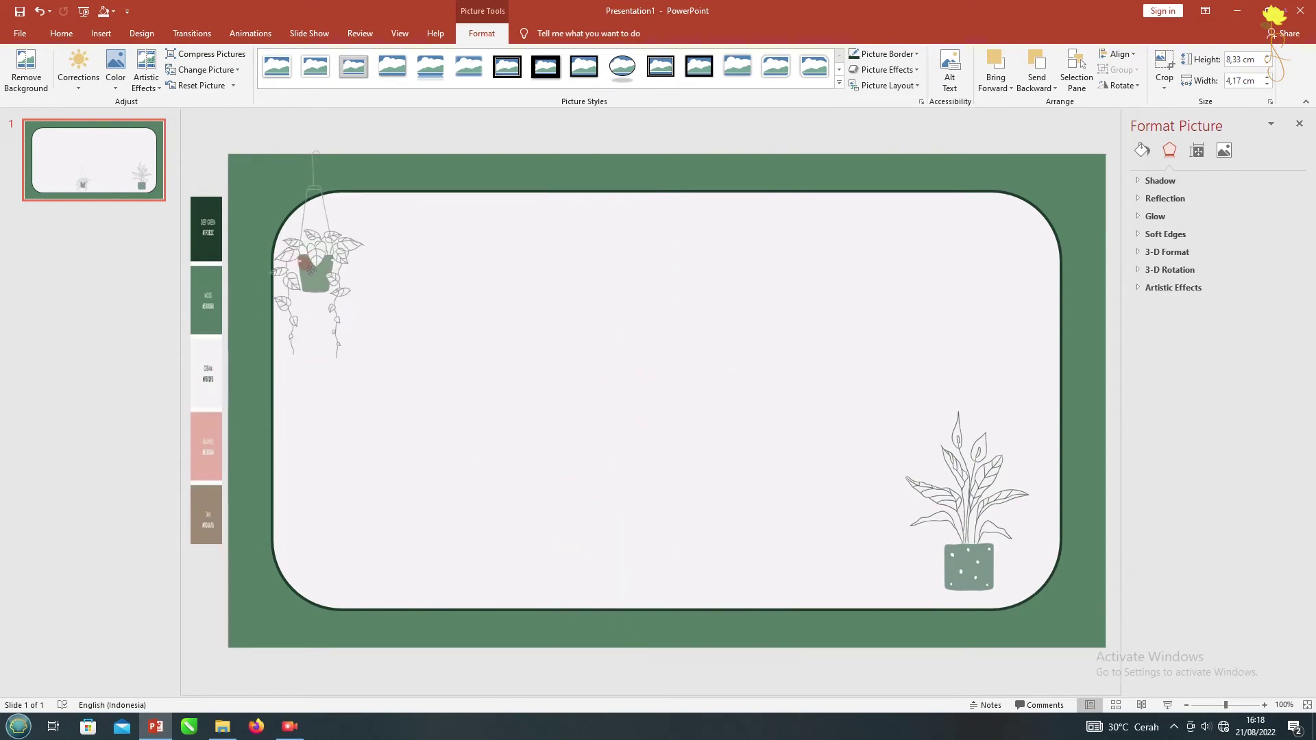
{"action": "left_click_drag", "start_coordinate": [311, 268], "coordinate": [314, 270]}
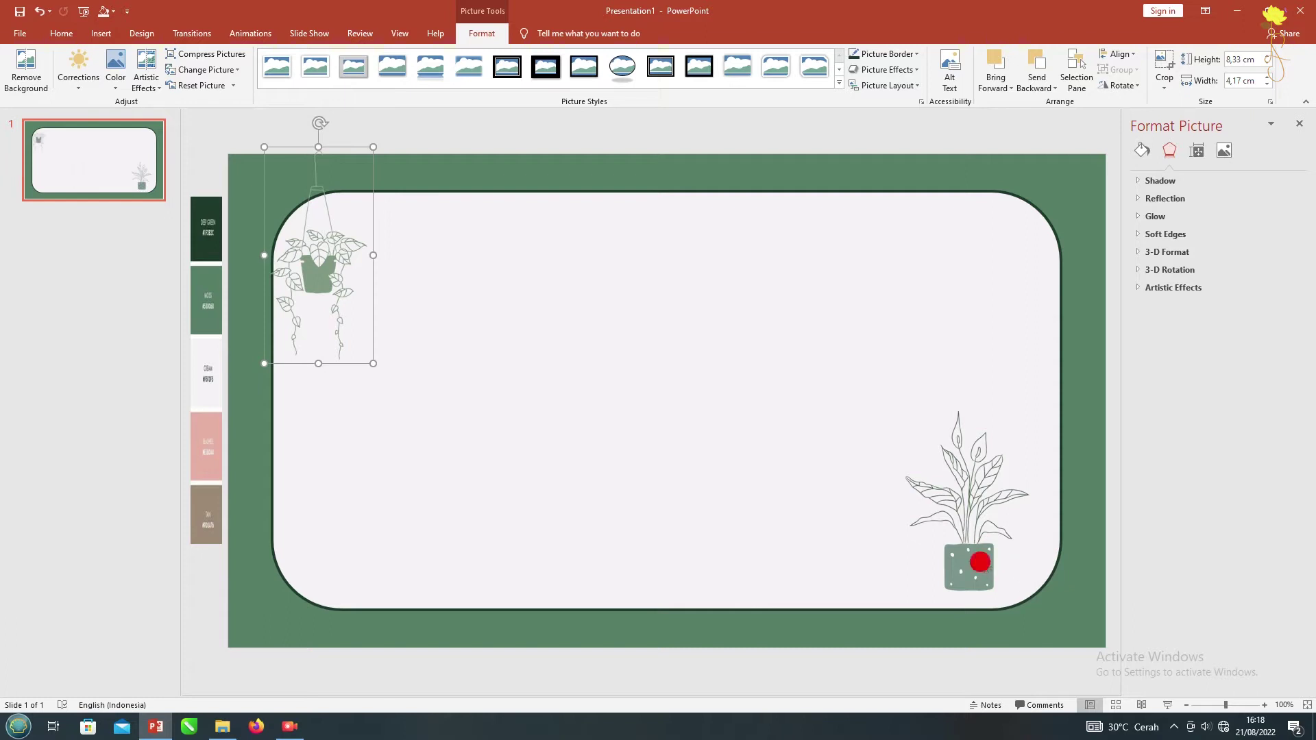
{"action": "left_click_drag", "start_coordinate": [980, 562], "coordinate": [1020, 604]}
Crop a little off the potted plant's bottom, enlarge it, and push it into the corner
{"action": "left_click", "coordinate": [1176, 68]}
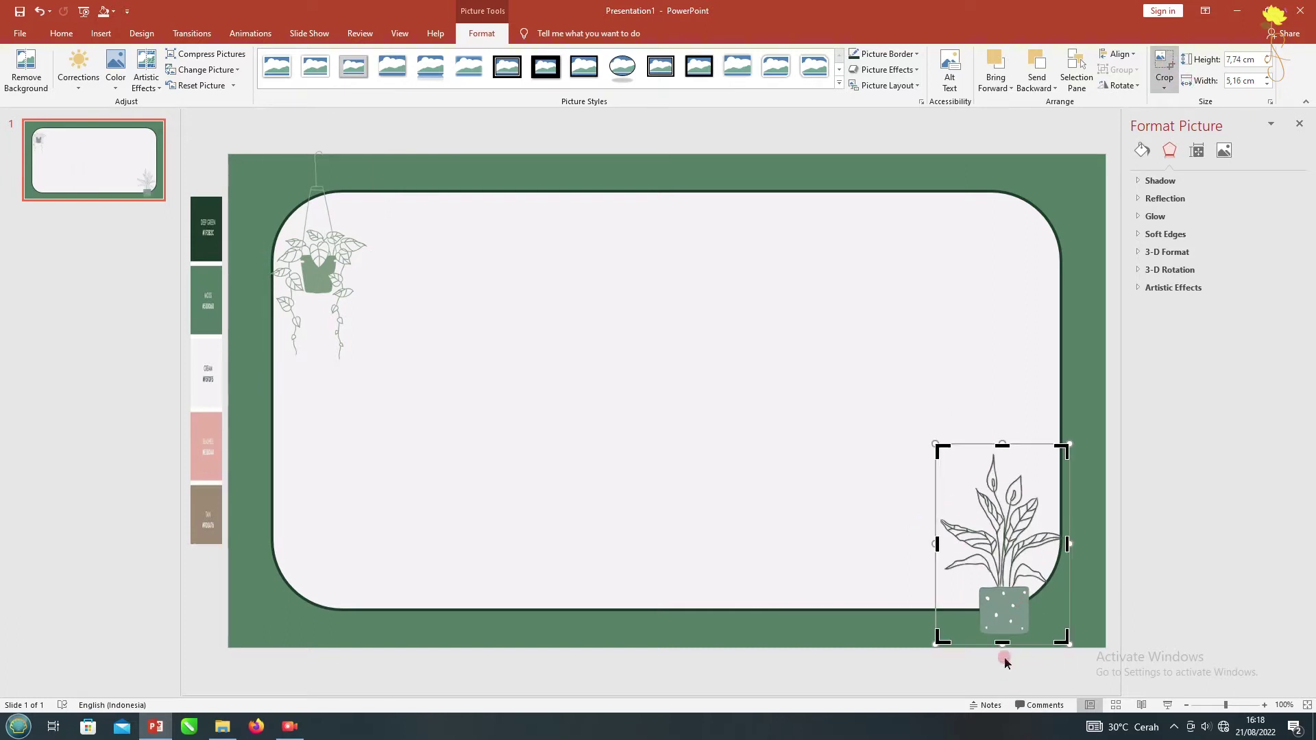
{"action": "left_click_drag", "start_coordinate": [1003, 642], "coordinate": [1012, 606]}
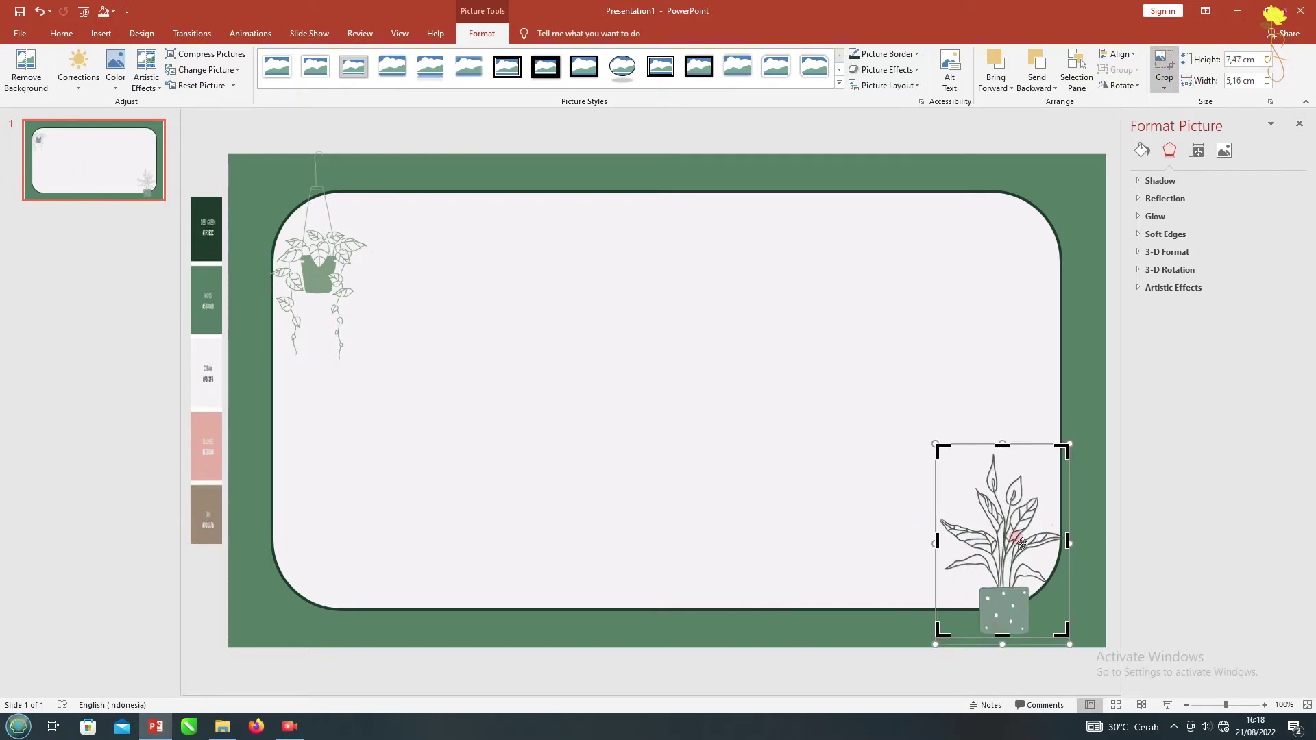
{"action": "left_click", "coordinate": [1164, 63]}
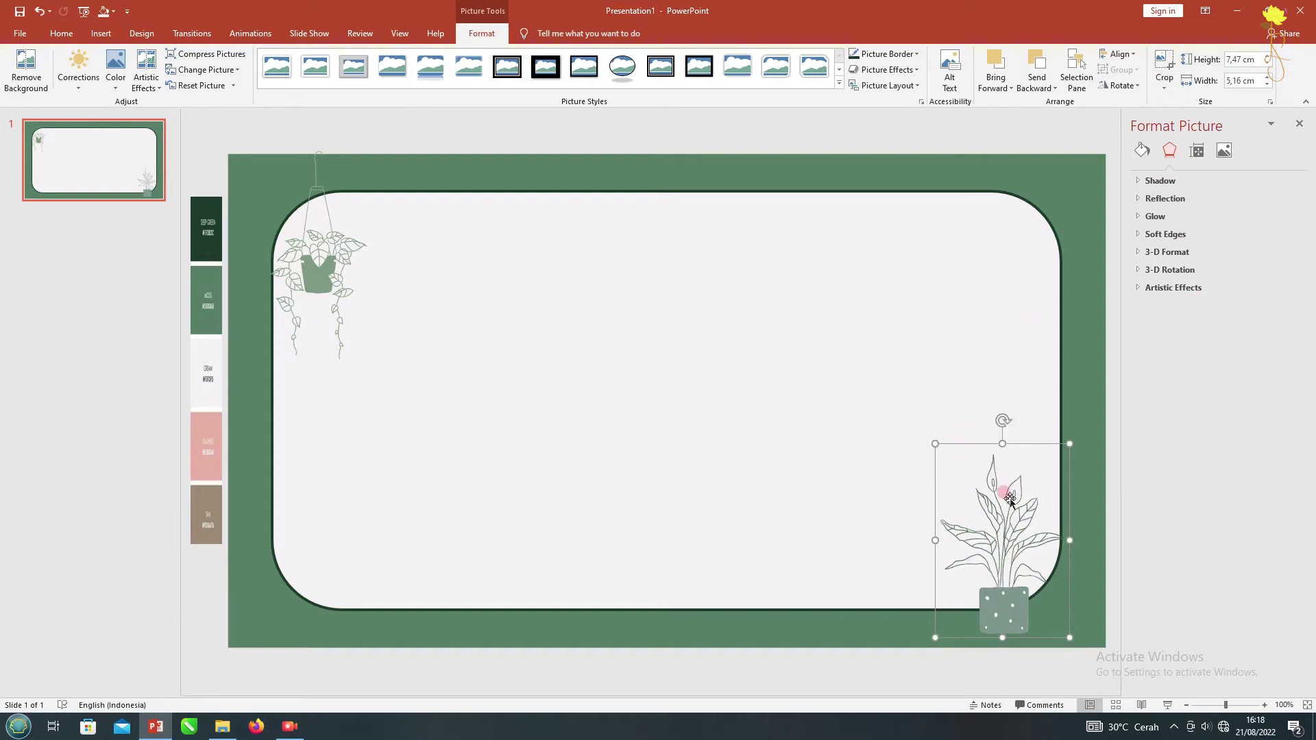
{"action": "left_click_drag", "start_coordinate": [936, 446], "coordinate": [919, 421]}
{"action": "left_click_drag", "start_coordinate": [1018, 613], "coordinate": [1043, 621]}
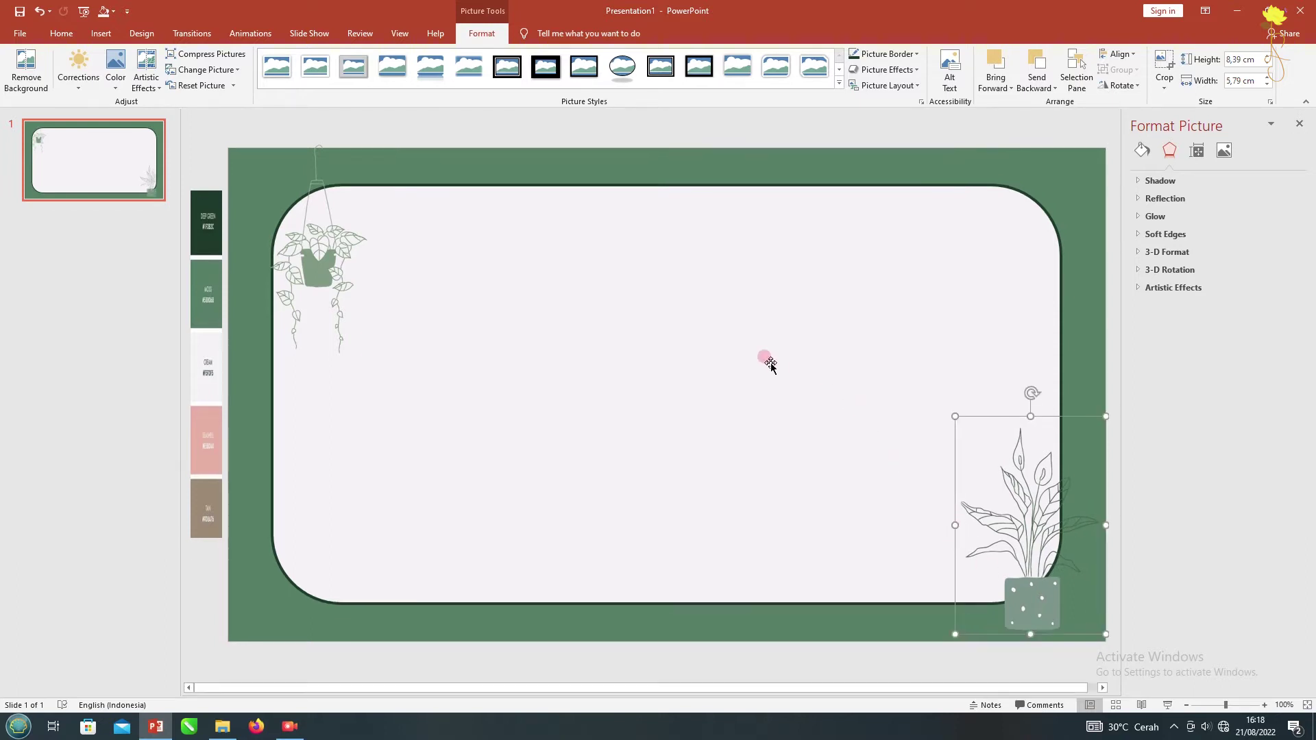
{"action": "left_click", "coordinate": [71, 39]}
Add a centred title text box at the card's top in Berlin Sans FB Demi
{"action": "left_click_drag", "start_coordinate": [576, 223], "coordinate": [771, 273]}
{"action": "type", "text": "JUDUL PENELITIAN"}
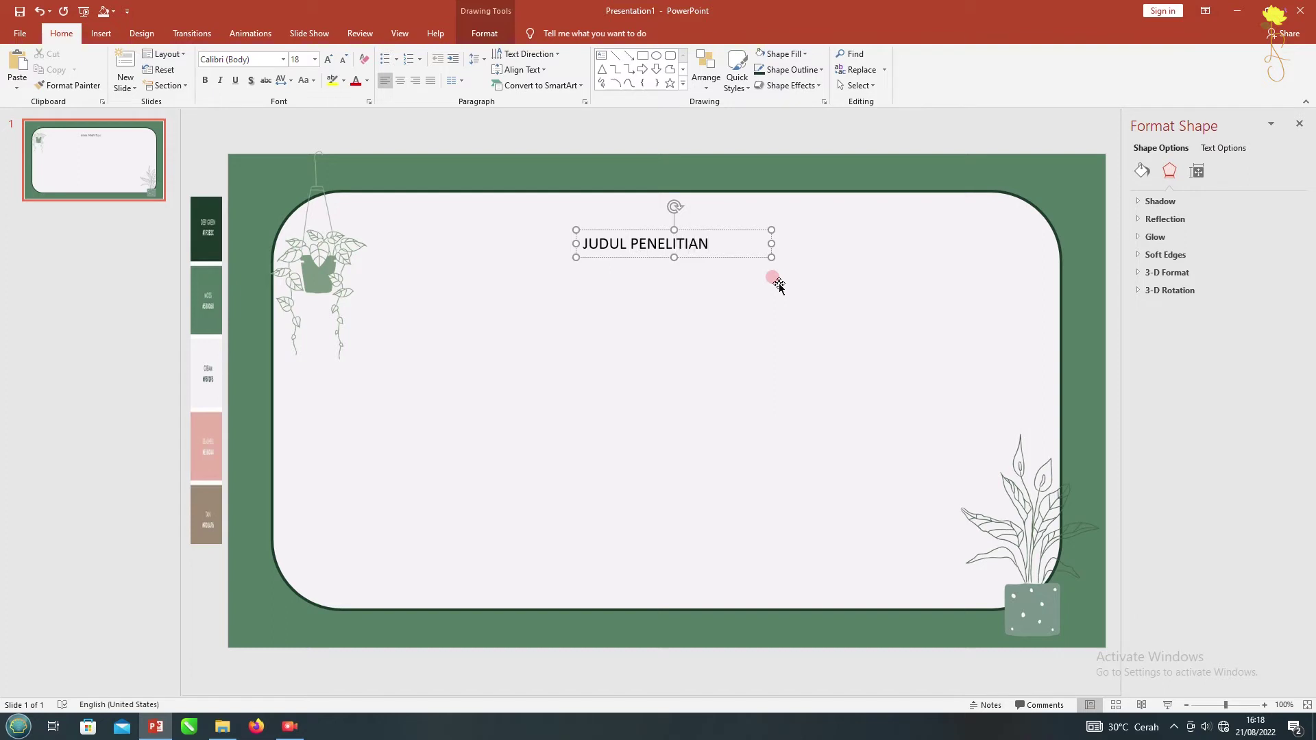
{"action": "key", "text": "ctrl+a"}
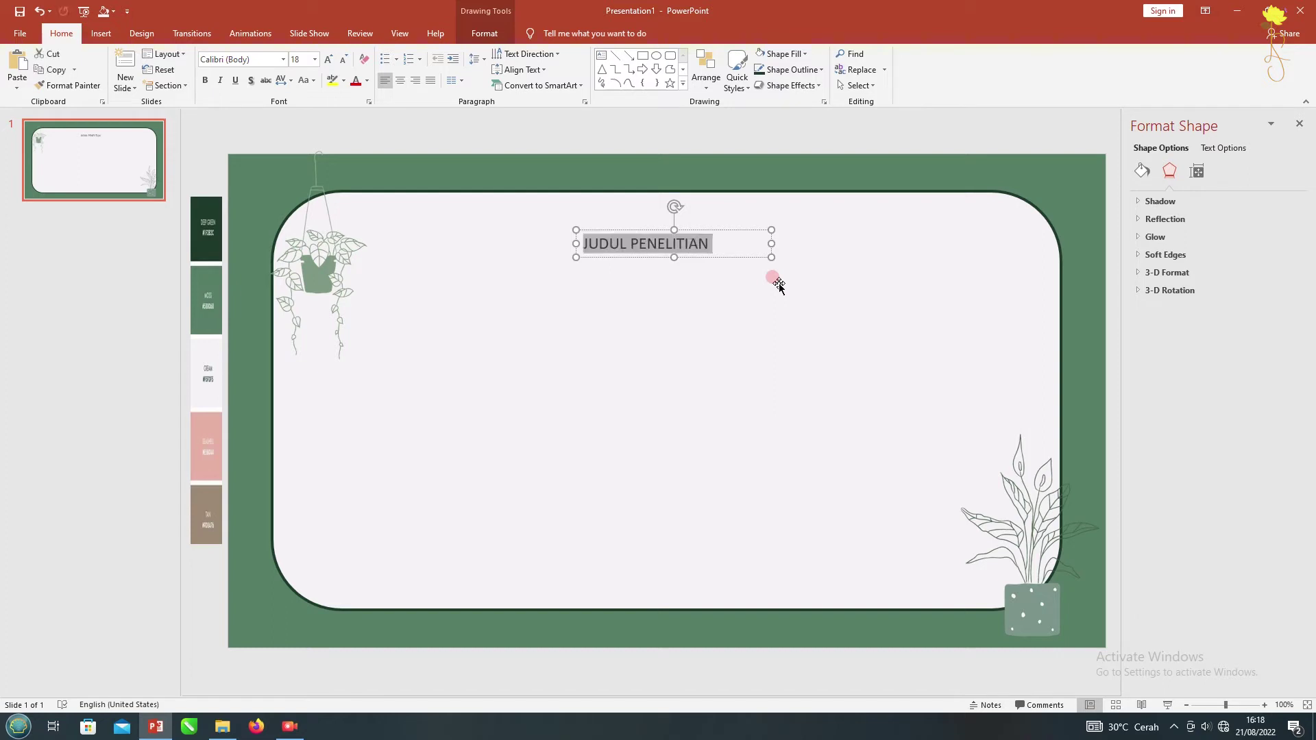
{"action": "key", "text": "ctrl+e"}
{"action": "left_click_drag", "start_coordinate": [658, 233], "coordinate": [647, 223]}
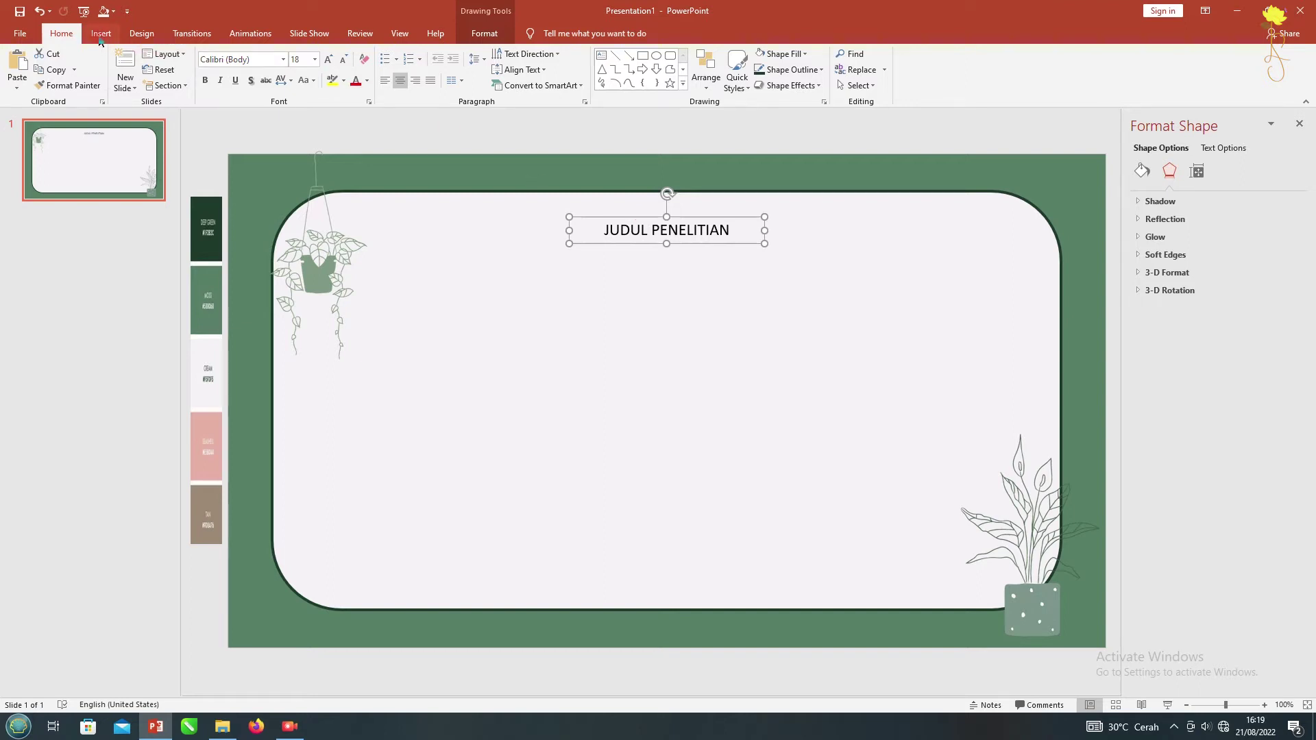
{"action": "left_click", "coordinate": [283, 59]}
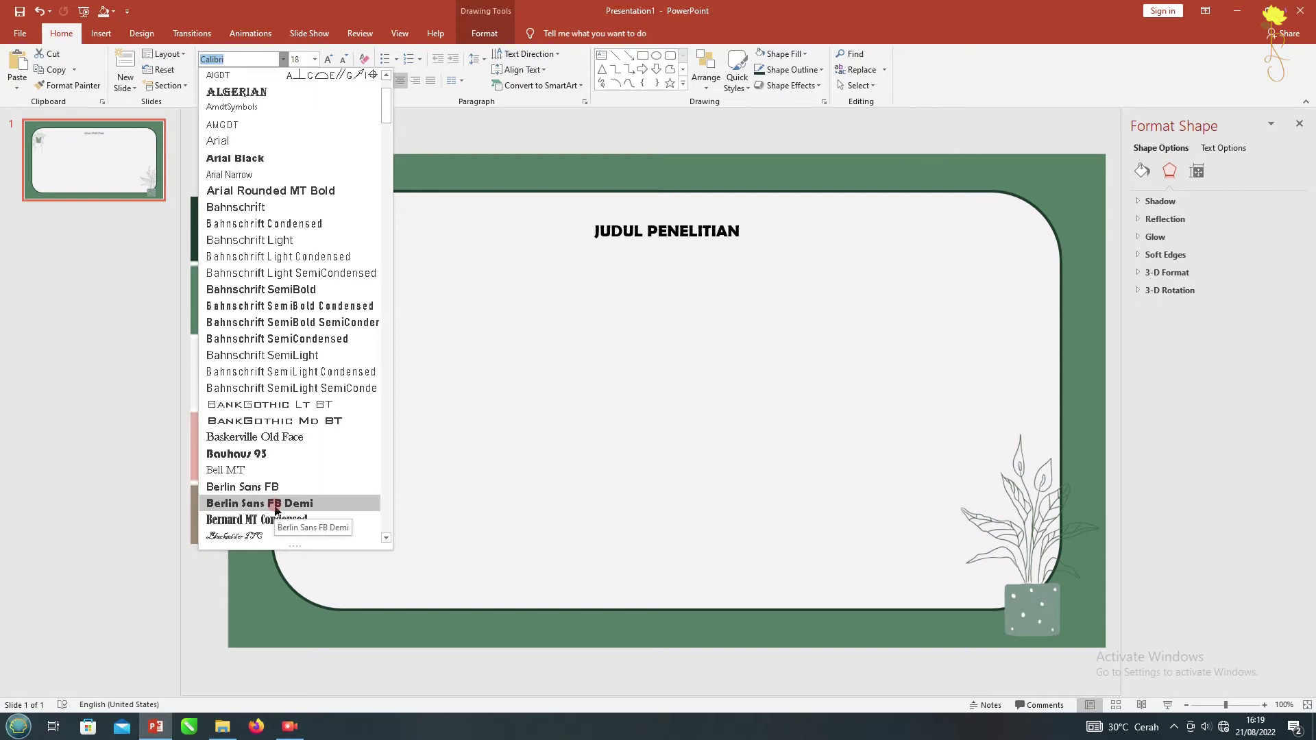
{"action": "left_click", "coordinate": [276, 504]}
Make the title 24 pt dark green on one line, and draw an oval beneath it
{"action": "left_click", "coordinate": [329, 61]}
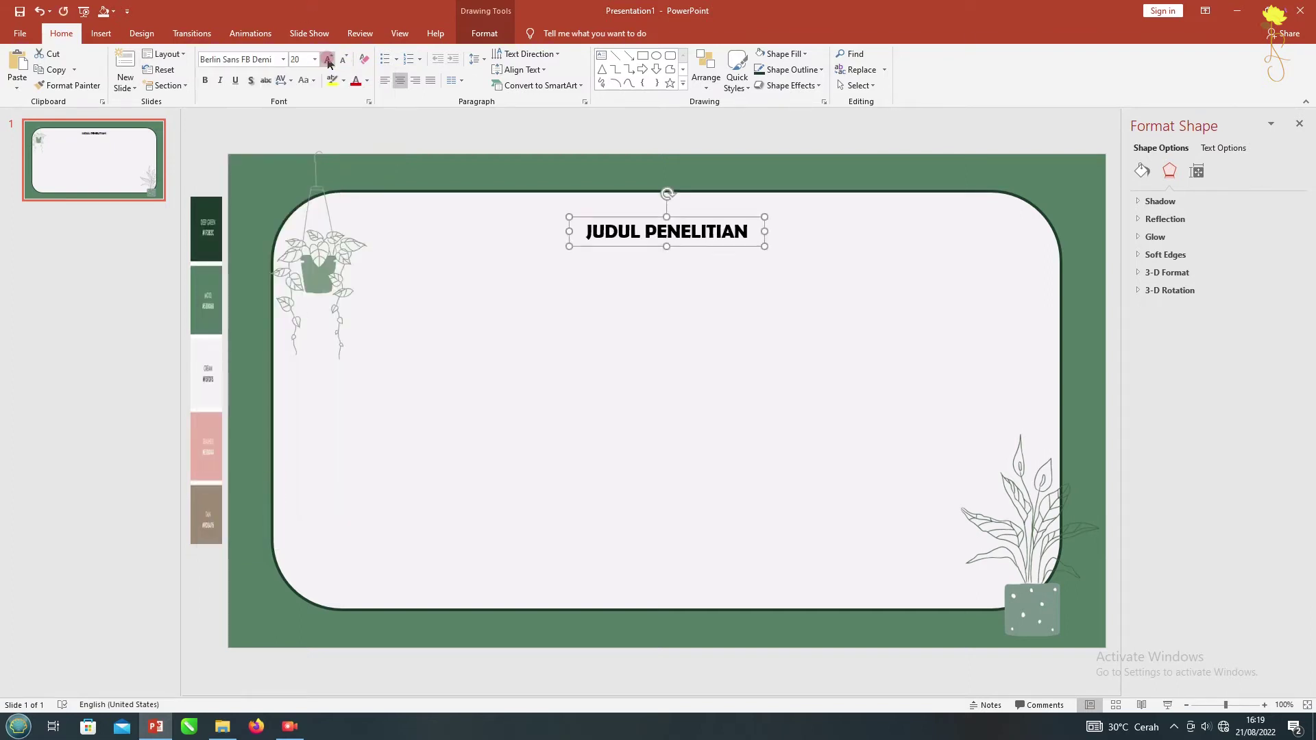
{"action": "left_click", "coordinate": [329, 60]}
{"action": "left_click", "coordinate": [367, 80]}
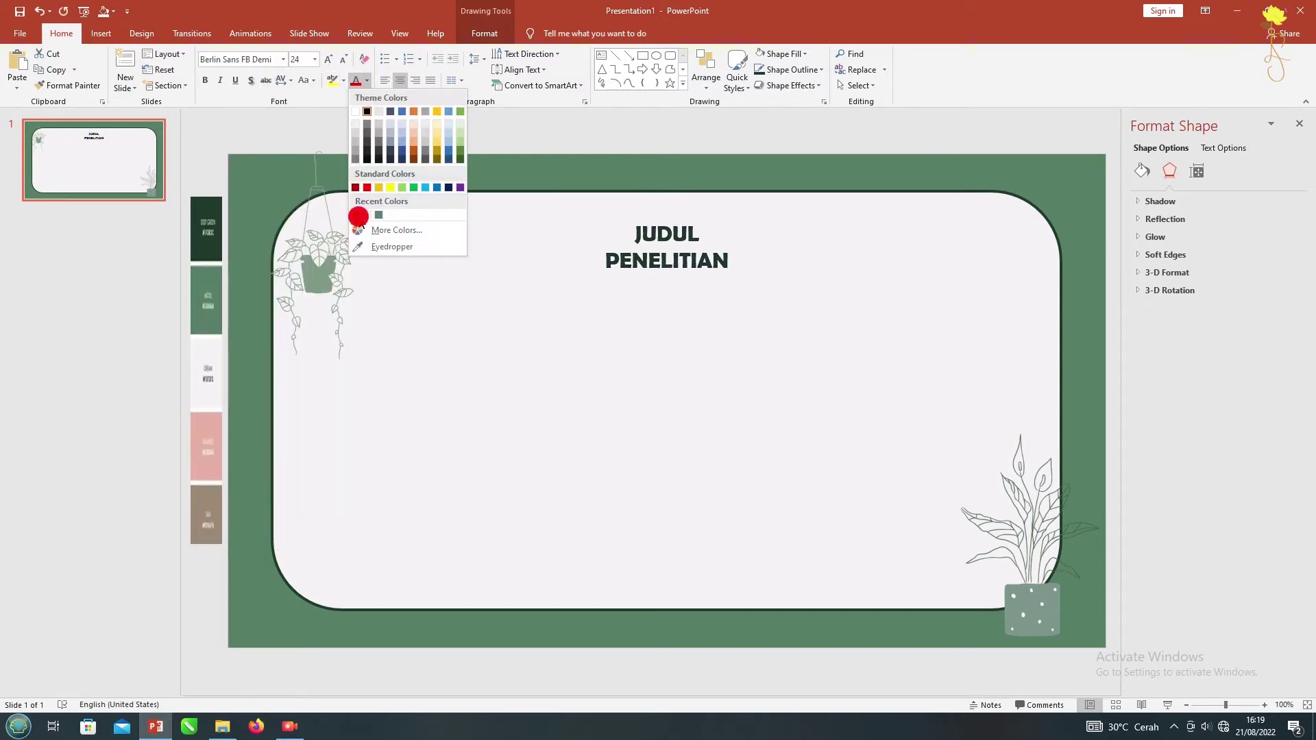
{"action": "left_click", "coordinate": [352, 212]}
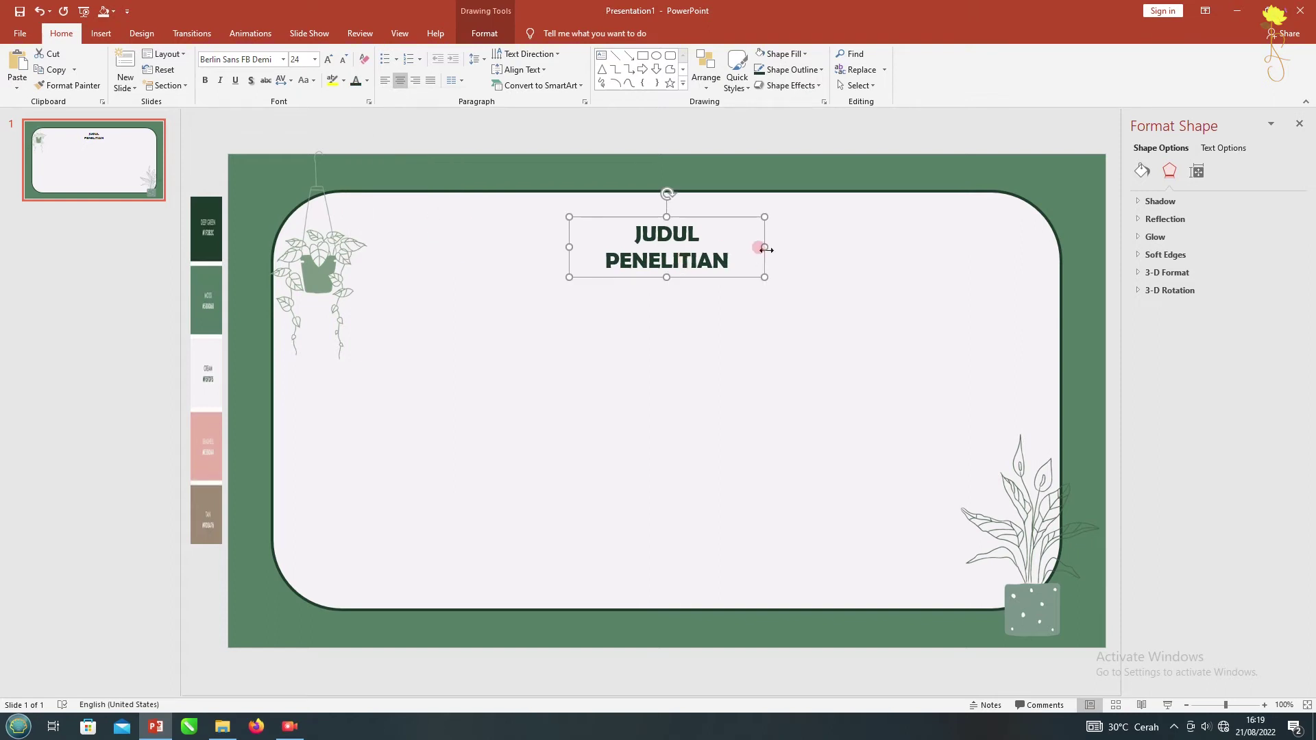
{"action": "left_click_drag", "start_coordinate": [766, 250], "coordinate": [776, 247]}
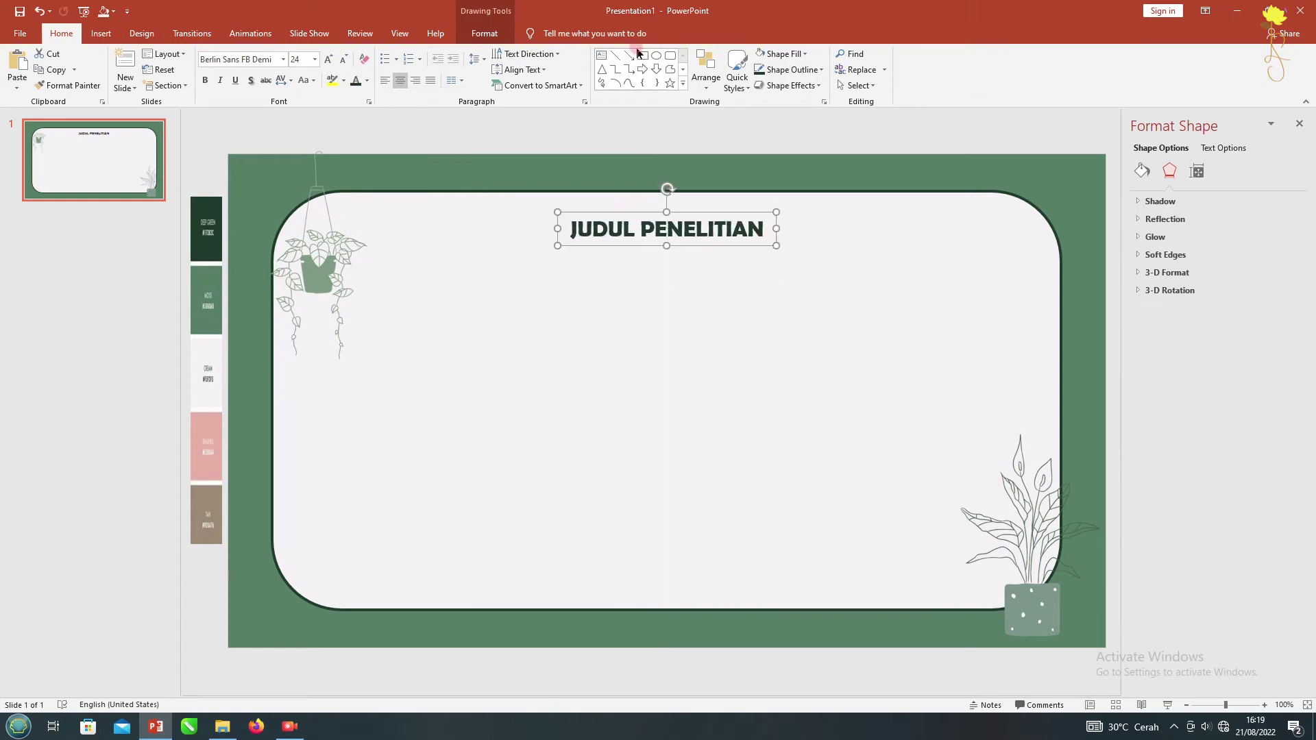
{"action": "left_click", "coordinate": [657, 59]}
{"action": "left_click_drag", "start_coordinate": [623, 271], "coordinate": [725, 366]}
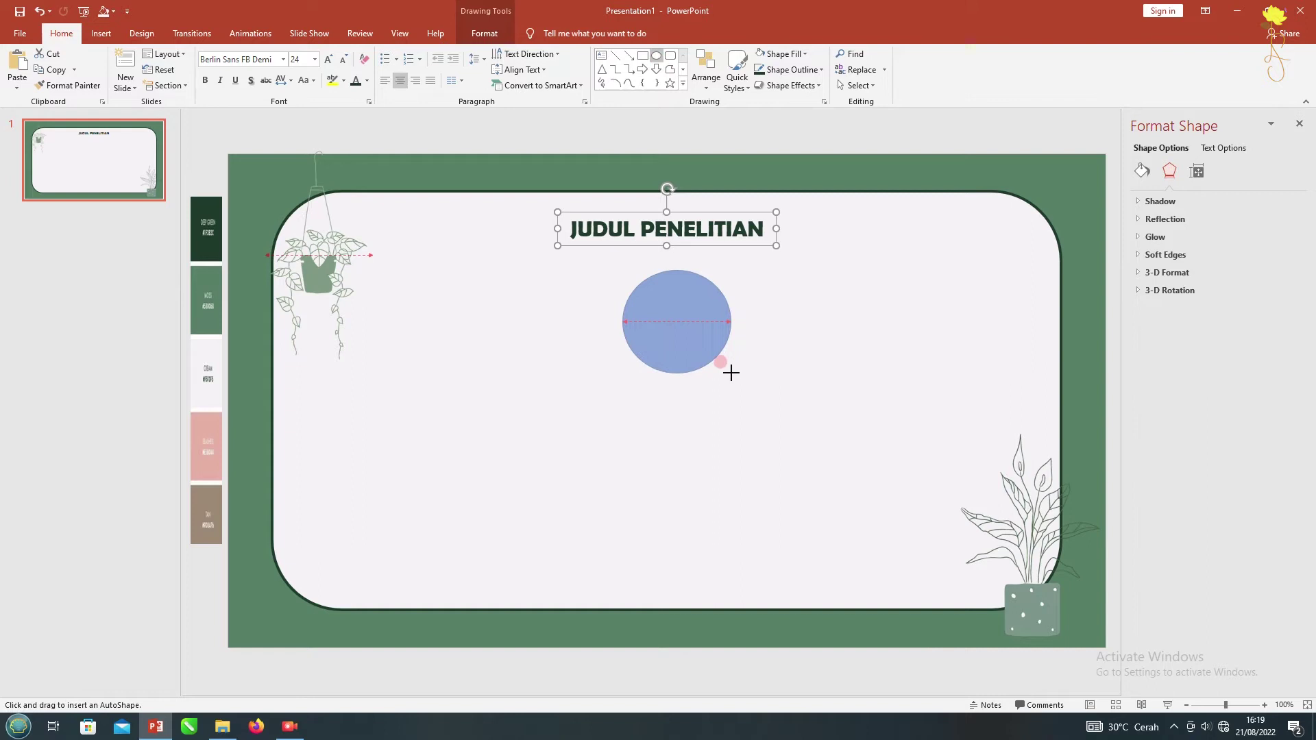
Centre the blue circle just under the title
{"action": "left_click_drag", "start_coordinate": [675, 310], "coordinate": [684, 306]}
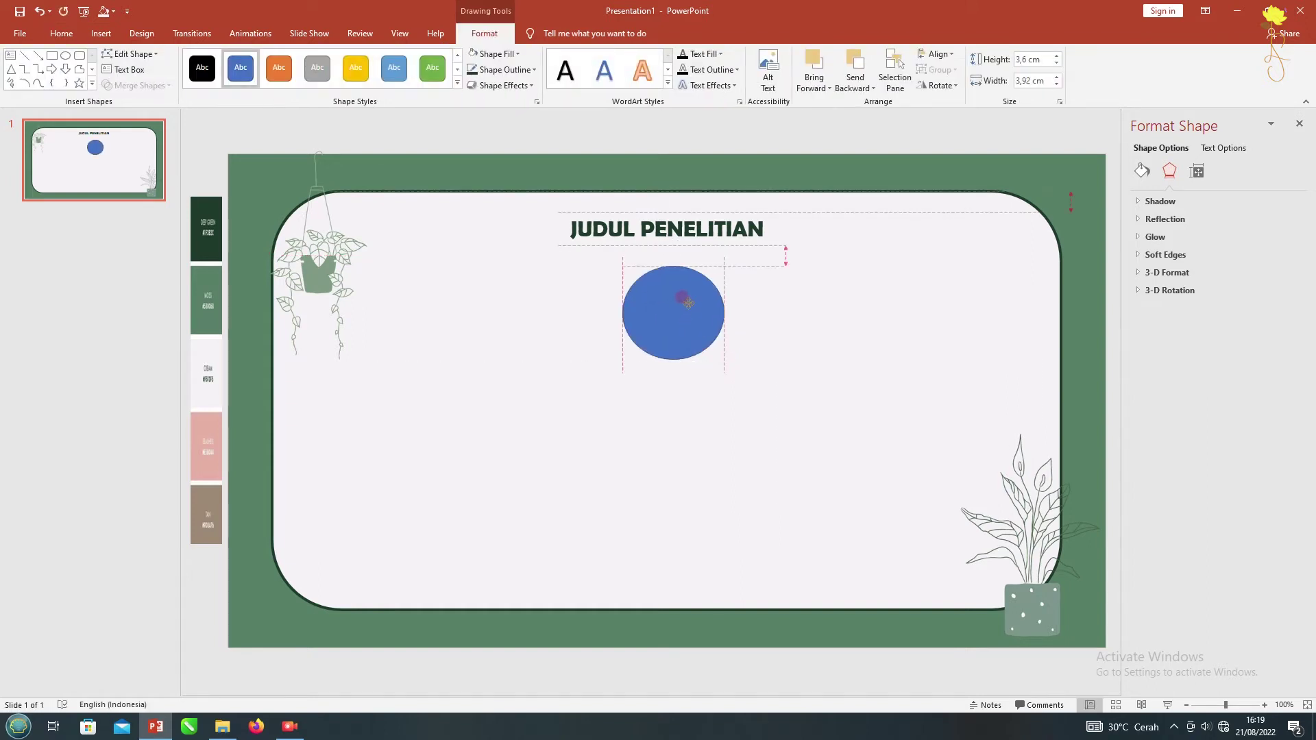
{"action": "left_click", "coordinate": [810, 254], "text": "shift"}
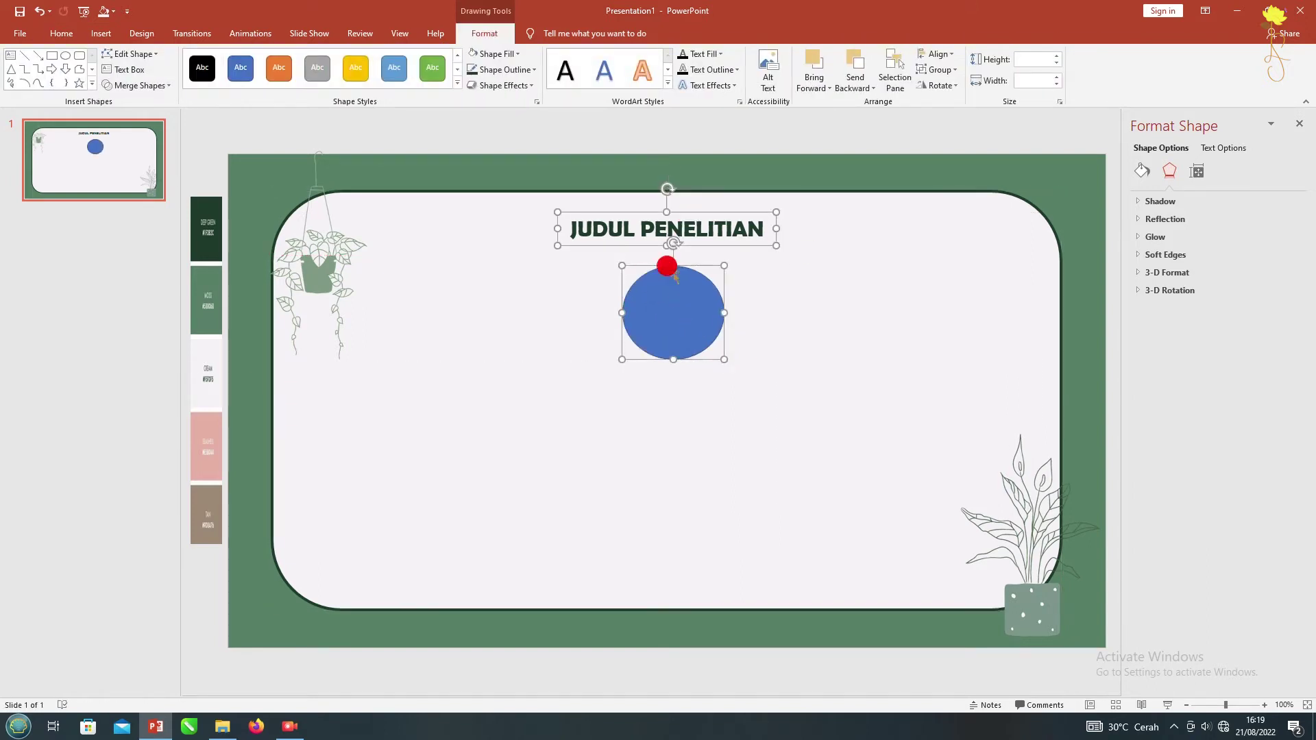
{"action": "left_click_drag", "start_coordinate": [675, 308], "coordinate": [668, 296]}
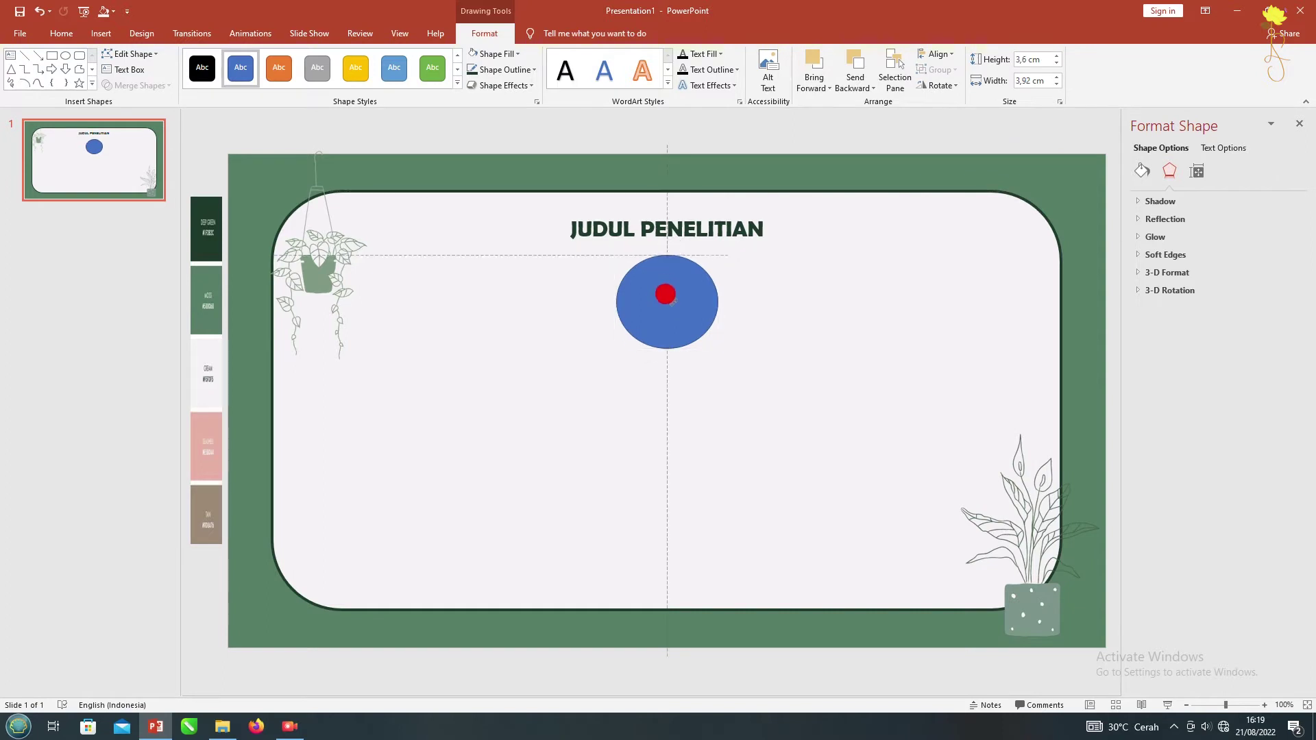
{"action": "left_click", "coordinate": [545, 129]}
Add a text box below the circle with the lines Nama, NIM and Dosen Pembimbing
{"action": "left_click", "coordinate": [601, 55]}
{"action": "left_click_drag", "start_coordinate": [588, 402], "coordinate": [661, 458]}
{"action": "type", "text": "Nama"}
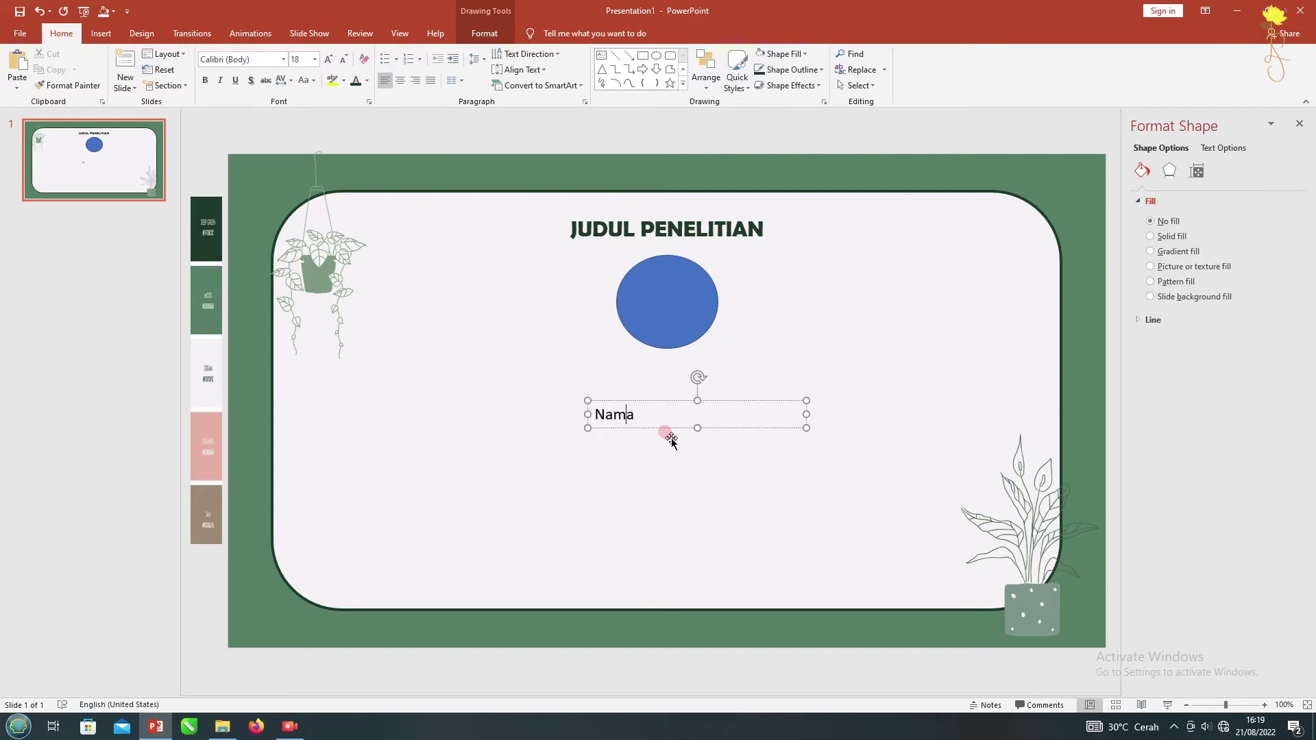
{"action": "key", "text": "Return"}
{"action": "type", "text": "NIM"}
{"action": "key", "text": "Return"}
{"action": "type", "text": "Dosen Pembimbing :"}
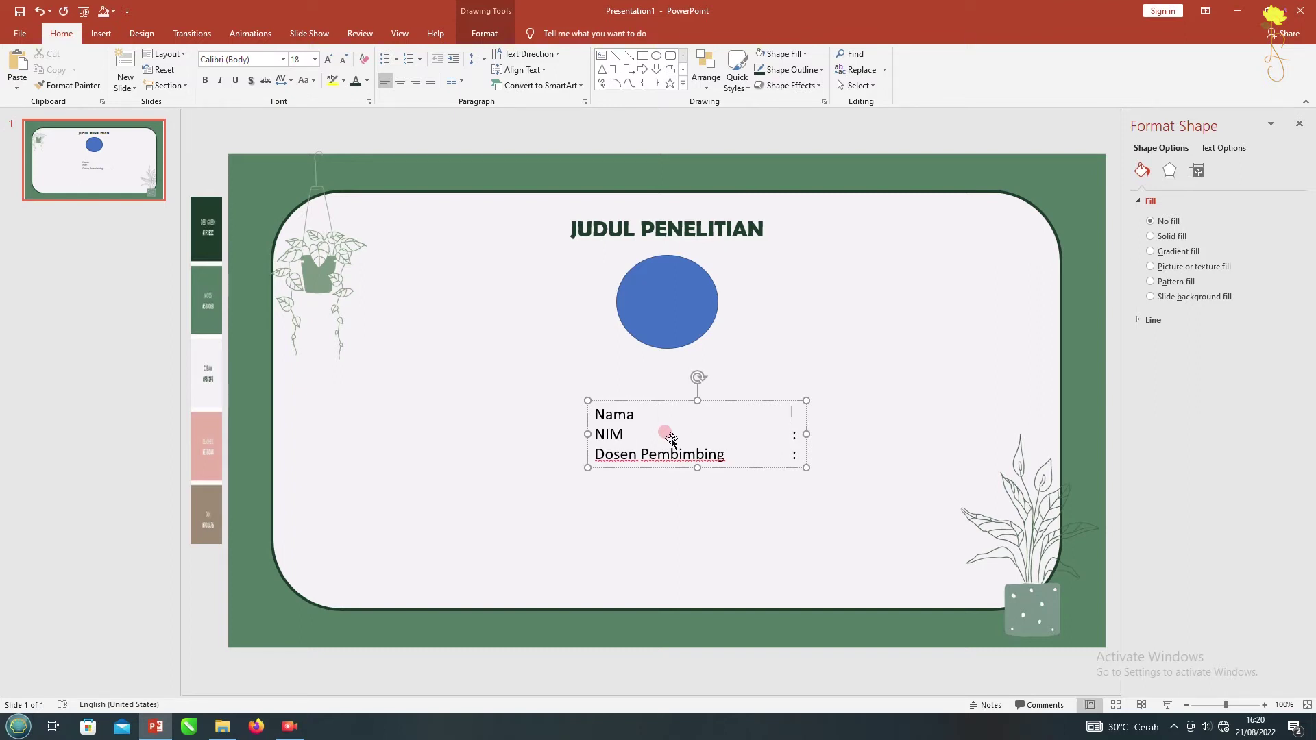
Adjust the circle's size and set the label block in Bahnschrift SemiBold
{"action": "left_click", "coordinate": [665, 333]}
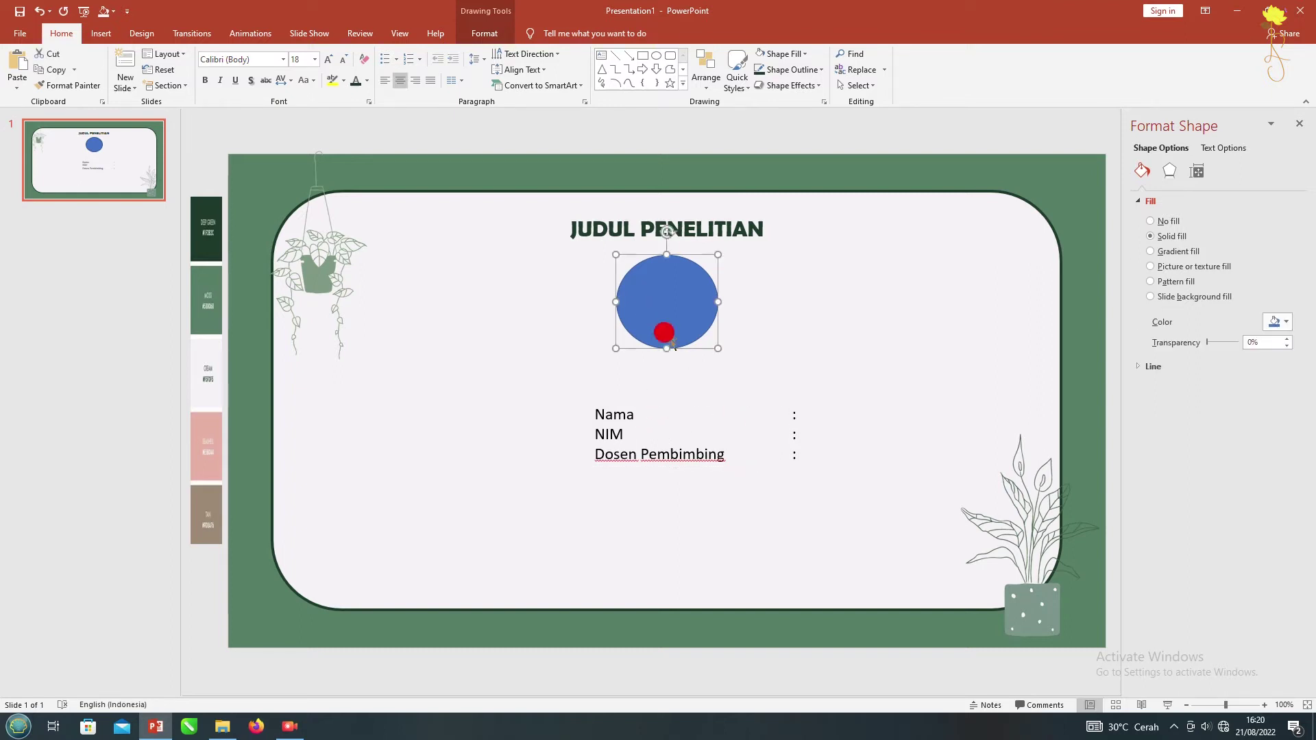
{"action": "left_click_drag", "start_coordinate": [717, 351], "coordinate": [730, 364]}
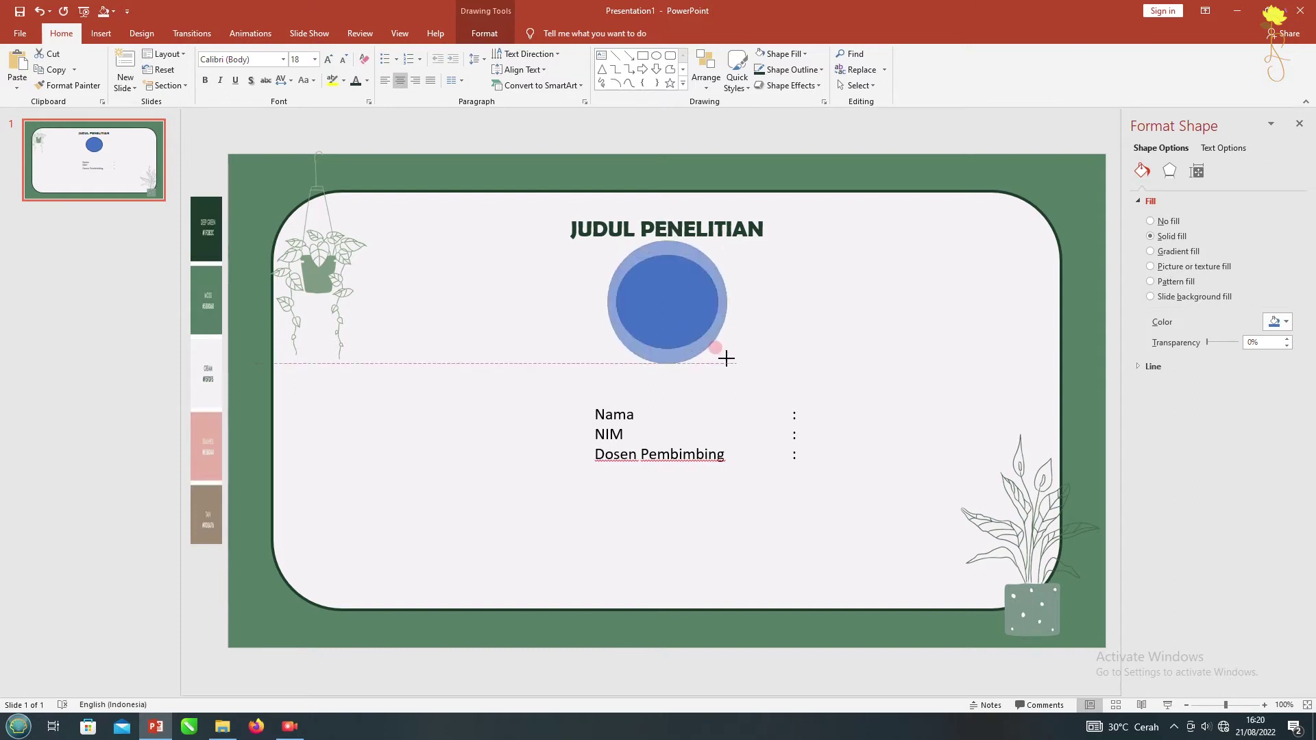
{"action": "left_click_drag", "start_coordinate": [729, 366], "coordinate": [688, 321]}
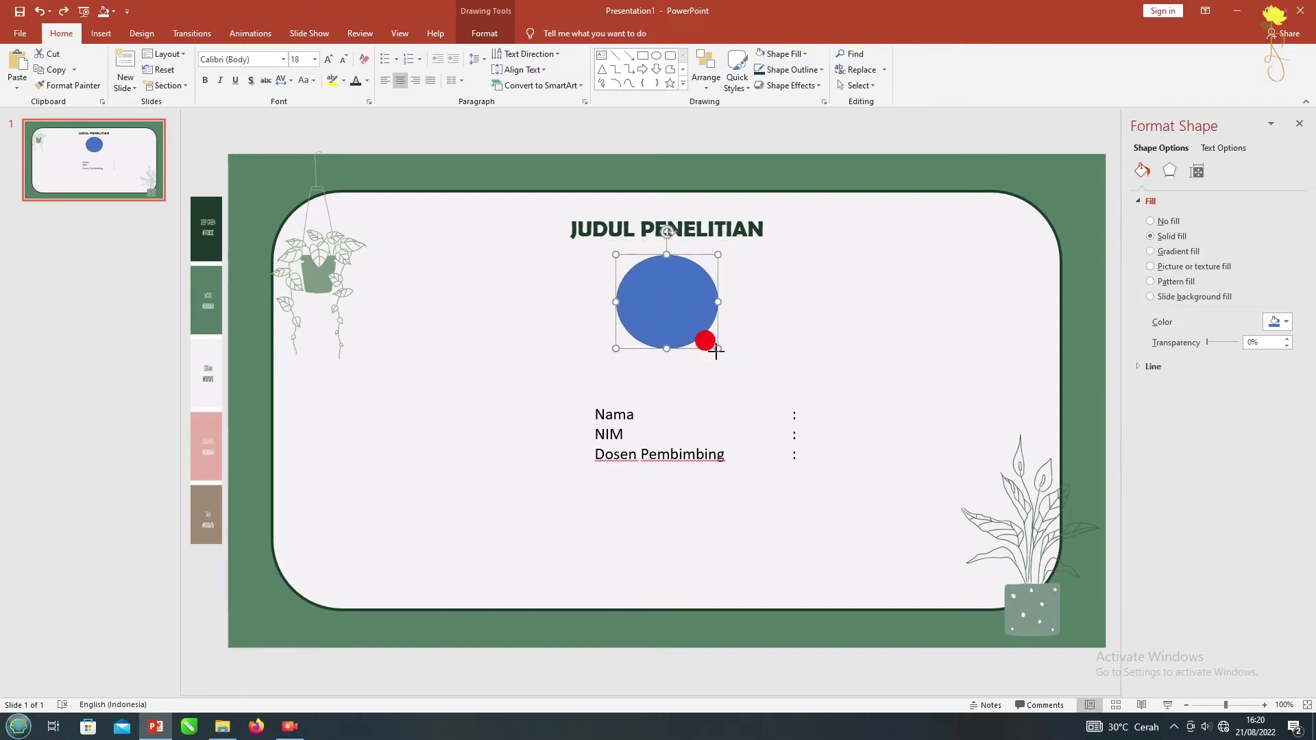
{"action": "left_click", "coordinate": [617, 420]}
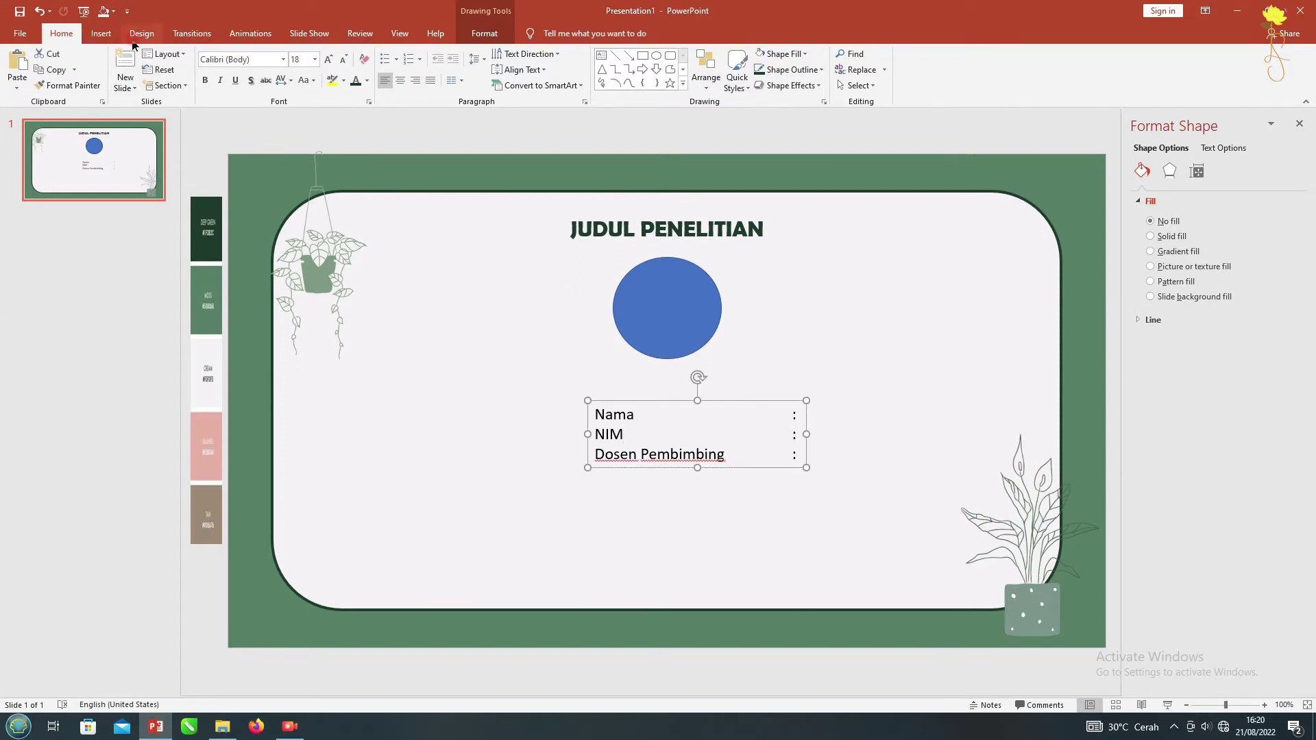
{"action": "left_click", "coordinate": [283, 59]}
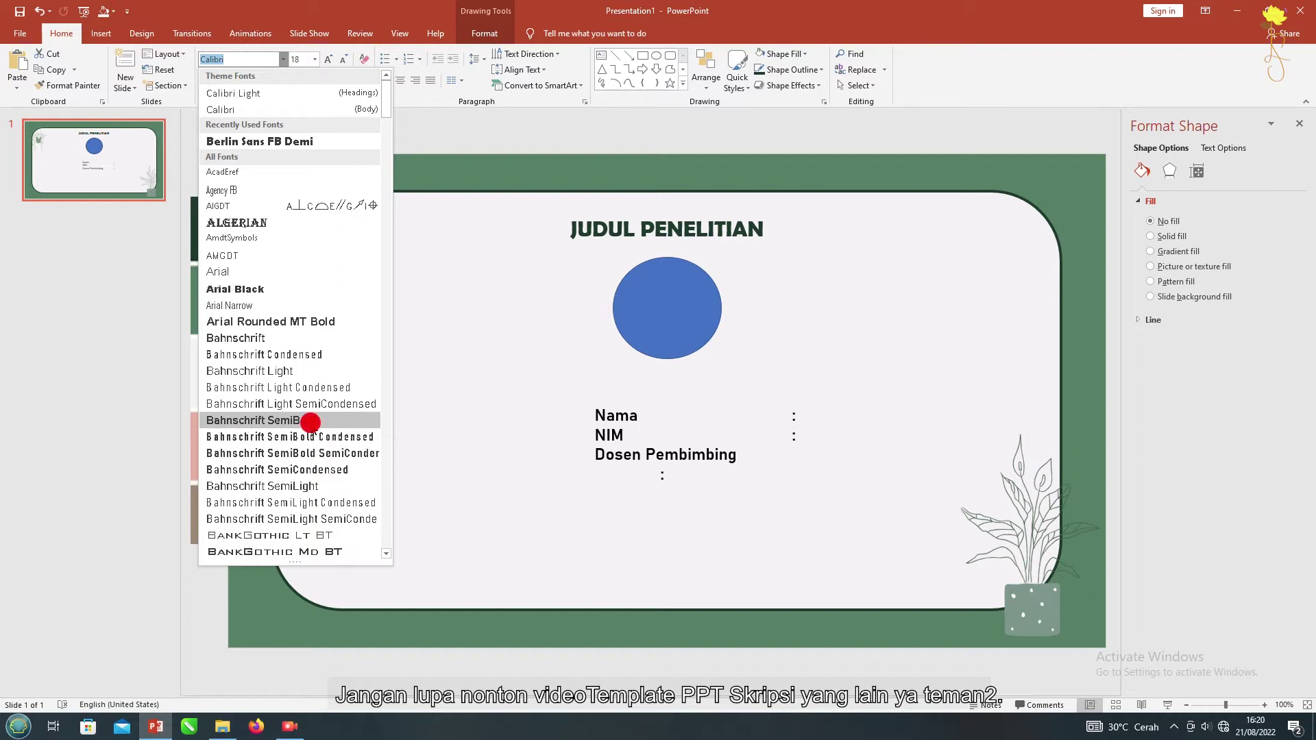
{"action": "left_click", "coordinate": [309, 421]}
Fix the colon onto the Dosen Pembimbing line, set labels to 16 pt, and place them under the circle
{"action": "left_click", "coordinate": [803, 435]}
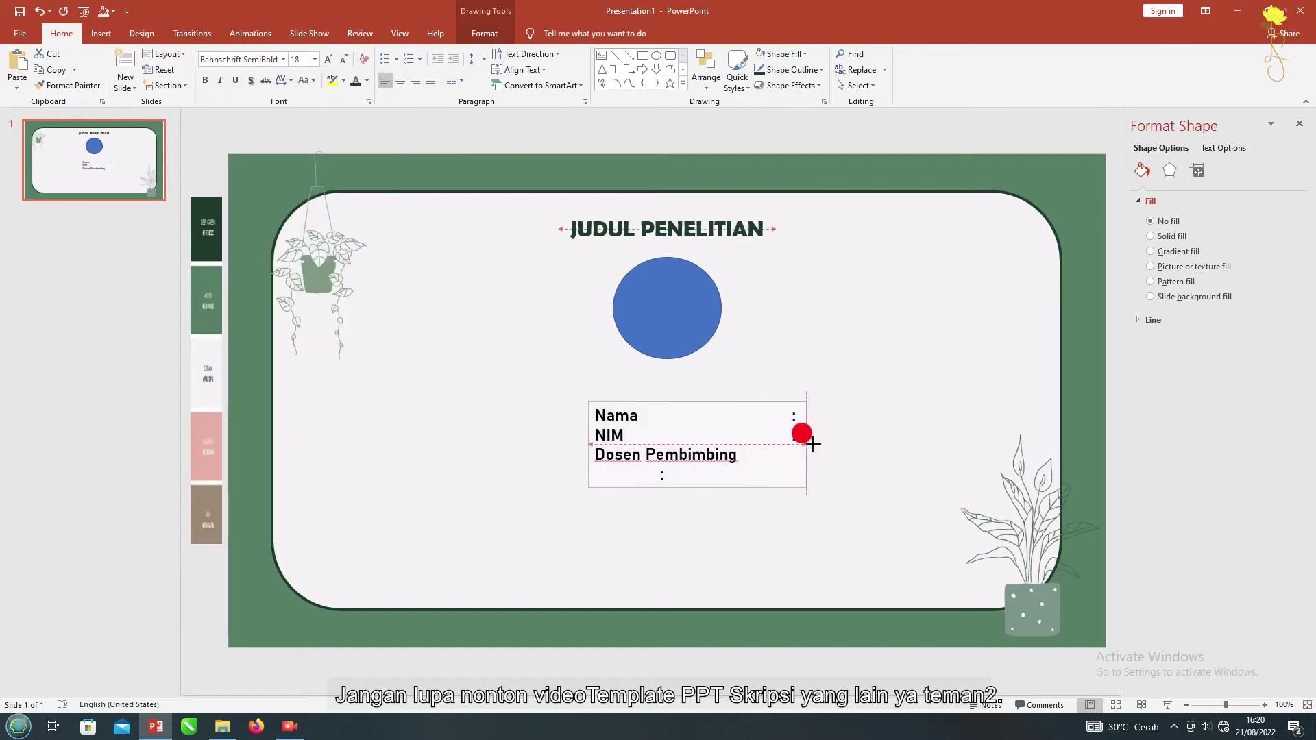
{"action": "left_click", "coordinate": [637, 471]}
{"action": "key", "text": "ctrl+z"}
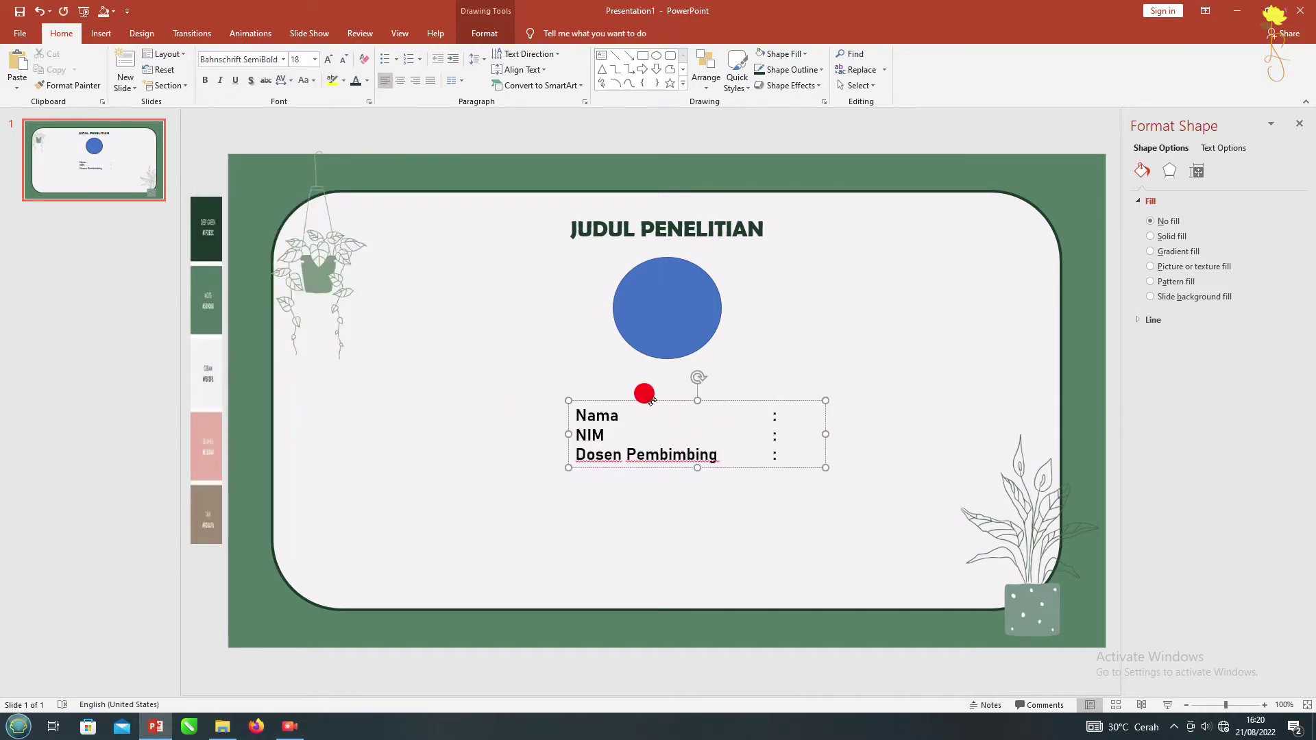
{"action": "left_click_drag", "start_coordinate": [650, 402], "coordinate": [641, 386]}
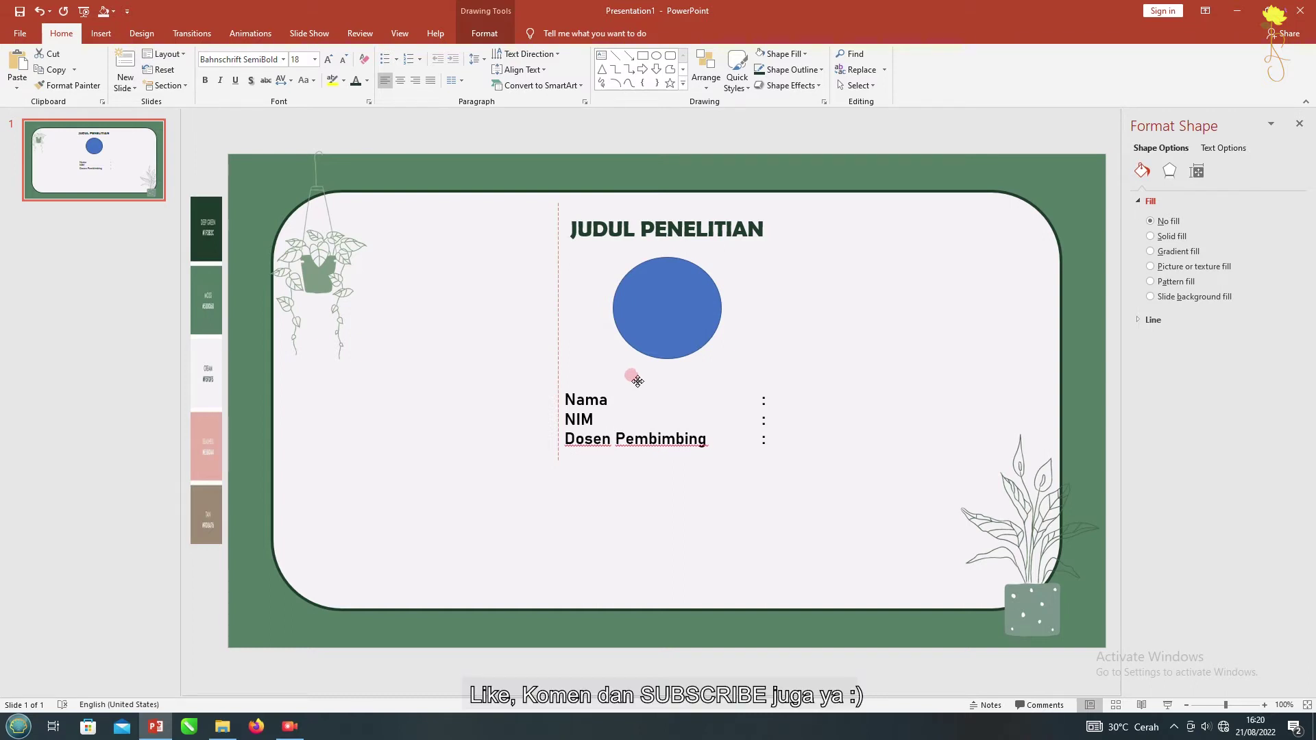
{"action": "left_click_drag", "start_coordinate": [641, 385], "coordinate": [638, 374]}
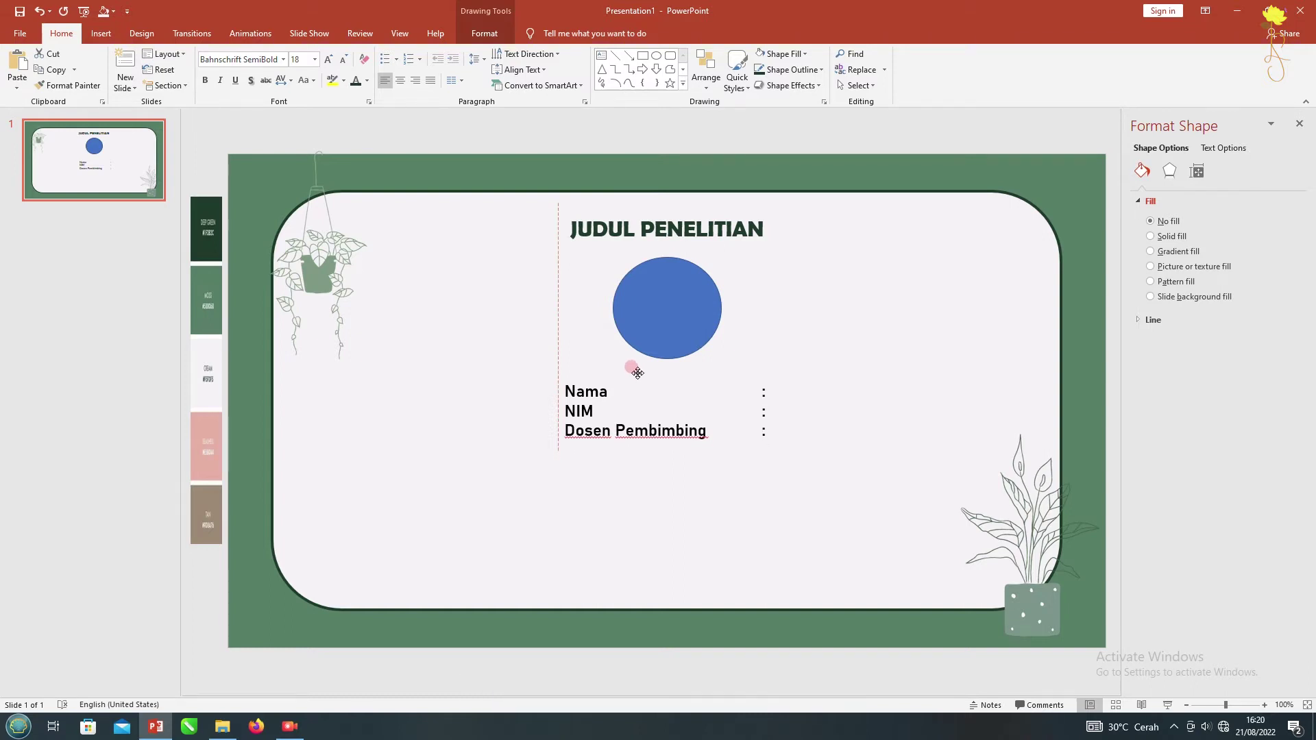
{"action": "left_click", "coordinate": [330, 60]}
Stretch the circle slightly taller and draw a new text box below the labels
{"action": "left_click", "coordinate": [656, 319]}
{"action": "left_click_drag", "start_coordinate": [667, 359], "coordinate": [662, 364]}
{"action": "left_click", "coordinate": [579, 407]}
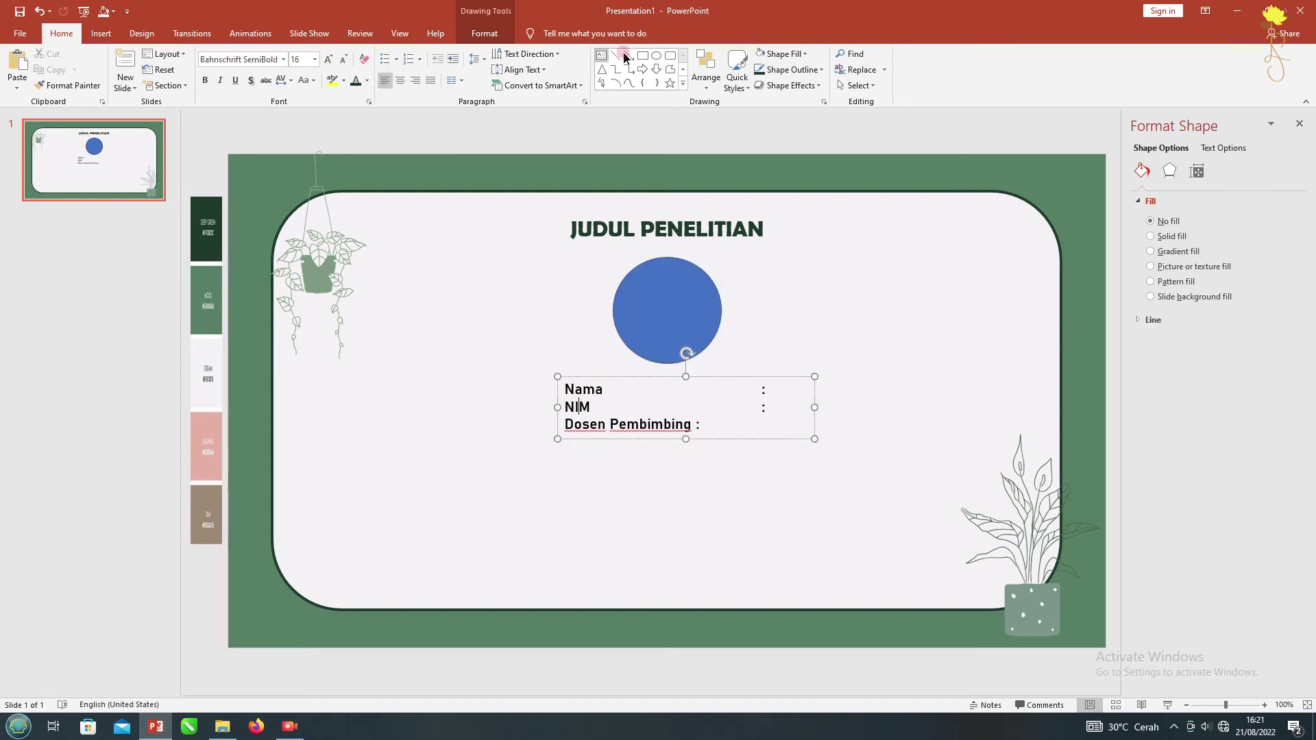
{"action": "left_click", "coordinate": [602, 55]}
{"action": "left_click_drag", "start_coordinate": [534, 483], "coordinate": [788, 551]}
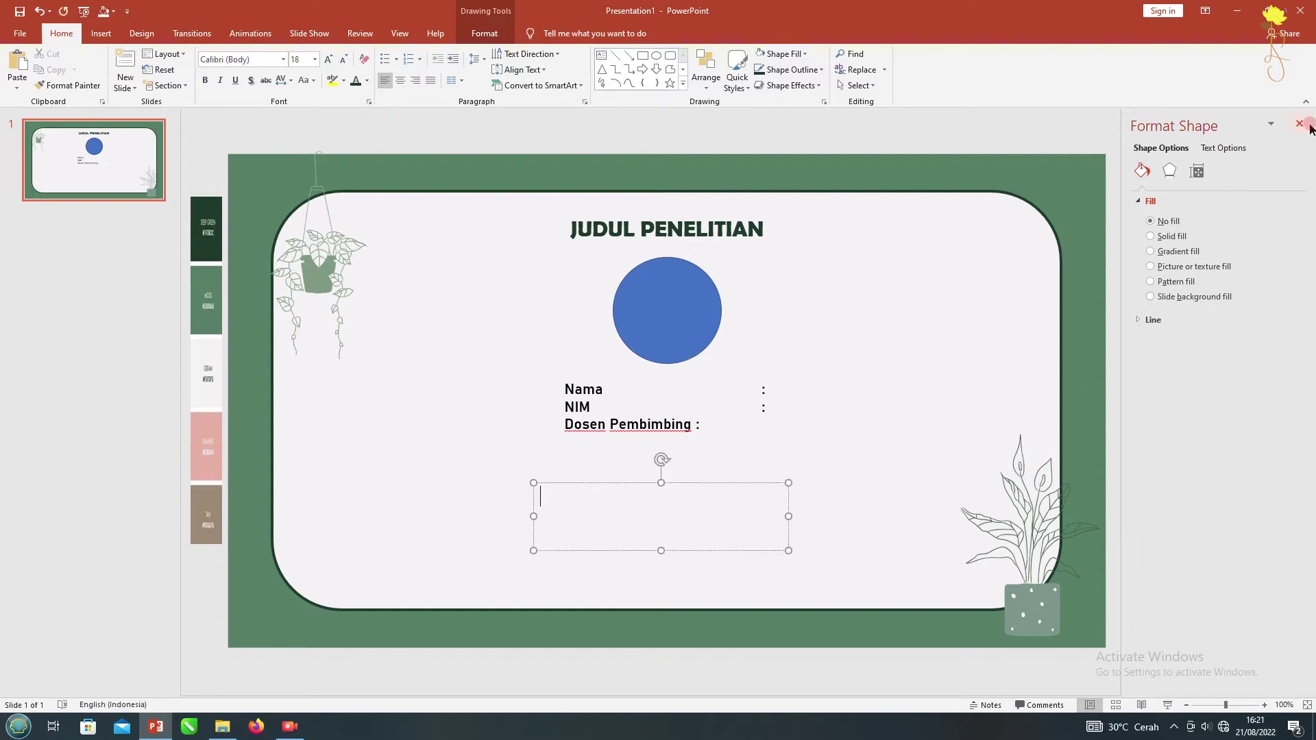
Type the centred lines PRODI, FAKULTAS and UNIVERSITAS in the new text box
{"action": "left_click", "coordinate": [1306, 125]}
{"action": "type", "text": "PRO"}
{"action": "key", "text": "Return"}
{"action": "type", "text": "FAKULT"}
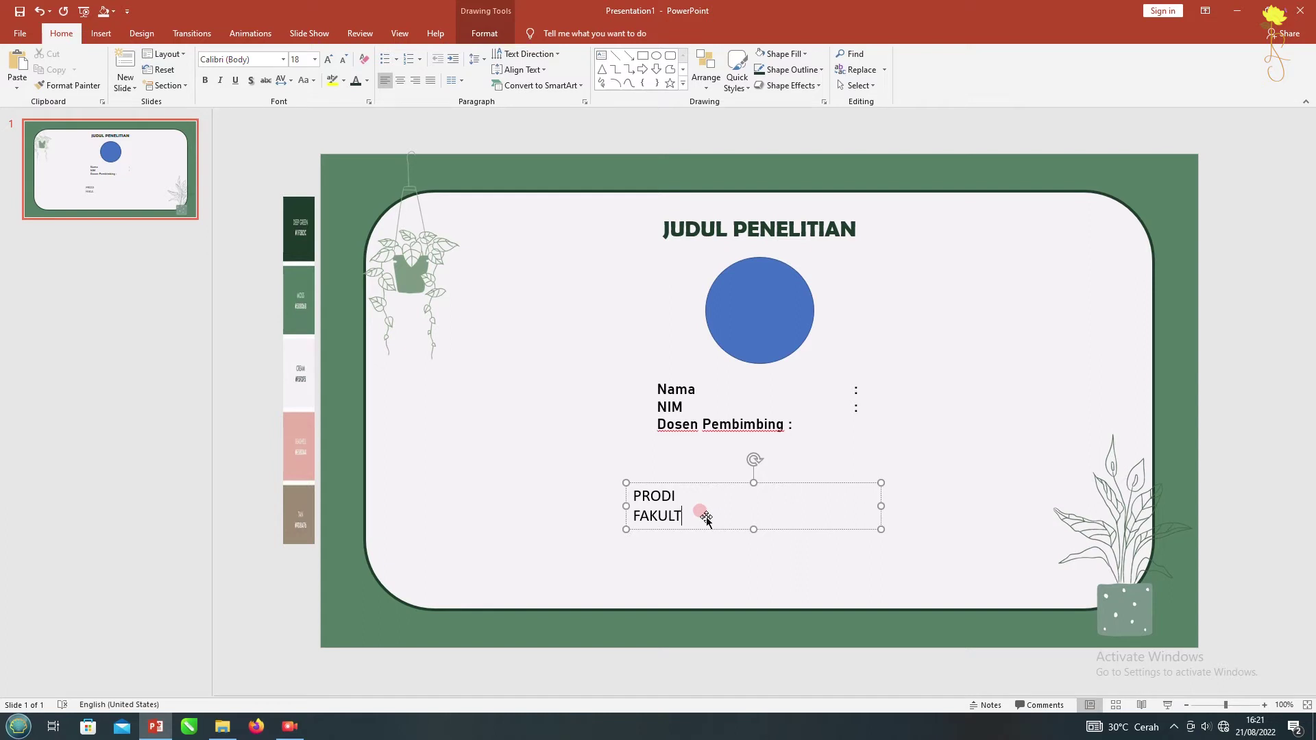
{"action": "type", "text": "AS"}
{"action": "key", "text": "Return"}
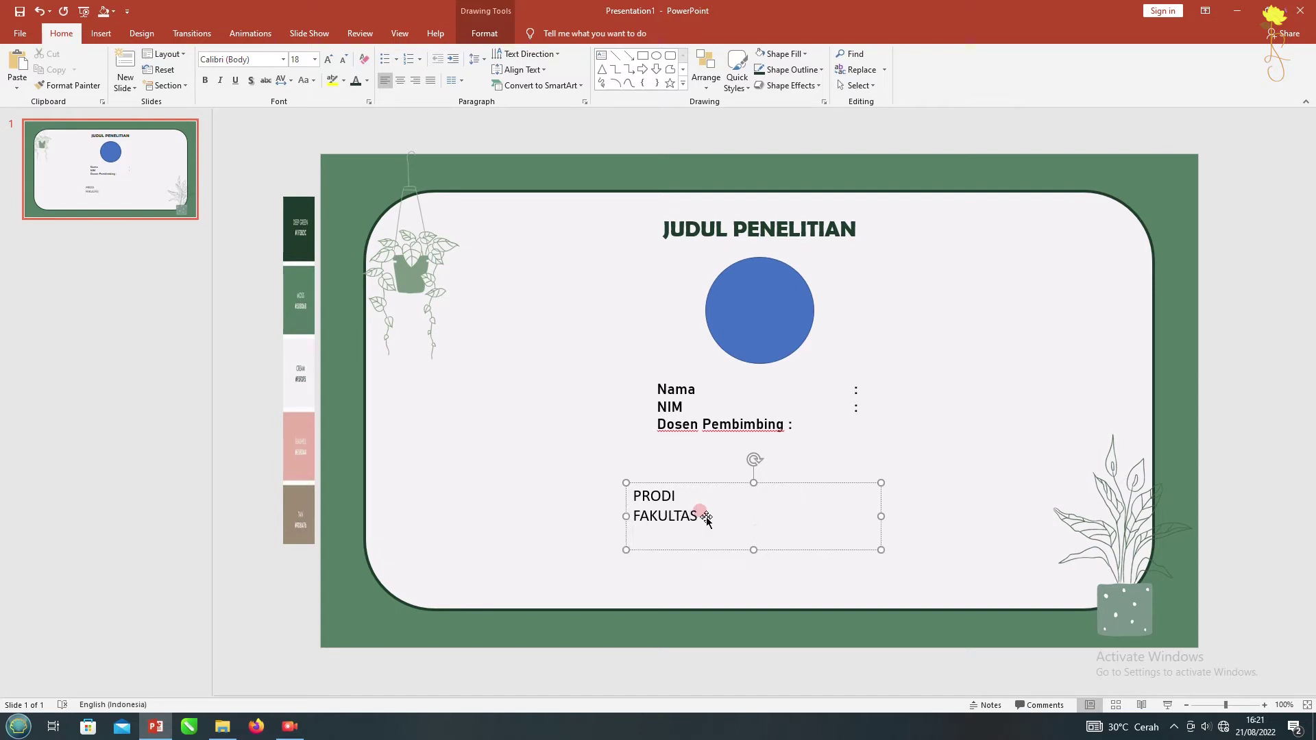
{"action": "type", "text": "UNIVERSITAS"}
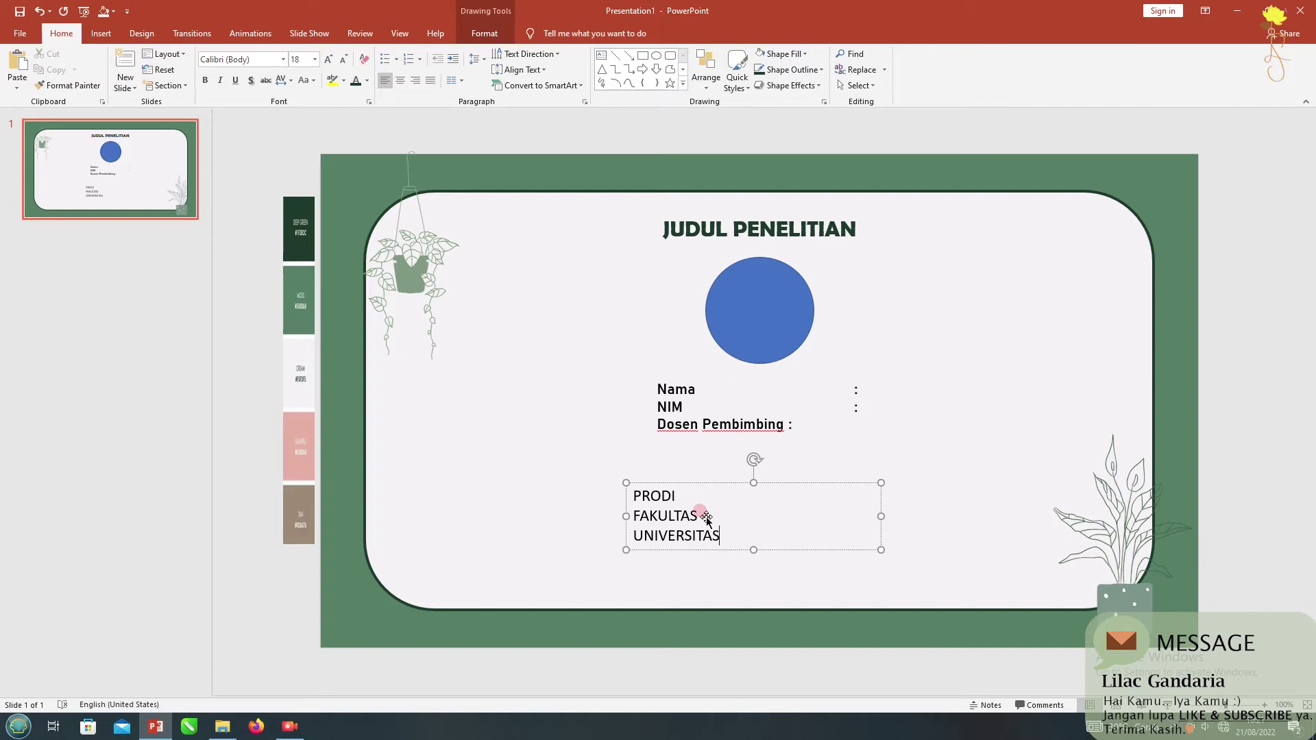
{"action": "key", "text": "ctrl+a"}
{"action": "key", "text": "ctrl+e"}
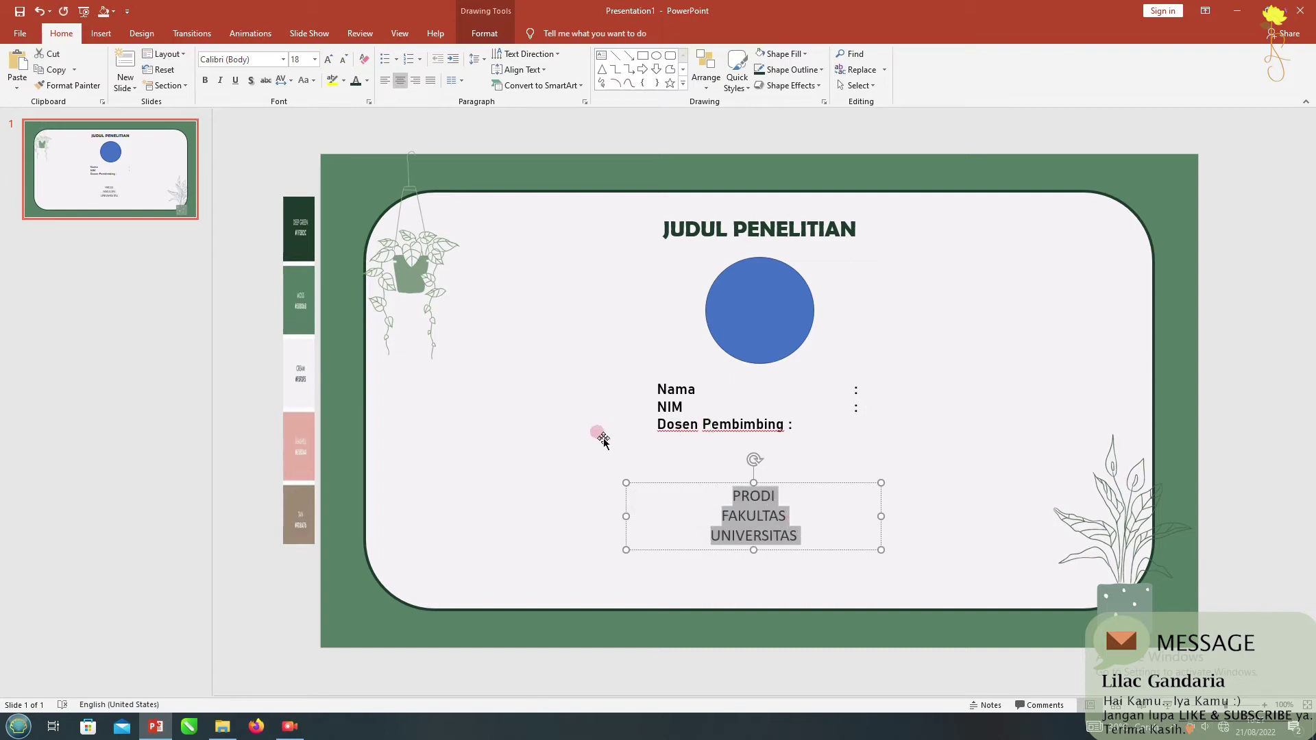
Set the block to Arial Rounded MT Bold 20 and settle it near the card's bottom
{"action": "left_click", "coordinate": [282, 59]}
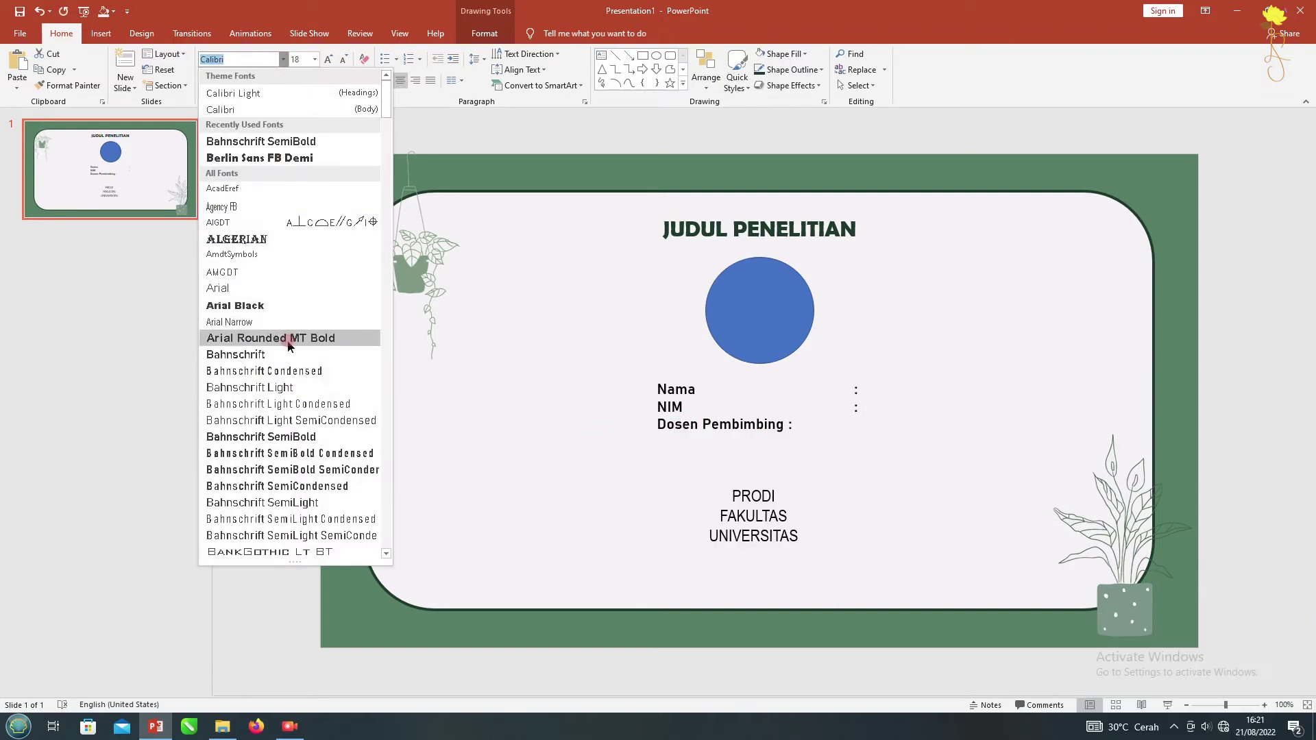
{"action": "left_click", "coordinate": [274, 339]}
{"action": "left_click", "coordinate": [325, 59]}
{"action": "left_click_drag", "start_coordinate": [734, 482], "coordinate": [766, 517]}
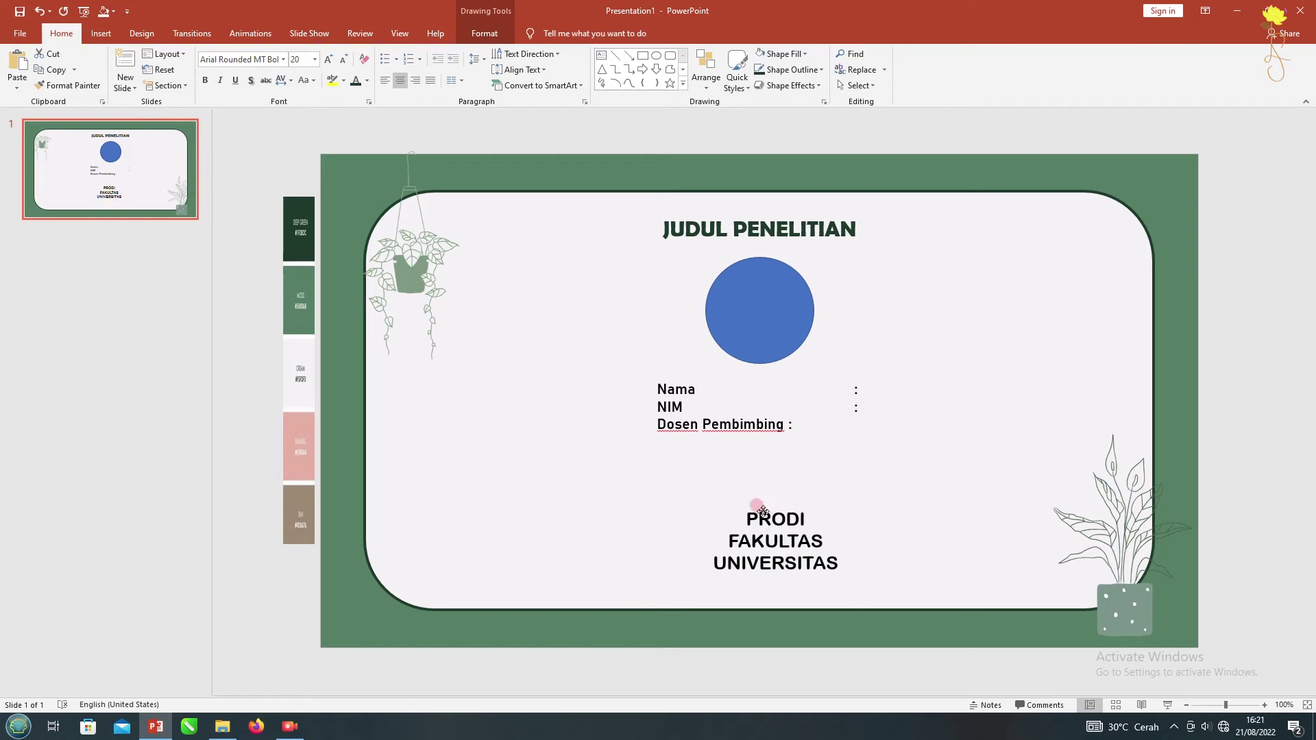
{"action": "mouse_move", "coordinate": [766, 517]}
{"action": "left_mouse_down"}
{"action": "mouse_move", "coordinate": [764, 446]}
{"action": "mouse_move", "coordinate": [752, 514]}
{"action": "left_mouse_up"}
{"action": "left_click", "coordinate": [928, 521]}
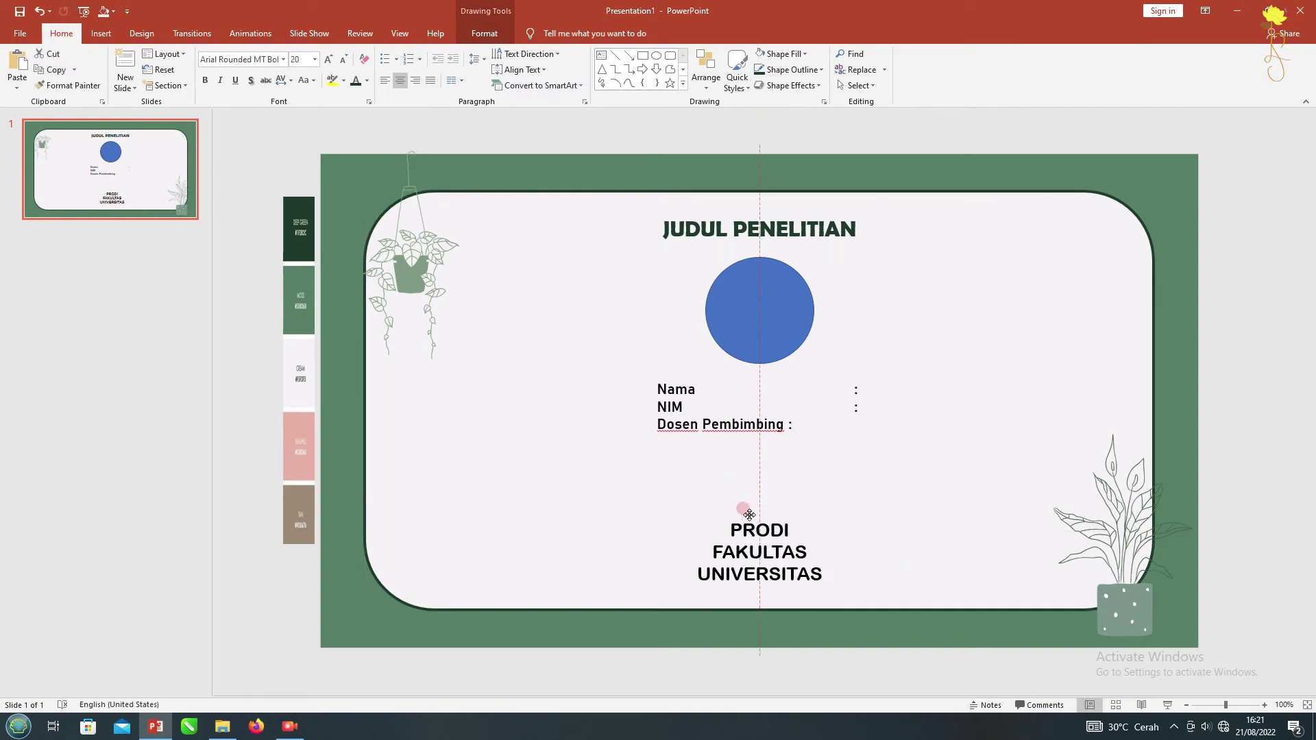
{"action": "left_click_drag", "start_coordinate": [749, 514], "coordinate": [759, 531]}
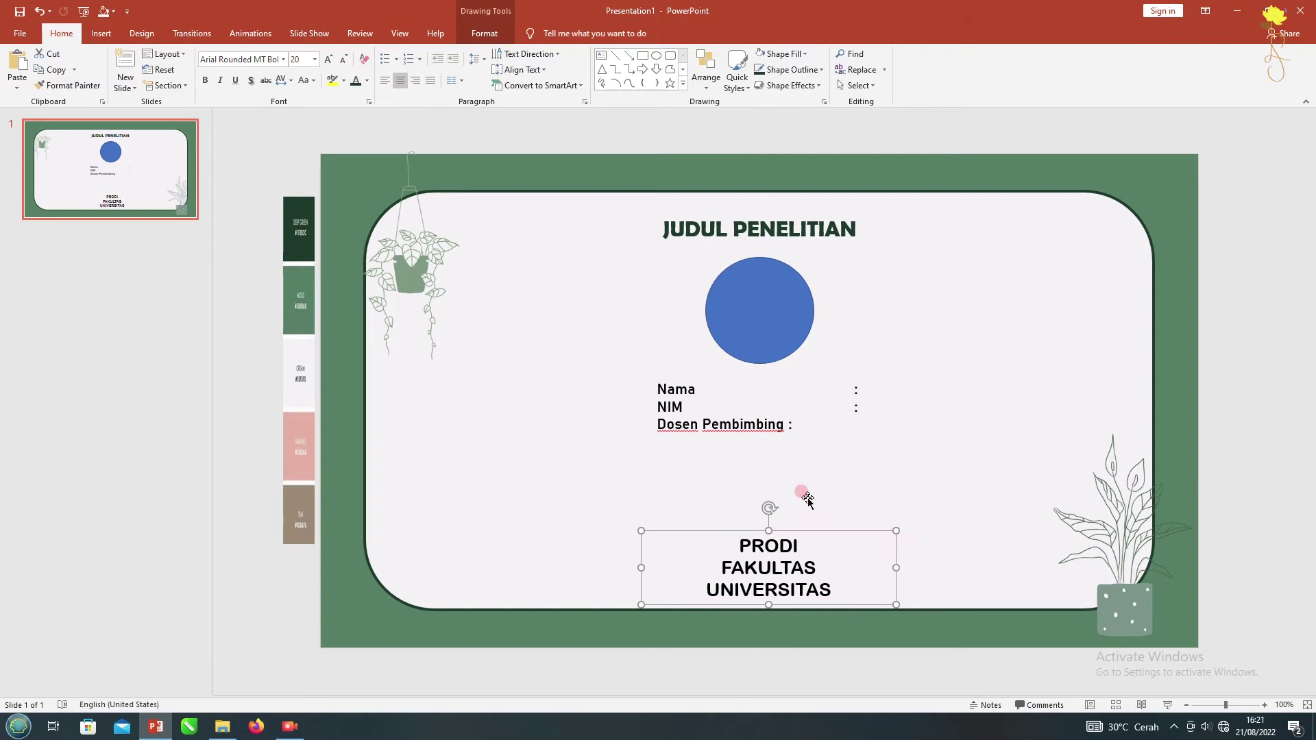
{"action": "left_click", "coordinate": [712, 404]}
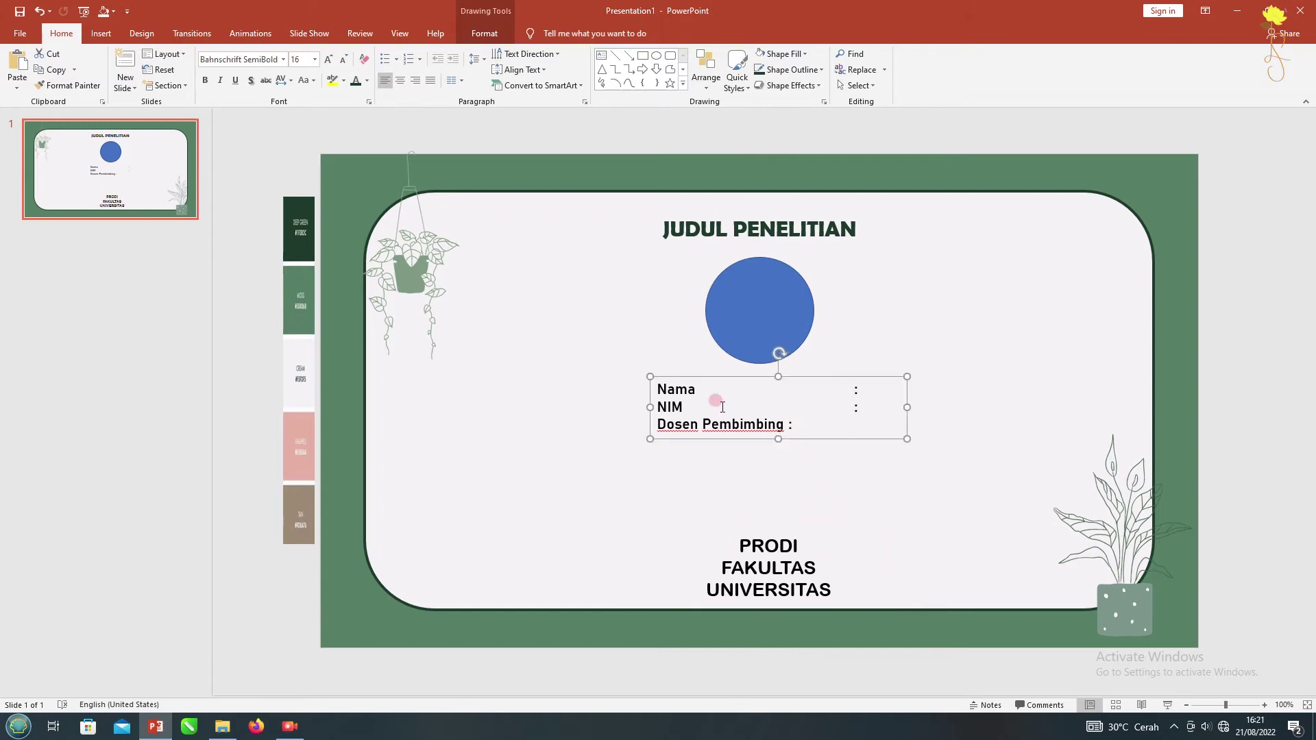
Enlarge the Nama/NIM details to 18 pt and respace the details, PRODI block, circle and title
{"action": "left_click", "coordinate": [329, 59]}
{"action": "left_click_drag", "start_coordinate": [728, 381], "coordinate": [728, 427]}
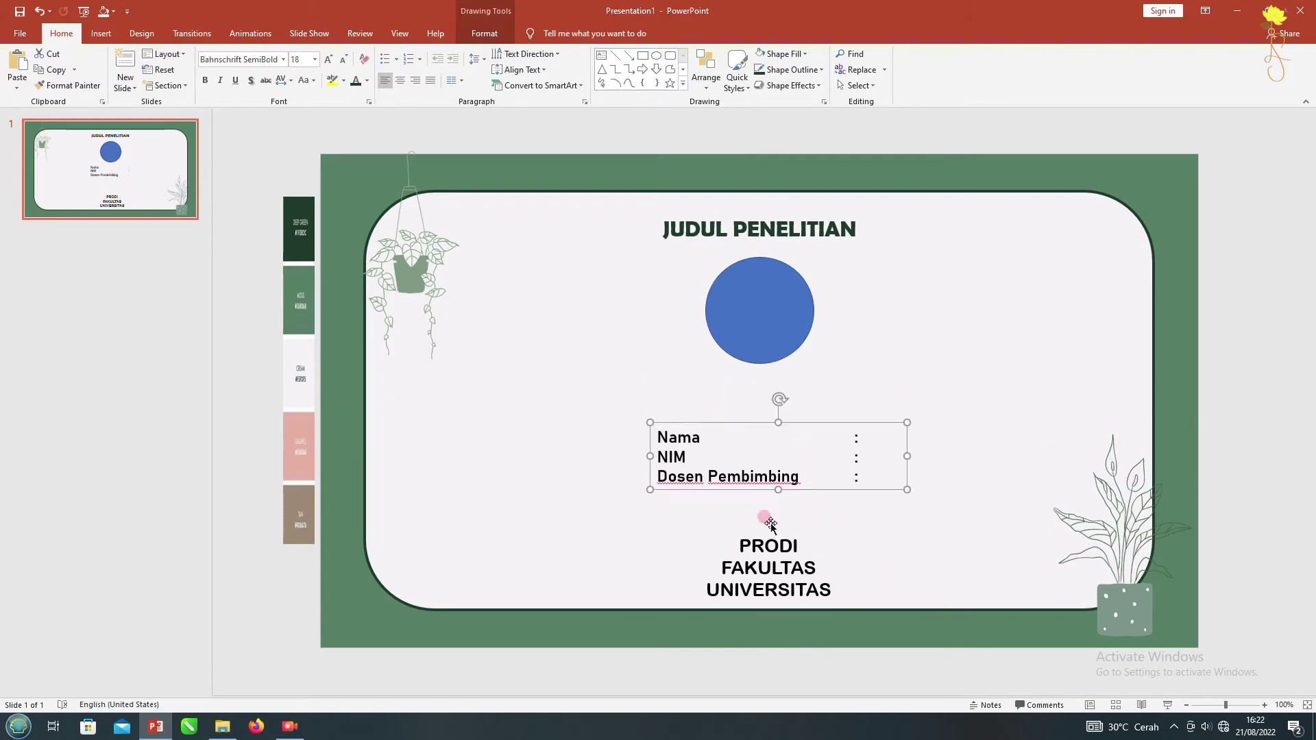
{"action": "left_click_drag", "start_coordinate": [752, 532], "coordinate": [752, 516]}
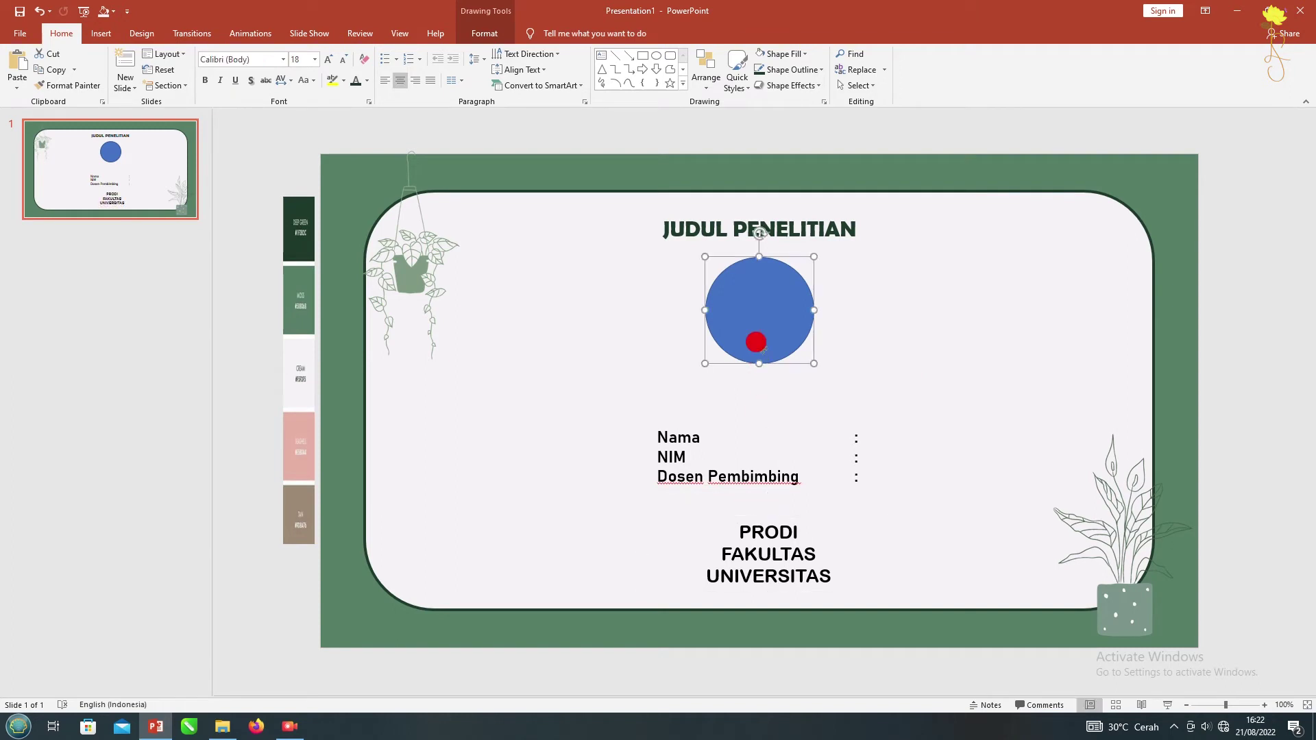
{"action": "left_click_drag", "start_coordinate": [755, 341], "coordinate": [754, 356]}
{"action": "left_click", "coordinate": [708, 212]}
{"action": "left_click_drag", "start_coordinate": [708, 213], "coordinate": [705, 216]}
{"action": "left_click", "coordinate": [693, 476]}
{"action": "left_click", "coordinate": [761, 568], "text": "shift"}
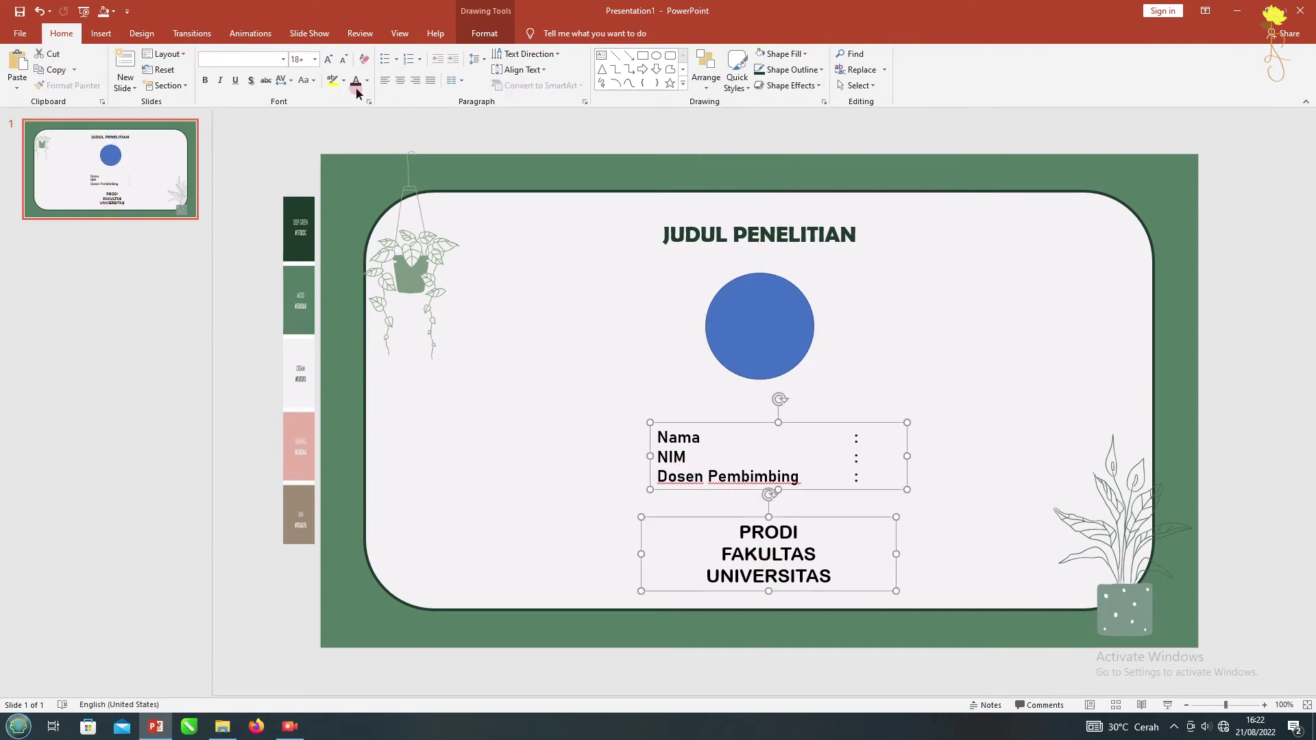
Fill the circle dark green and add a centred 'LOGO' label inside it
{"action": "left_click", "coordinate": [769, 326]}
{"action": "left_click", "coordinate": [781, 53]}
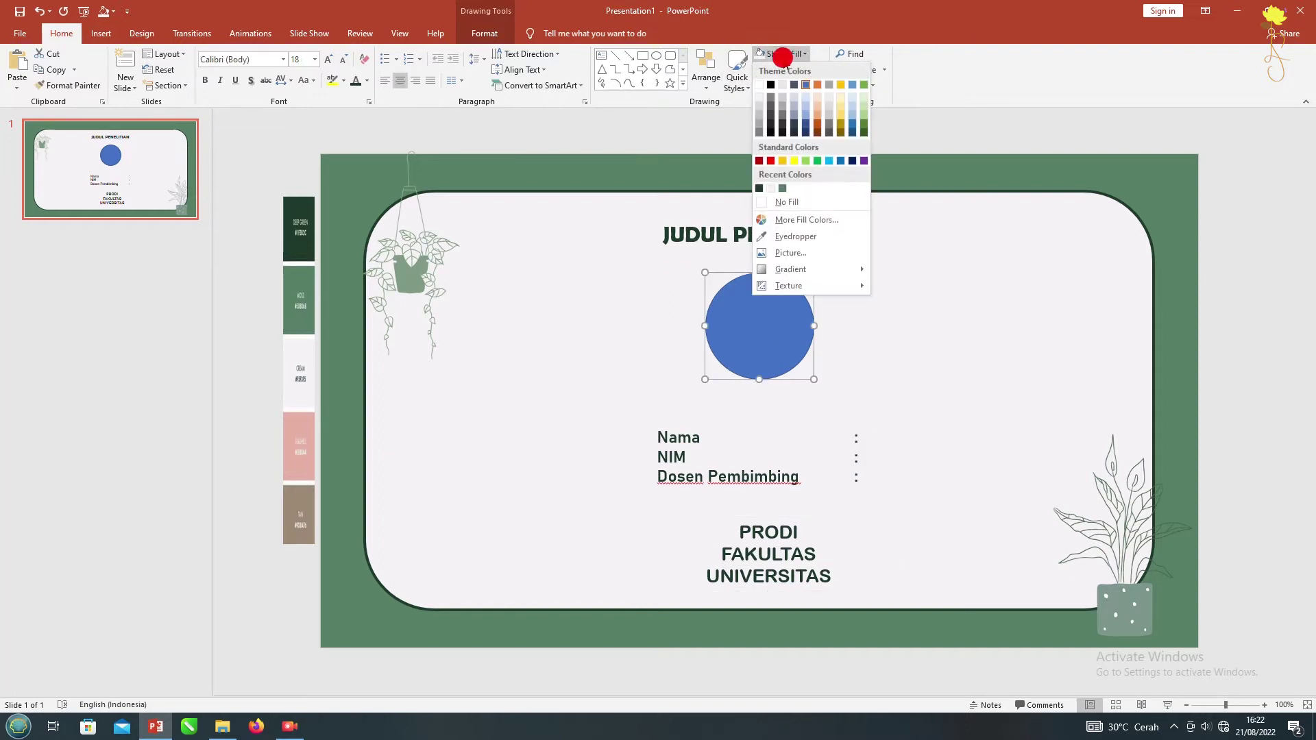
{"action": "left_click", "coordinate": [759, 189]}
{"action": "left_click", "coordinate": [602, 55]}
{"action": "left_click_drag", "start_coordinate": [755, 335], "coordinate": [765, 345]}
{"action": "type", "text": "LOGO"}
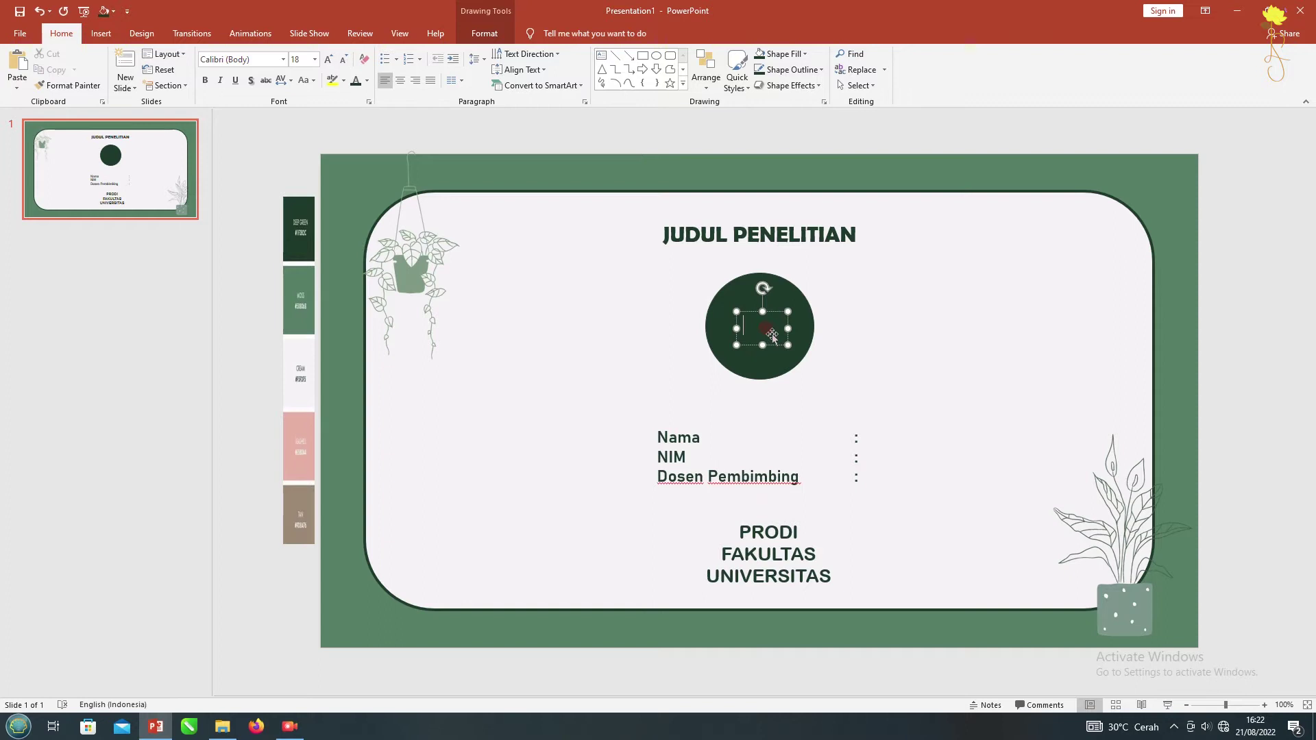
{"action": "left_click_drag", "start_coordinate": [788, 334], "coordinate": [798, 325]}
{"action": "double_click", "coordinate": [754, 325]}
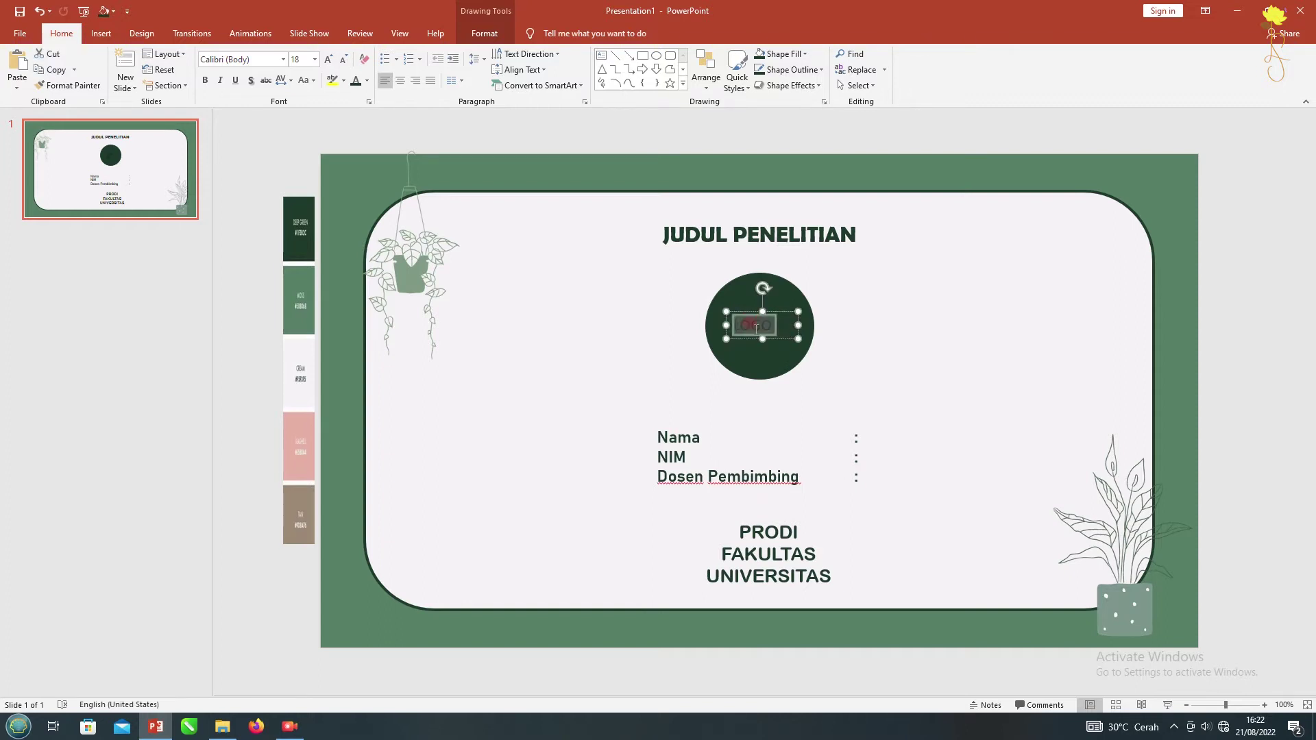
{"action": "key", "text": "ctrl+e"}
{"action": "left_click_drag", "start_coordinate": [756, 316], "coordinate": [755, 313]}
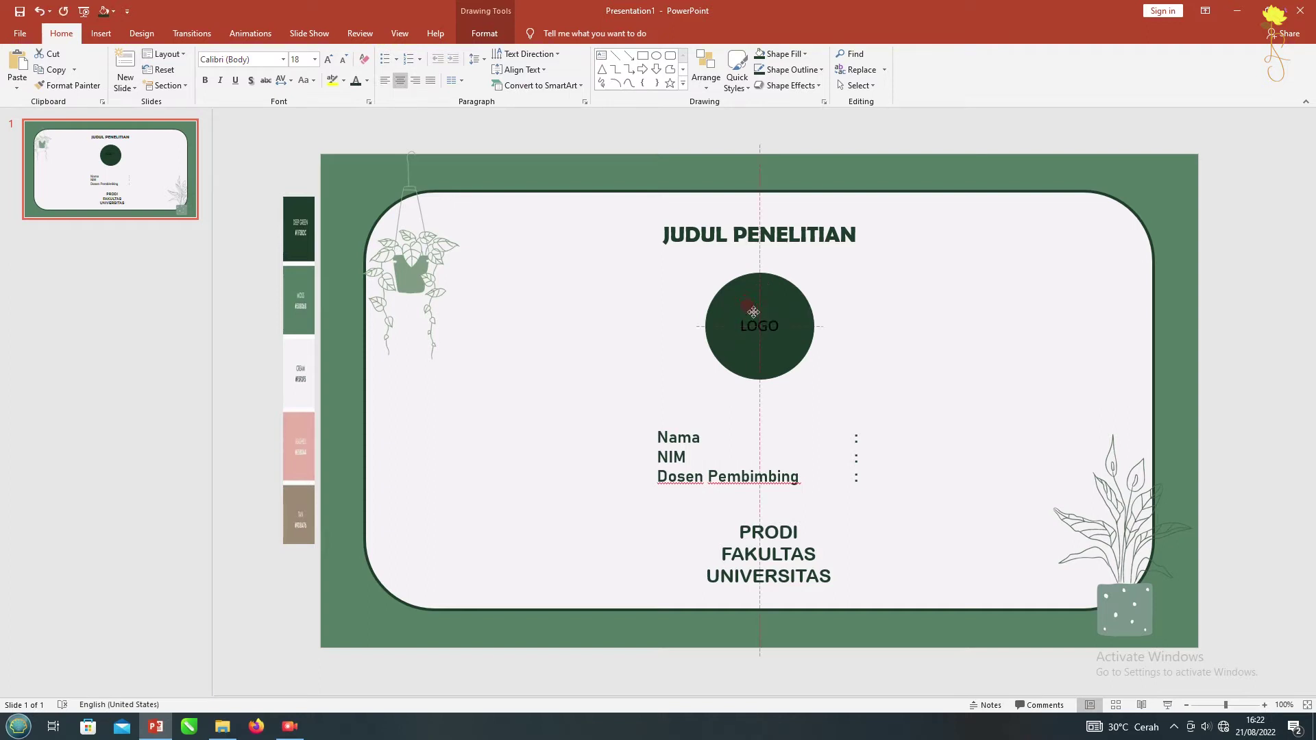
Group the circle with the LOGO label
{"action": "left_click", "coordinate": [748, 293], "text": "shift"}
{"action": "key", "text": "ctrl+g"}
{"action": "left_click", "coordinate": [241, 361]}
{"action": "left_click", "coordinate": [739, 234]}
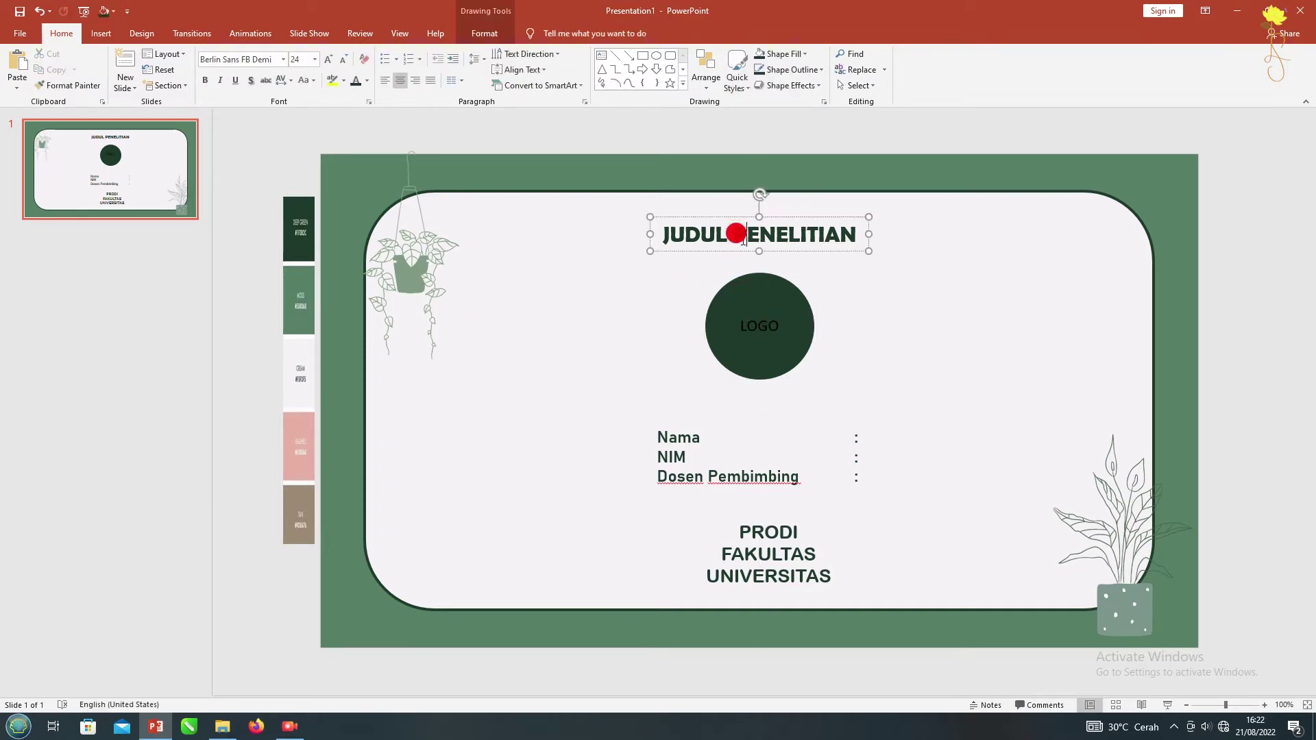
Give the title and detail text blocks an outer text shadow
{"action": "left_click", "coordinate": [744, 556], "text": "shift"}
{"action": "left_click", "coordinate": [790, 85]}
{"action": "mouse_move", "coordinate": [799, 143]}
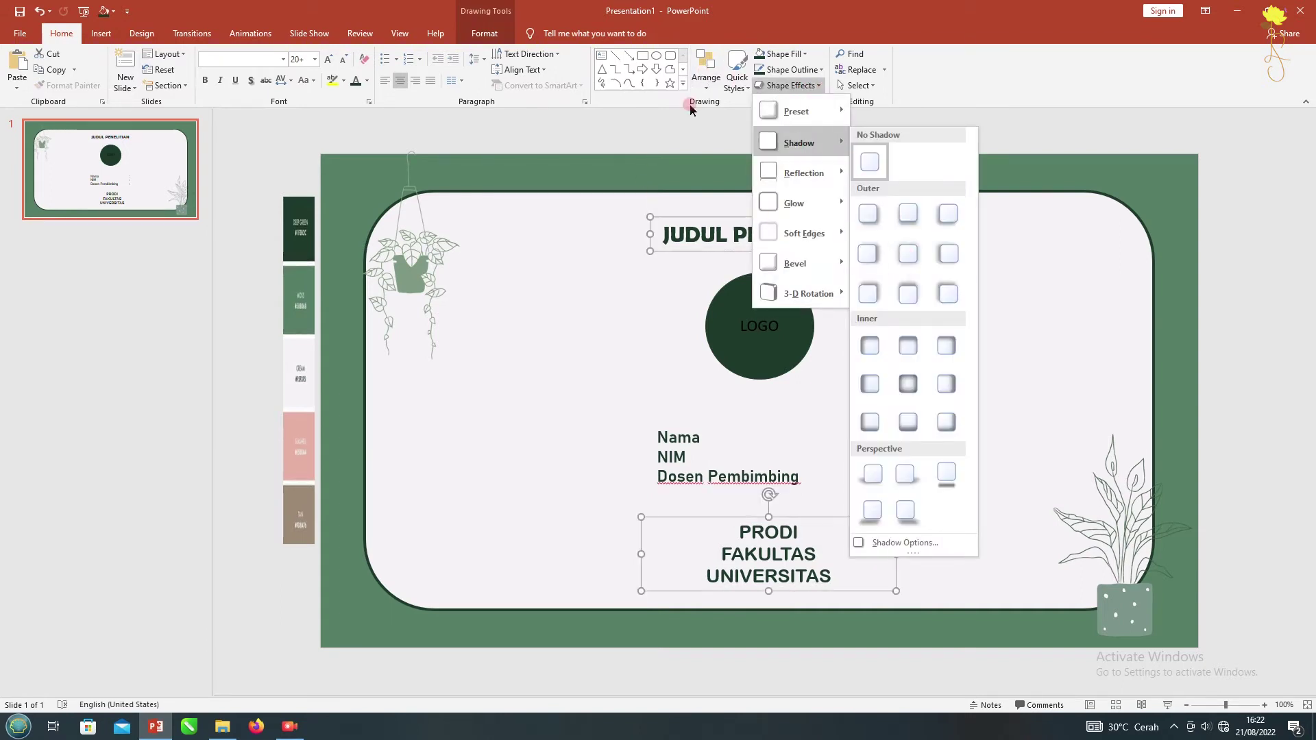
{"action": "left_click", "coordinate": [484, 33]}
{"action": "left_click", "coordinate": [706, 85]}
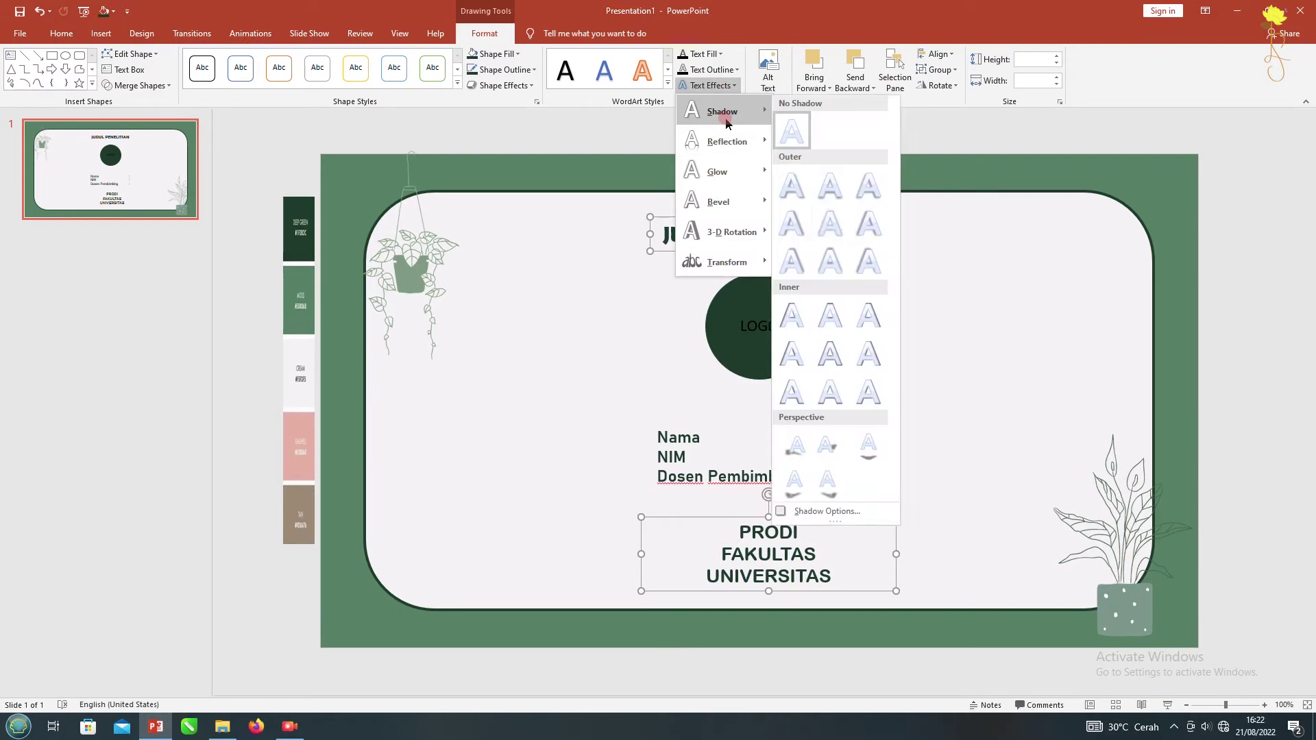
{"action": "left_click", "coordinate": [831, 223]}
Add outer shadows to the LOGO circle, the potted plant and the hanging plant
{"action": "left_click", "coordinate": [788, 281]}
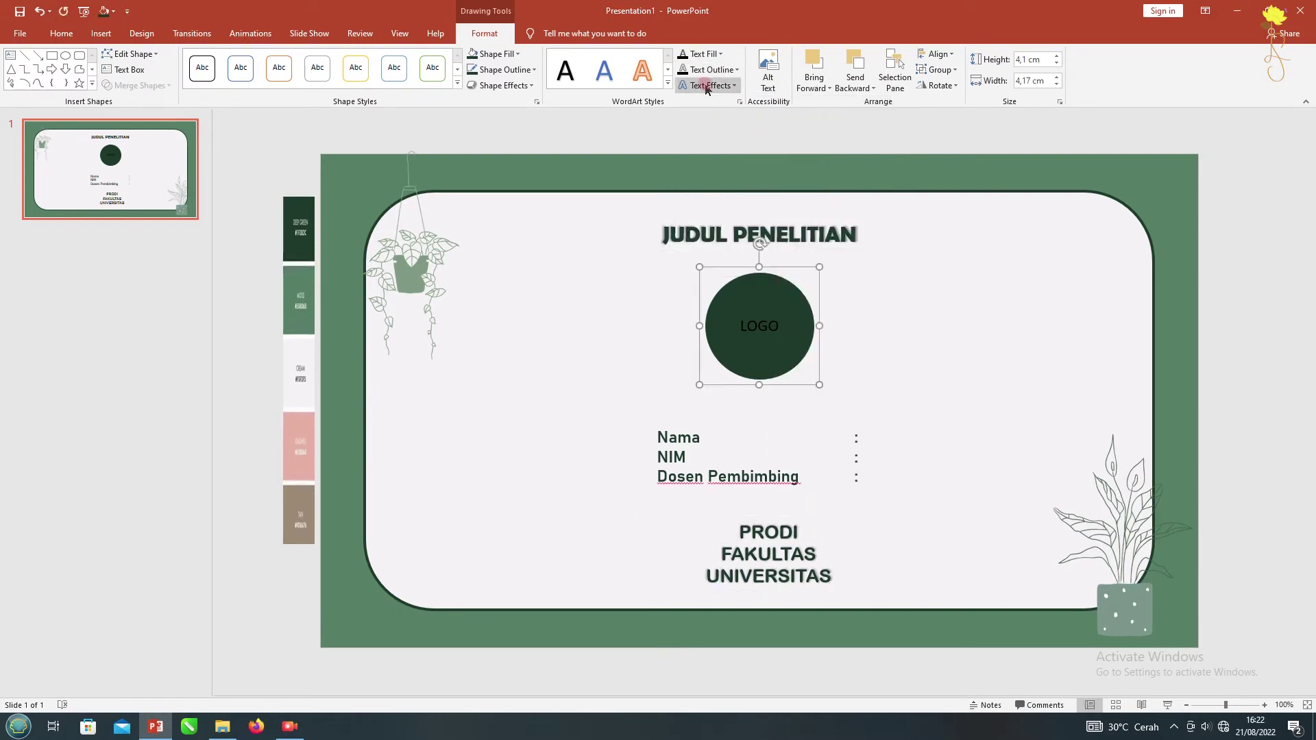
{"action": "left_click", "coordinate": [500, 85]}
{"action": "mouse_move", "coordinate": [512, 143]}
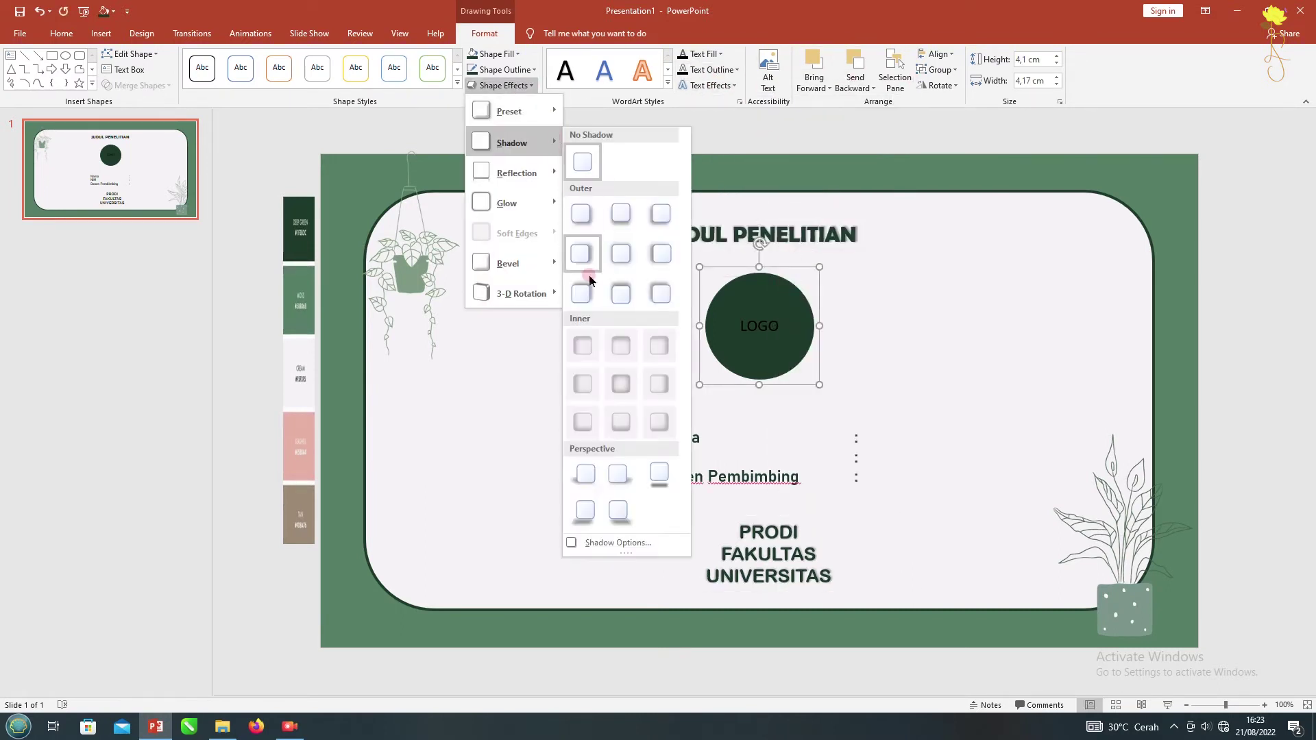
{"action": "left_click", "coordinate": [620, 258]}
{"action": "left_click", "coordinate": [1137, 570]}
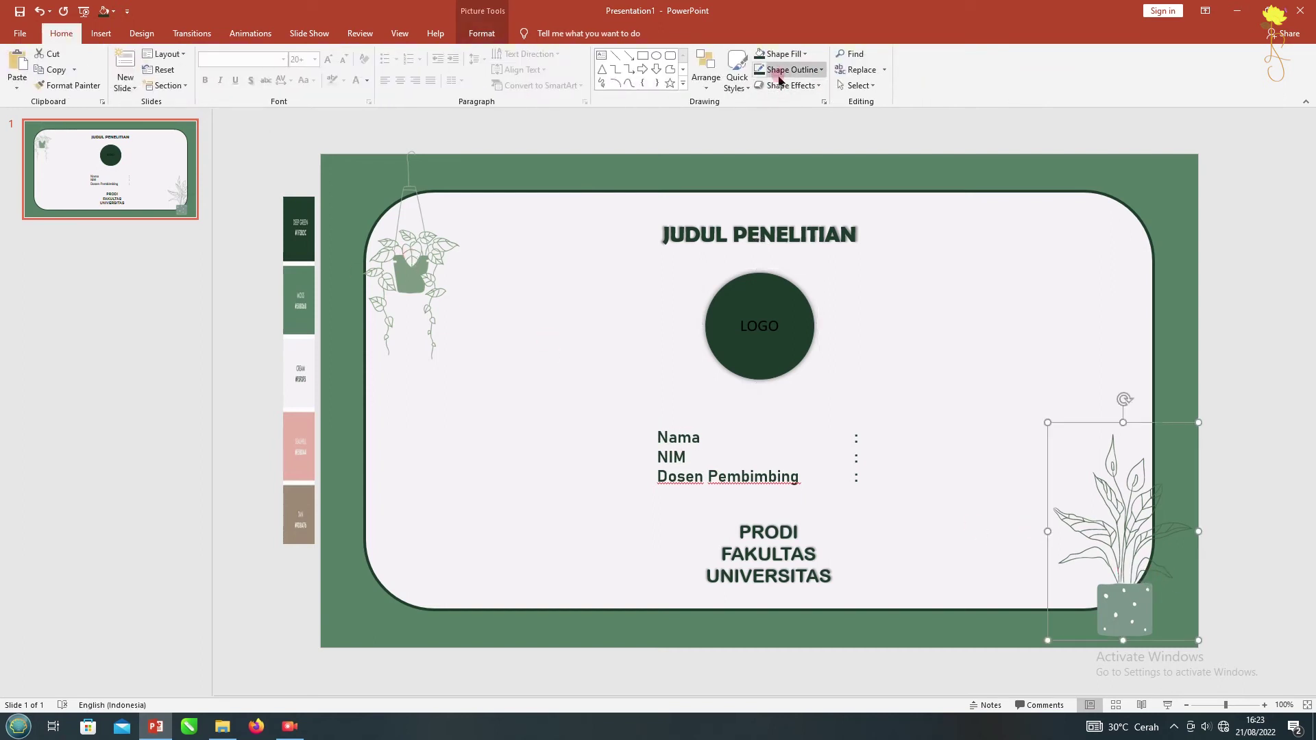
{"action": "left_click", "coordinate": [789, 85]}
{"action": "left_click", "coordinate": [908, 293]}
{"action": "left_click", "coordinate": [429, 251]}
{"action": "left_click", "coordinate": [789, 85]}
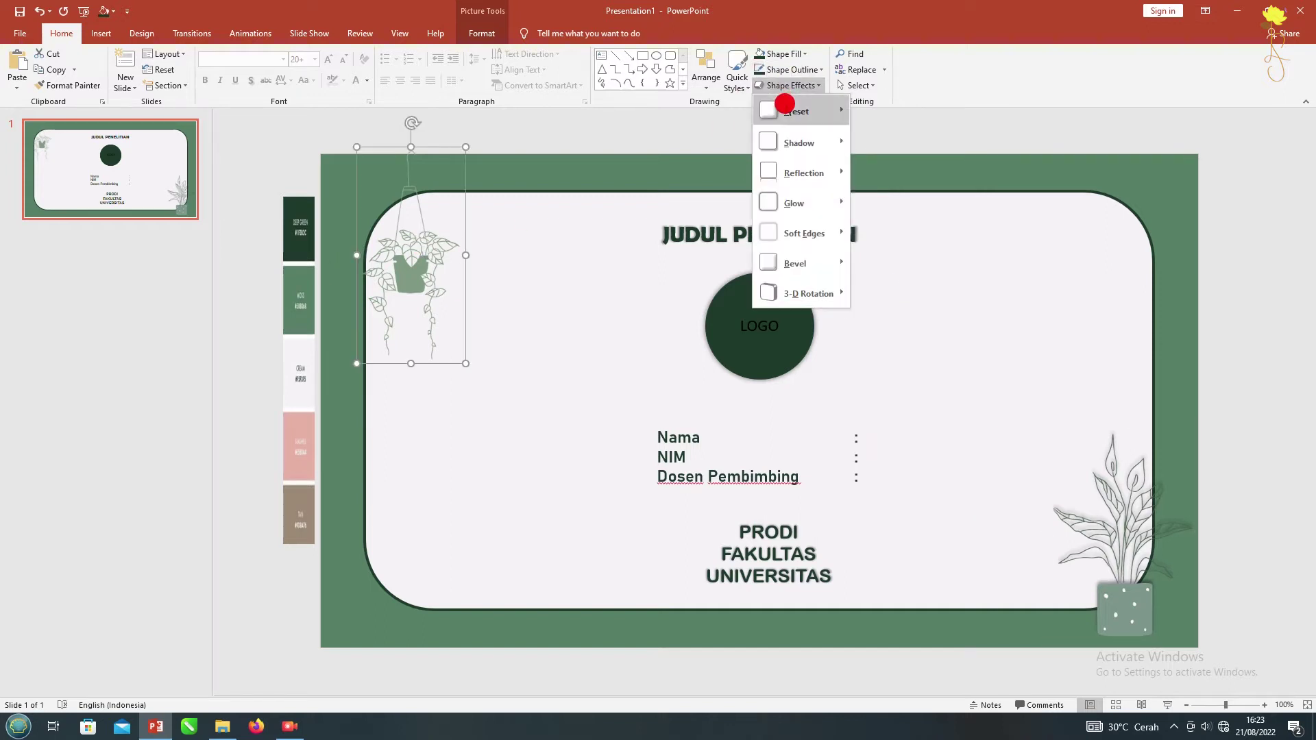
{"action": "left_click", "coordinate": [869, 213]}
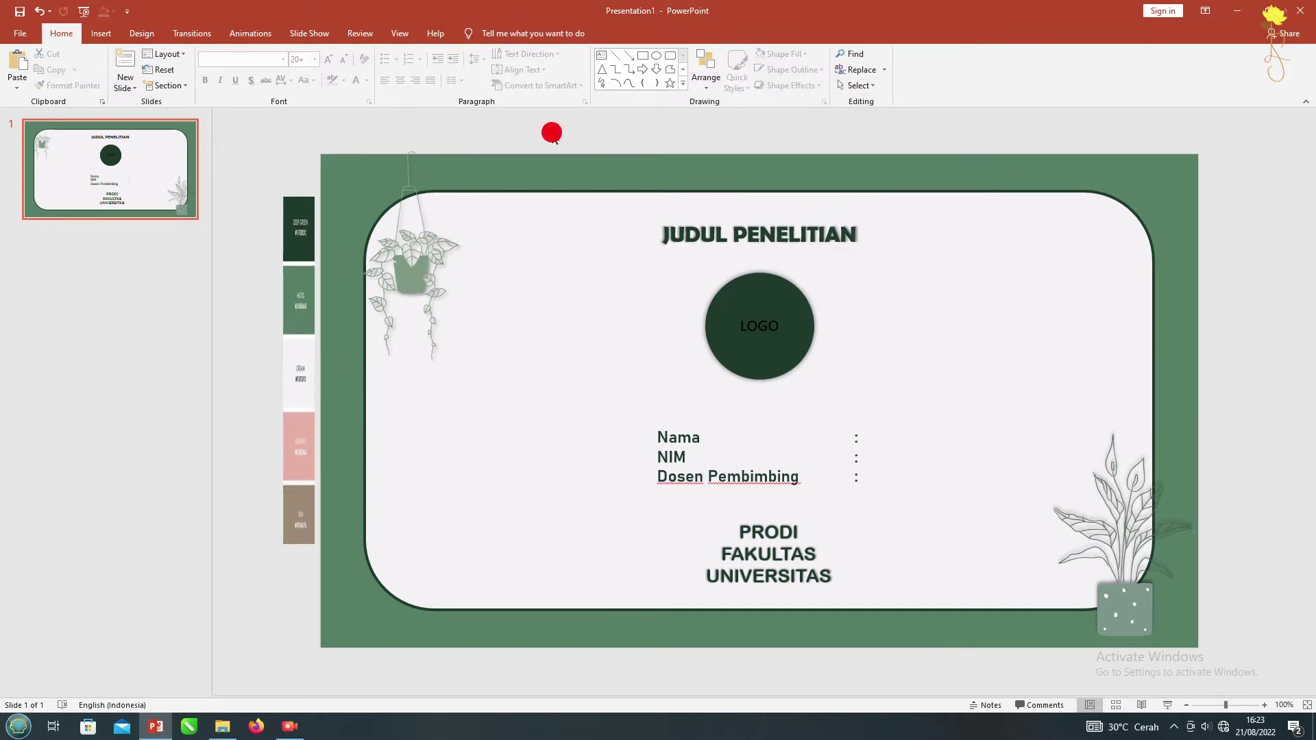
{"action": "right_click", "coordinate": [103, 168]}
Duplicate slide 1, delete its title, logo, text and hanging plant, and narrow the frame's left side
{"action": "left_click", "coordinate": [137, 274]}
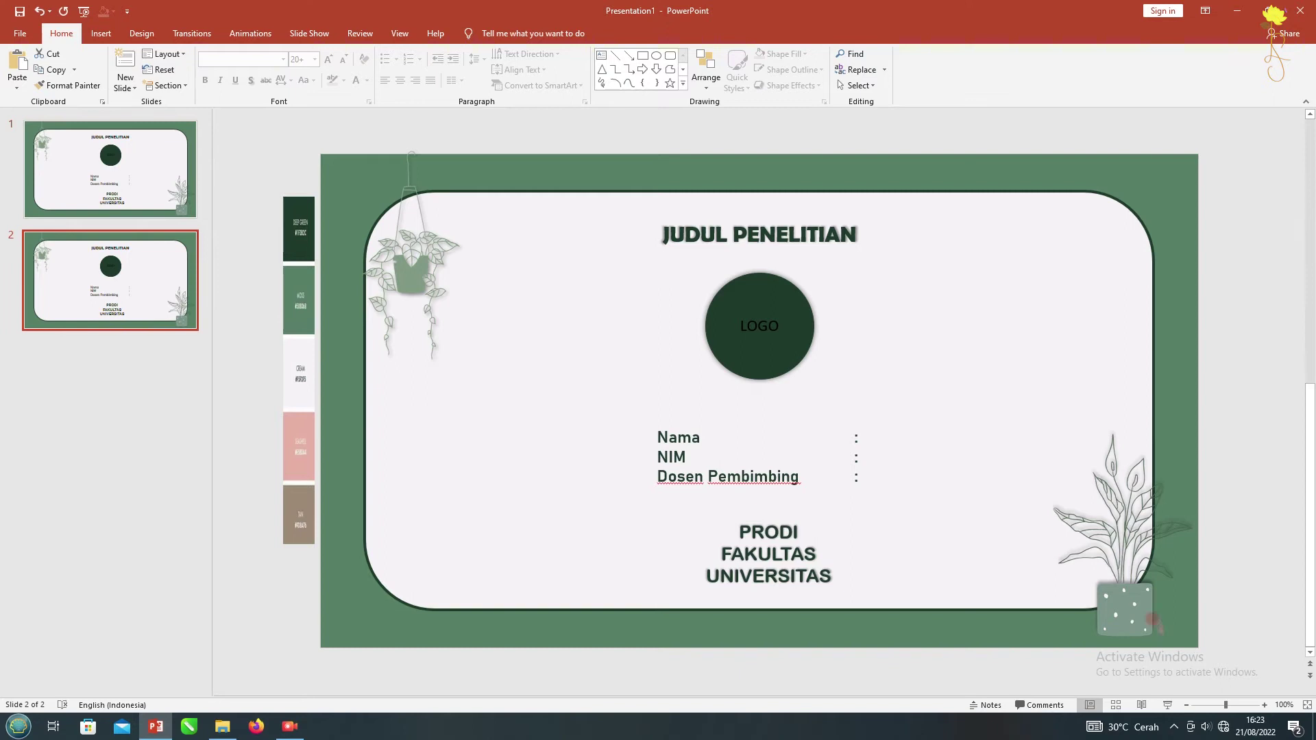
{"action": "left_click_drag", "start_coordinate": [1238, 663], "coordinate": [353, 129]}
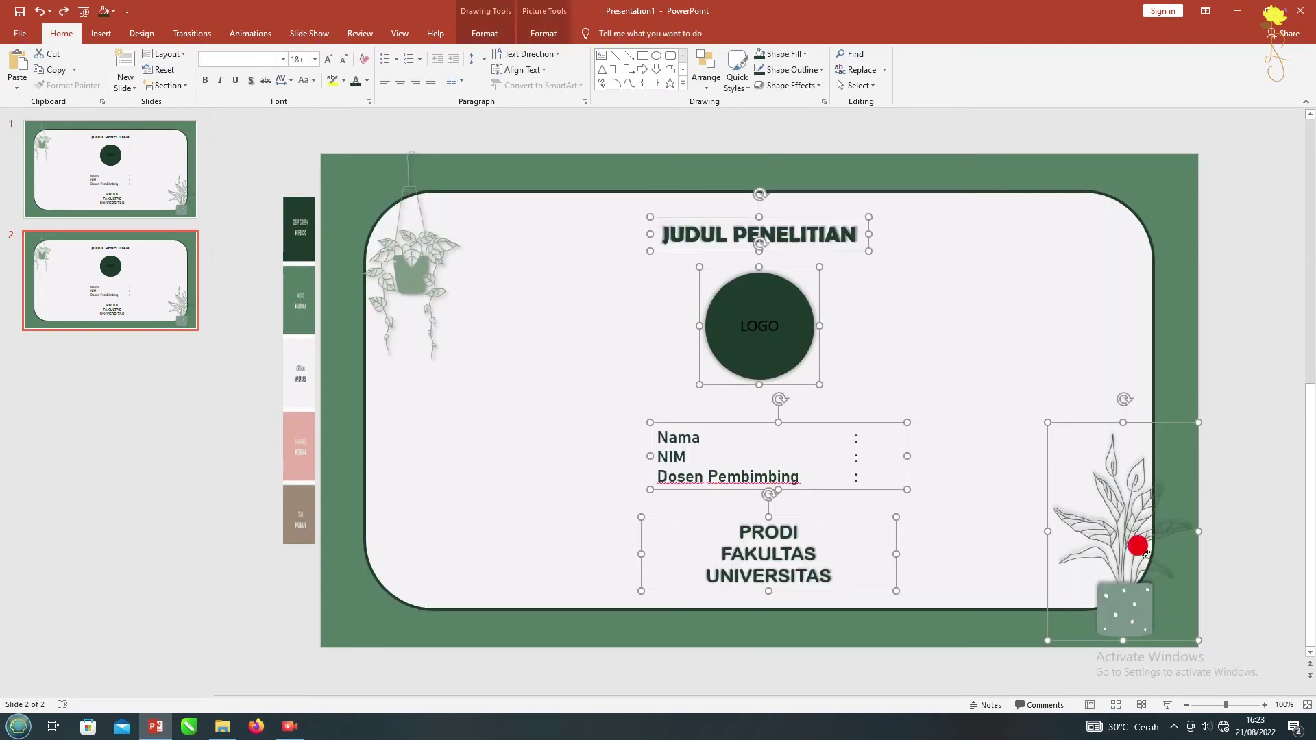
{"action": "left_click", "coordinate": [1134, 537], "text": "ctrl"}
{"action": "left_click", "coordinate": [420, 264], "text": "ctrl"}
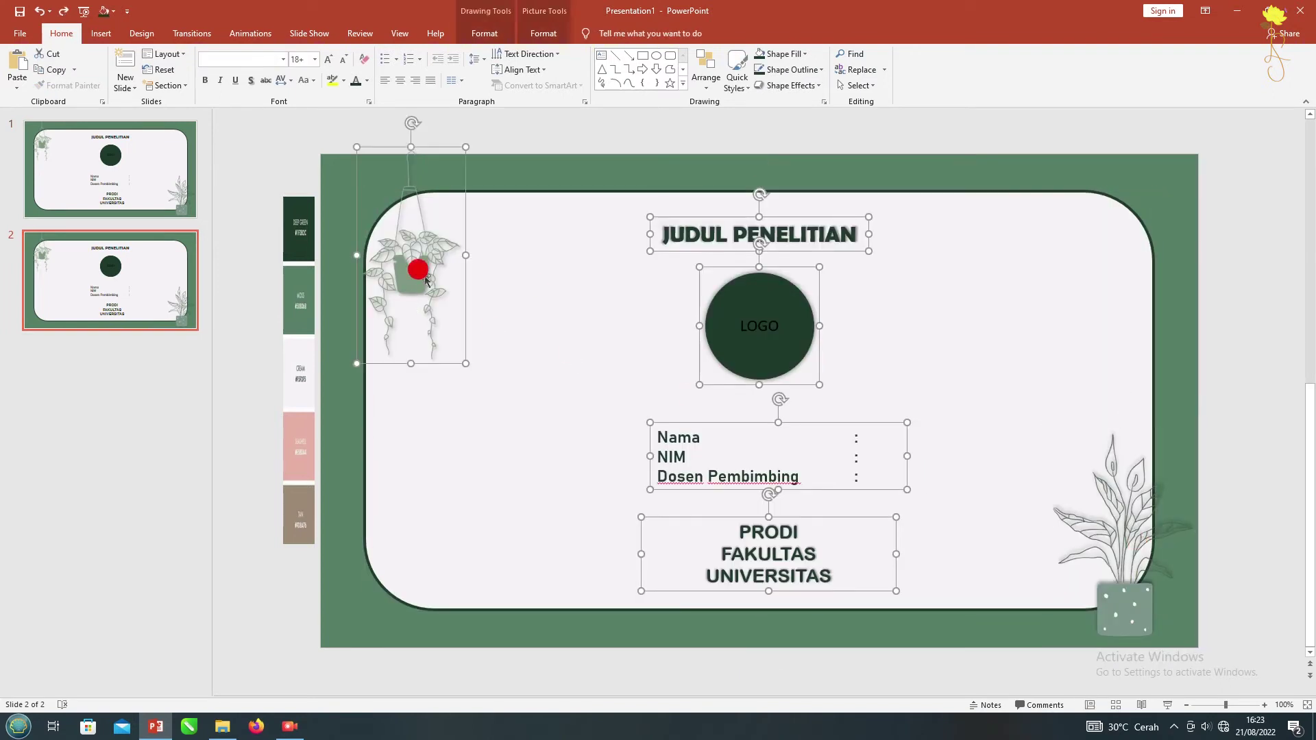
{"action": "key", "text": "Delete"}
{"action": "left_click", "coordinate": [617, 303]}
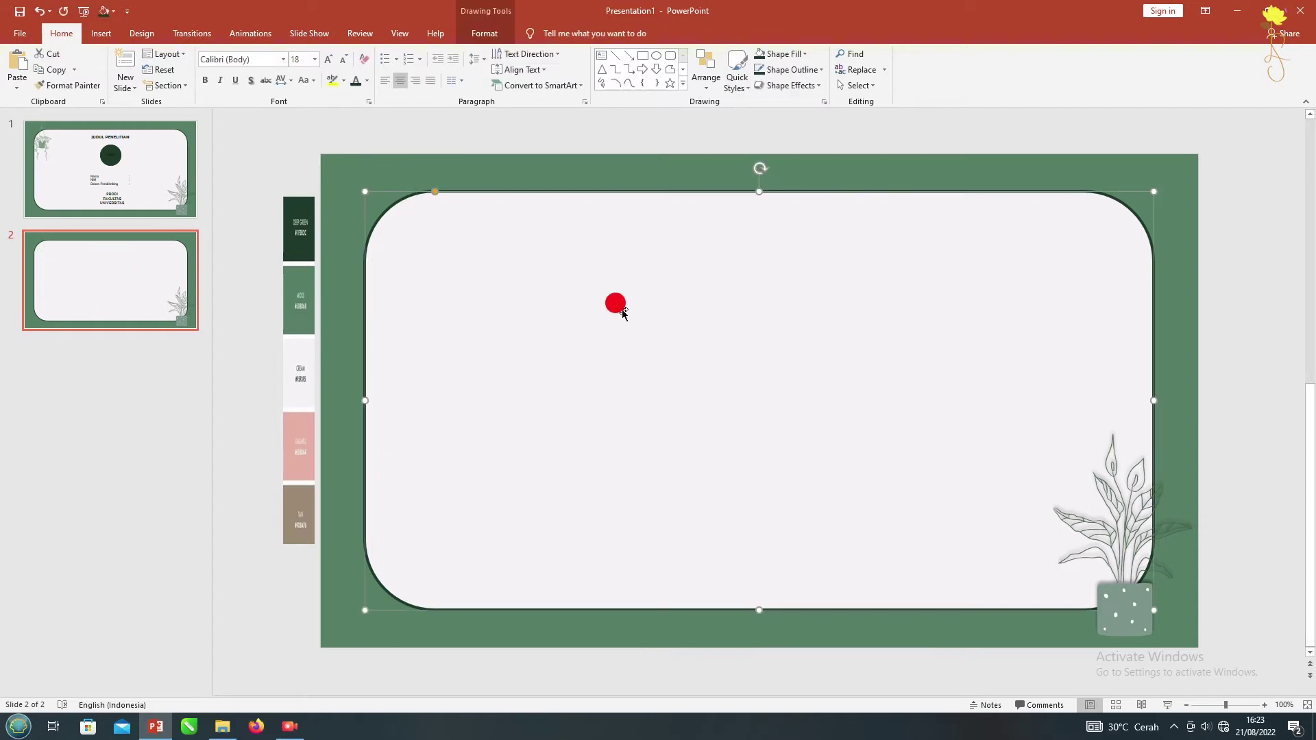
{"action": "left_click_drag", "start_coordinate": [364, 399], "coordinate": [687, 415]}
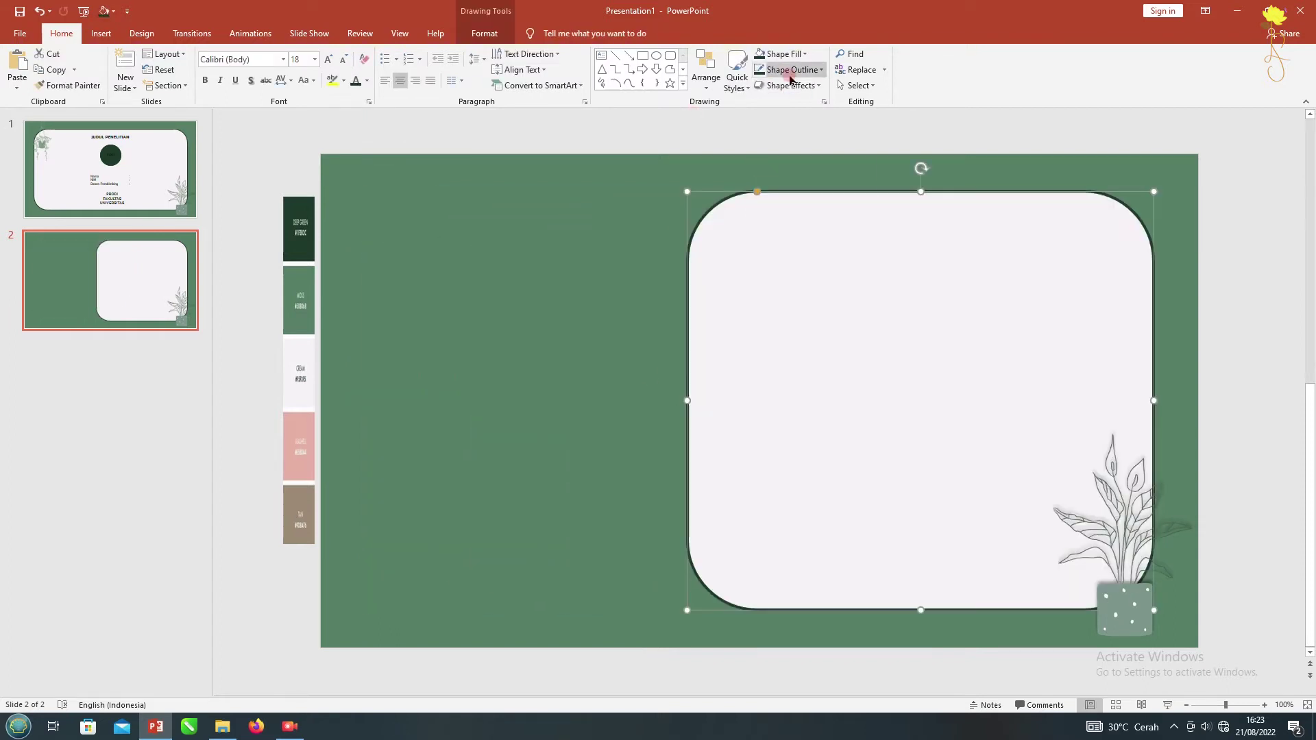
Give the frame a white outline and widen it back toward the left
{"action": "left_click", "coordinate": [792, 70]}
{"action": "left_click", "coordinate": [762, 102]}
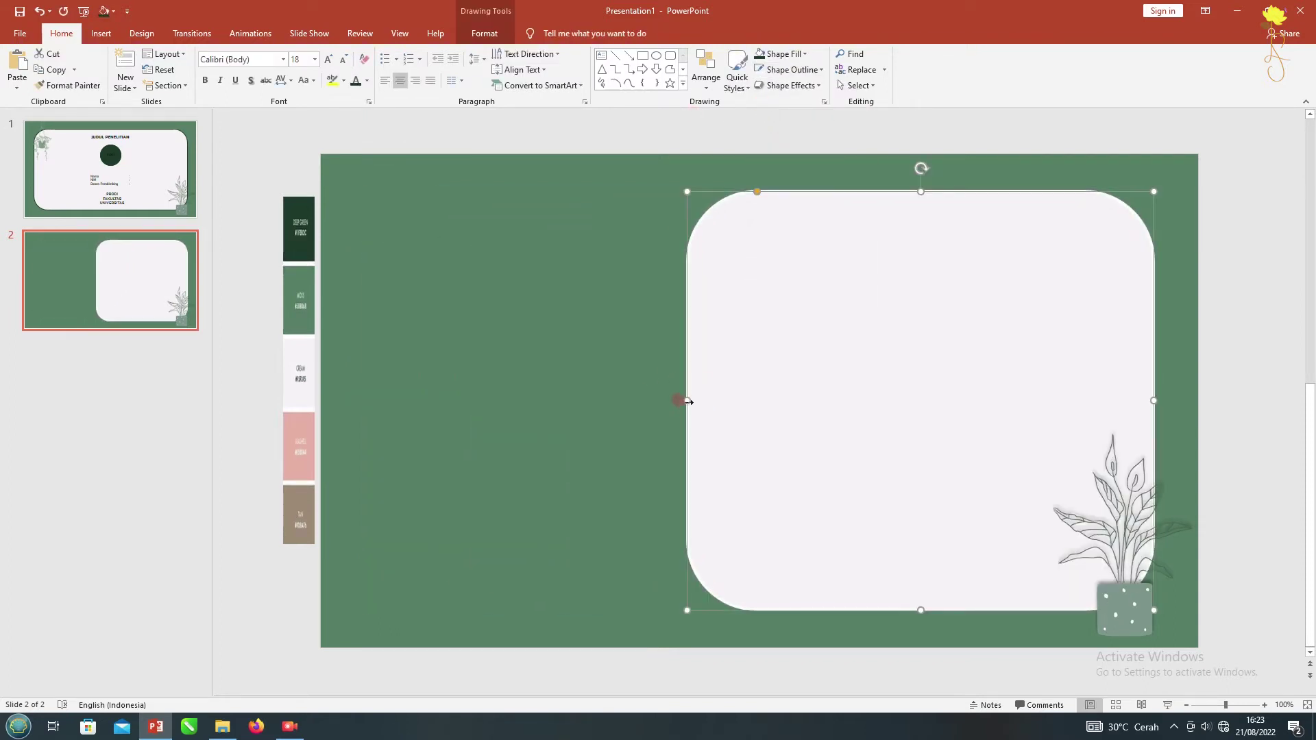
{"action": "left_click_drag", "start_coordinate": [688, 402], "coordinate": [640, 402]}
{"action": "left_click", "coordinate": [335, 132]}
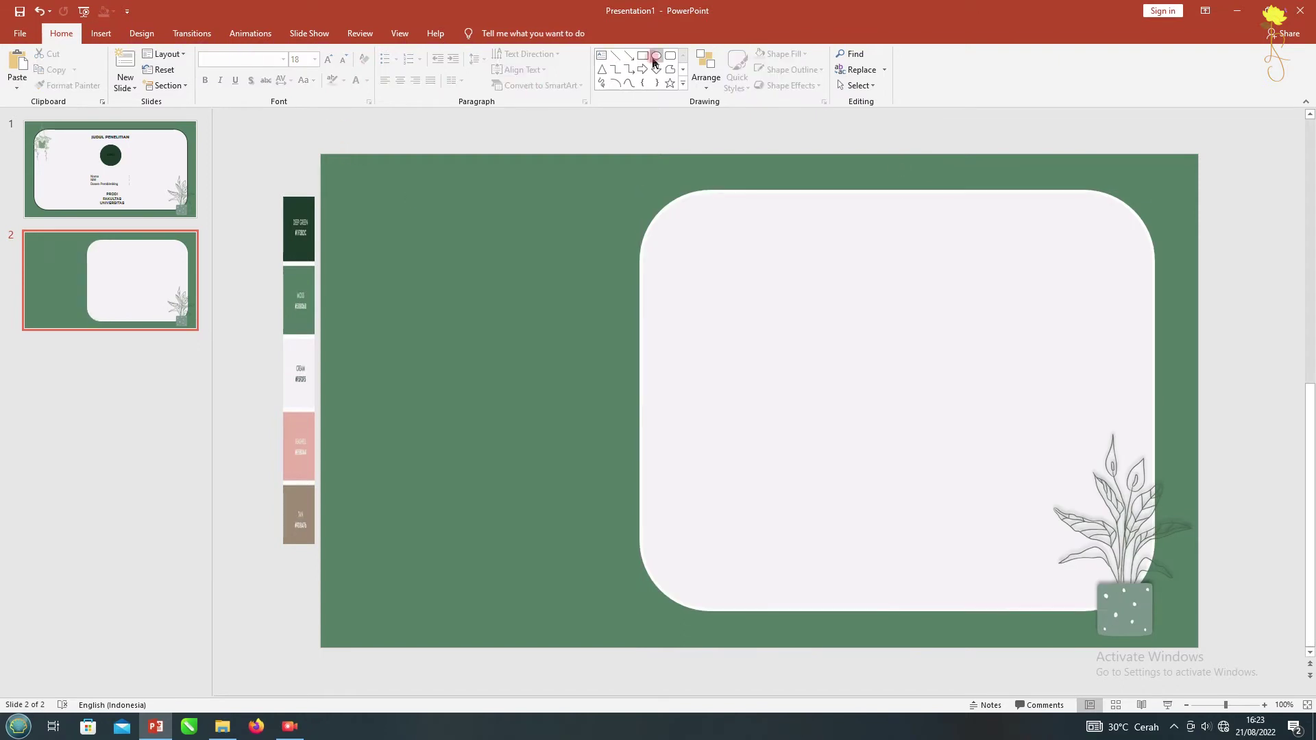
Draw a tall rounded rectangle on the slide's left side and adjust its size and position
{"action": "left_click", "coordinate": [670, 57]}
{"action": "left_click_drag", "start_coordinate": [380, 209], "coordinate": [566, 610]}
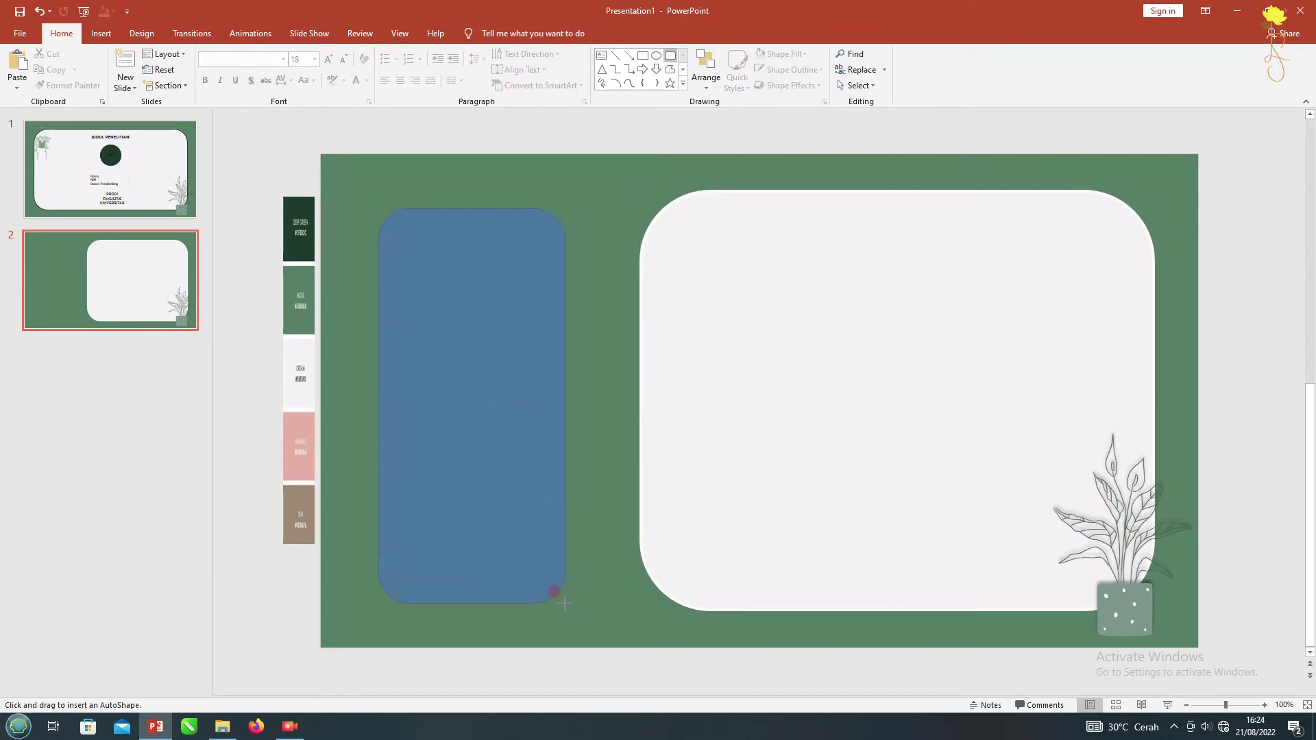
{"action": "left_click_drag", "start_coordinate": [469, 207], "coordinate": [473, 192]}
{"action": "left_click_drag", "start_coordinate": [484, 333], "coordinate": [449, 332]}
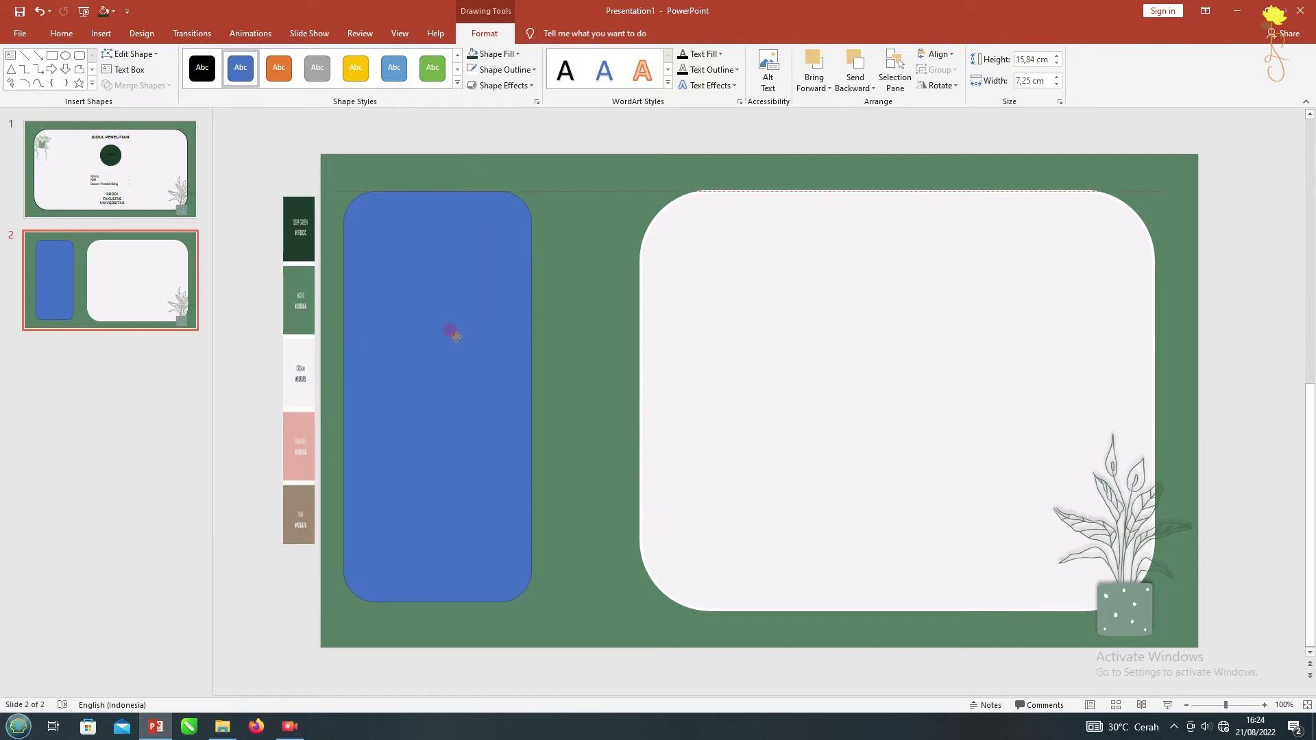
{"action": "mouse_move", "coordinate": [530, 394]}
{"action": "left_mouse_down"}
{"action": "mouse_move", "coordinate": [571, 374]}
{"action": "mouse_move", "coordinate": [514, 364]}
{"action": "left_mouse_up"}
{"action": "left_click", "coordinate": [732, 390]}
{"action": "left_click_drag", "start_coordinate": [462, 176], "coordinate": [462, 191]}
{"action": "left_click_drag", "start_coordinate": [462, 583], "coordinate": [462, 611]}
Extend the white frame leftward to meet the new rectangle
{"action": "left_click", "coordinate": [671, 420]}
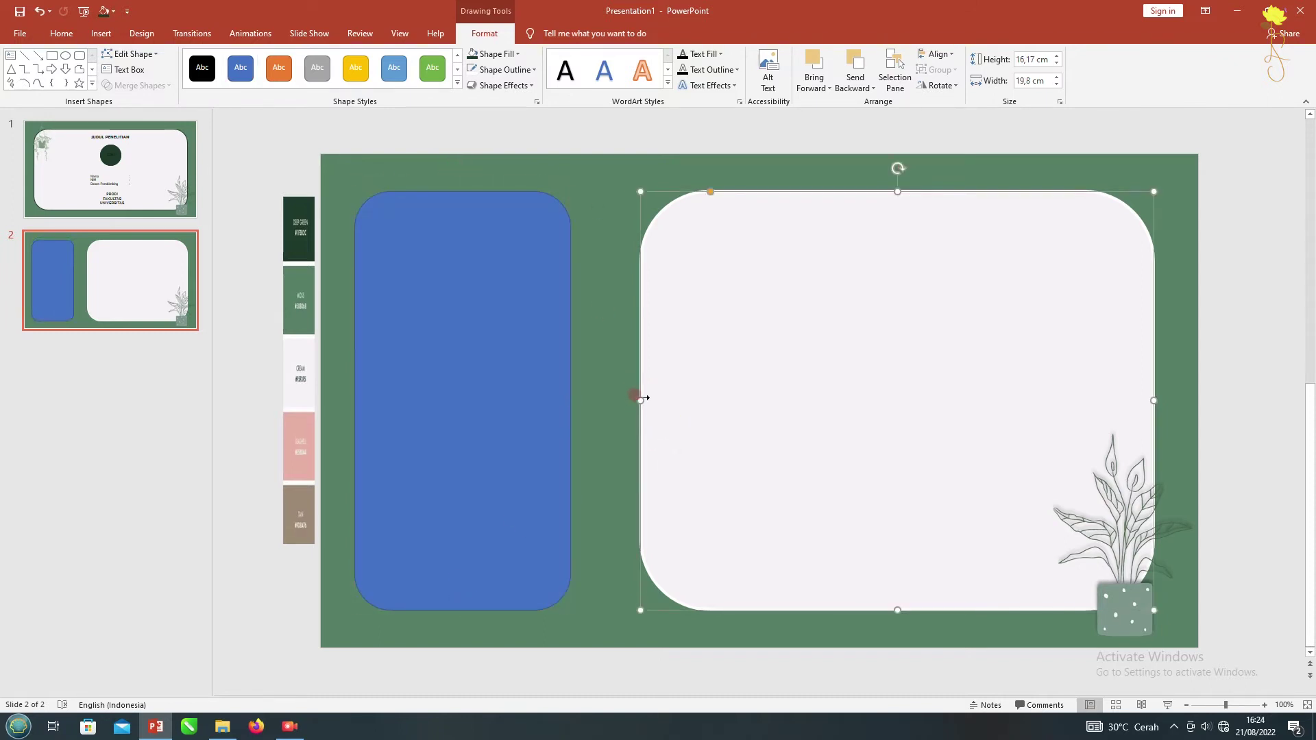
{"action": "mouse_move", "coordinate": [640, 400]}
{"action": "left_mouse_down"}
{"action": "mouse_move", "coordinate": [556, 406]}
{"action": "mouse_move", "coordinate": [595, 400]}
{"action": "left_mouse_up"}
{"action": "left_click", "coordinate": [514, 408]}
{"action": "left_click", "coordinate": [634, 361]}
{"action": "left_click", "coordinate": [470, 140]}
Fill the left rectangle dark green with a white dashed 2¼ pt outline
{"action": "left_click", "coordinate": [456, 206]}
{"action": "left_click", "coordinate": [471, 58]}
{"action": "left_click", "coordinate": [490, 70]}
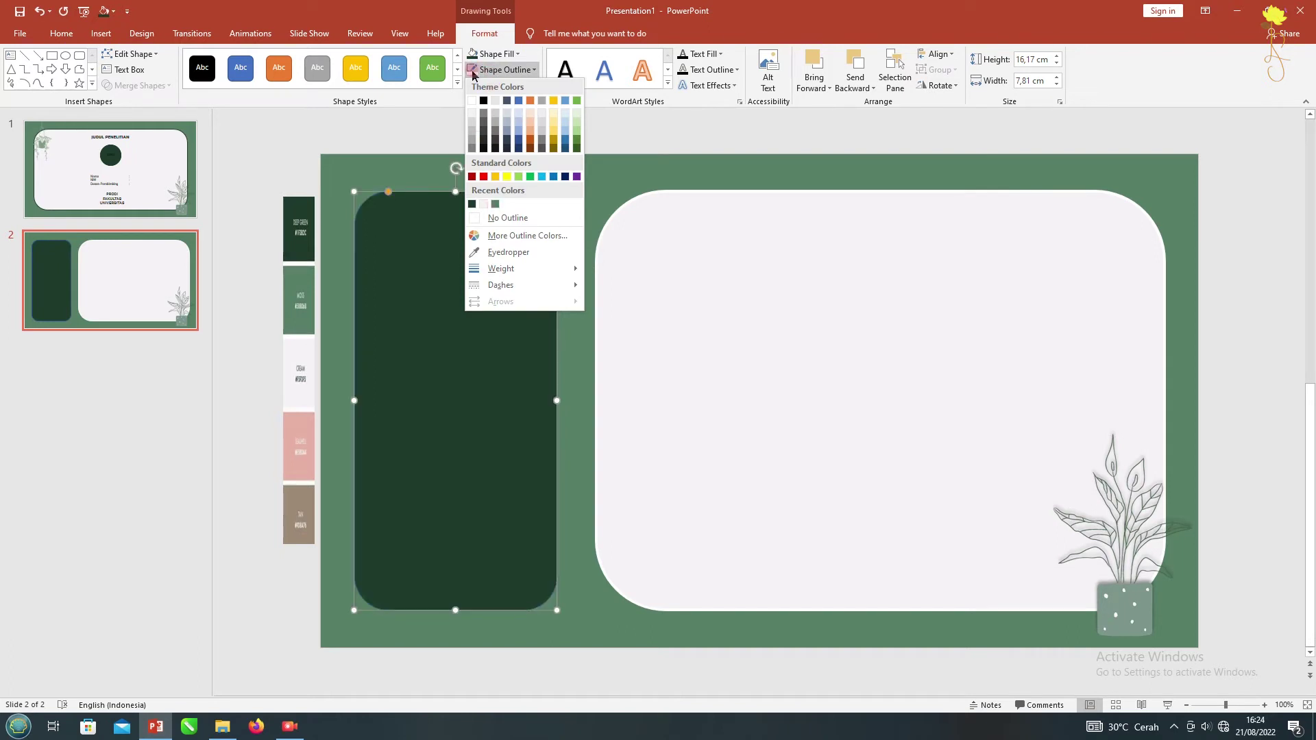
{"action": "left_click", "coordinate": [472, 100]}
{"action": "left_click", "coordinate": [514, 70]}
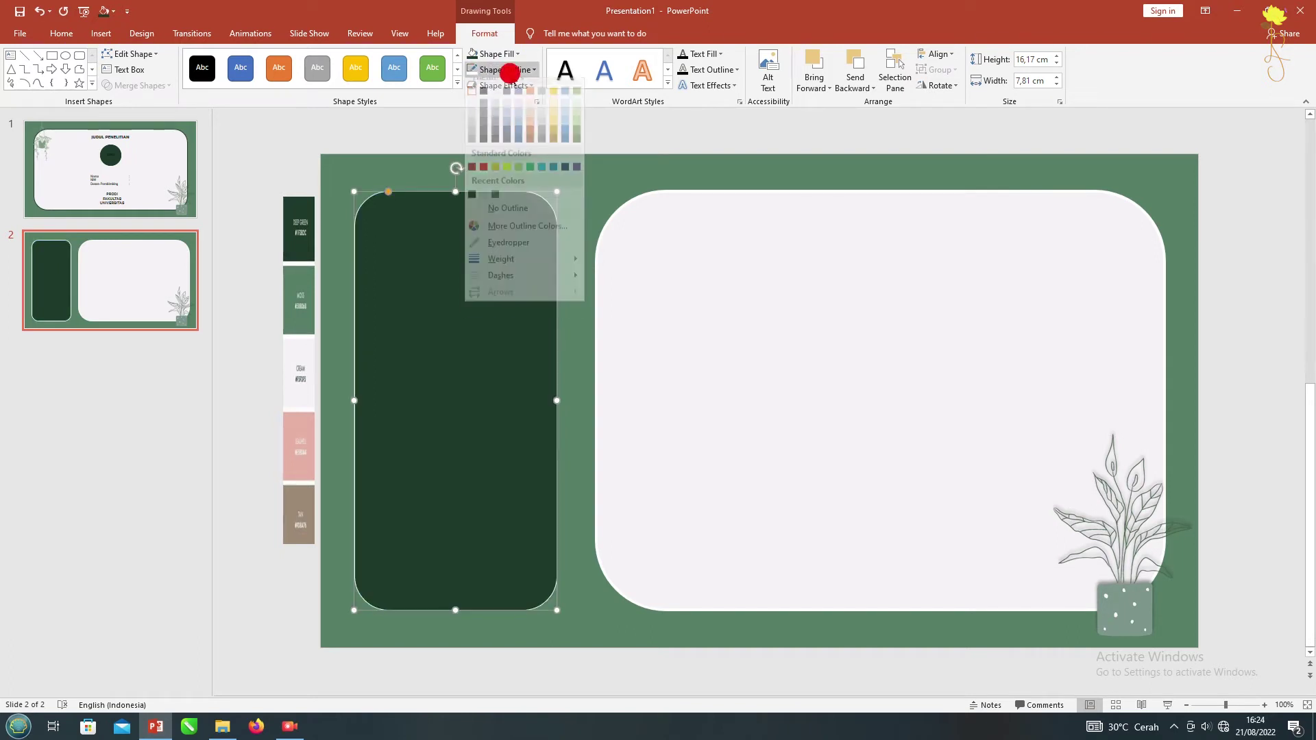
{"action": "left_click", "coordinate": [619, 305]}
{"action": "left_click", "coordinate": [508, 70]}
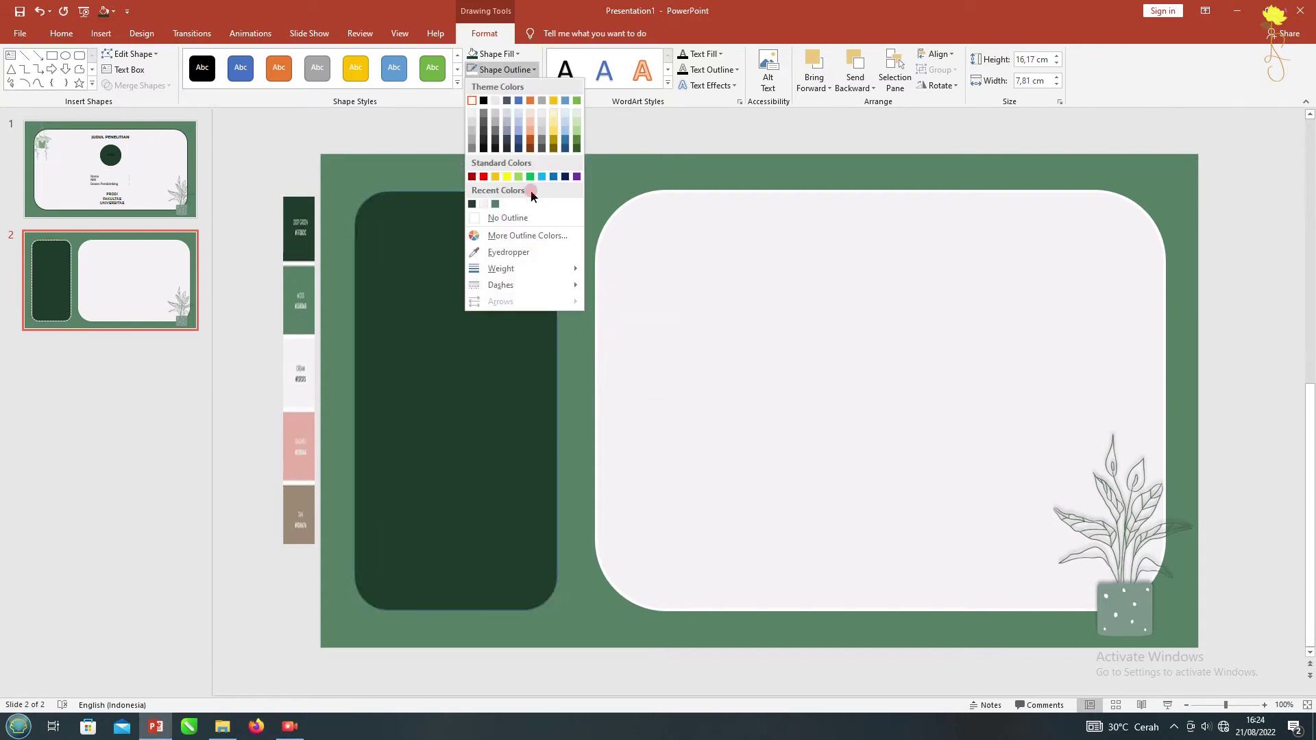
{"action": "left_click", "coordinate": [622, 345]}
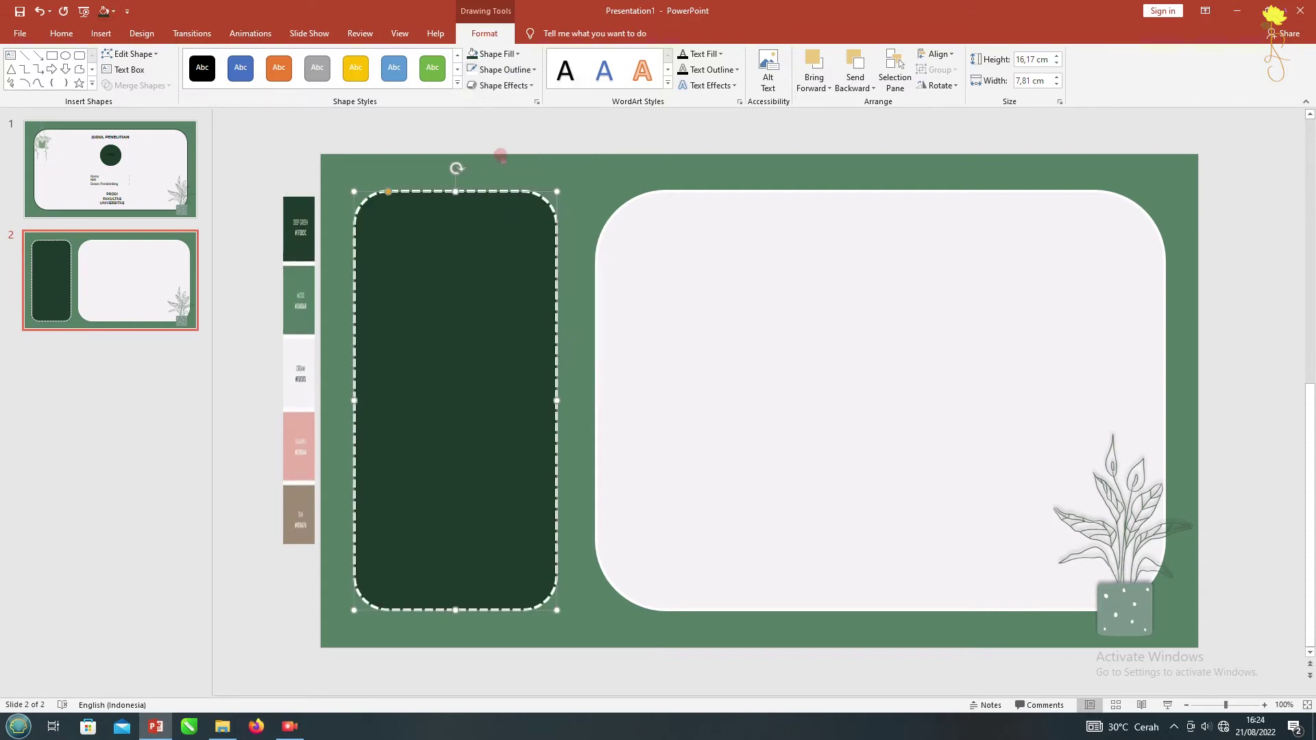
Give the dark panel an outer drop shadow
{"action": "left_click", "coordinate": [501, 85]}
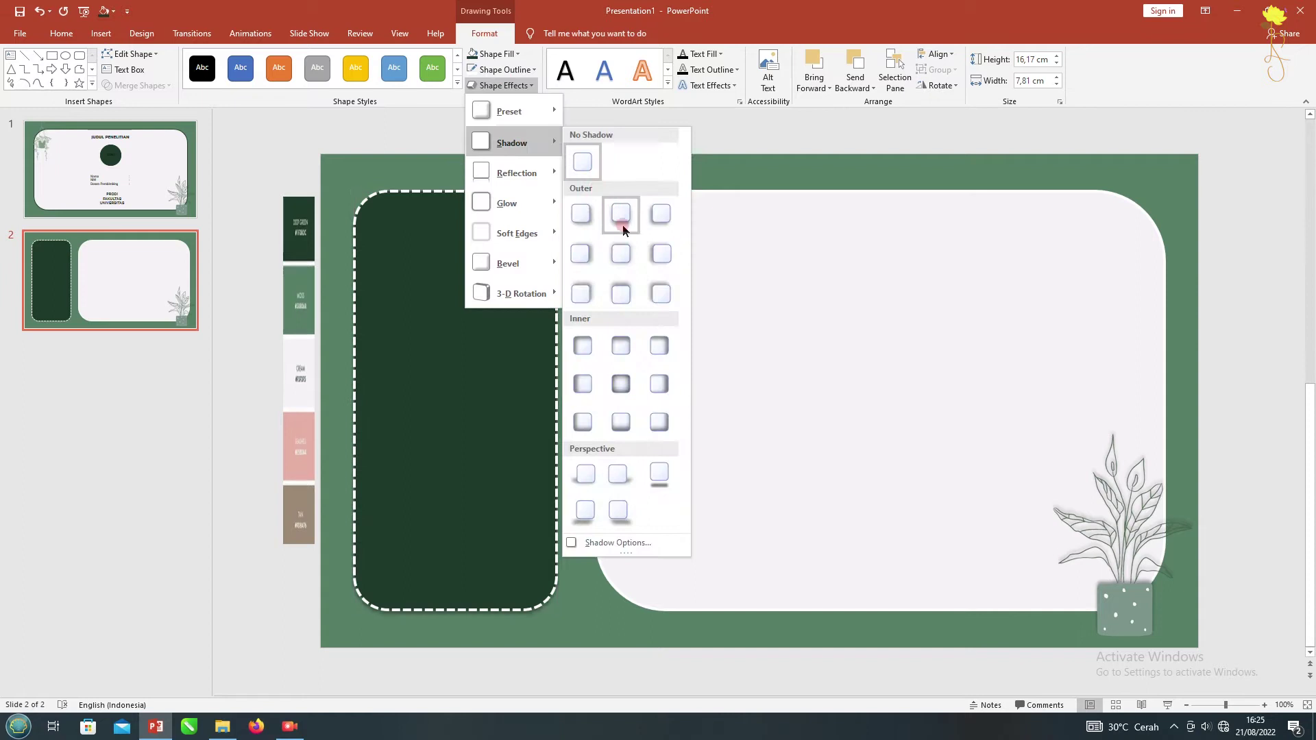
{"action": "left_click", "coordinate": [623, 253]}
{"action": "left_click", "coordinate": [601, 209]}
{"action": "left_click", "coordinate": [550, 134]}
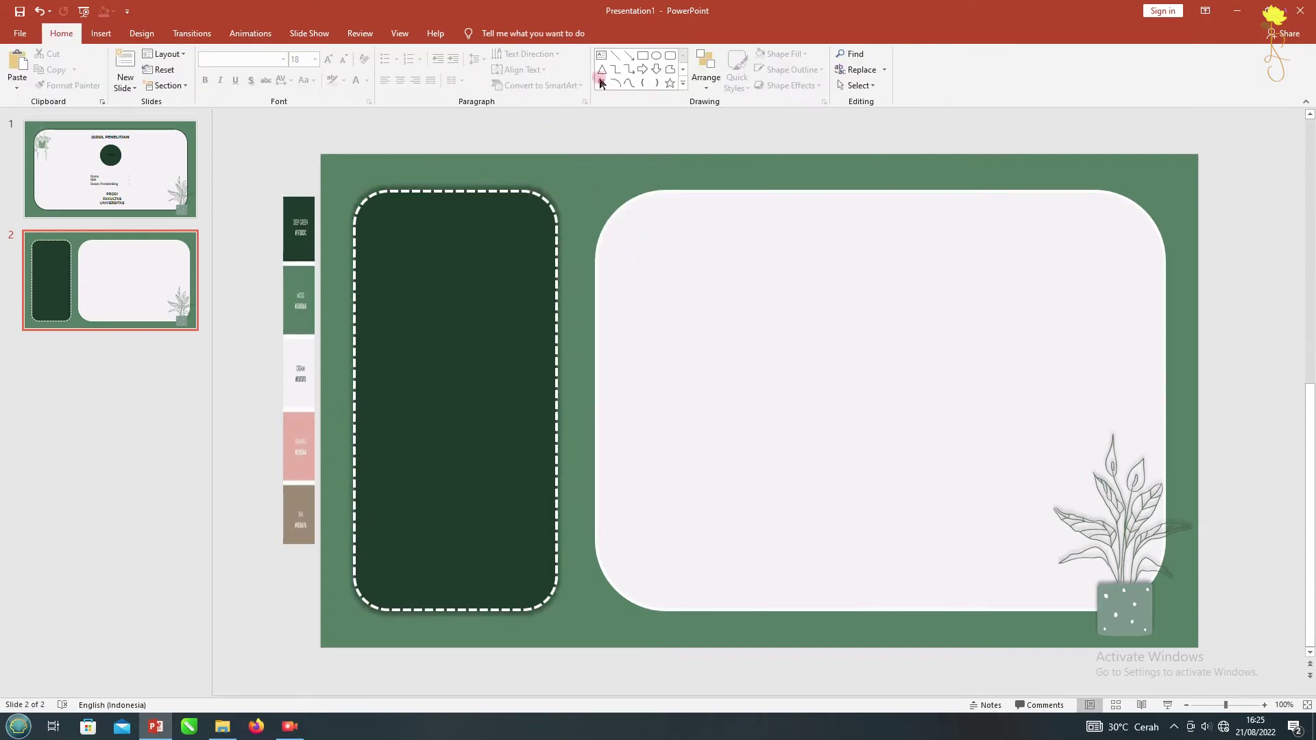
{"action": "left_click", "coordinate": [671, 56]}
Draw a blue rounded bar across the top of the dark panel
{"action": "left_click_drag", "start_coordinate": [377, 217], "coordinate": [535, 262]}
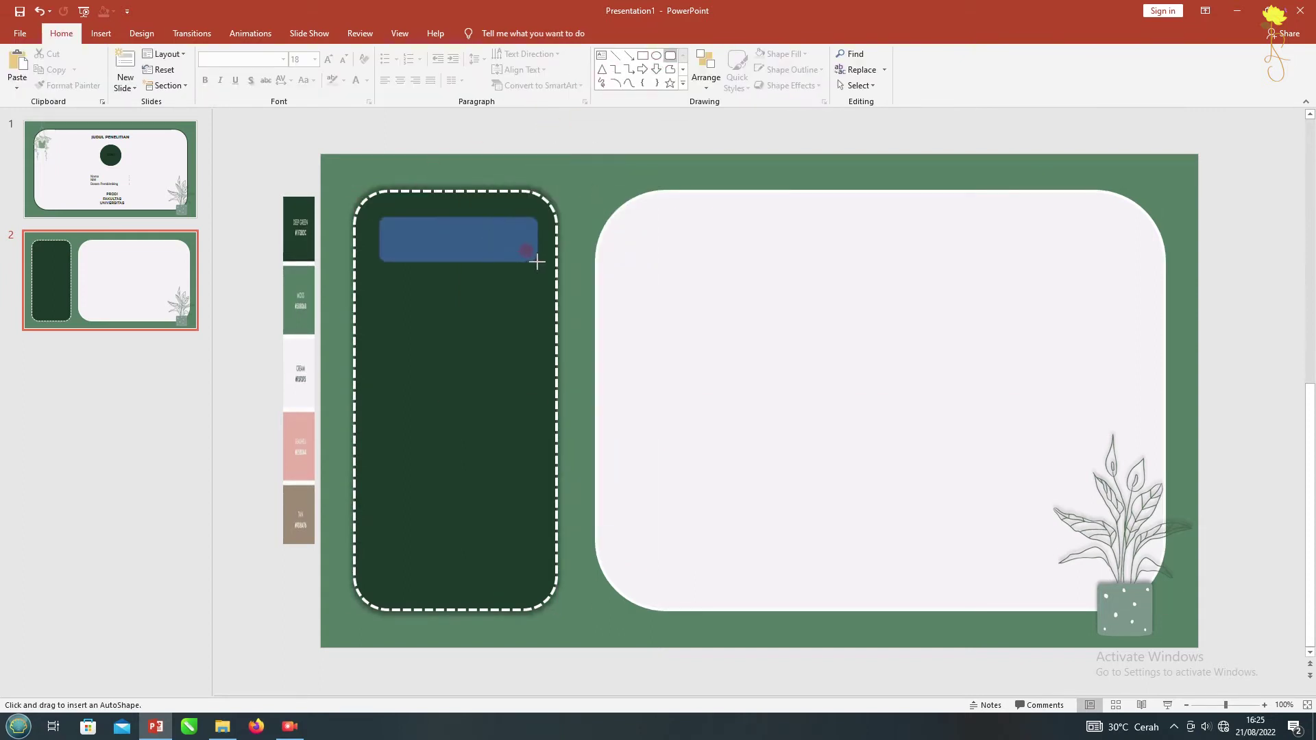
{"action": "left_click_drag", "start_coordinate": [448, 239], "coordinate": [441, 238]}
{"action": "left_click", "coordinate": [500, 302]}
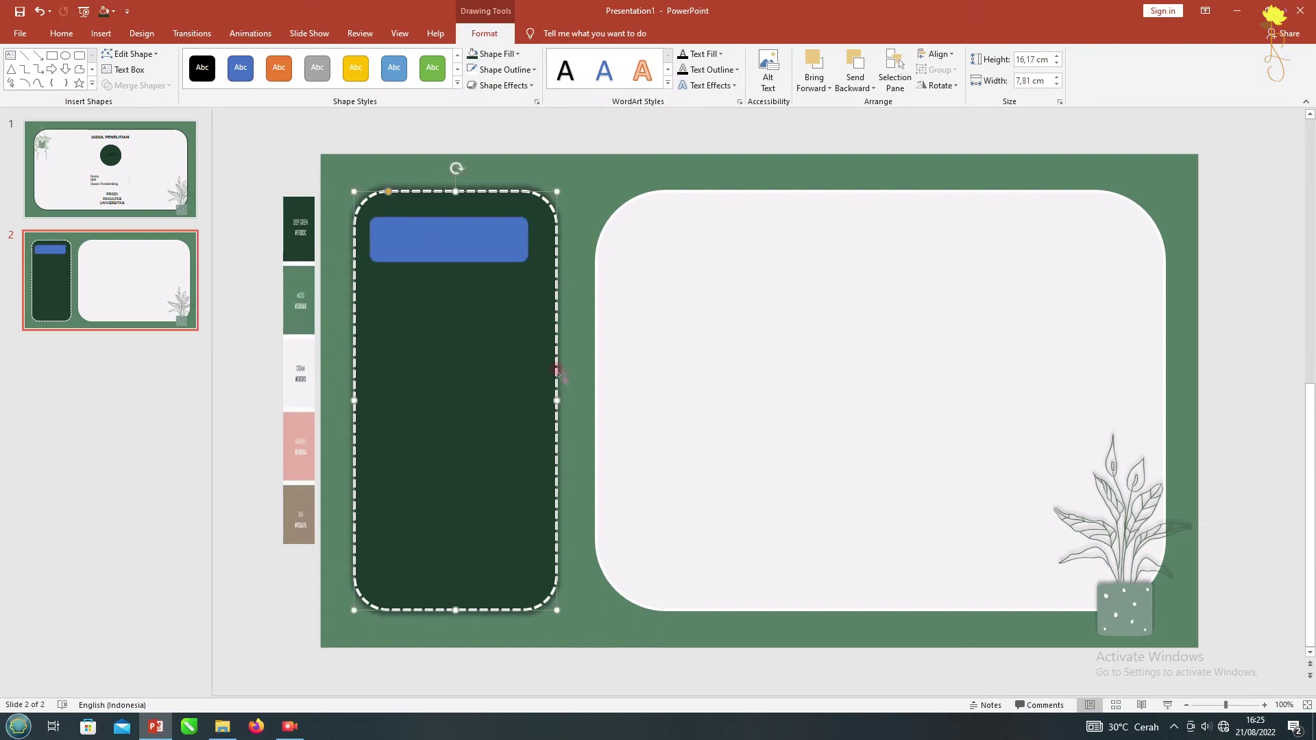
{"action": "mouse_move", "coordinate": [557, 372]}
{"action": "left_mouse_down"}
{"action": "mouse_move", "coordinate": [535, 396]}
{"action": "mouse_move", "coordinate": [549, 401]}
{"action": "left_mouse_up"}
{"action": "key", "text": "ctrl+z"}
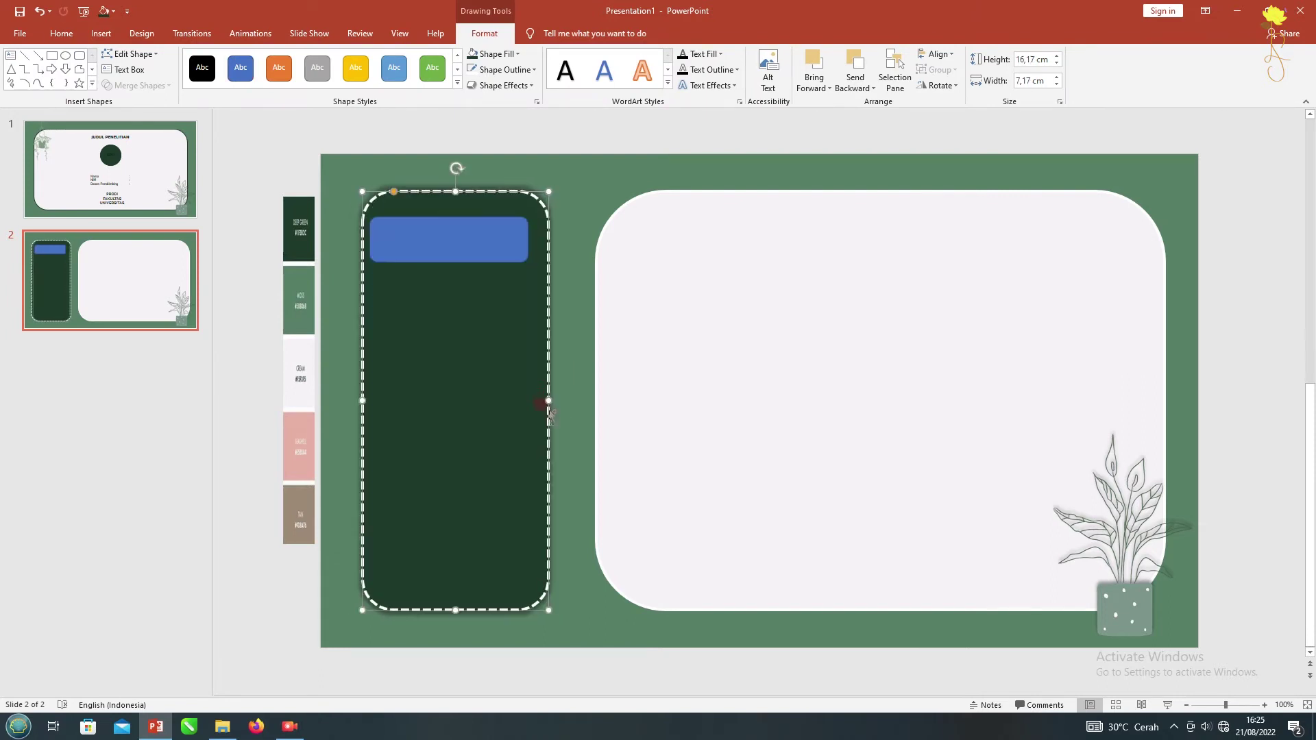
{"action": "left_click", "coordinate": [521, 240]}
{"action": "left_click_drag", "start_coordinate": [528, 240], "coordinate": [543, 244]}
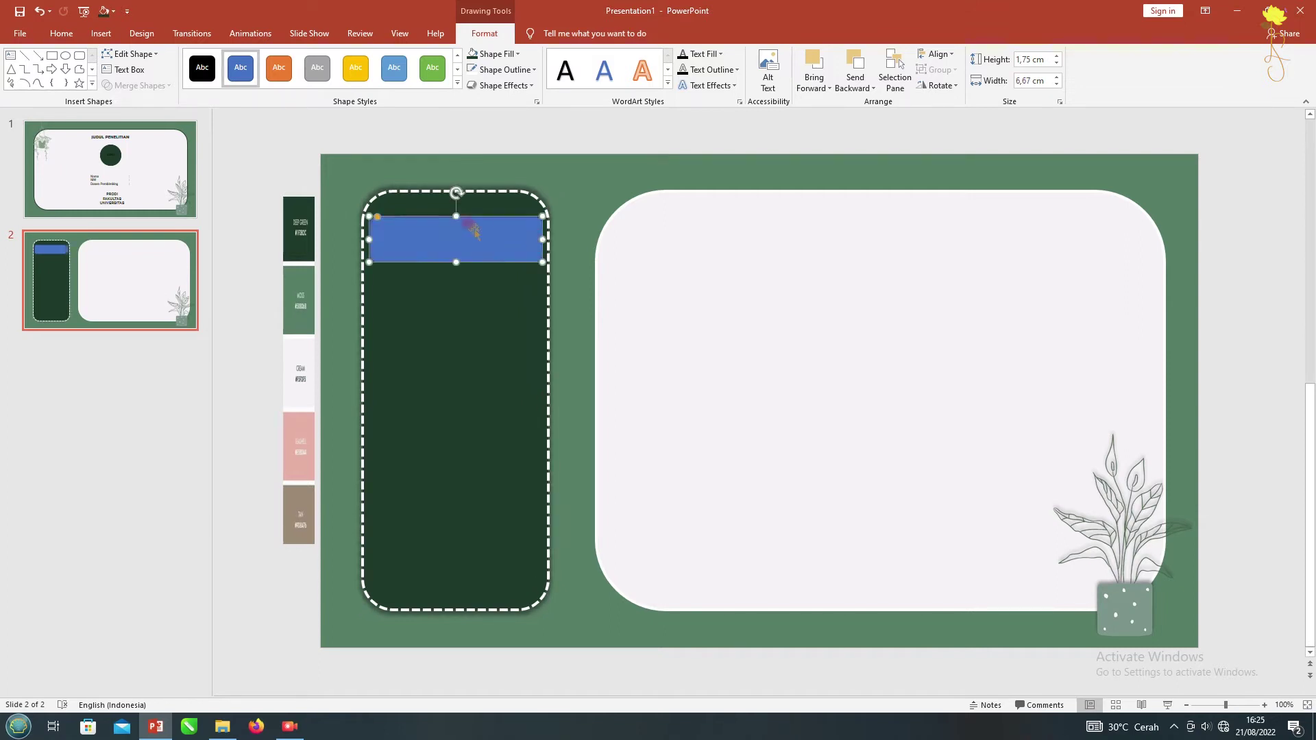
Add a centred two-line 'BAB 1 / PENDAHULUAN' text box in Bauhaus 93 inside the bar
{"action": "left_click", "coordinate": [125, 69]}
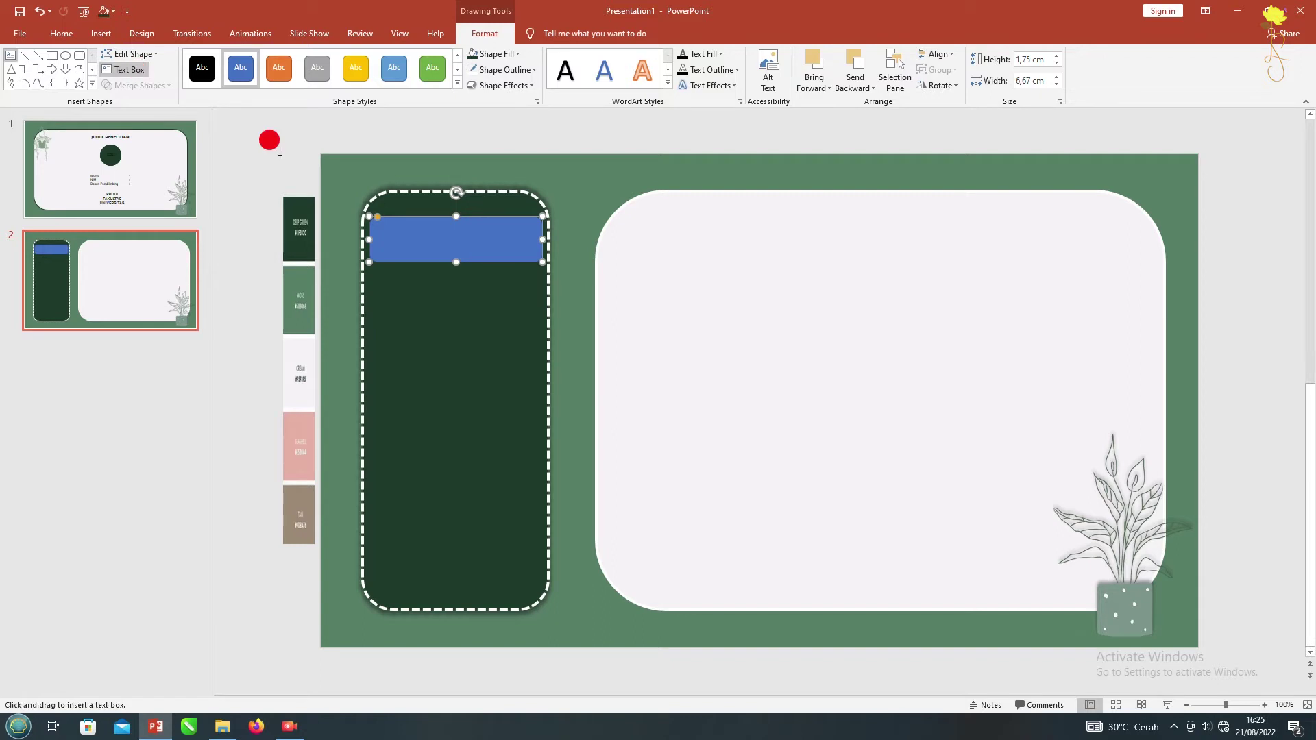
{"action": "left_click_drag", "start_coordinate": [390, 222], "coordinate": [513, 257]}
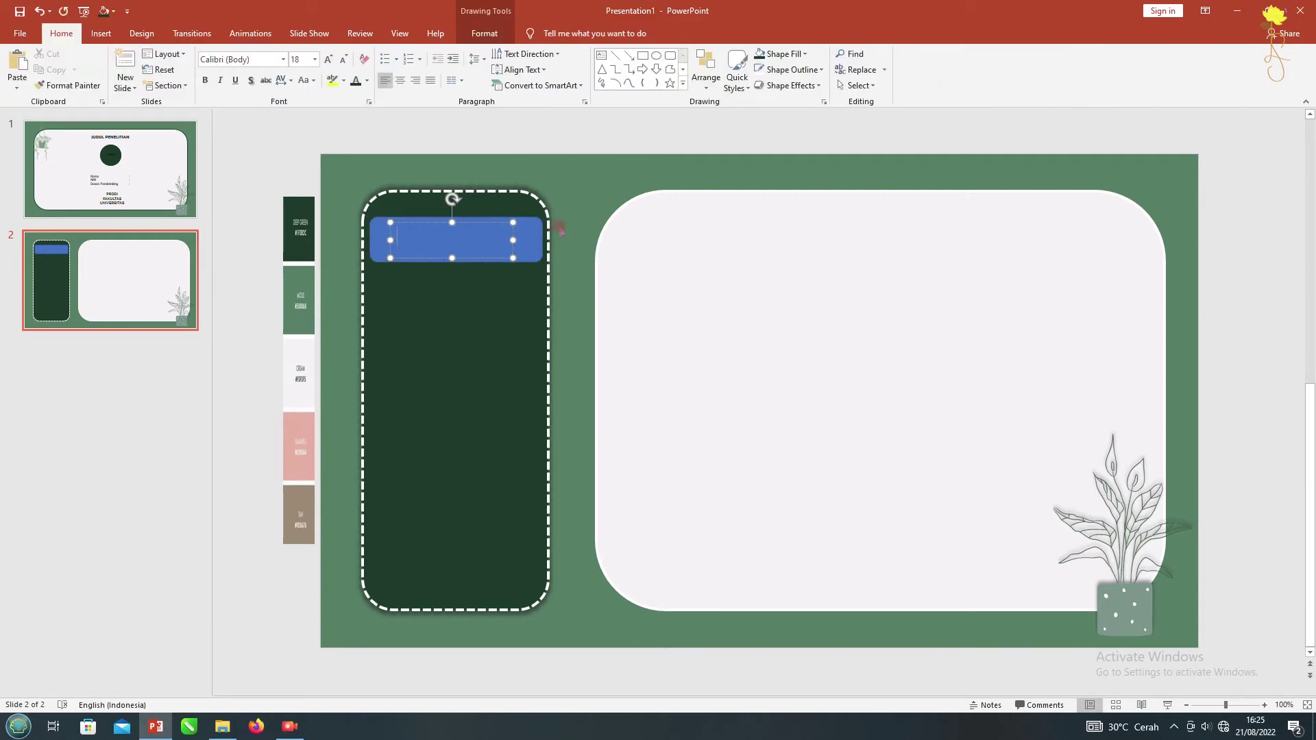
{"action": "type", "text": "BAB 1"}
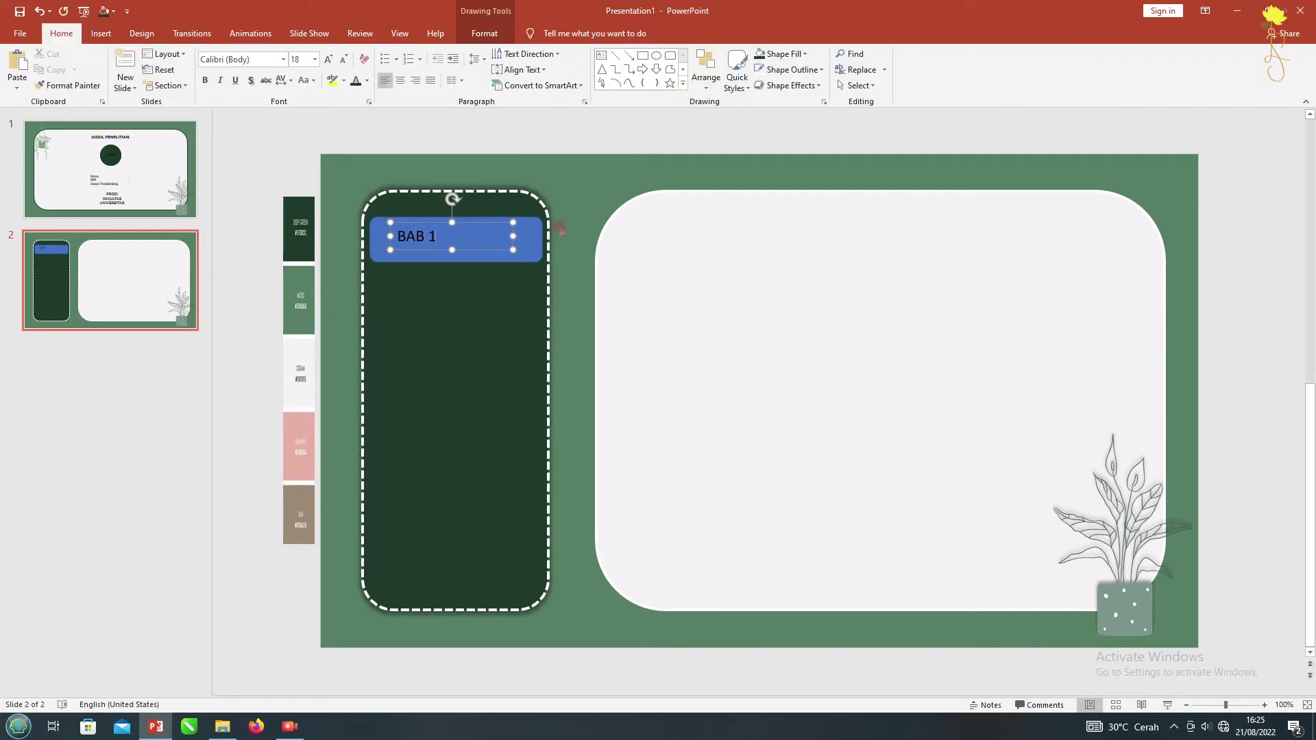
{"action": "key", "text": "Return"}
{"action": "type", "text": "PENDAHULUAN"}
{"action": "key", "text": "ctrl+a"}
{"action": "key", "text": "ctrl+e"}
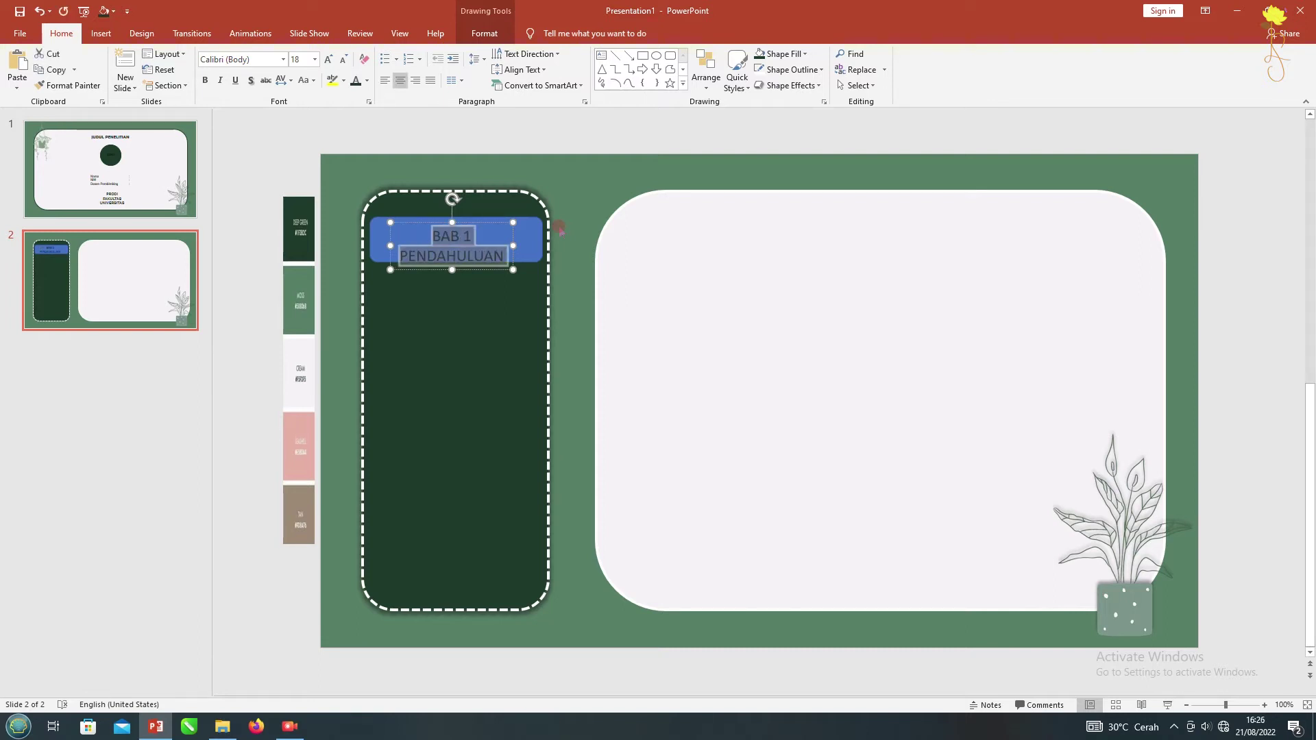
{"action": "left_click", "coordinate": [284, 60]}
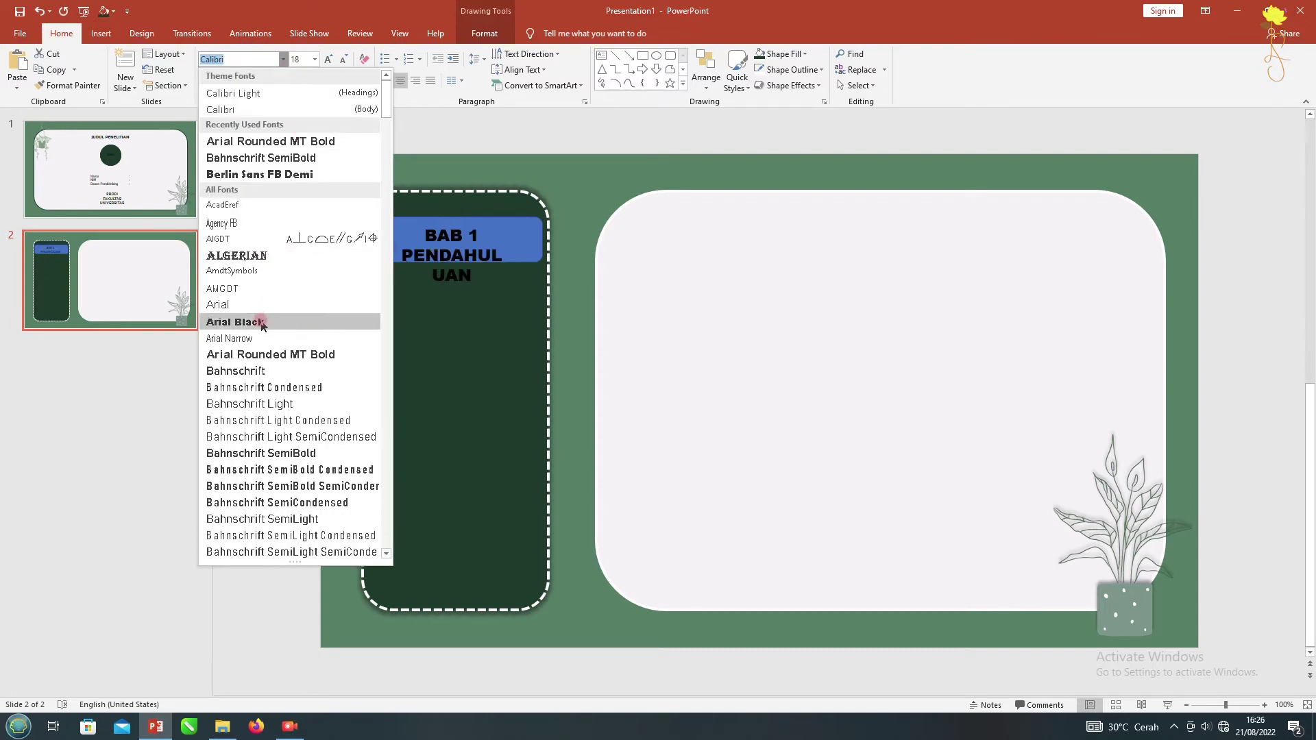
{"action": "scroll", "coordinate": [263, 408], "scroll_direction": "down", "scroll_amount": 3}
{"action": "left_click", "coordinate": [264, 470]}
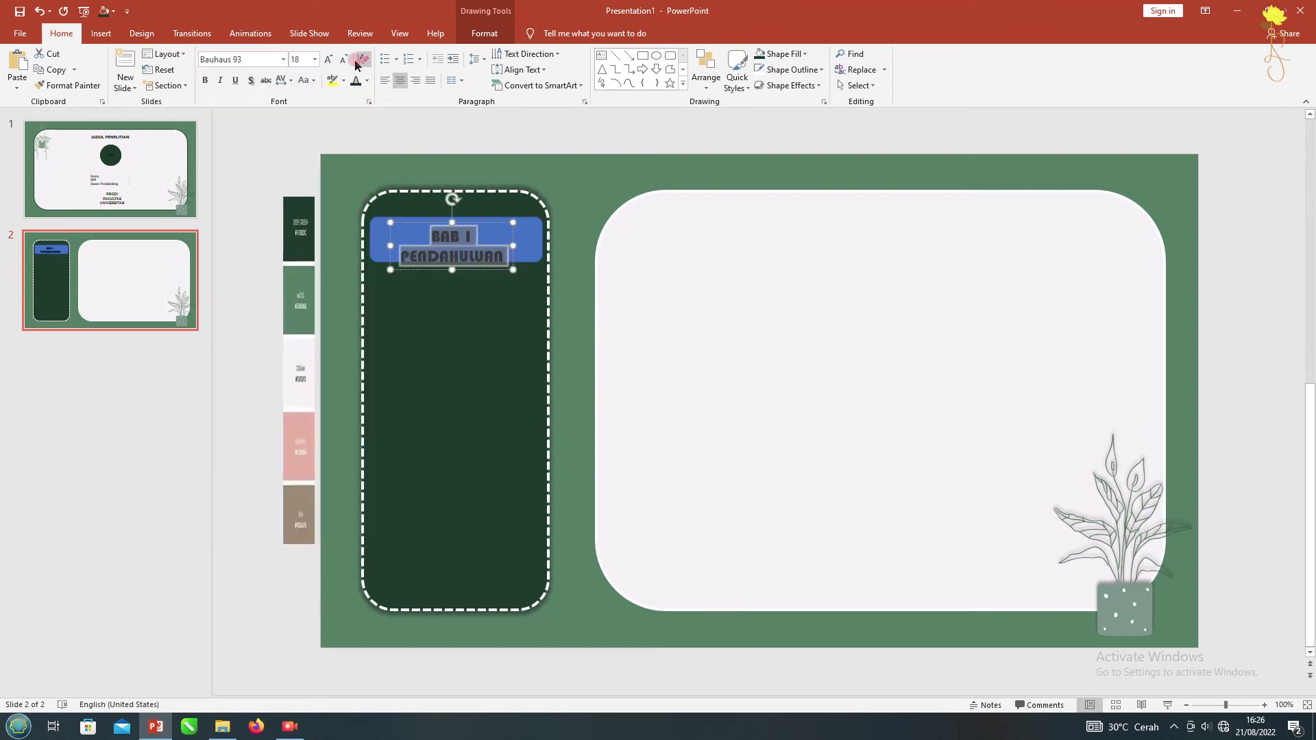
{"action": "left_click_drag", "start_coordinate": [430, 229], "coordinate": [433, 218]}
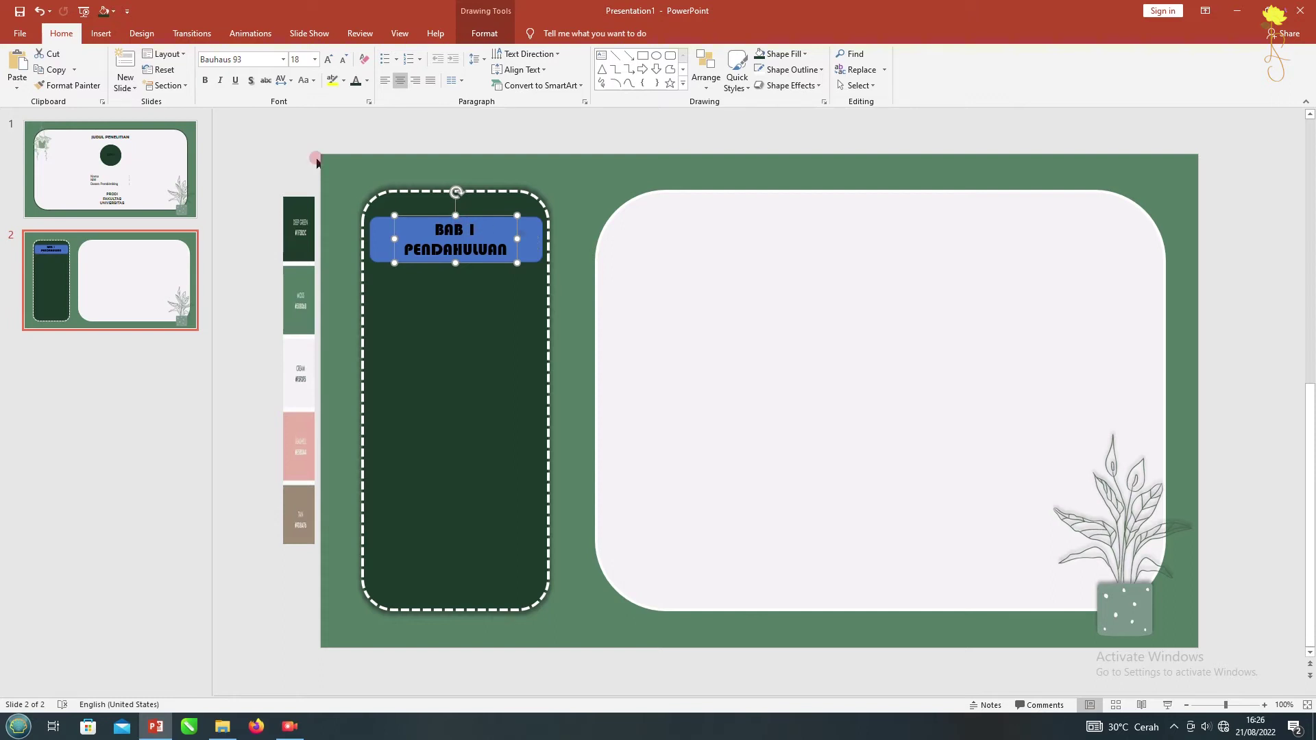
Group the bar with its text and stack four copies below it
{"action": "left_click", "coordinate": [338, 153]}
{"action": "left_click_drag", "start_coordinate": [303, 146], "coordinate": [566, 303]}
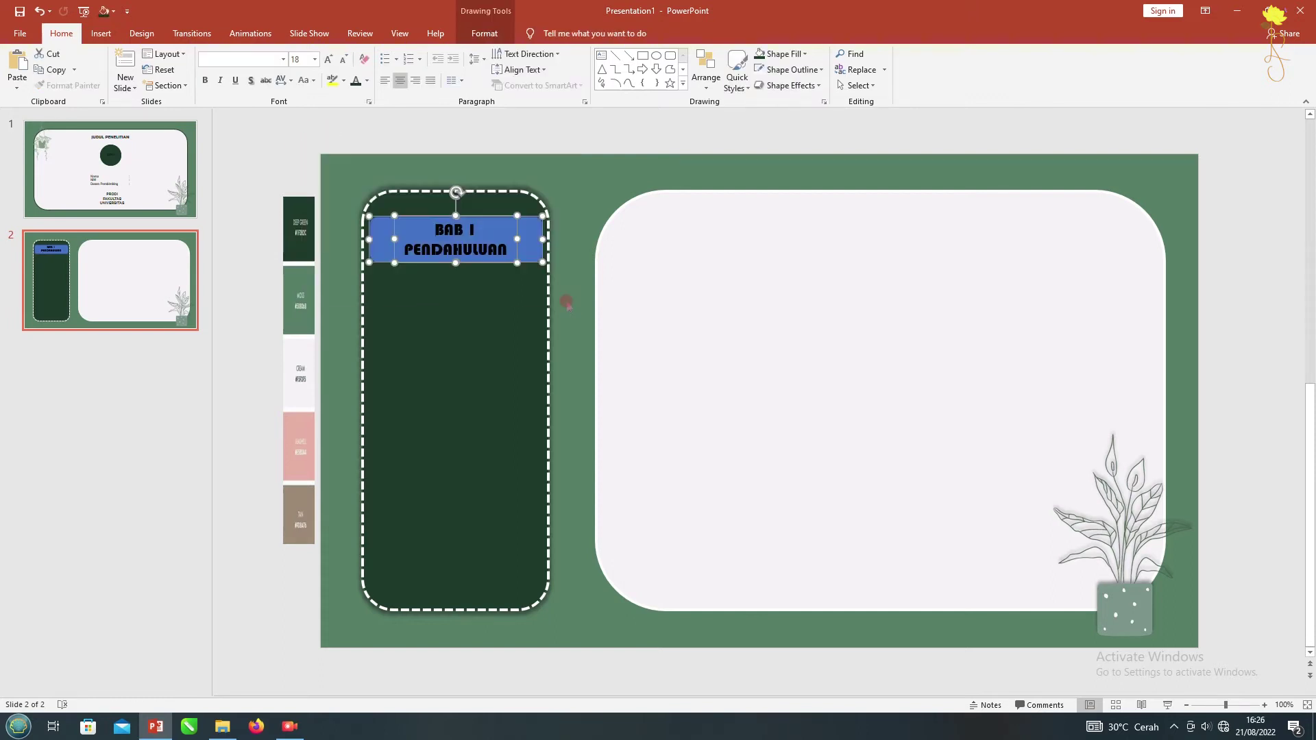
{"action": "key", "text": "ctrl+g"}
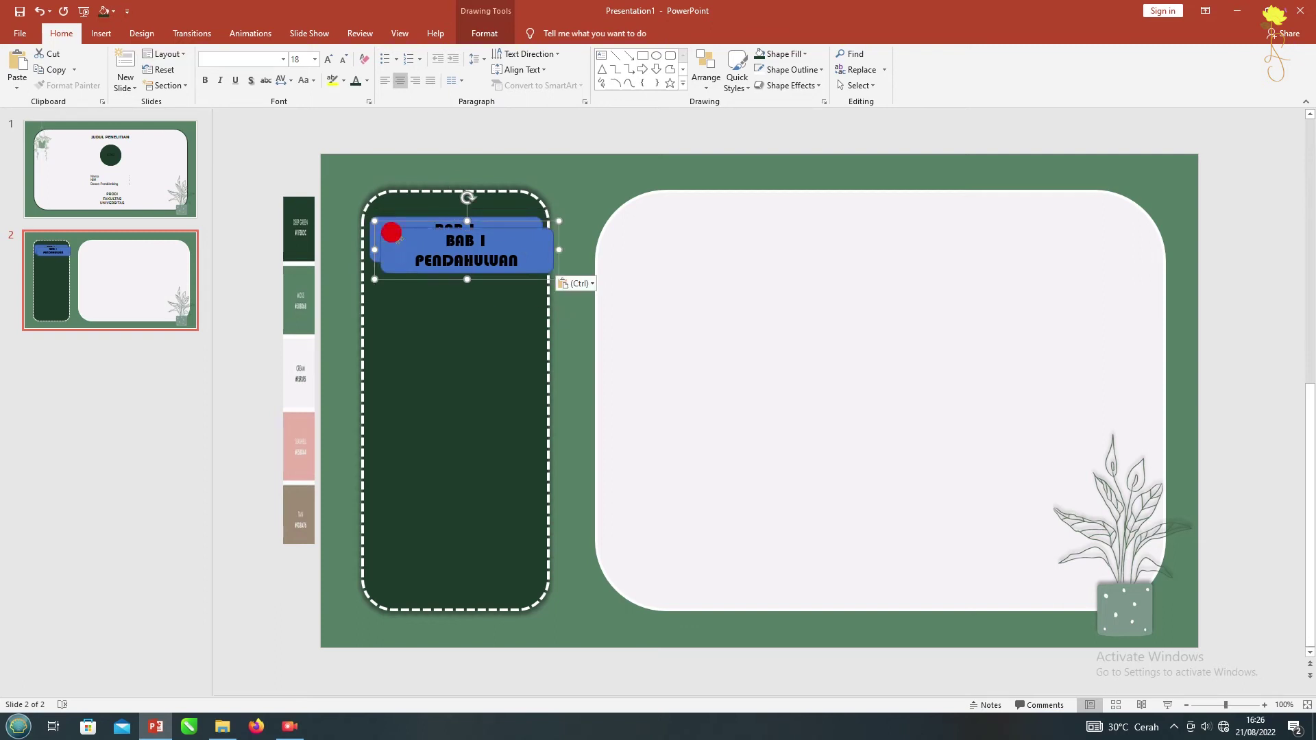
{"action": "left_click_drag", "start_coordinate": [538, 295], "coordinate": [538, 356]}
{"action": "key", "text": "ctrl+v"}
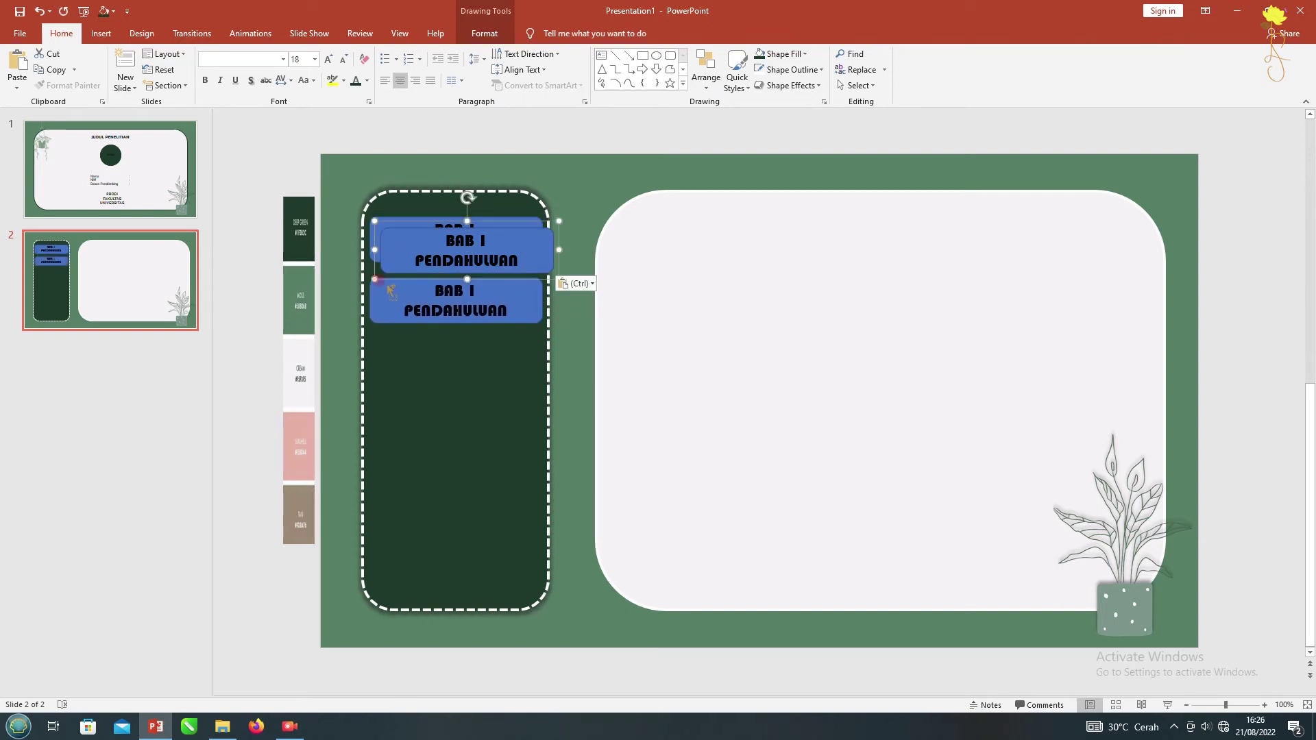
{"action": "left_click_drag", "start_coordinate": [385, 292], "coordinate": [377, 347]}
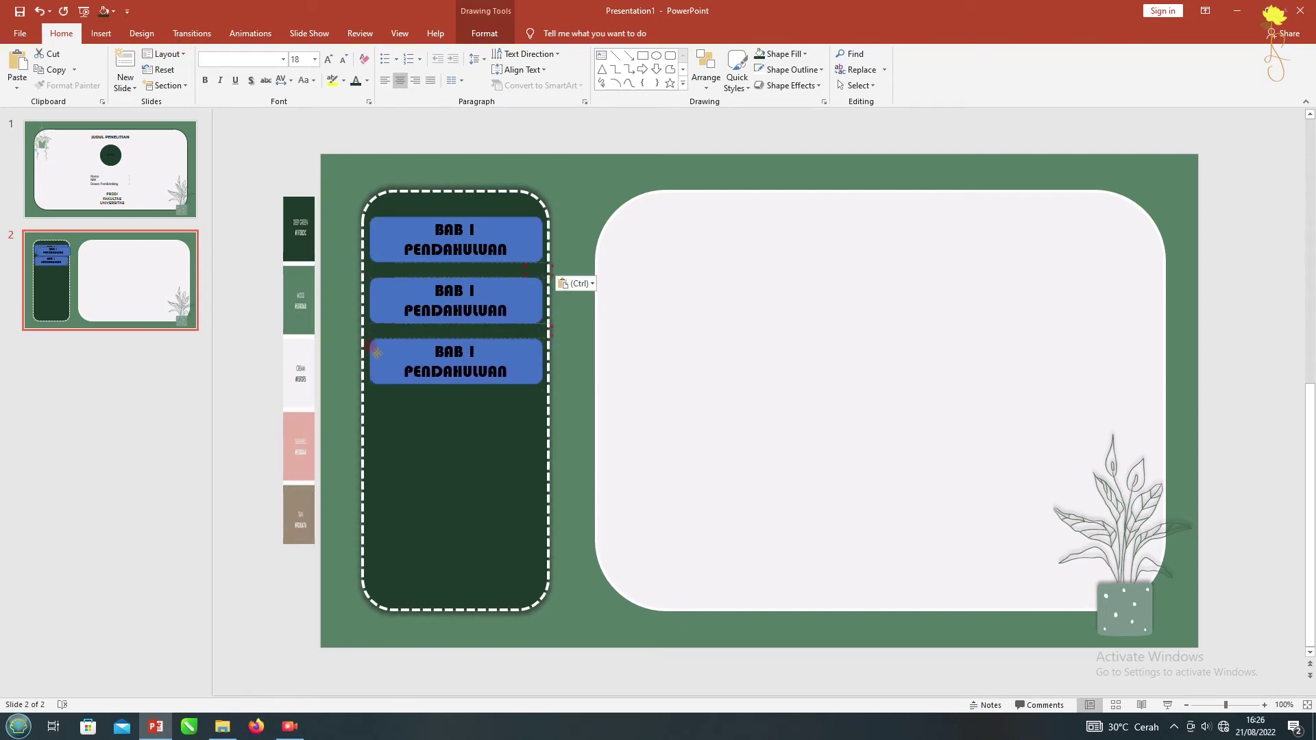
{"action": "key", "text": "ctrl+v"}
{"action": "left_click_drag", "start_coordinate": [384, 226], "coordinate": [380, 414]}
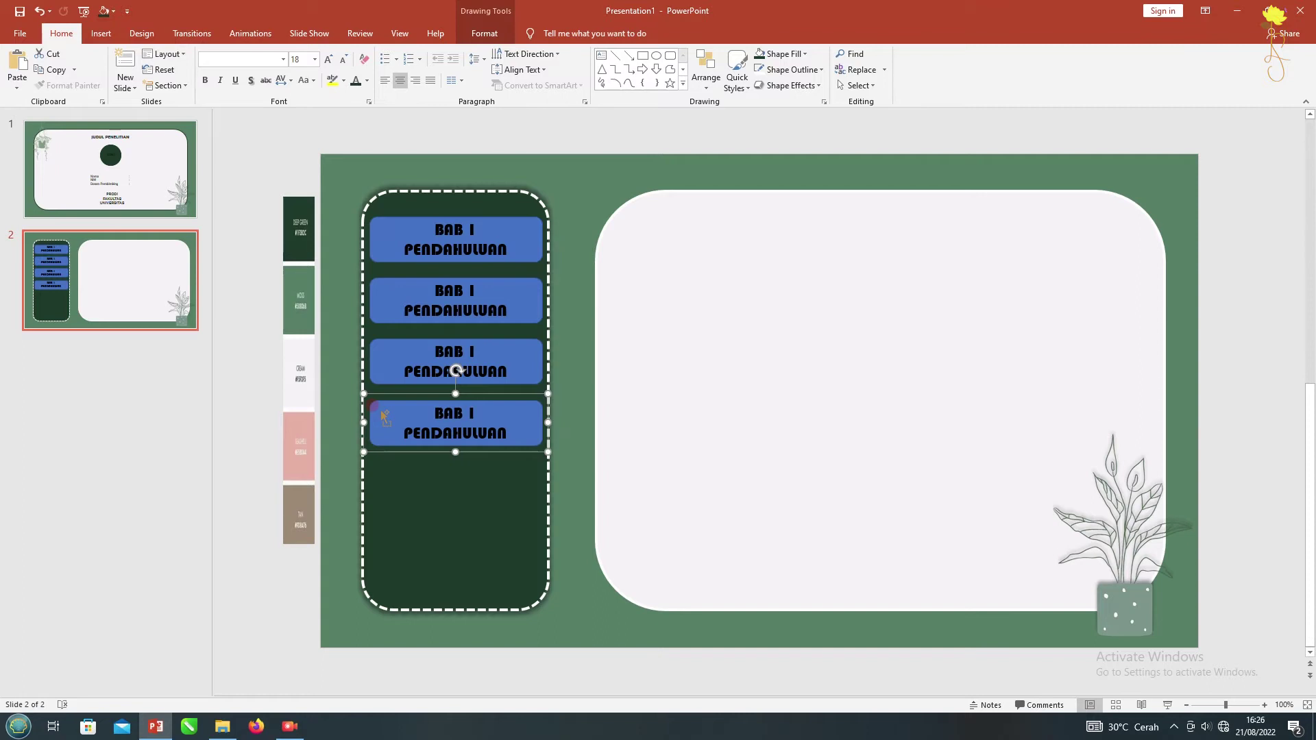
{"action": "key", "text": "ctrl+v"}
{"action": "left_click_drag", "start_coordinate": [384, 233], "coordinate": [380, 470]}
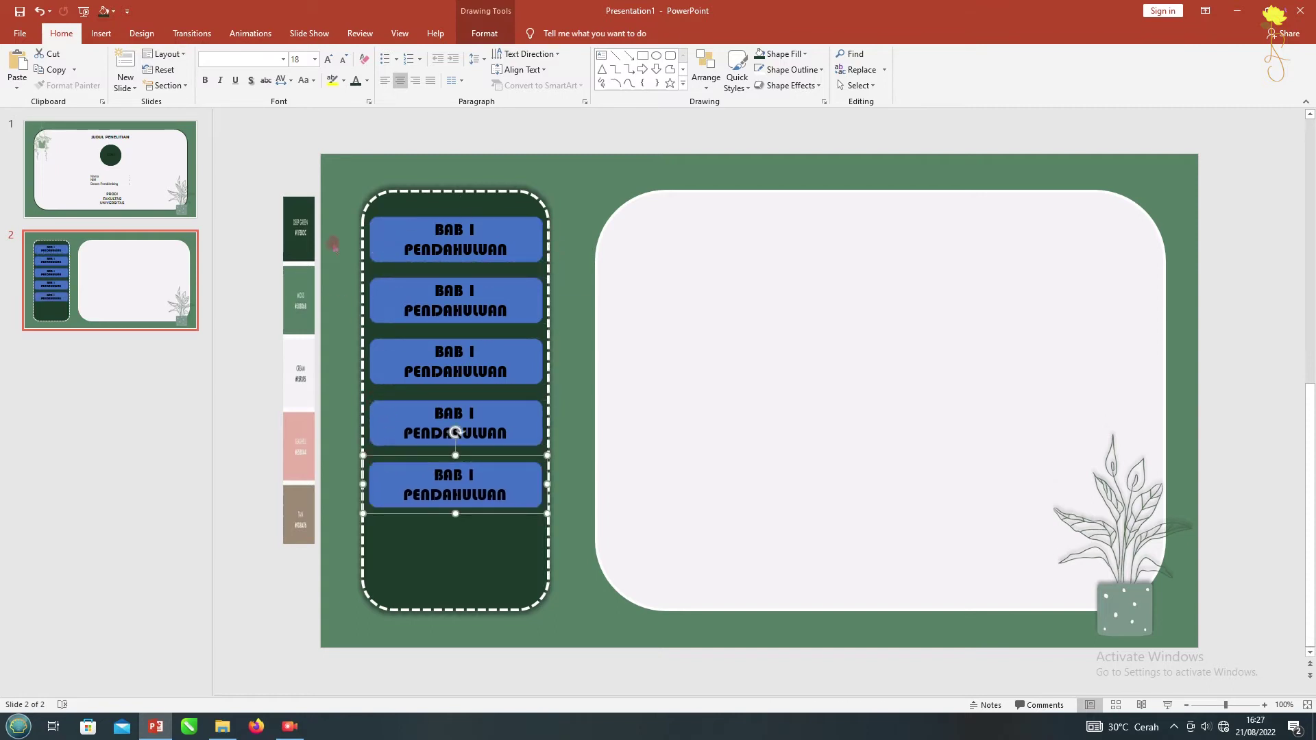
Move all five labels lower in the panel and ungroup them into separate shapes
{"action": "left_click_drag", "start_coordinate": [254, 213], "coordinate": [552, 539]}
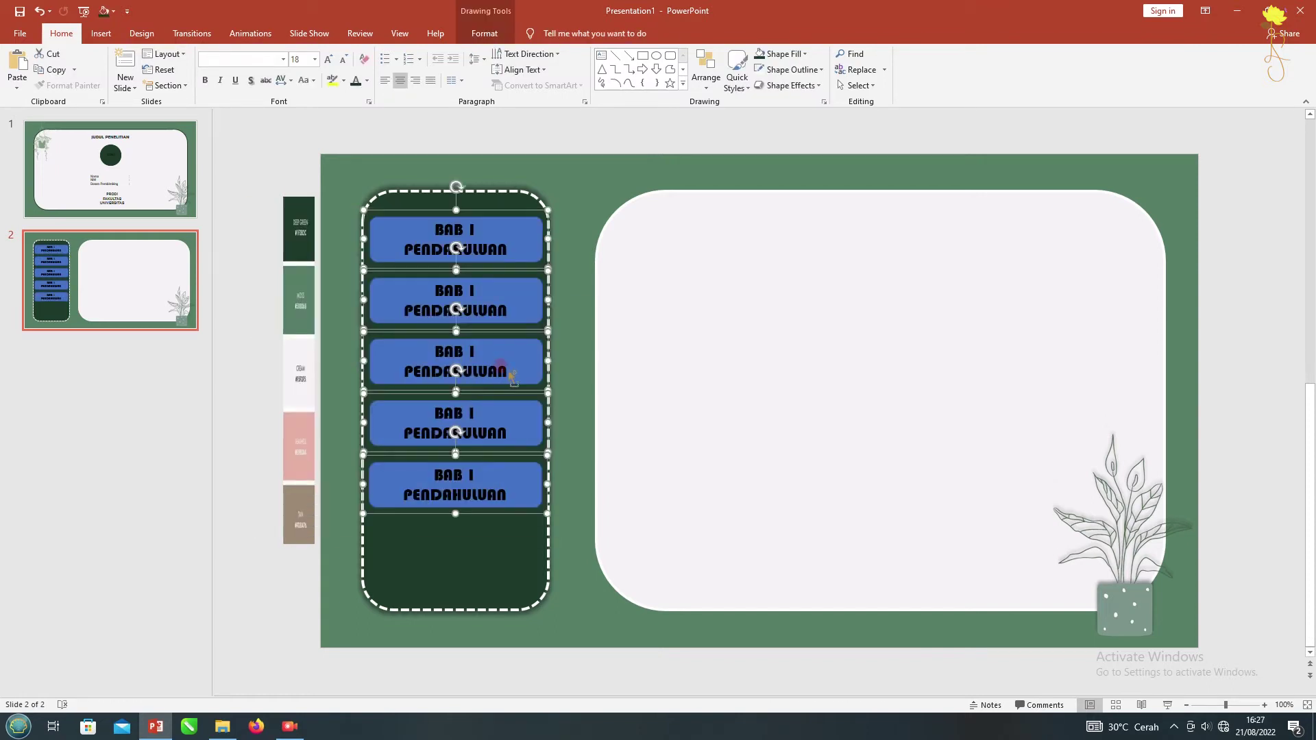
{"action": "left_click_drag", "start_coordinate": [390, 228], "coordinate": [401, 269]}
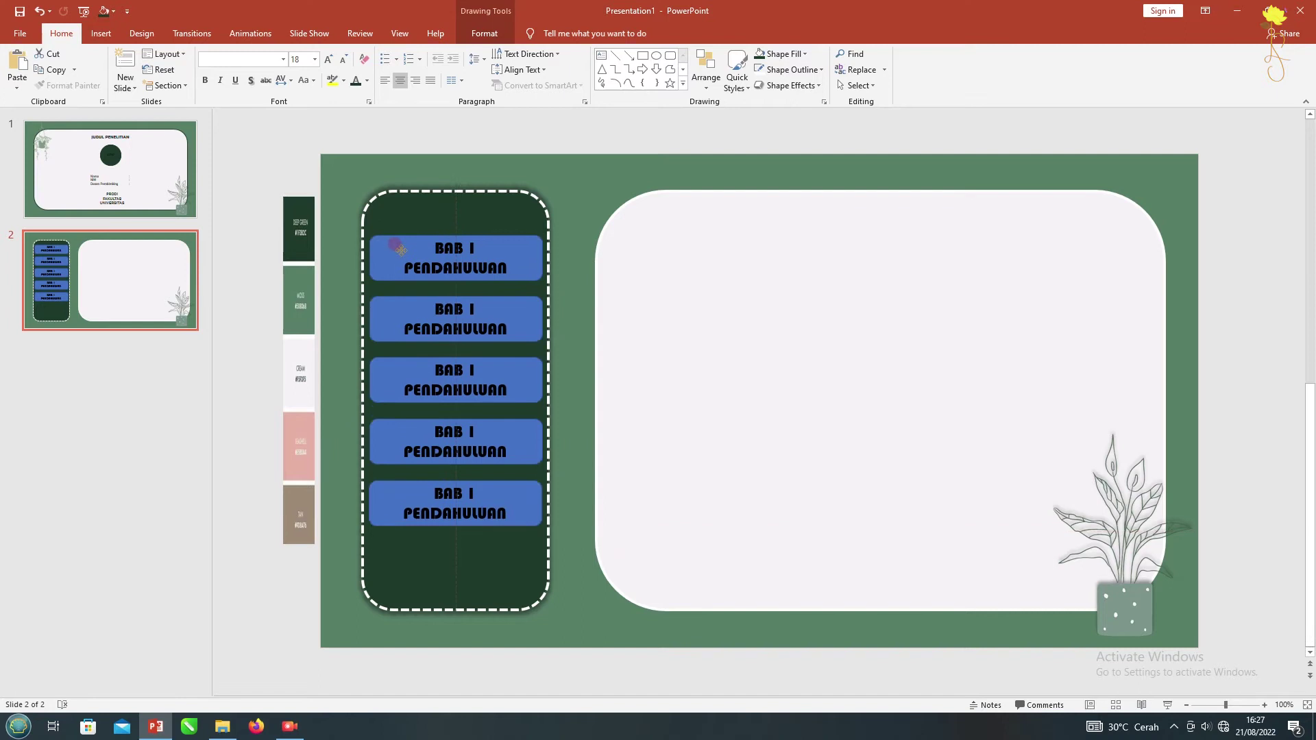
{"action": "left_click_drag", "start_coordinate": [401, 269], "coordinate": [401, 269]}
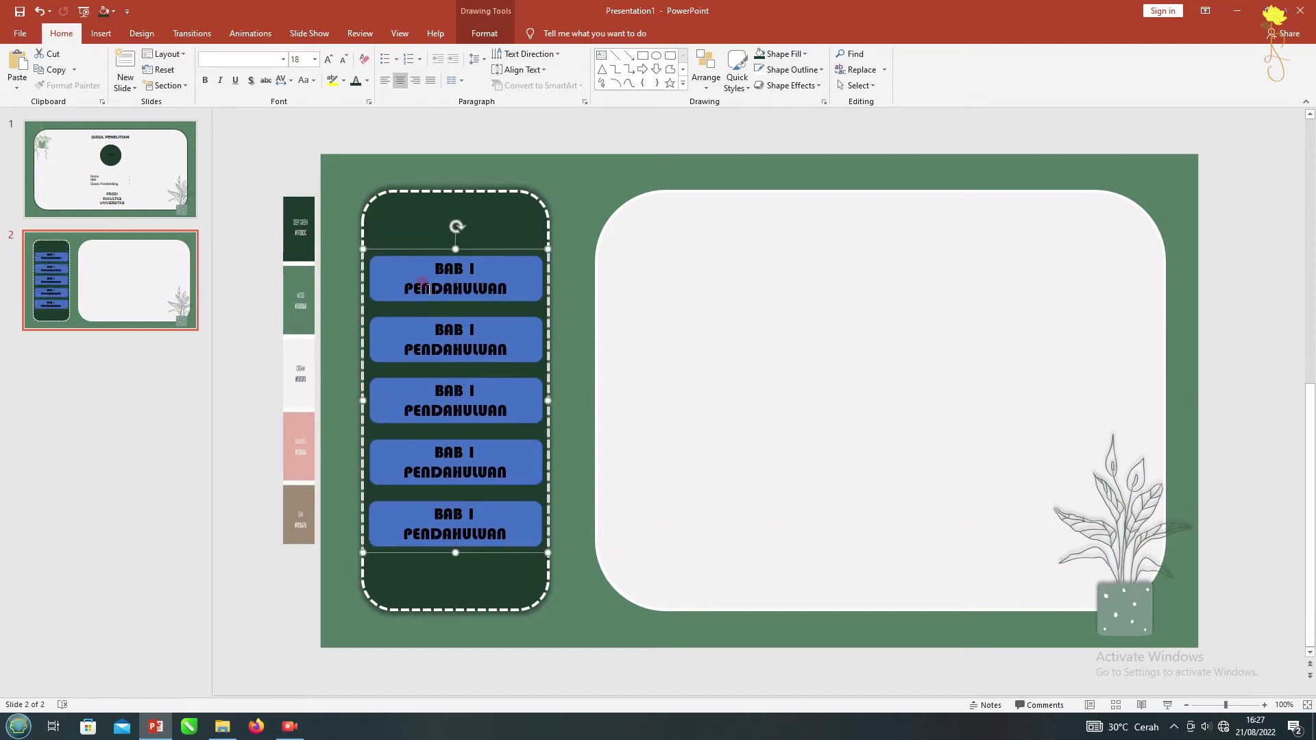
{"action": "right_click", "coordinate": [404, 273]}
{"action": "left_click", "coordinate": [519, 370]}
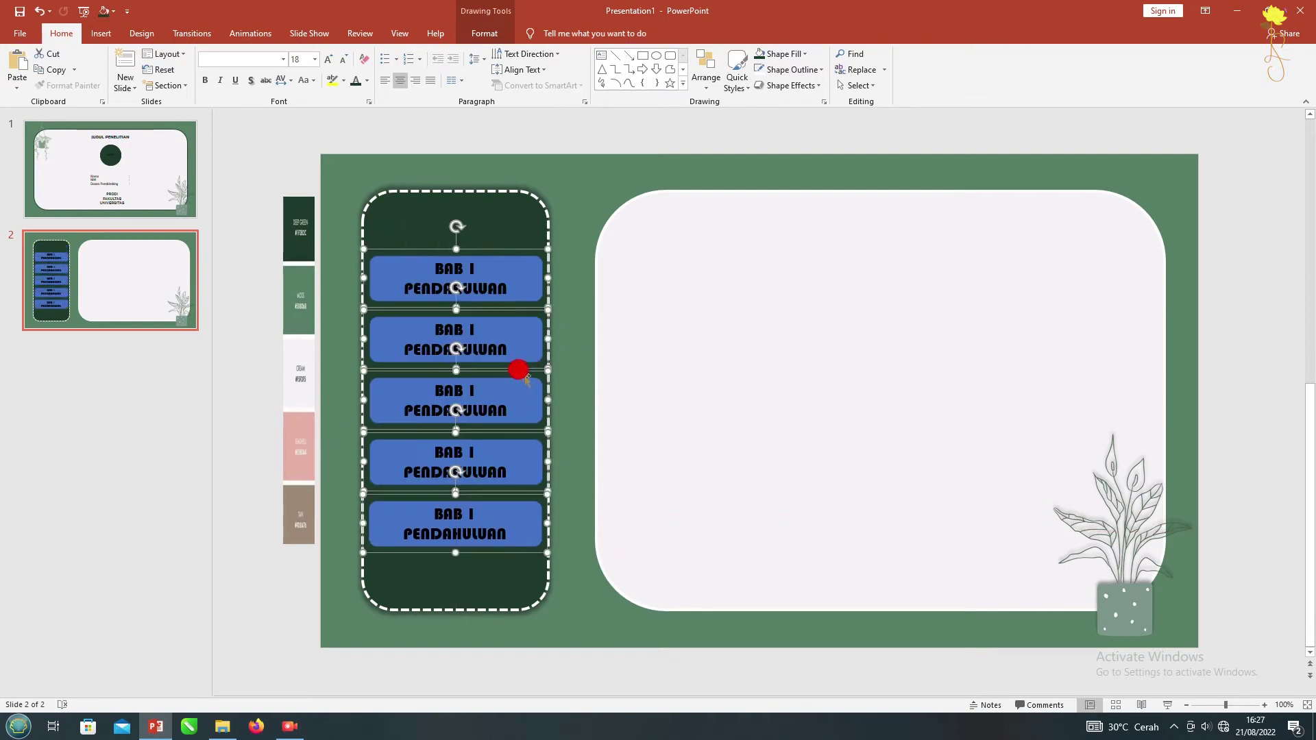
{"action": "right_click", "coordinate": [402, 269]}
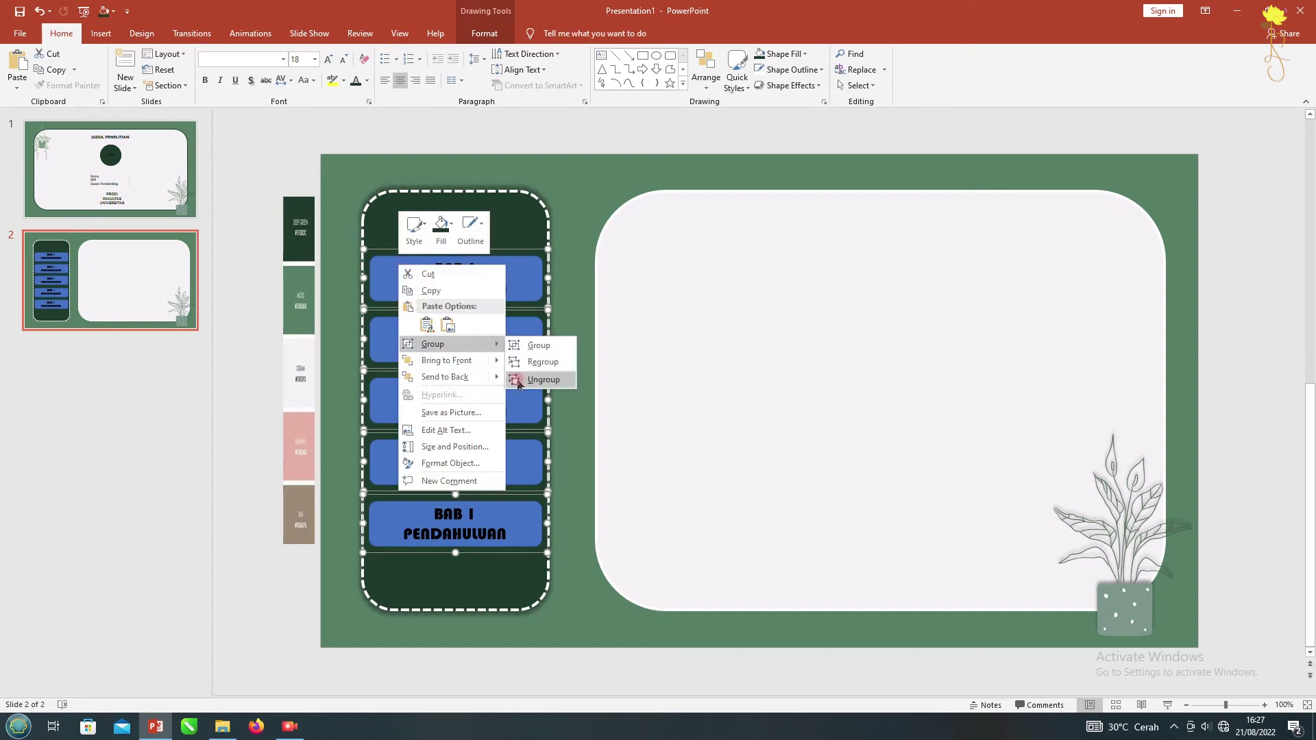
{"action": "left_click", "coordinate": [550, 376]}
{"action": "left_click", "coordinate": [251, 351]}
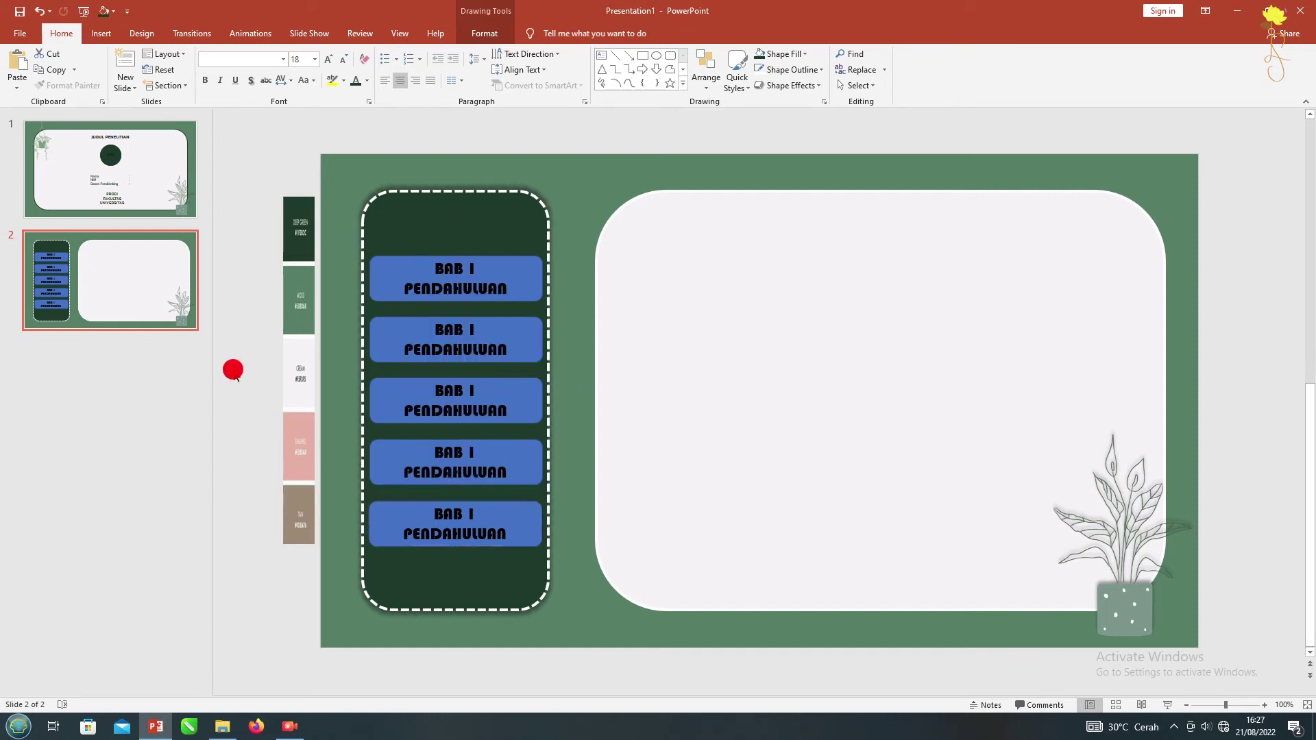
Renumber the second through fifth labels as BAB 2, 3, 4 and 5
{"action": "double_click", "coordinate": [472, 331]}
{"action": "type", "text": "2"}
{"action": "left_click", "coordinate": [473, 392]}
{"action": "double_click", "coordinate": [474, 392]}
{"action": "type", "text": "3"}
{"action": "double_click", "coordinate": [471, 451]}
{"action": "type", "text": "4"}
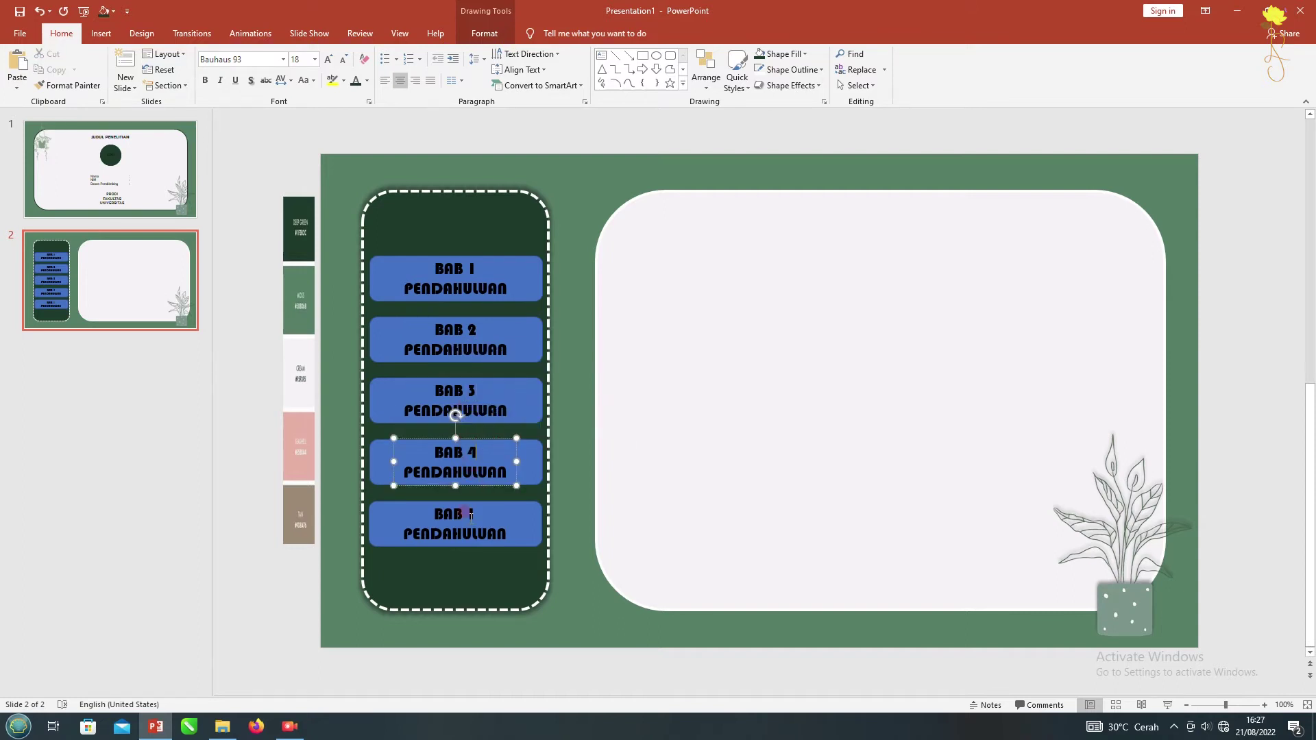
{"action": "double_click", "coordinate": [472, 514]}
{"action": "type", "text": "5"}
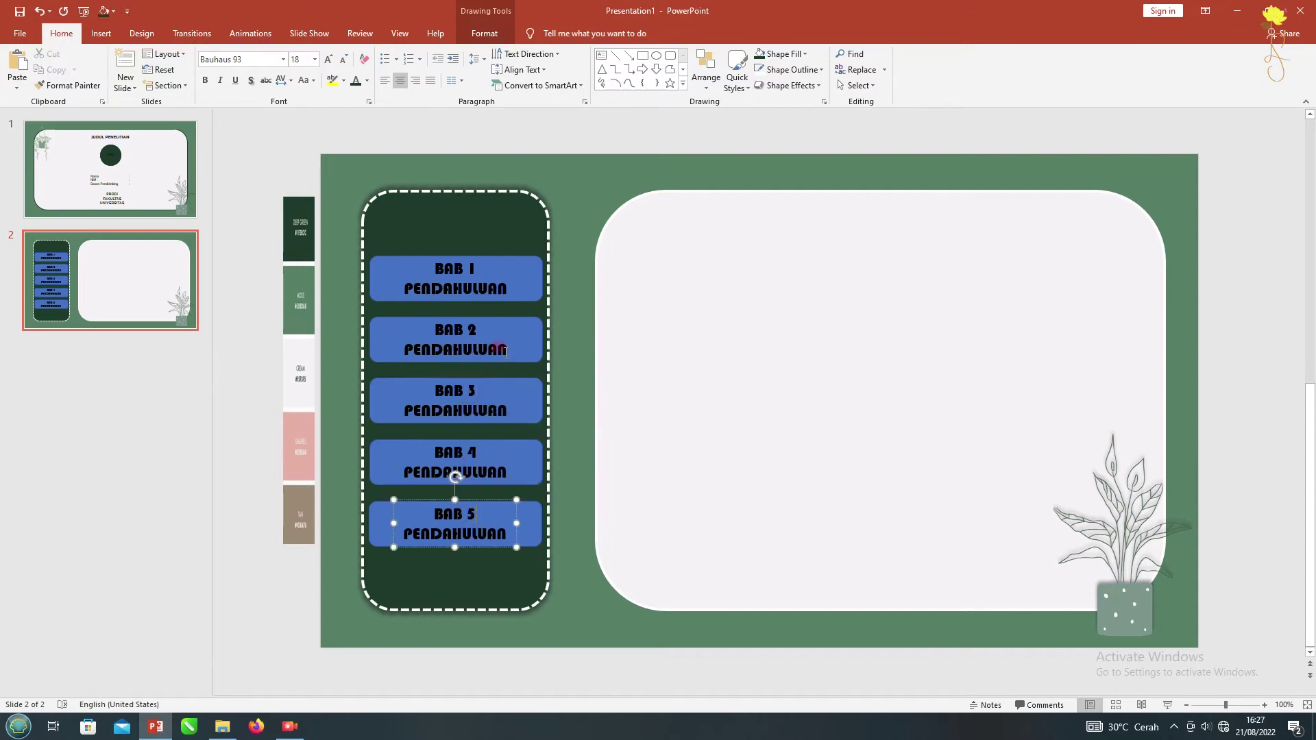
Retitle BAB 2 'TINJAUAN PUSTAKA' and BAB 3 'METODE PENELITIAN', widening both boxes to one line
{"action": "double_click", "coordinate": [505, 351]}
{"action": "type", "text": "T"}
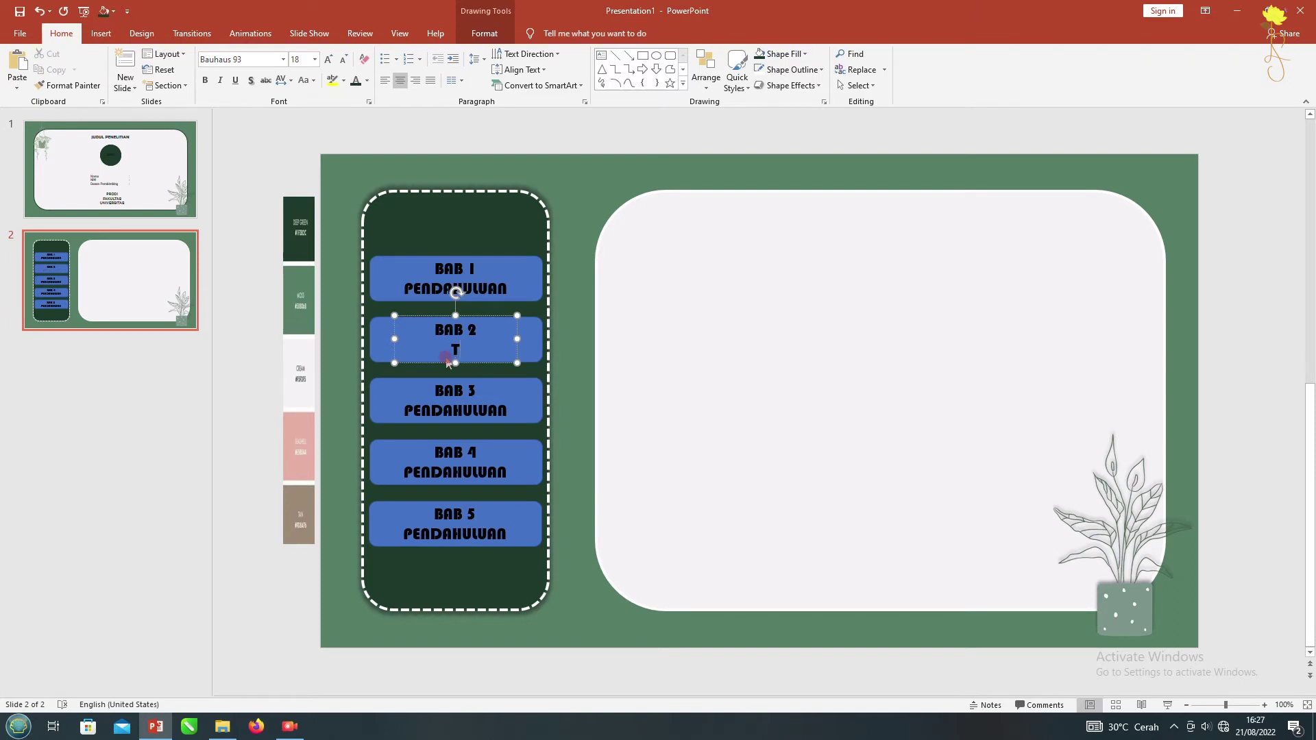
{"action": "type", "text": "INJAUAN PUSTAKA"}
{"action": "left_click_drag", "start_coordinate": [531, 368], "coordinate": [534, 351]}
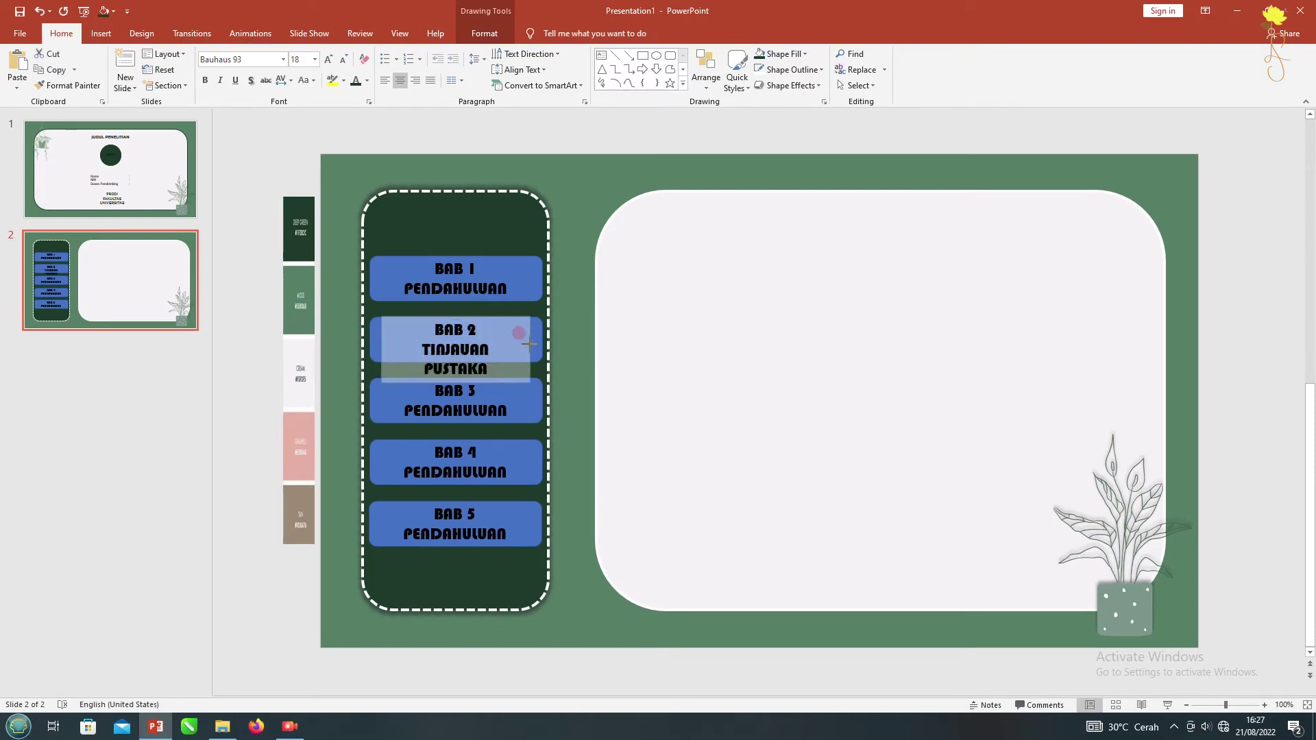
{"action": "left_click", "coordinate": [464, 410]}
{"action": "type", "text": "METODE"}
{"action": "key", "text": "Return"}
{"action": "mouse_move", "coordinate": [516, 421]}
{"action": "left_mouse_down"}
{"action": "mouse_move", "coordinate": [534, 425]}
{"action": "mouse_move", "coordinate": [388, 410]}
{"action": "left_mouse_up"}
{"action": "key", "text": "BackSpace"}
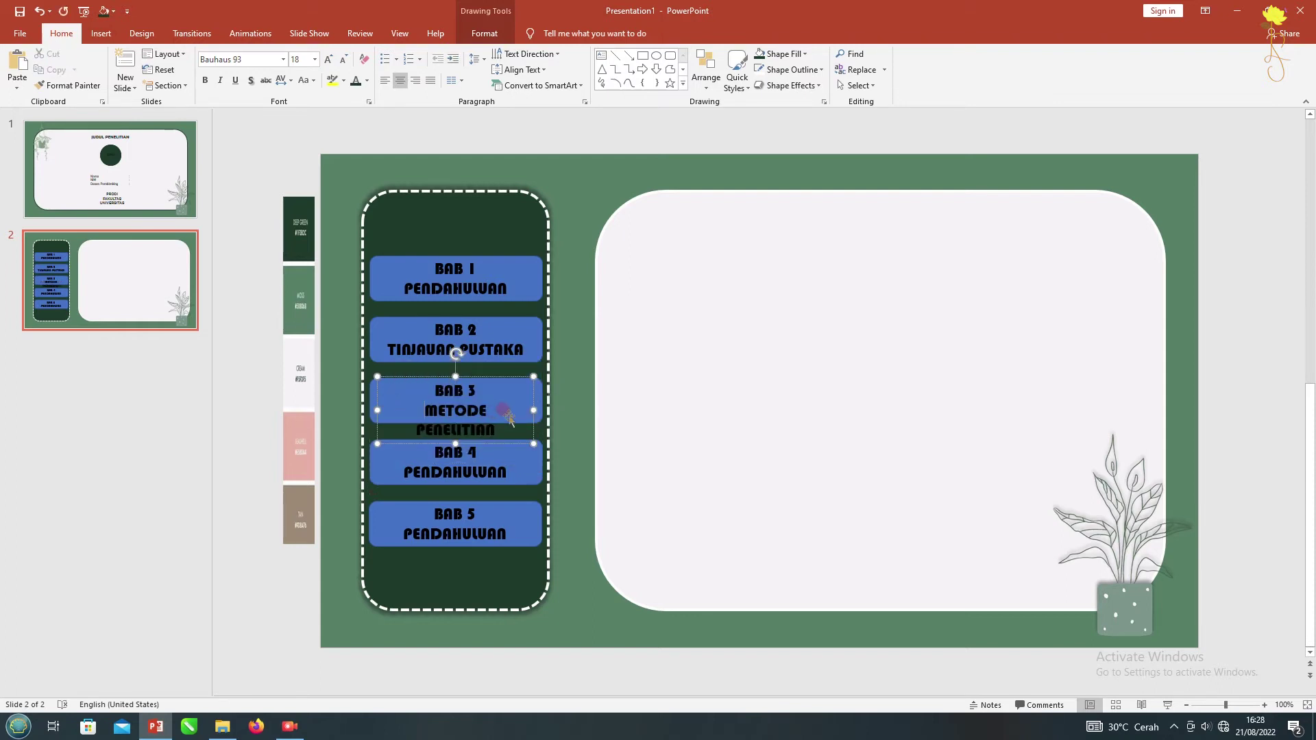
{"action": "left_click_drag", "start_coordinate": [533, 410], "coordinate": [550, 410]}
Retitle BAB 4 'PEMBAHASAN' and BAB 5 'KESIMPULAN & SARAN', widening BAB 5
{"action": "left_click", "coordinate": [477, 466]}
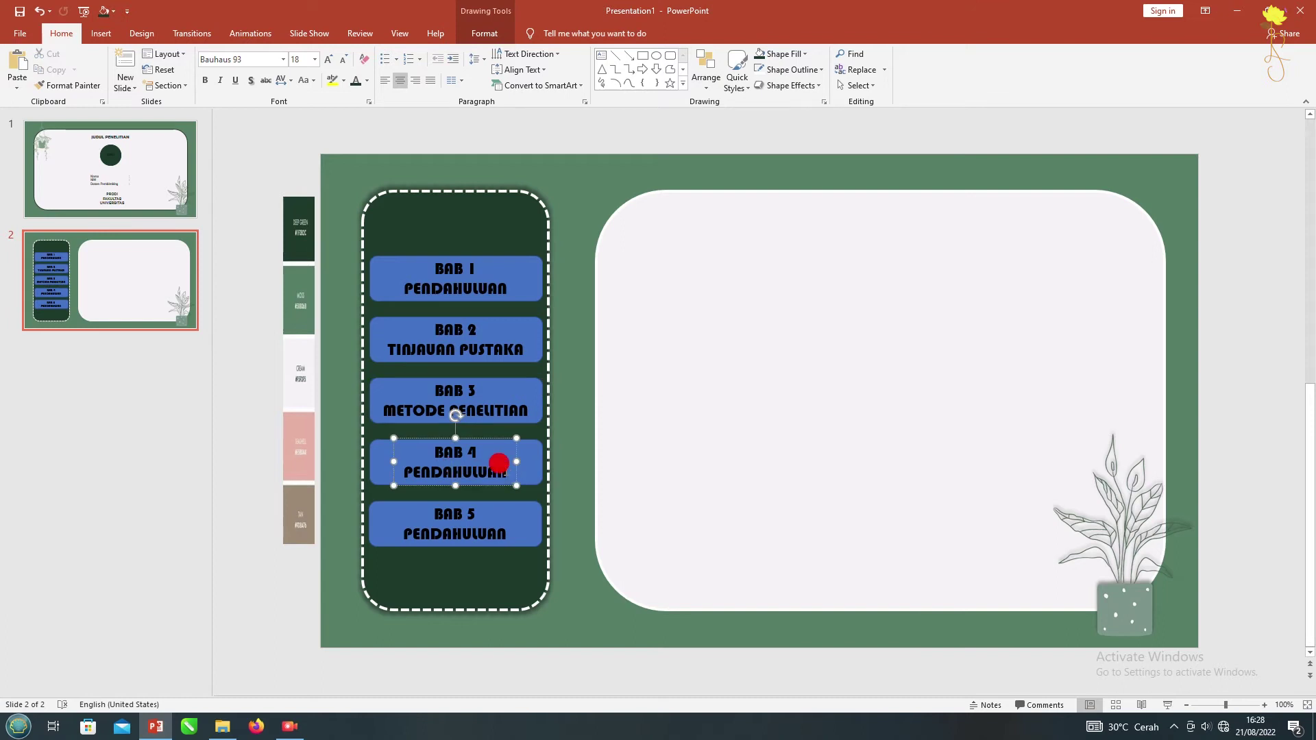
{"action": "double_click", "coordinate": [455, 481]}
{"action": "type", "text": "PE"}
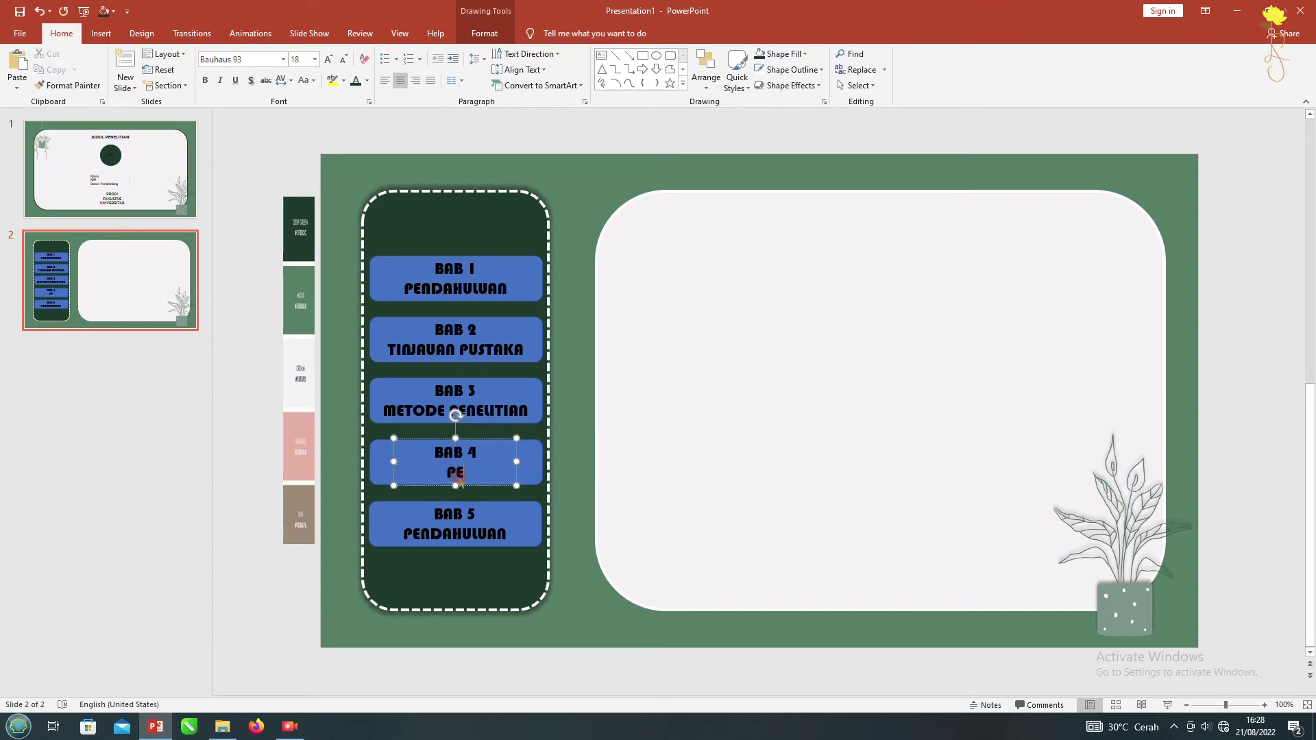
{"action": "type", "text": "MBAHASAN"}
{"action": "left_click_drag", "start_coordinate": [465, 533], "coordinate": [403, 548]}
{"action": "type", "text": "KES"}
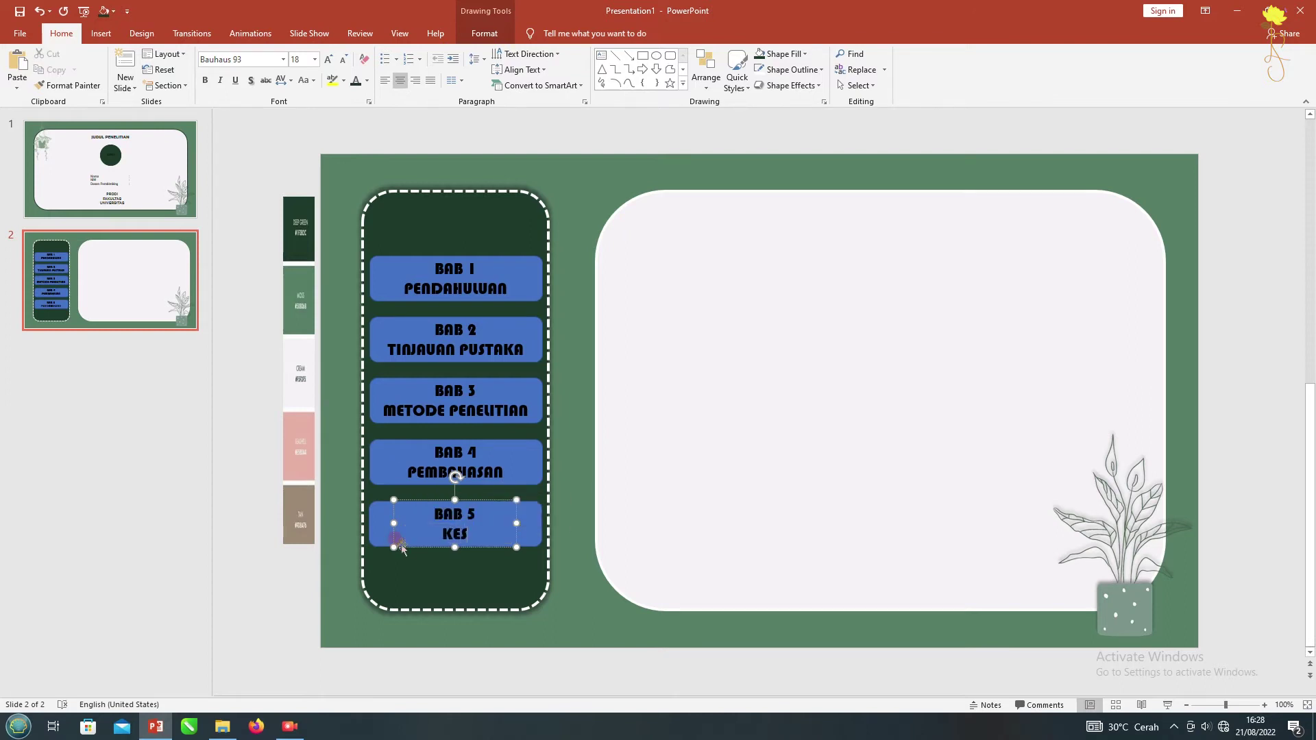
{"action": "type", "text": "IMPULAN & SARAN"}
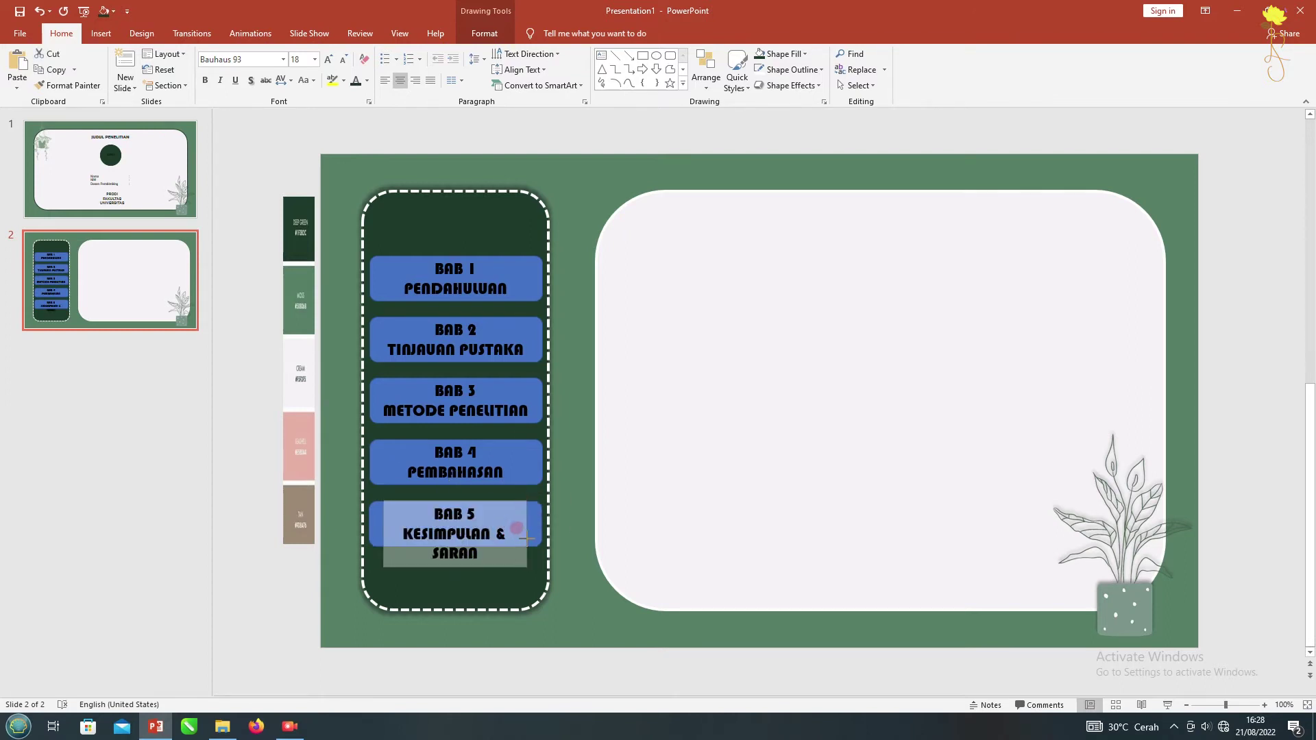
{"action": "left_click_drag", "start_coordinate": [516, 542], "coordinate": [542, 545]}
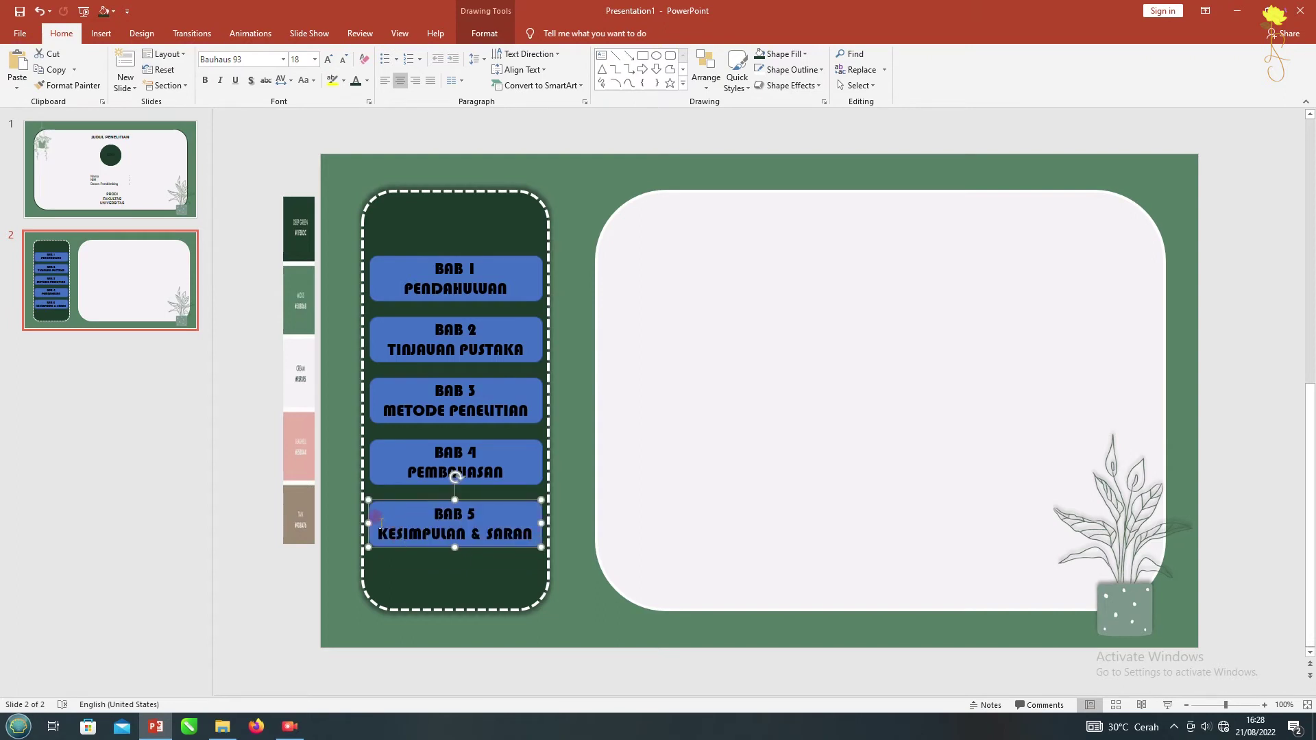
{"action": "left_click_drag", "start_coordinate": [535, 523], "coordinate": [536, 531]}
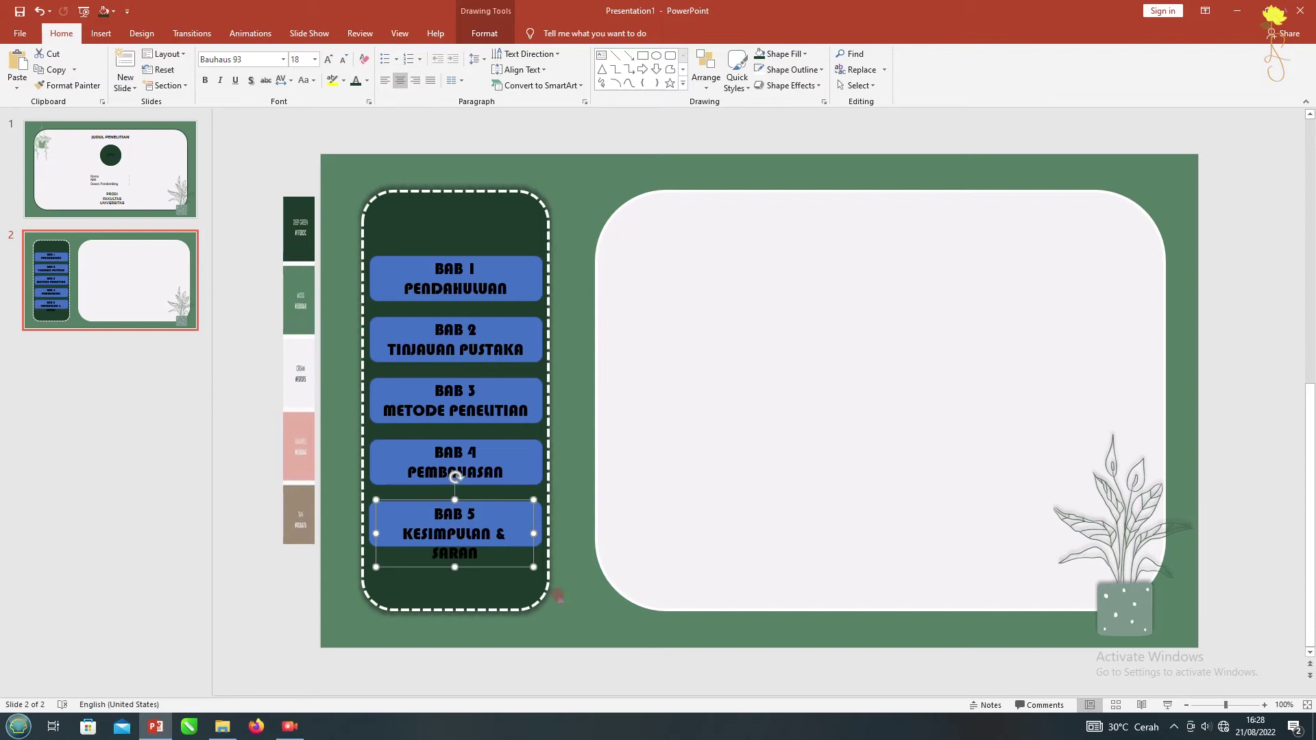
{"action": "left_click", "coordinate": [1251, 706]}
{"action": "left_click_drag", "start_coordinate": [1007, 401], "coordinate": [1024, 405]}
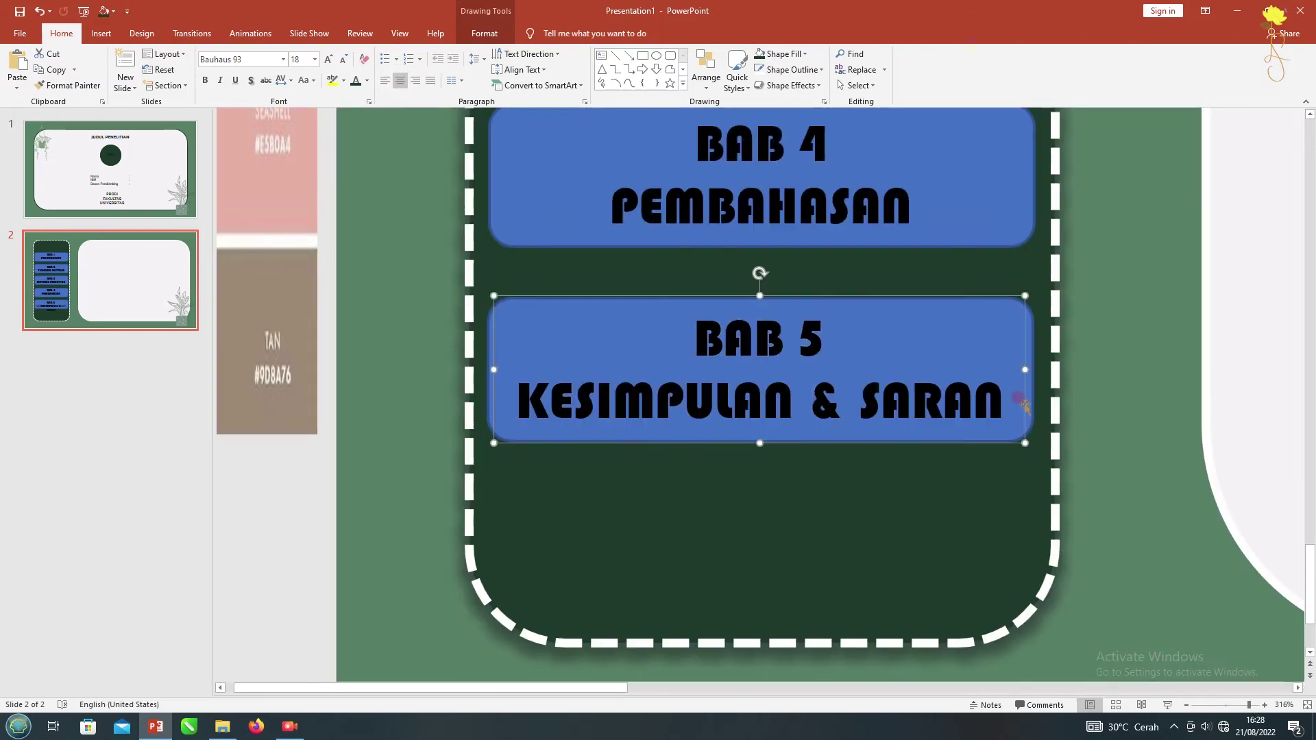
Fill the BAB 1, 2, 4 and 5 boxes with White, Background 1
{"action": "left_click", "coordinate": [1225, 706]}
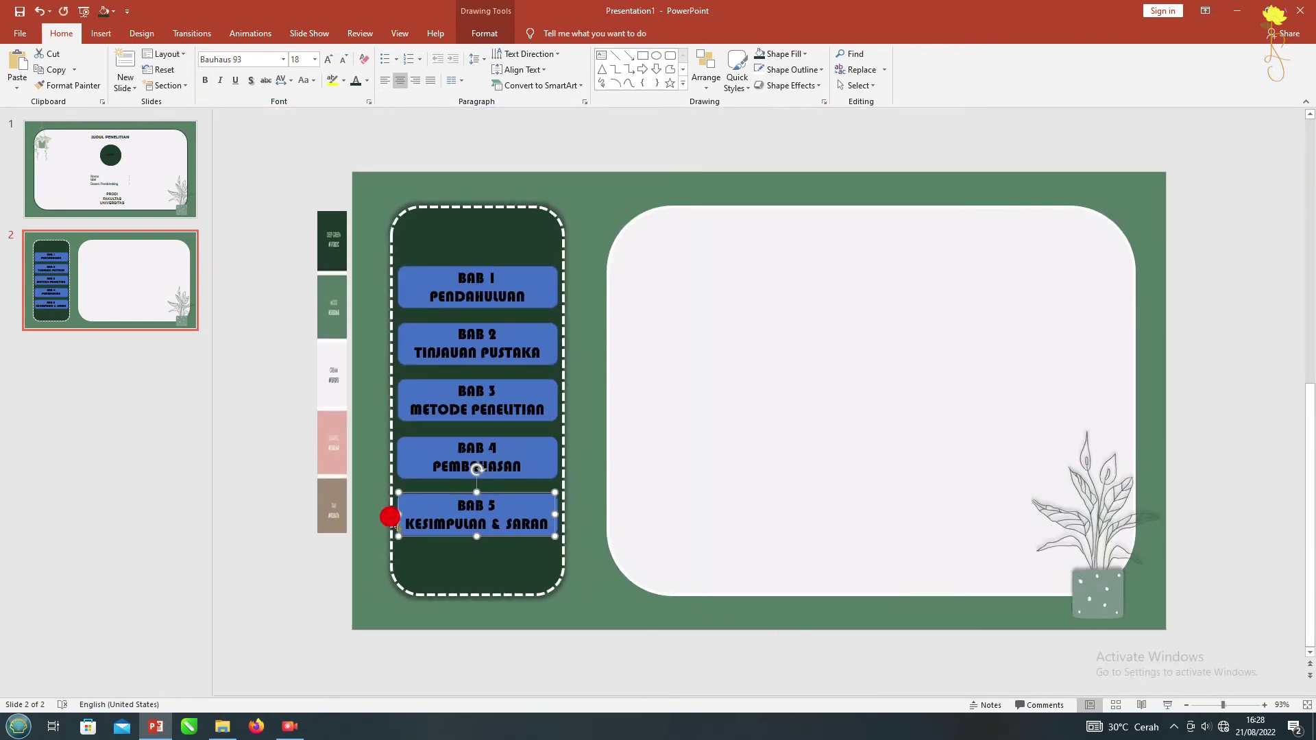
{"action": "scroll", "coordinate": [396, 522], "scroll_direction": "up", "scroll_amount": 5}
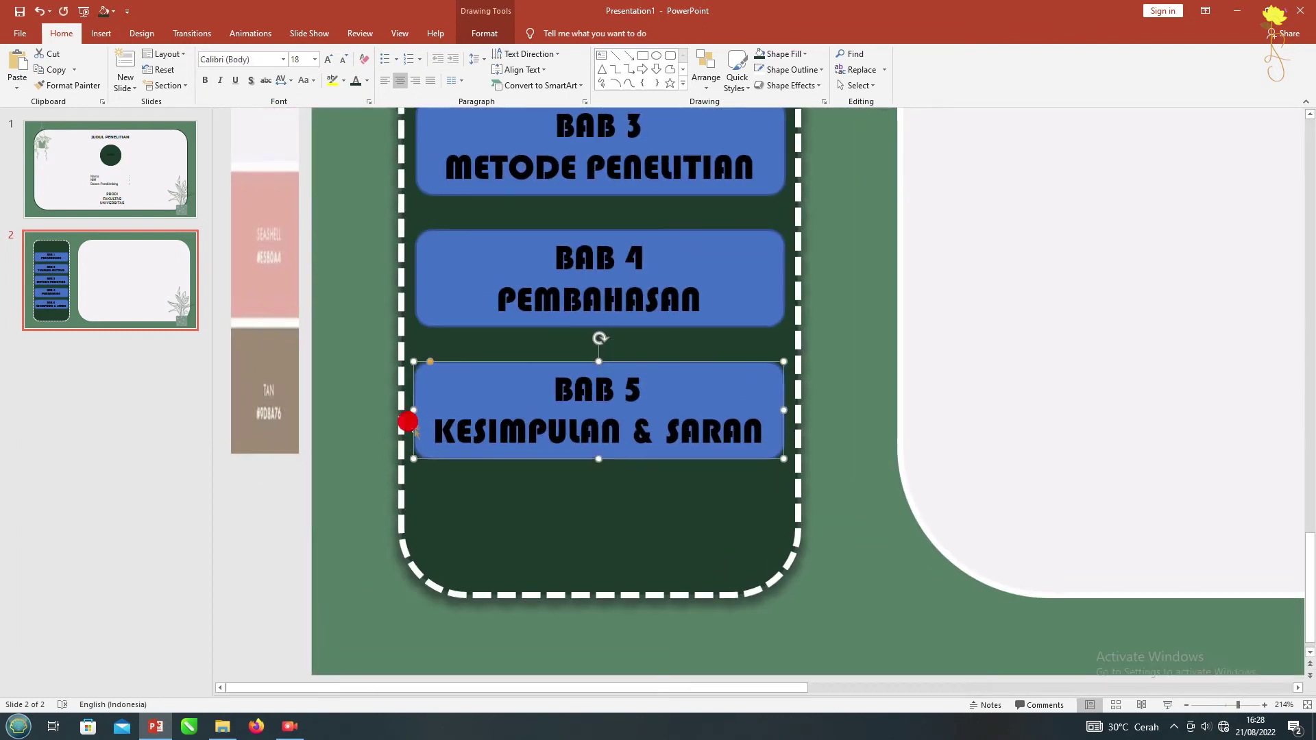
{"action": "left_click", "coordinate": [1226, 705]}
{"action": "left_click", "coordinate": [359, 453], "text": "shift"}
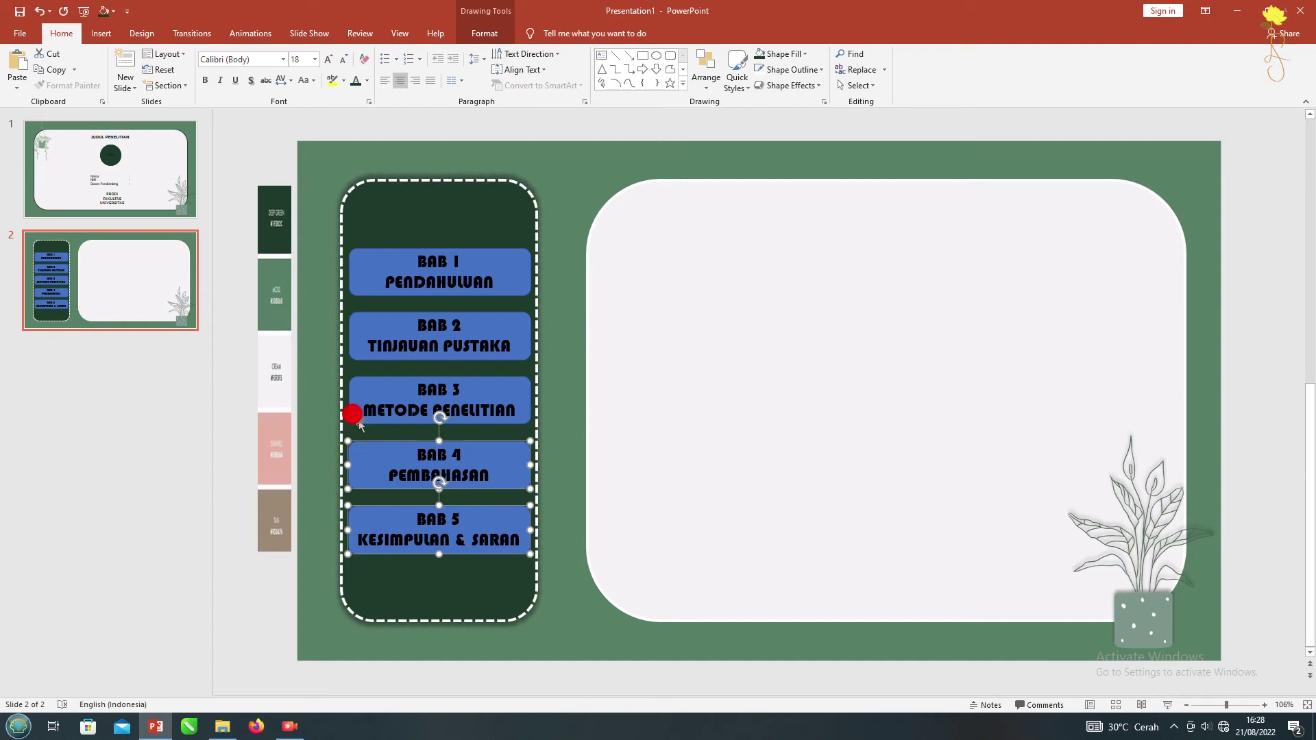
{"action": "left_click", "coordinate": [352, 386], "text": "shift"}
{"action": "left_click", "coordinate": [348, 327], "text": "shift"}
{"action": "left_click", "coordinate": [359, 261], "text": "shift"}
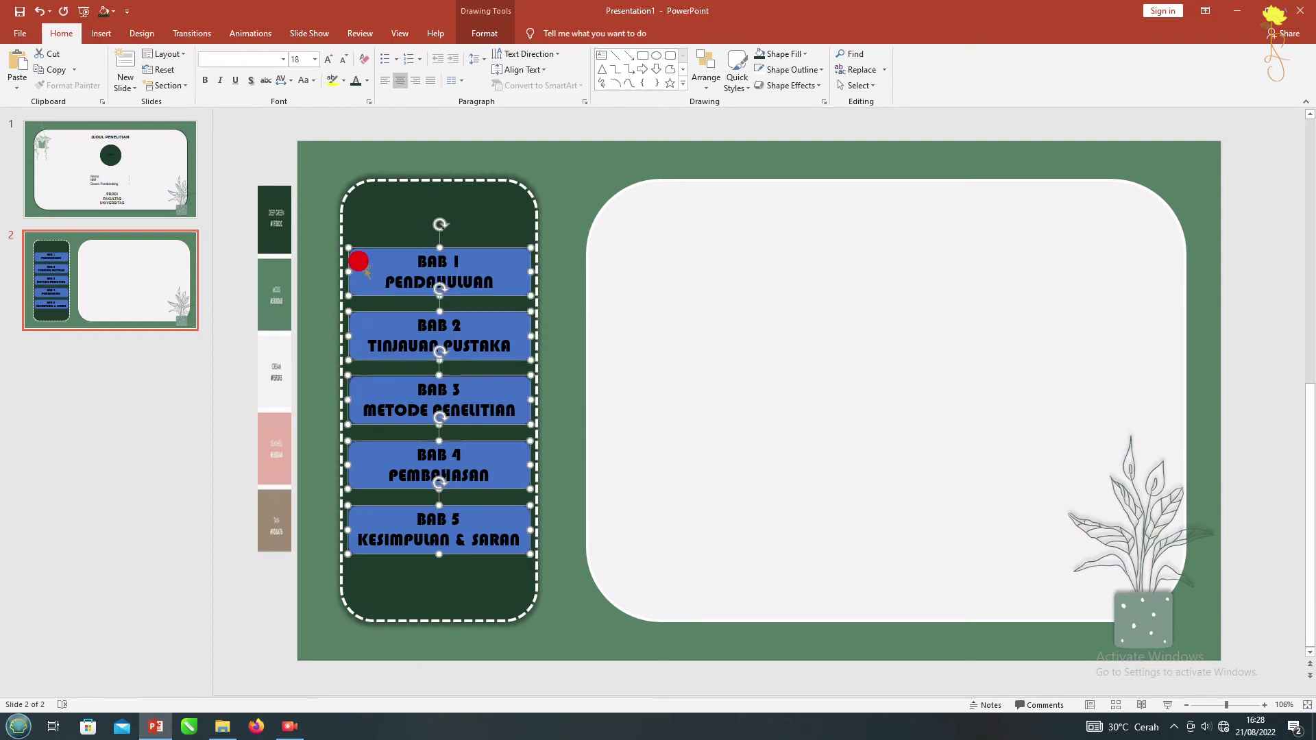
{"action": "left_click", "coordinate": [805, 54]}
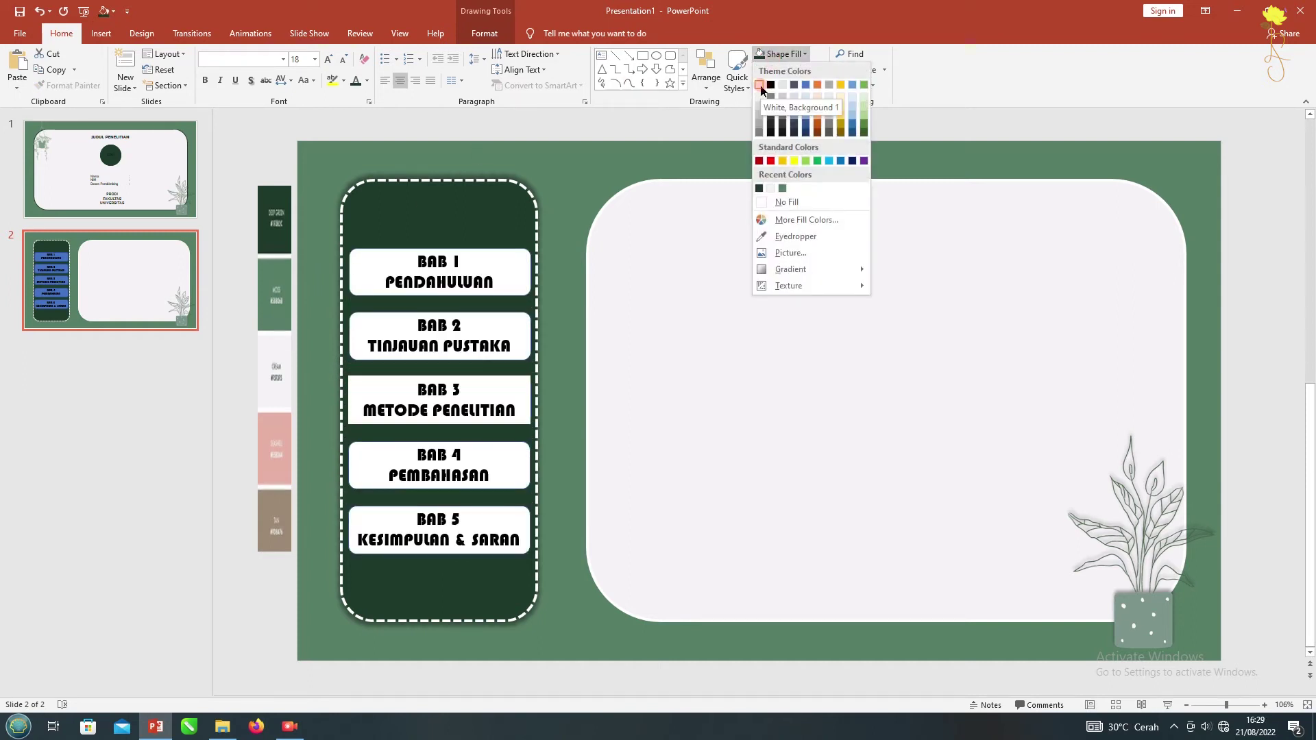
{"action": "left_click", "coordinate": [375, 388]}
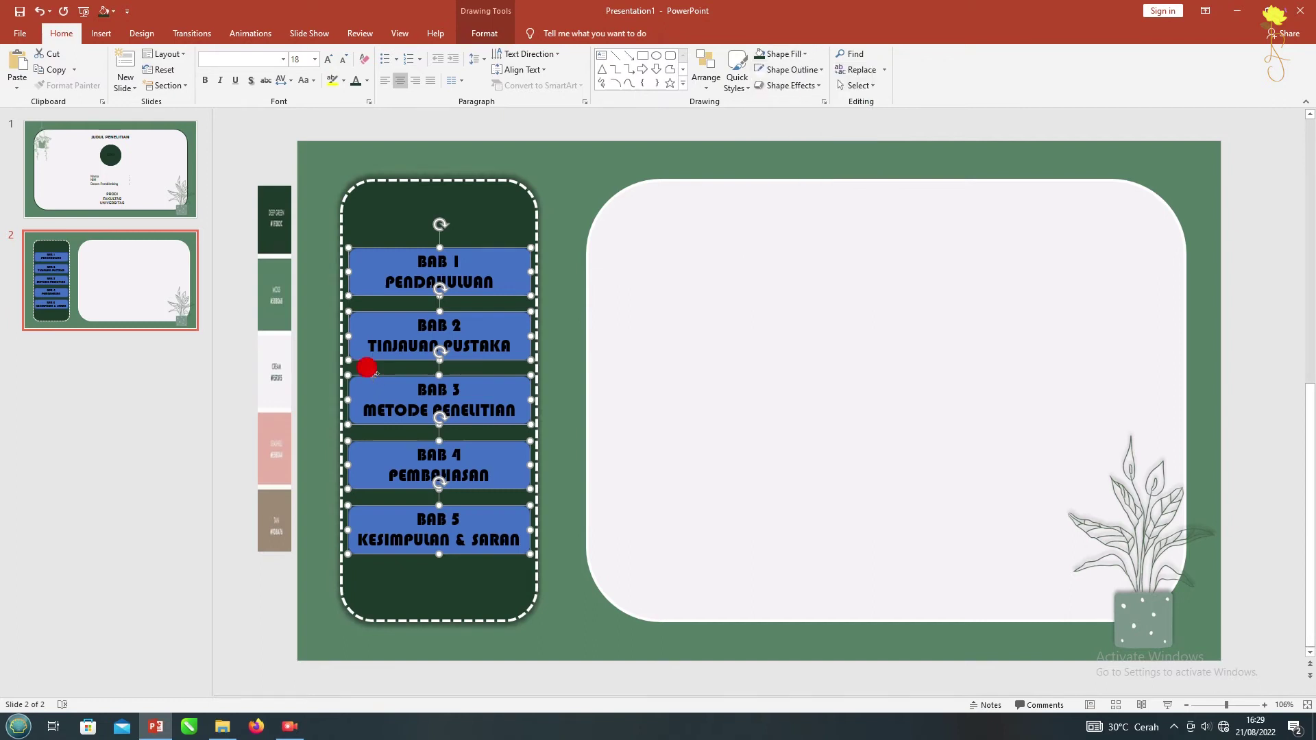
{"action": "left_click", "coordinate": [370, 381], "text": "shift"}
{"action": "left_click", "coordinate": [781, 54]}
{"action": "left_click", "coordinate": [761, 85]}
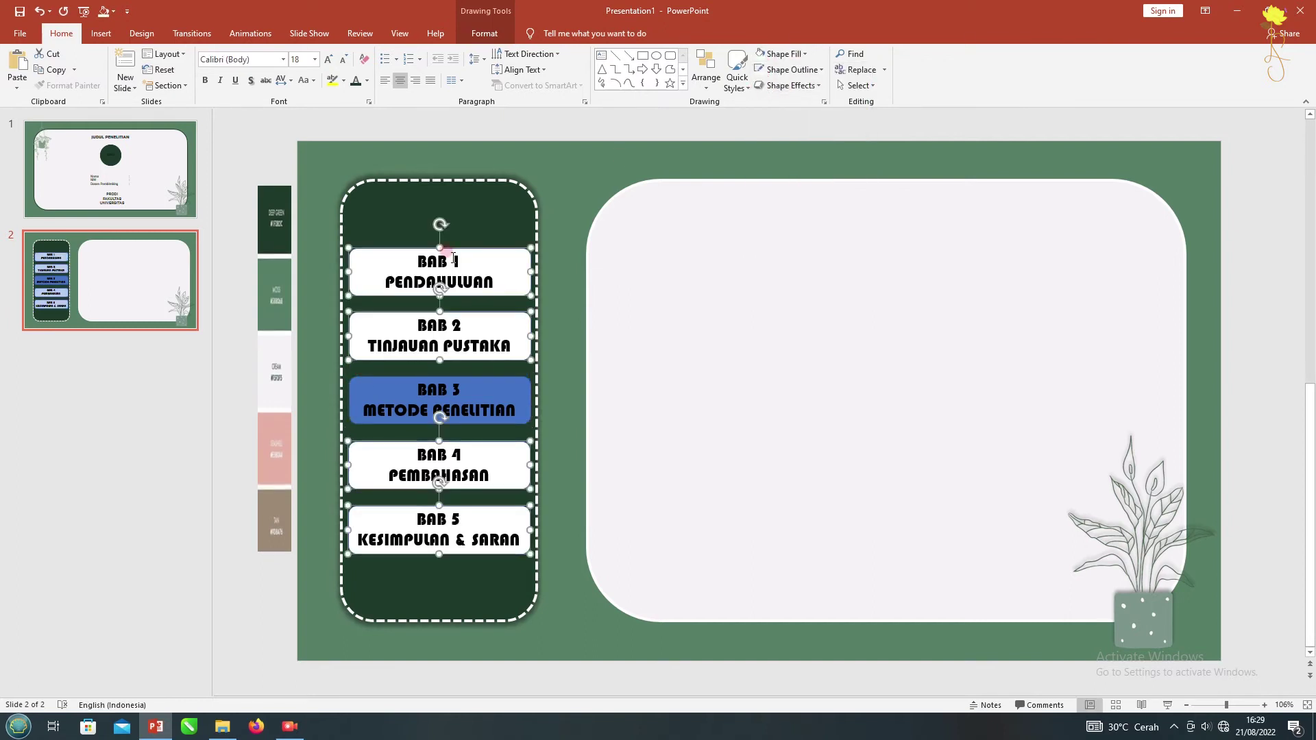
Select the BAB 3 box on its own
{"action": "left_click", "coordinate": [234, 383]}
{"action": "left_click", "coordinate": [420, 388]}
{"action": "left_click", "coordinate": [420, 386]}
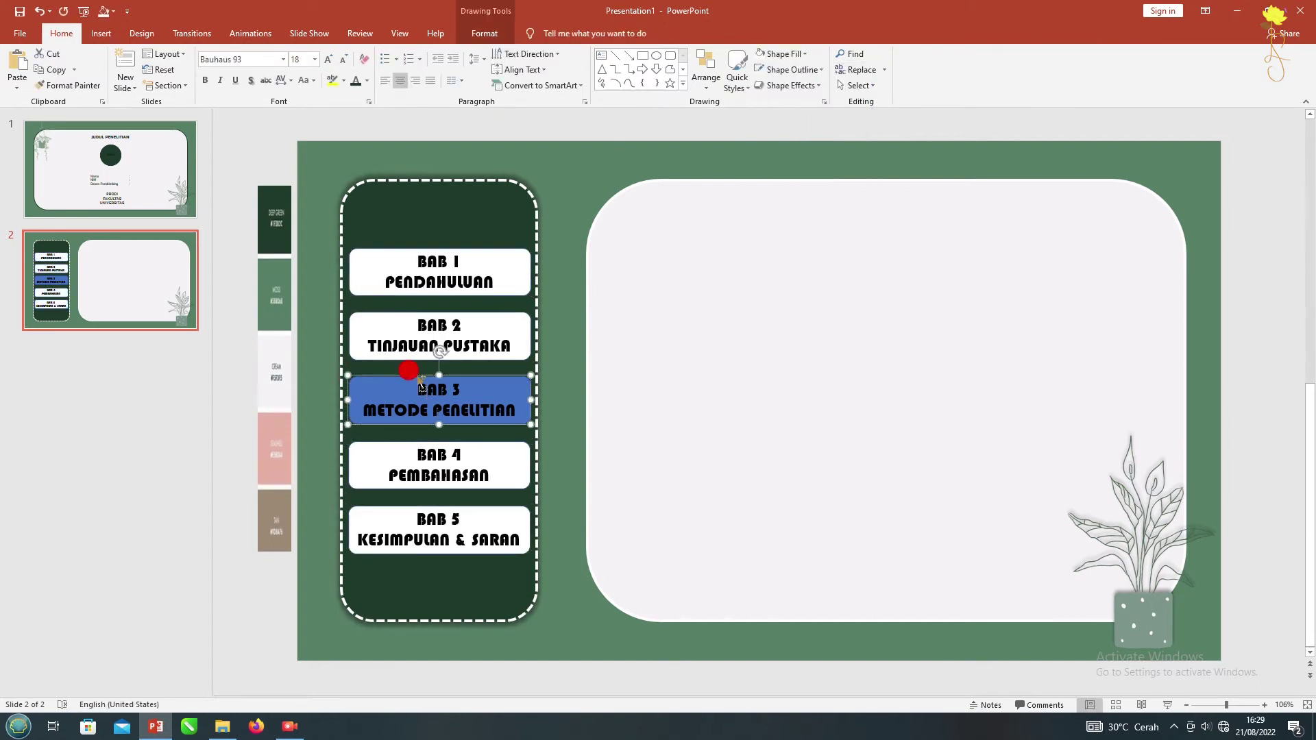
Fill the BAB 3 chapter box white
{"action": "left_click_drag", "start_coordinate": [514, 404], "coordinate": [363, 410]}
{"action": "left_click", "coordinate": [390, 412]}
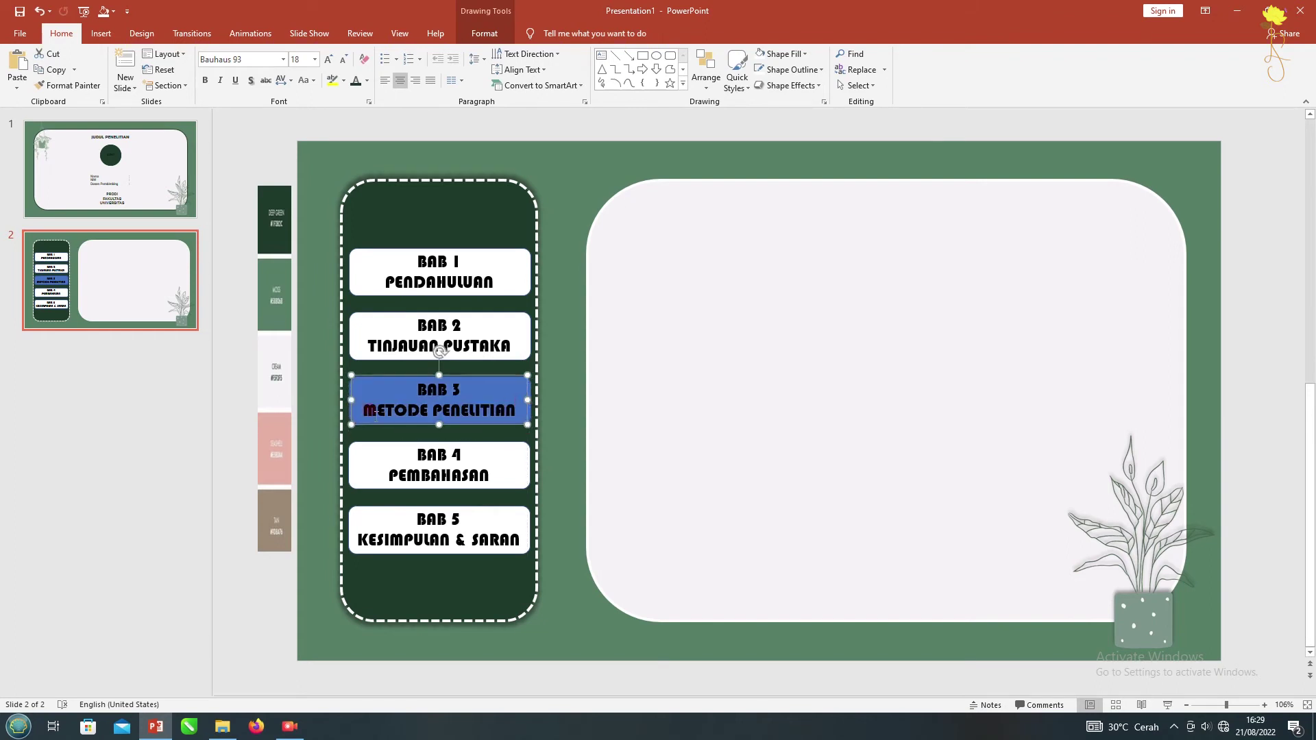
{"action": "left_click", "coordinate": [347, 406]}
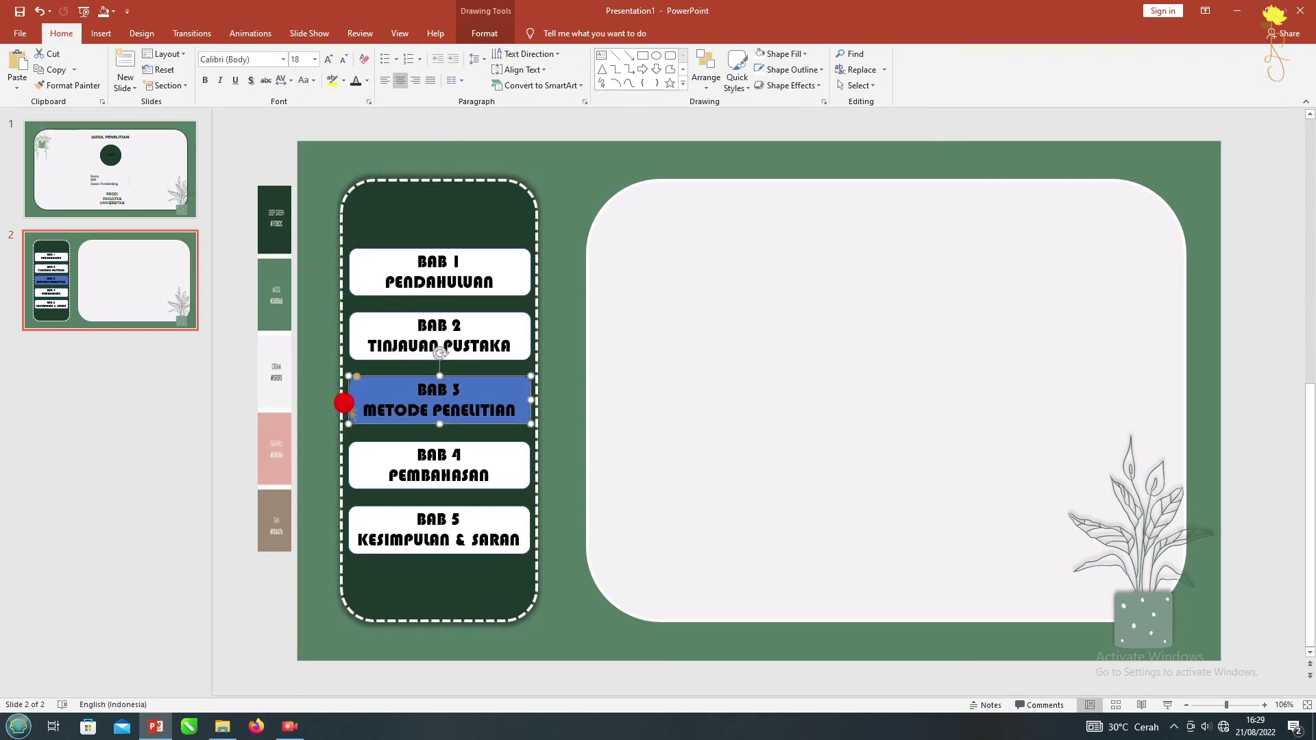
{"action": "left_click", "coordinate": [761, 52]}
{"action": "left_click", "coordinate": [439, 391]}
Select the BAB 4, BAB 5, BAB 2 and BAB 1 boxes together, then clear the selection
{"action": "left_click", "coordinate": [430, 465], "text": "shift"}
{"action": "left_click", "coordinate": [434, 521], "text": "shift"}
{"action": "left_click", "coordinate": [428, 332], "text": "shift"}
{"action": "left_click", "coordinate": [423, 270], "text": "shift"}
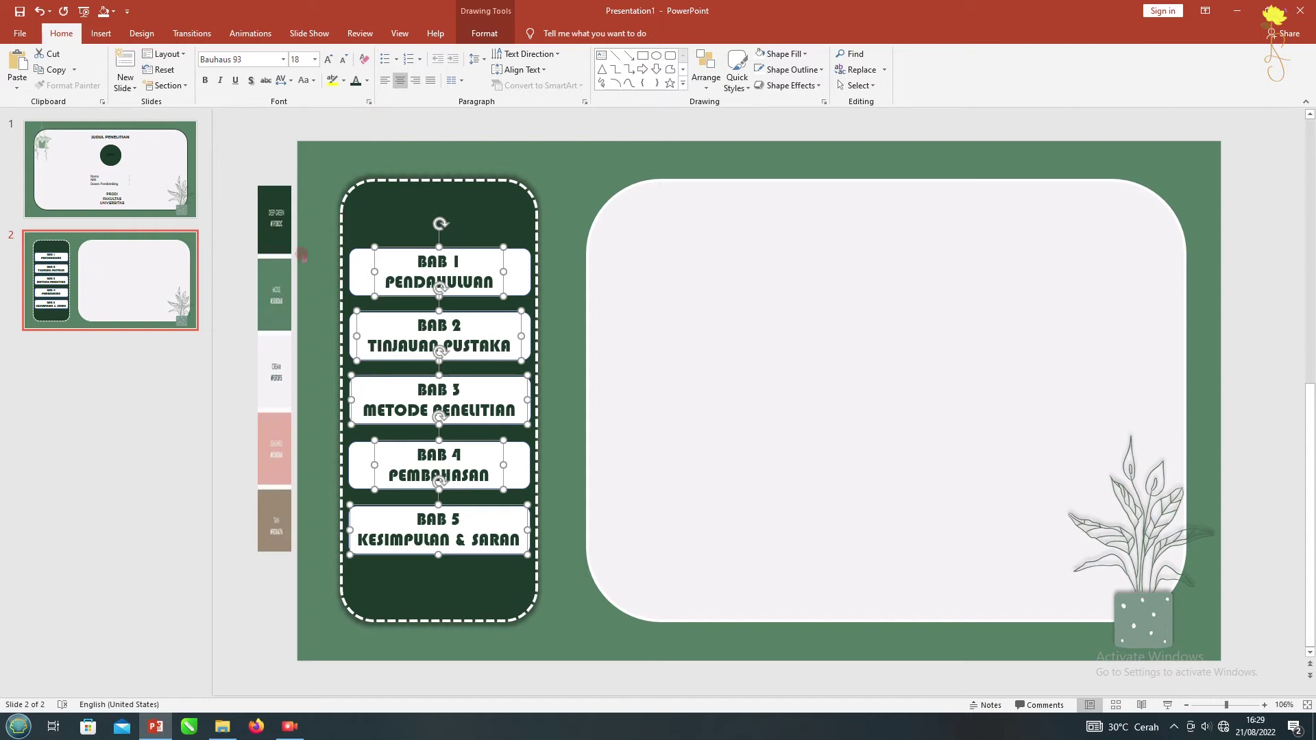
{"action": "left_click", "coordinate": [377, 231]}
Give BAB 1 an eyedropper-sampled pink fill and a thicker dashed outline
{"action": "left_click", "coordinate": [364, 256]}
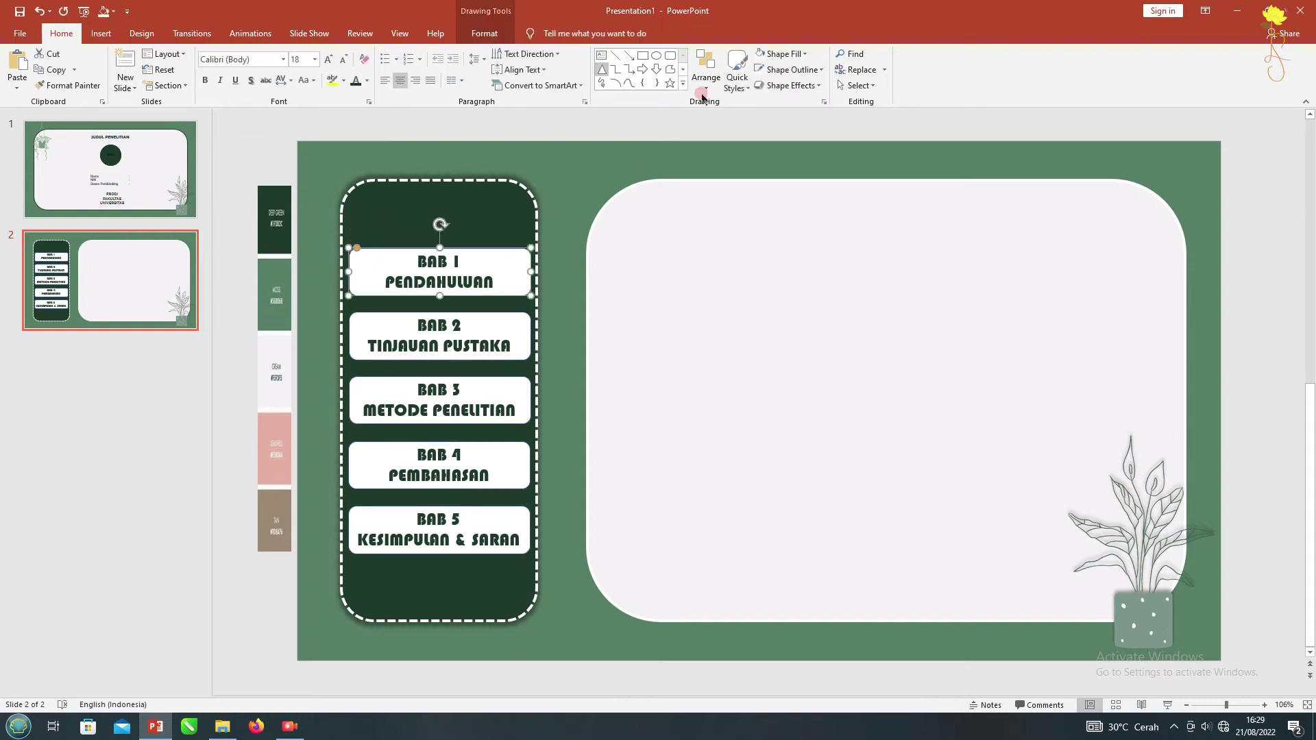
{"action": "left_click", "coordinate": [784, 53]}
{"action": "left_click", "coordinate": [784, 237]}
{"action": "left_click", "coordinate": [274, 420]}
{"action": "left_click", "coordinate": [794, 71]}
{"action": "mouse_move", "coordinate": [789, 269]}
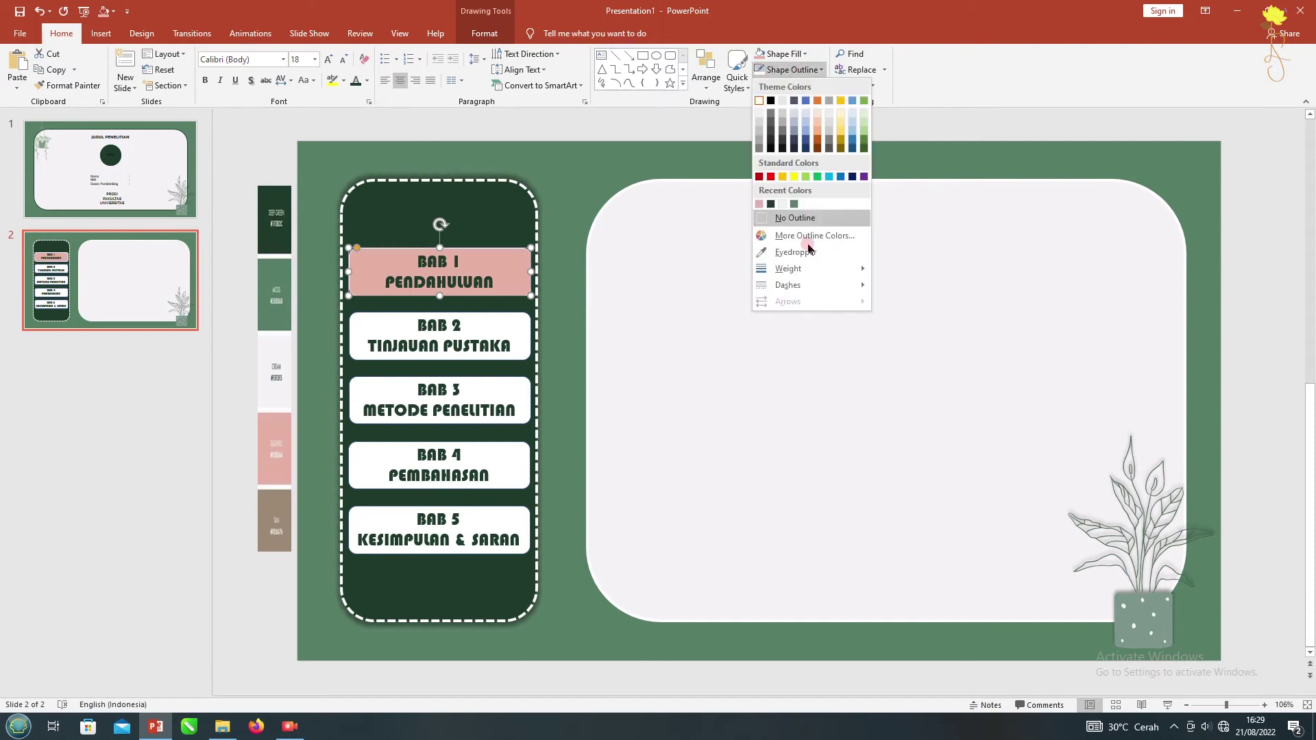
{"action": "left_click", "coordinate": [898, 299]}
{"action": "left_click", "coordinate": [795, 71]}
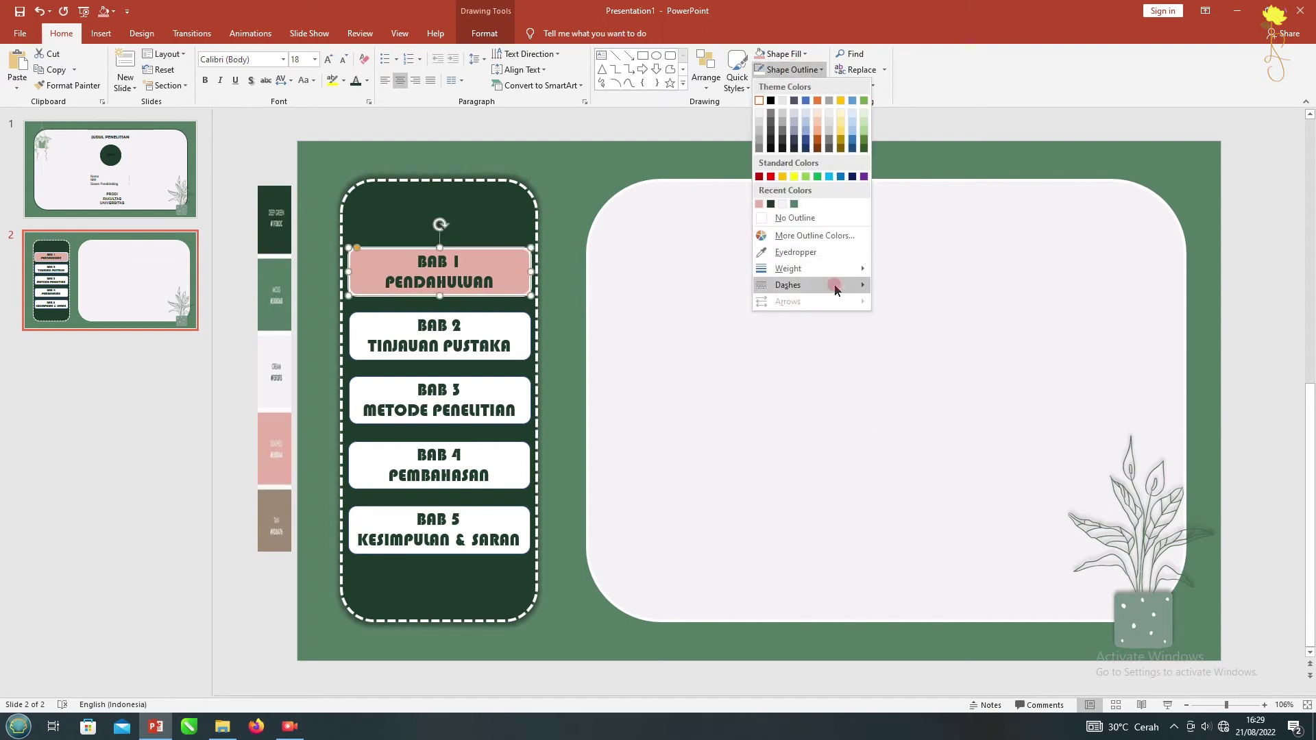
{"action": "mouse_move", "coordinate": [788, 285]}
{"action": "left_click", "coordinate": [890, 299]}
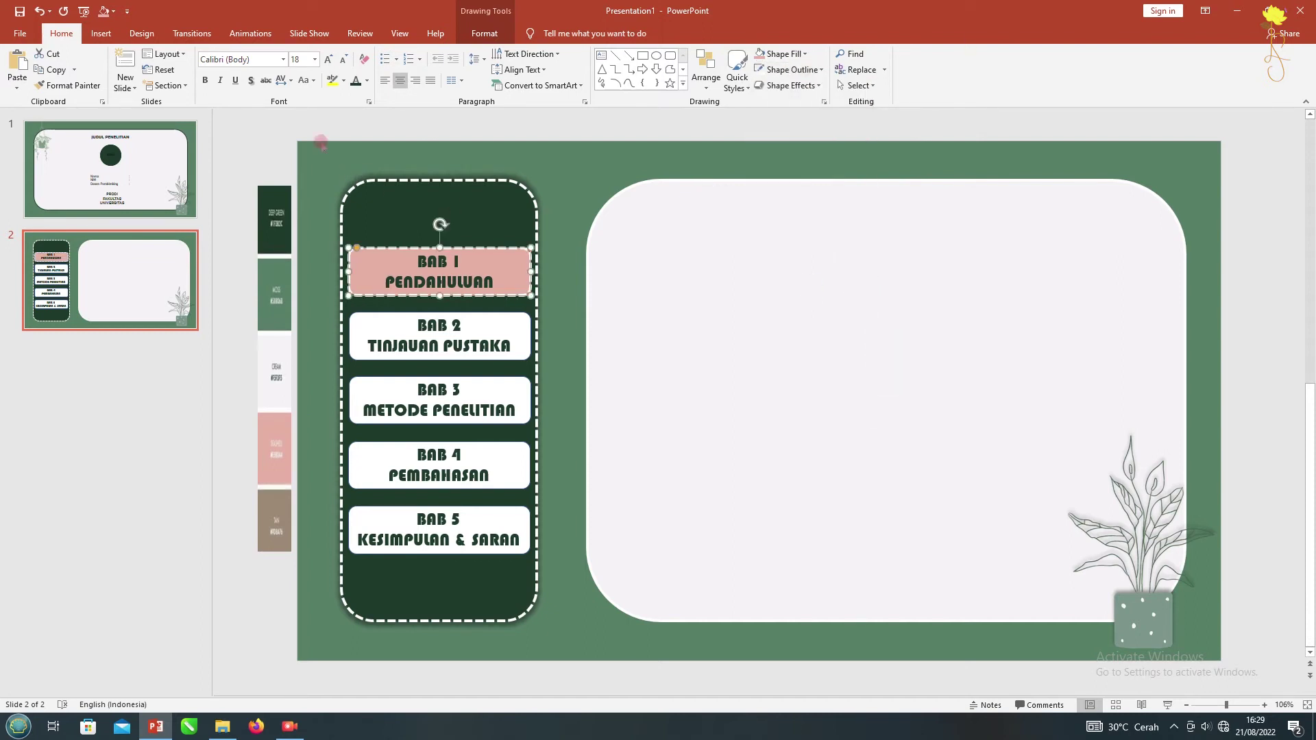
{"action": "left_click", "coordinate": [322, 140]}
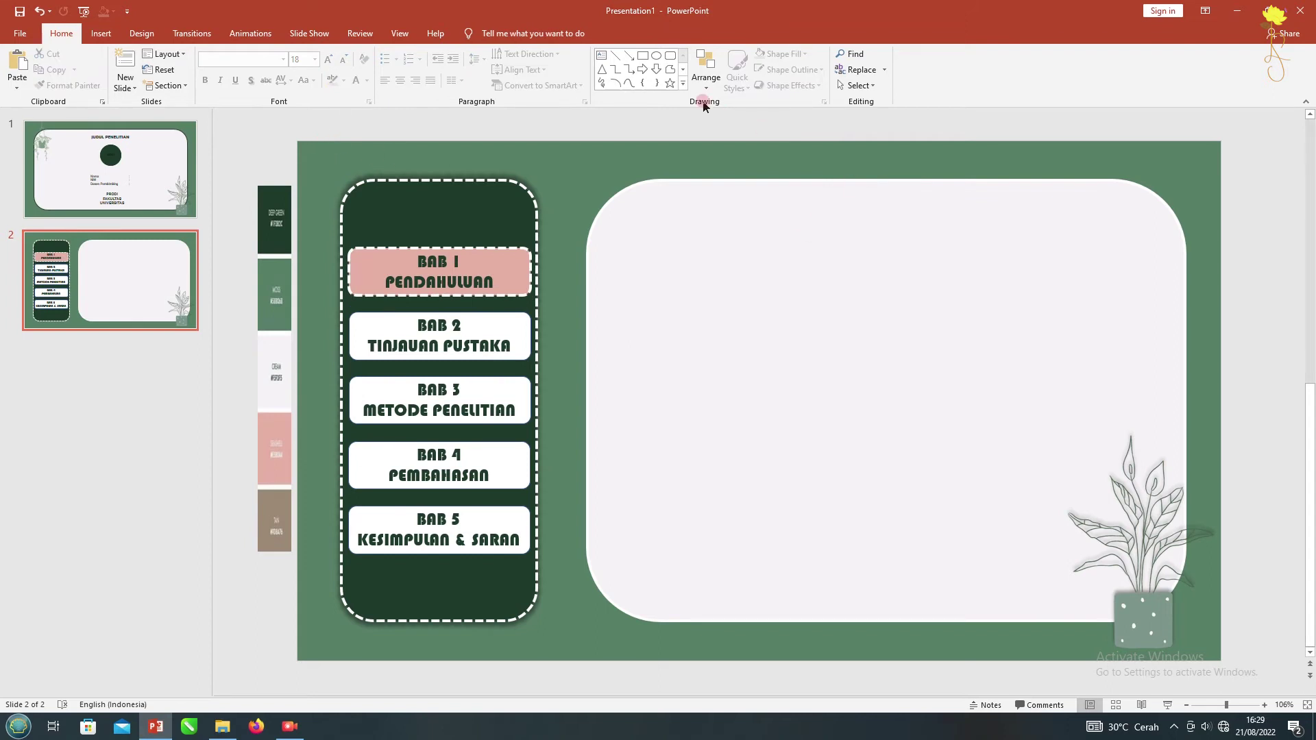
Add a centered 'LATAR BELAKANG' heading text box at the top of the white panel
{"action": "left_click", "coordinate": [601, 55]}
{"action": "left_click_drag", "start_coordinate": [707, 226], "coordinate": [921, 271]}
{"action": "type", "text": "LATAR BELAKANG"}
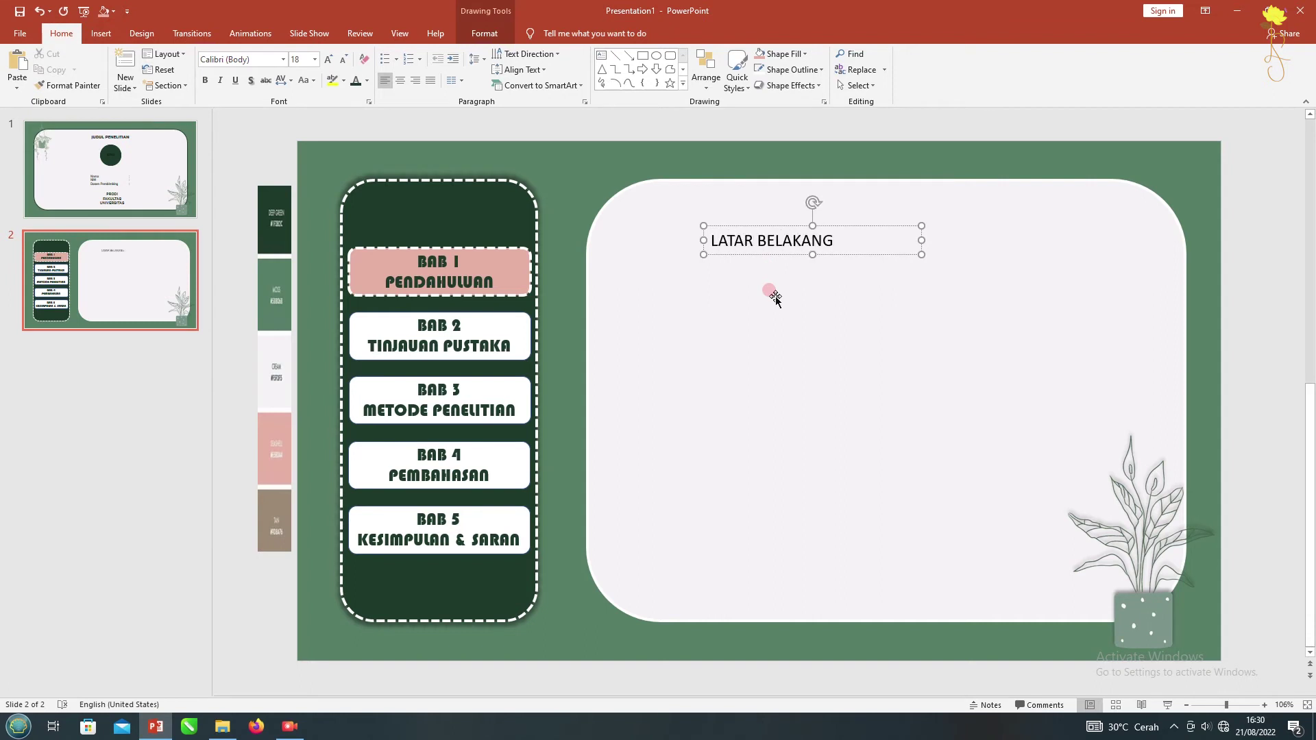
{"action": "key", "text": "ctrl+a"}
{"action": "key", "text": "ctrl+e"}
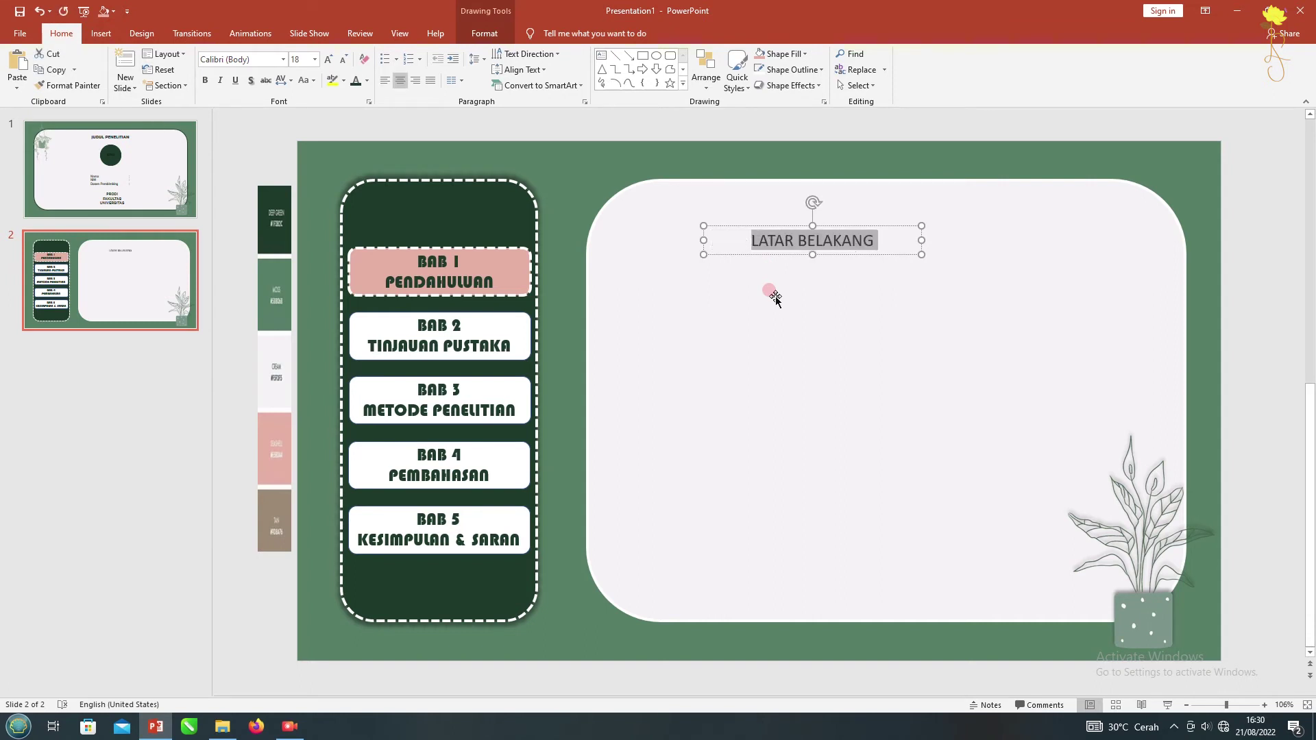
Set the heading to Arial Rounded MT Bold 24, widen it to one line, and reposition it
{"action": "left_click", "coordinate": [284, 59]}
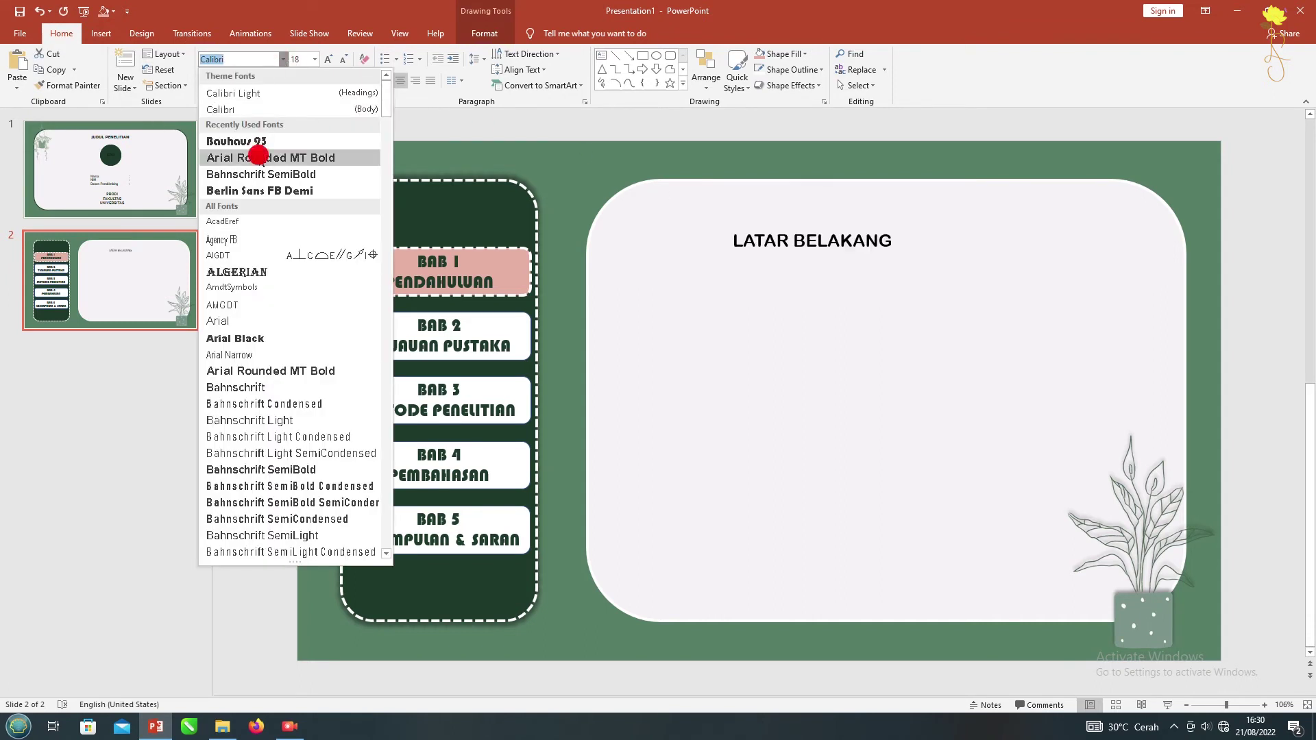
{"action": "left_click", "coordinate": [259, 162]}
{"action": "left_click", "coordinate": [329, 59]}
{"action": "left_click", "coordinate": [328, 59]}
{"action": "left_click_drag", "start_coordinate": [922, 257], "coordinate": [948, 259]}
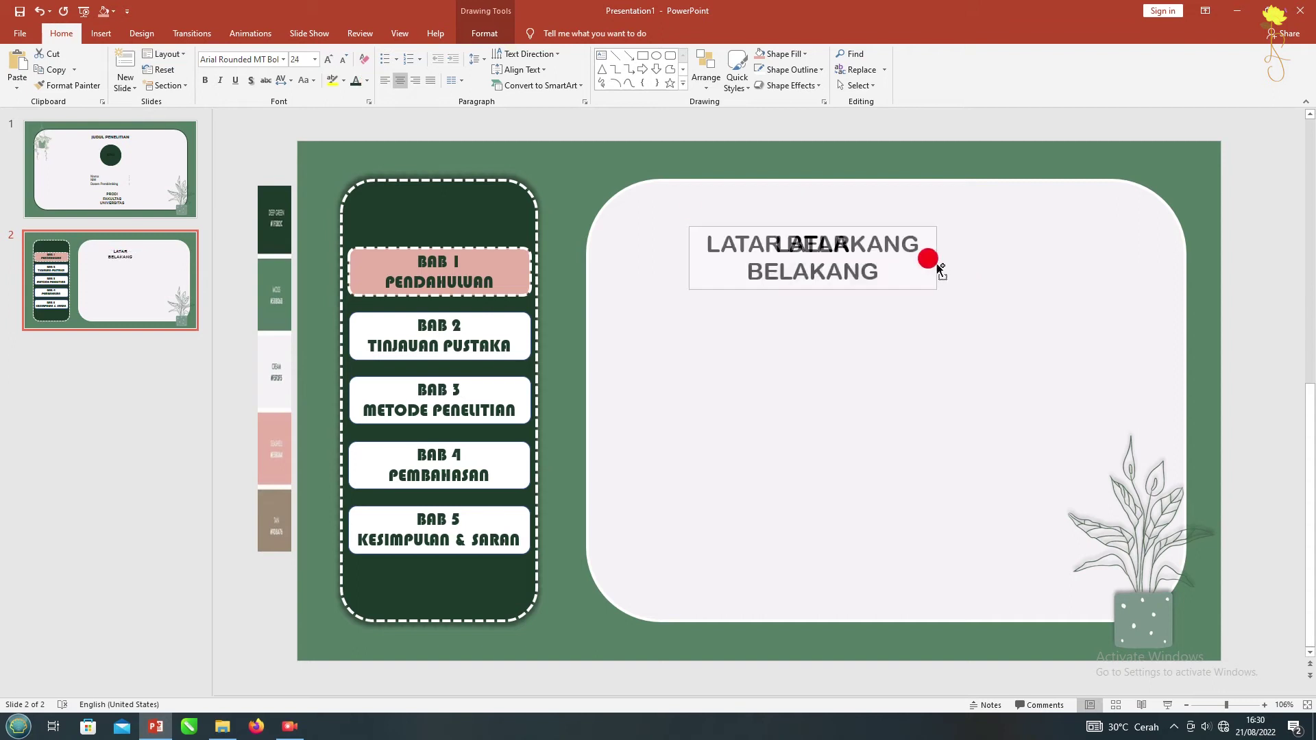
{"action": "left_click_drag", "start_coordinate": [814, 226], "coordinate": [873, 192]}
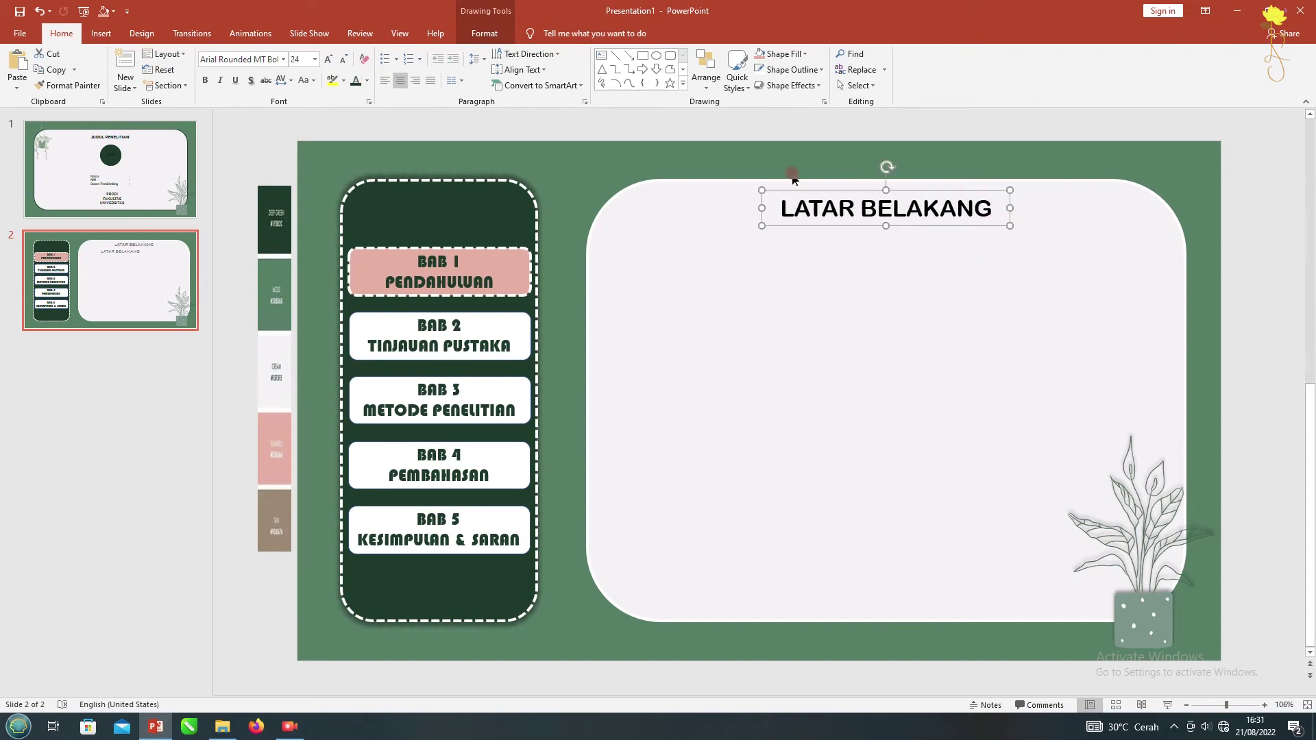
Nudge the heading slightly lower, give it a drop shadow, and draw a text box below
{"action": "left_click_drag", "start_coordinate": [789, 187], "coordinate": [789, 195]}
{"action": "left_click", "coordinate": [351, 81]}
{"action": "left_click", "coordinate": [485, 33]}
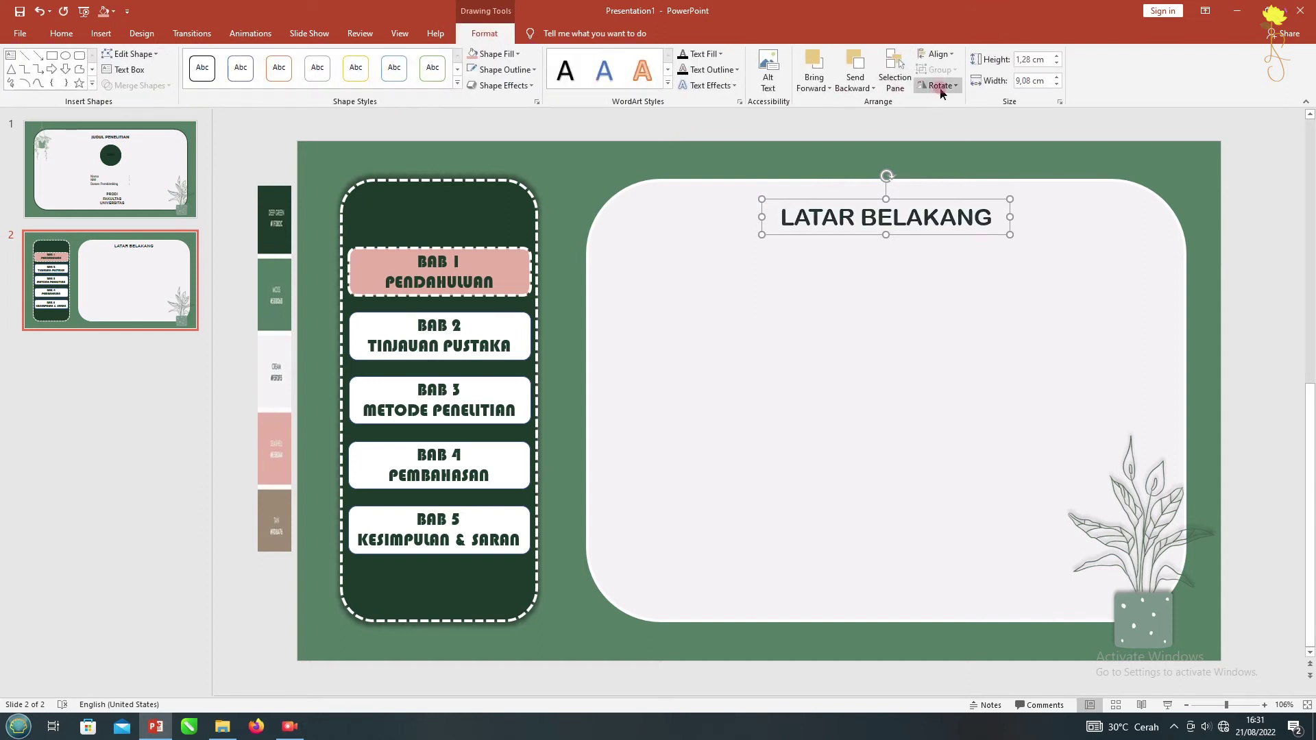
{"action": "left_click", "coordinate": [716, 85]}
{"action": "left_click", "coordinate": [799, 222]}
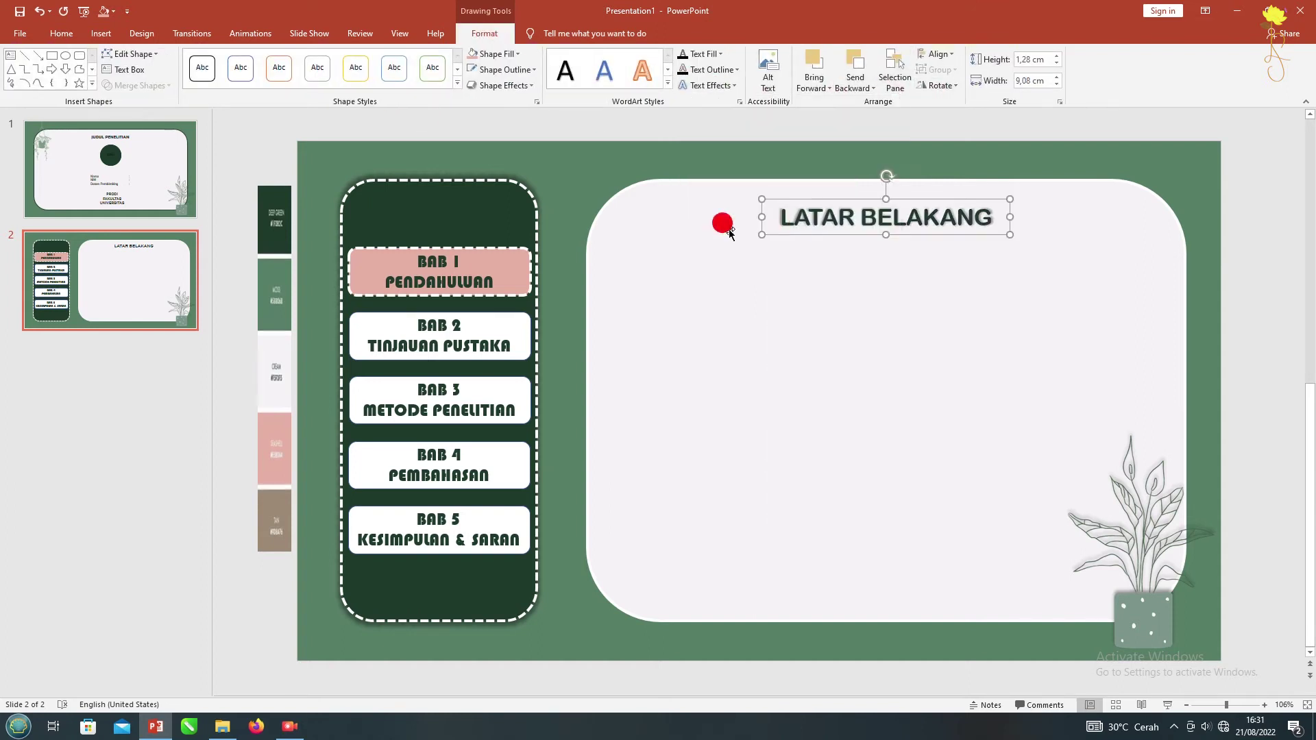
{"action": "left_click", "coordinate": [717, 127]}
{"action": "left_click", "coordinate": [601, 55]}
{"action": "left_click_drag", "start_coordinate": [649, 272], "coordinate": [1101, 591]}
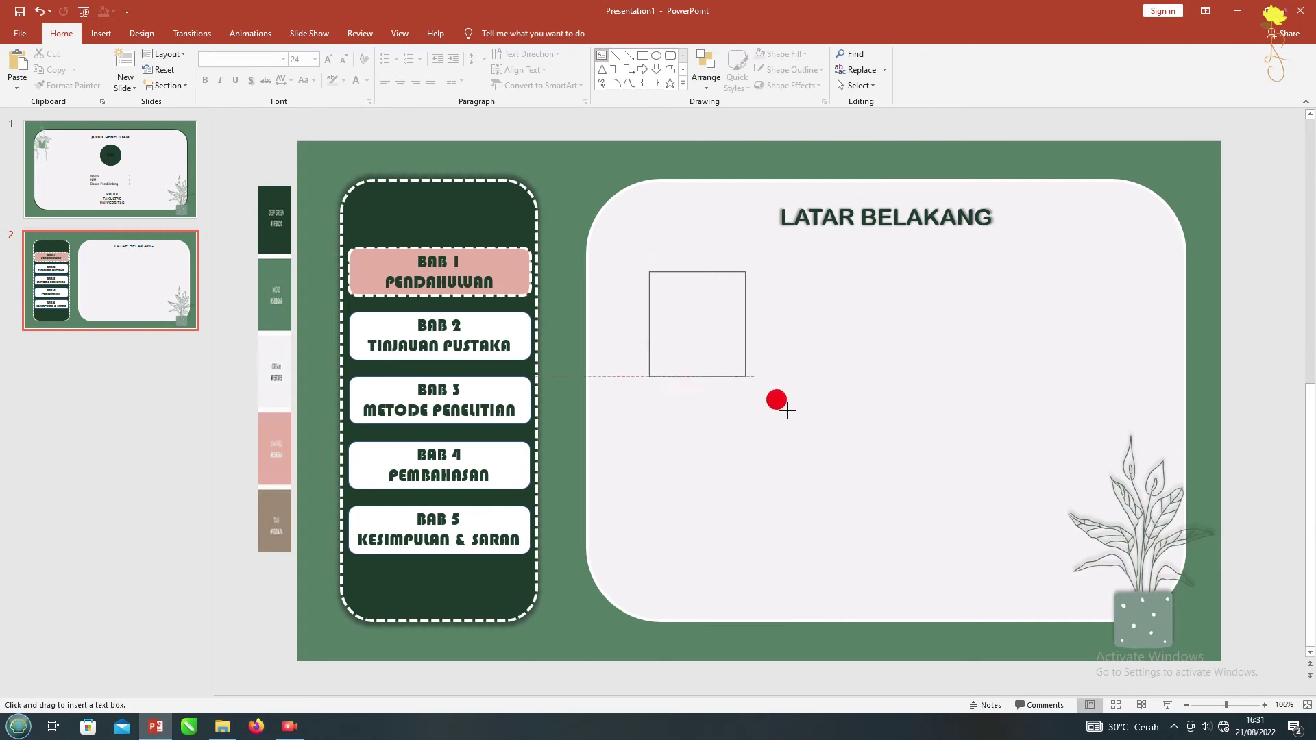
Fill the new text box with repeated 'Teks' placeholder words and widen it
{"action": "type", "text": "T"}
{"action": "type", "text": "te"}
{"action": "key", "text": "BackSpace"}
{"action": "type", "text": "s teks teks teks teks teks"}
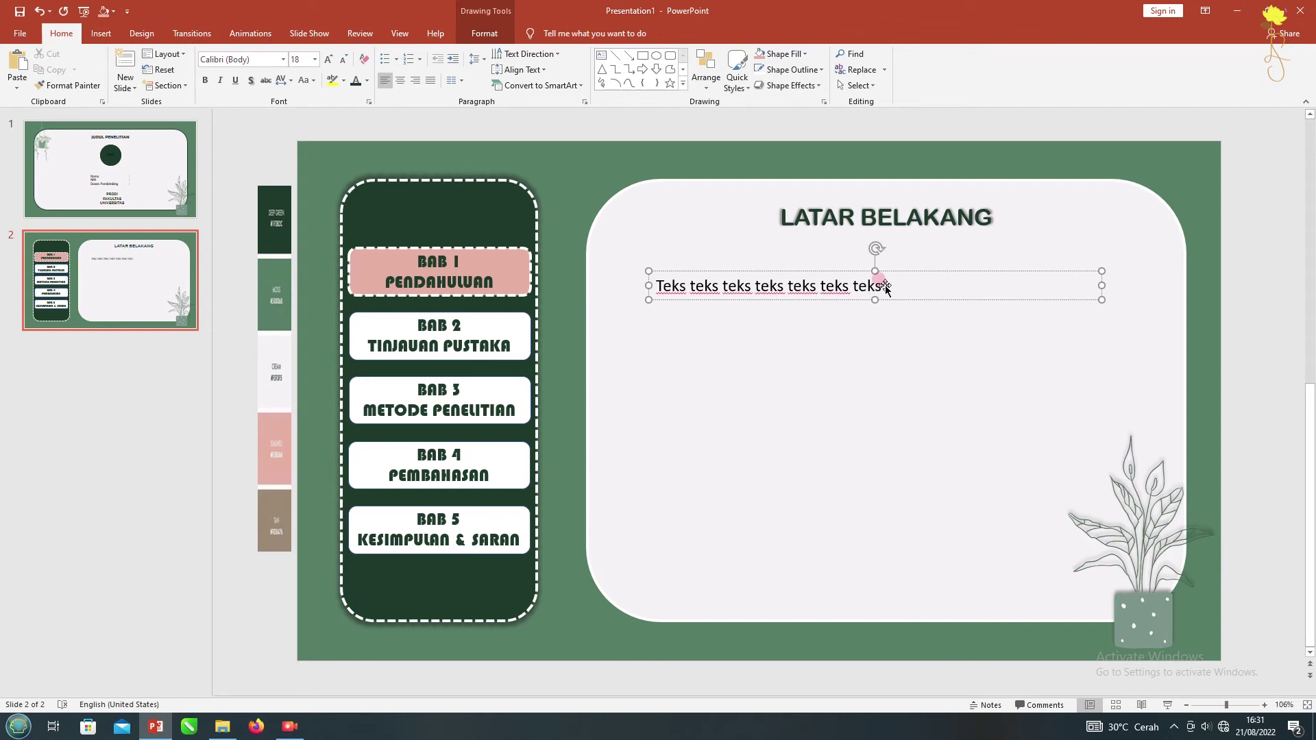
{"action": "left_click_drag", "start_coordinate": [882, 286], "coordinate": [692, 298]}
{"action": "key", "text": "ctrl+c"}
{"action": "key", "text": "Right"}
{"action": "key", "text": "ctrl+v"}
{"action": "key", "text": "ctrl+v"}
{"action": "key", "text": "ctrl+v"}
{"action": "key", "text": "ctrl+v"}
{"action": "key", "text": "ctrl+v"}
{"action": "key", "text": "ctrl+v"}
{"action": "key", "text": "ctrl+v"}
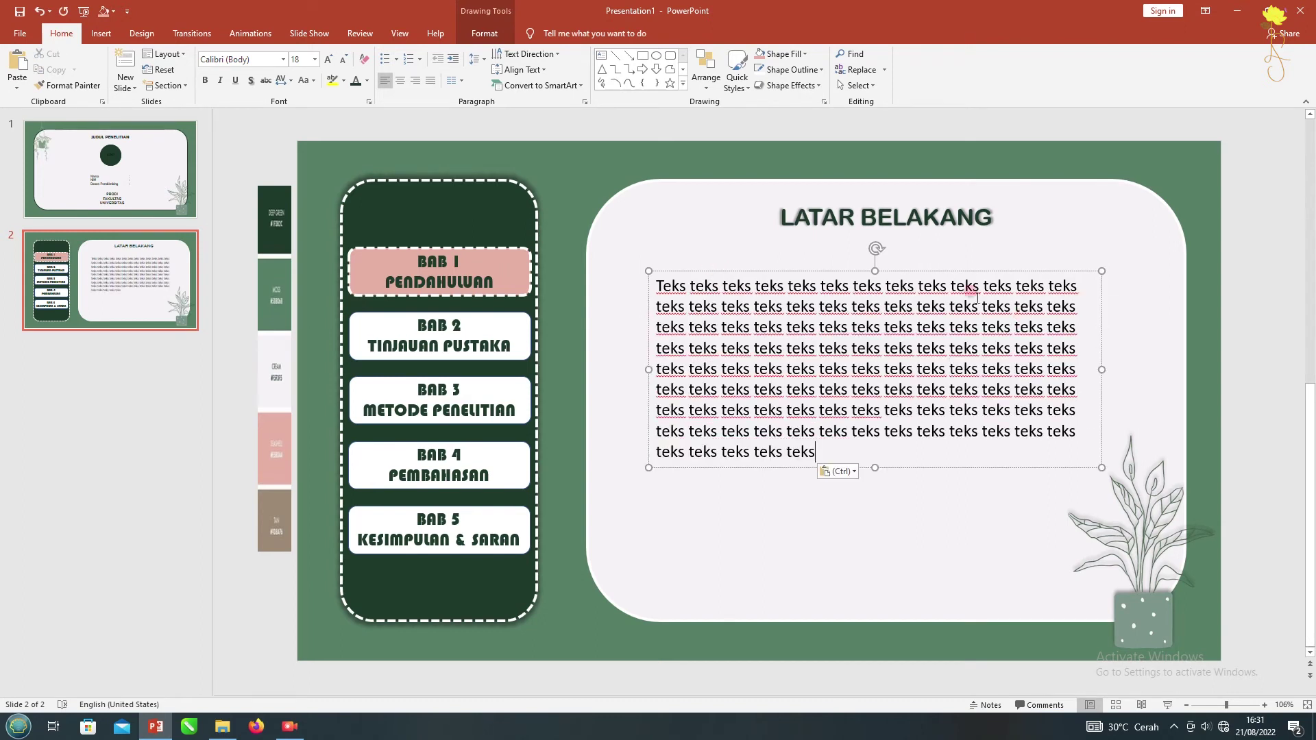
{"action": "left_click_drag", "start_coordinate": [1101, 348], "coordinate": [1170, 349]}
Set the body text to Bahnschrift Light SemiCondensed with filled-square bullets
{"action": "left_click", "coordinate": [283, 59]}
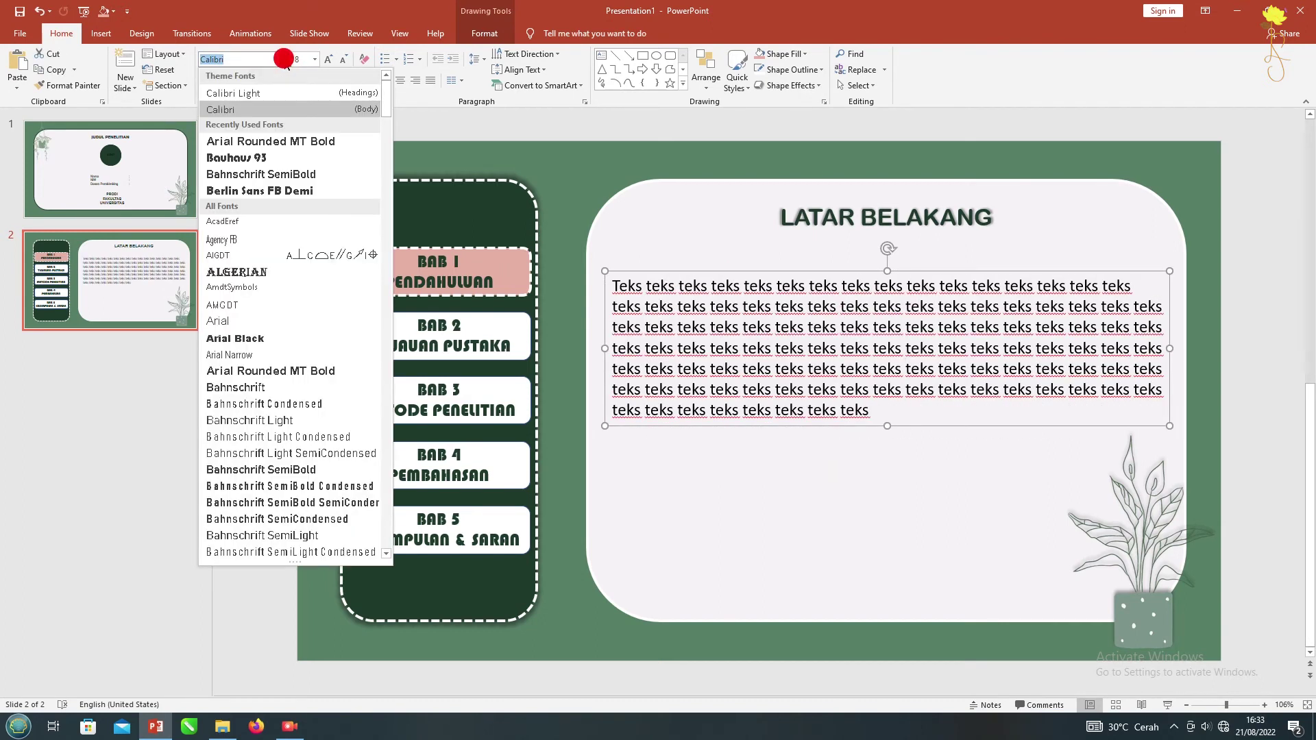
{"action": "left_click", "coordinate": [300, 453]}
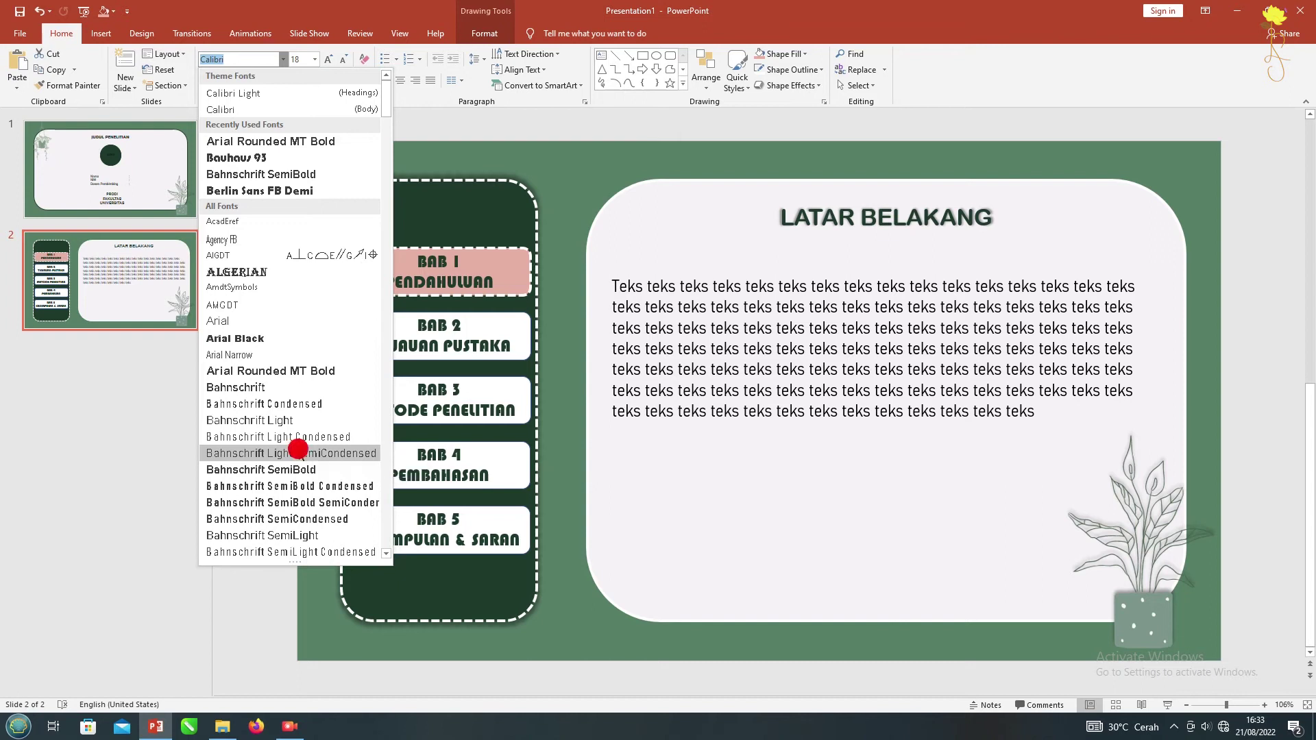
{"action": "left_click", "coordinate": [397, 59]}
{"action": "left_click", "coordinate": [409, 159]}
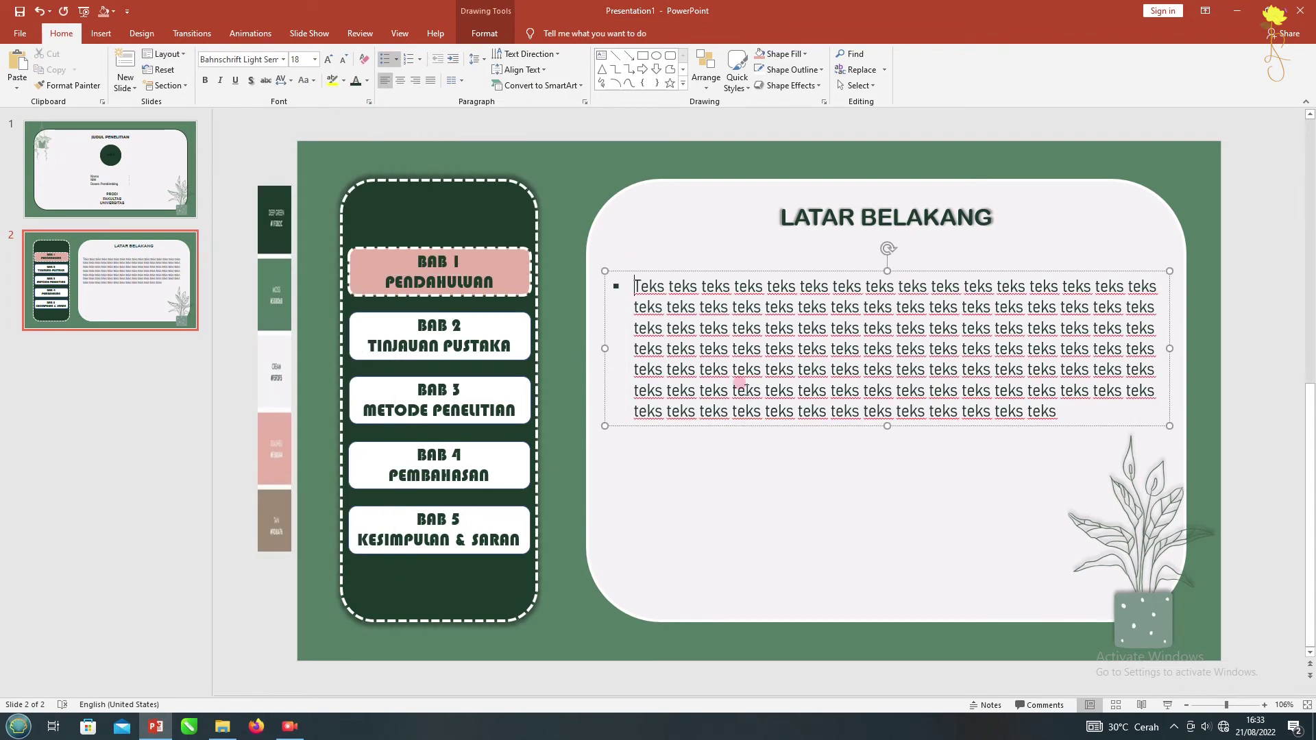
Split the text into three bullet paragraphs, each starting with a capital 'T'
{"action": "left_click", "coordinate": [634, 328]}
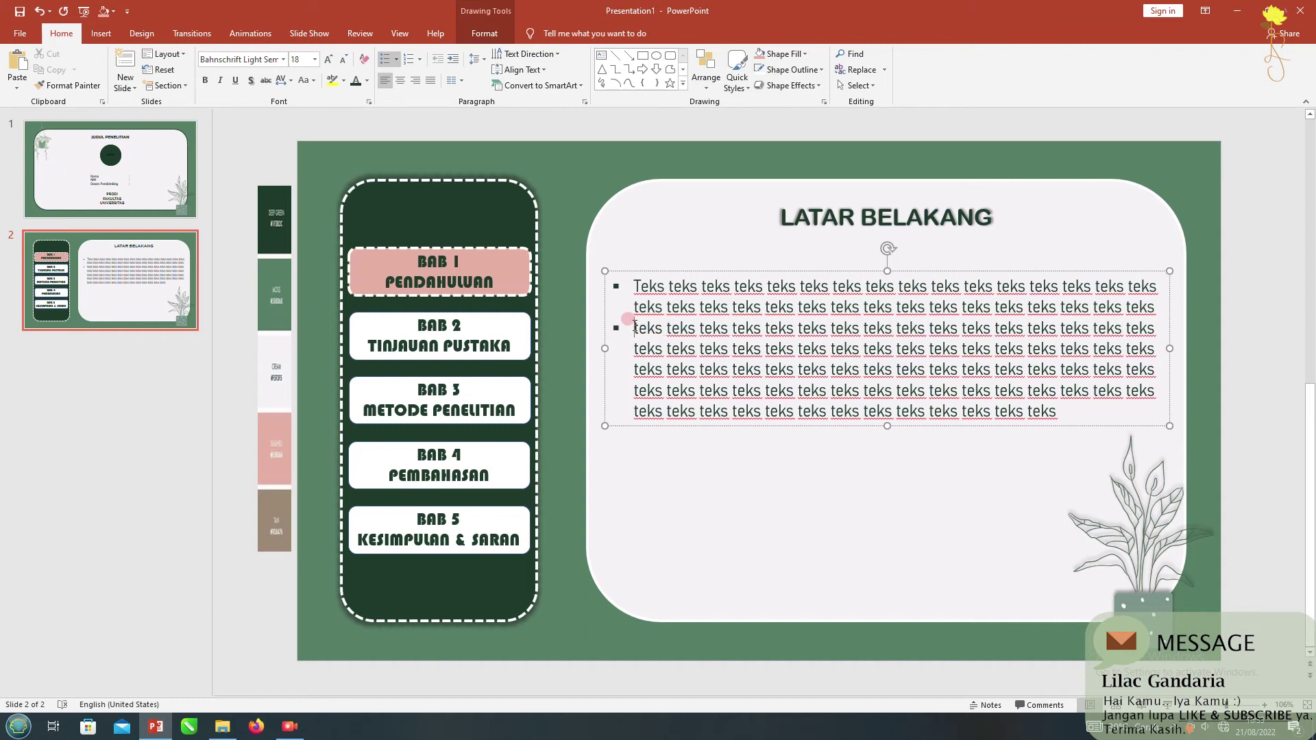
{"action": "key", "text": "Return"}
{"action": "left_click", "coordinate": [633, 374]}
{"action": "key", "text": "Return"}
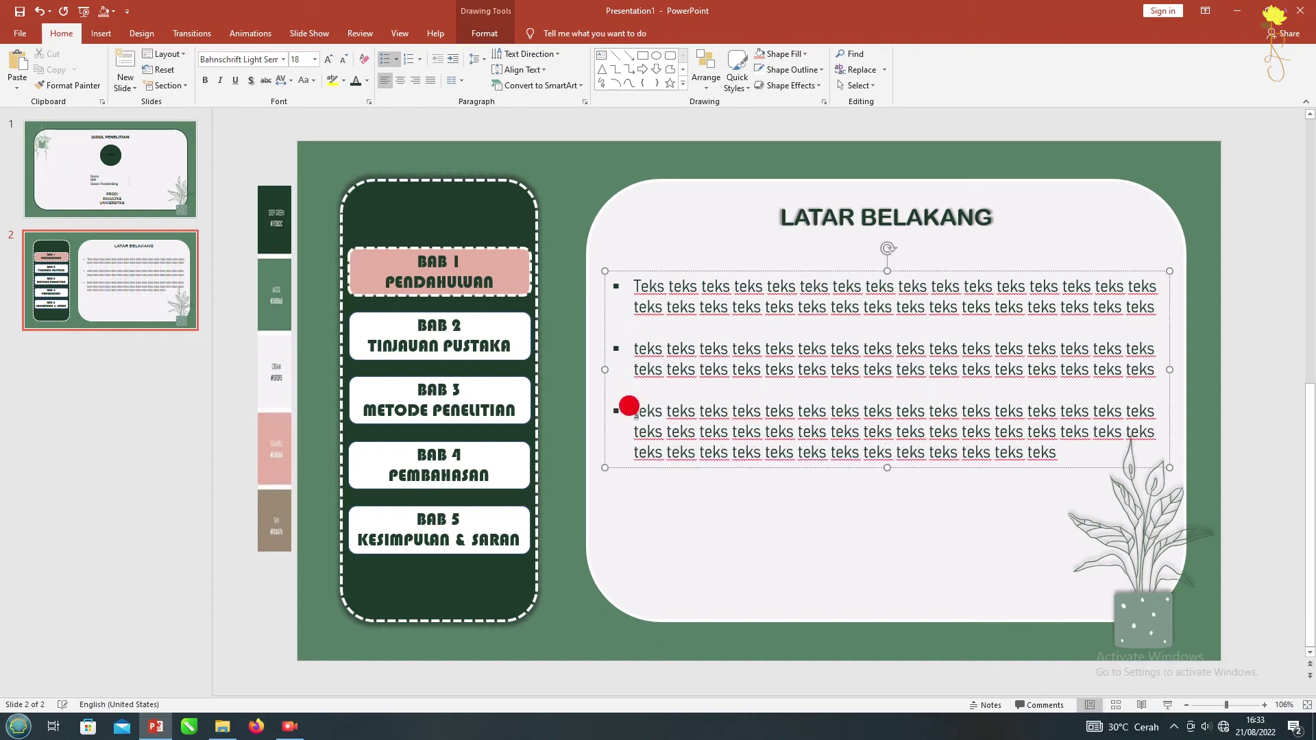
{"action": "left_click_drag", "start_coordinate": [629, 410], "coordinate": [642, 410]}
{"action": "type", "text": "T"}
{"action": "left_click_drag", "start_coordinate": [626, 348], "coordinate": [642, 348]}
{"action": "type", "text": "T"}
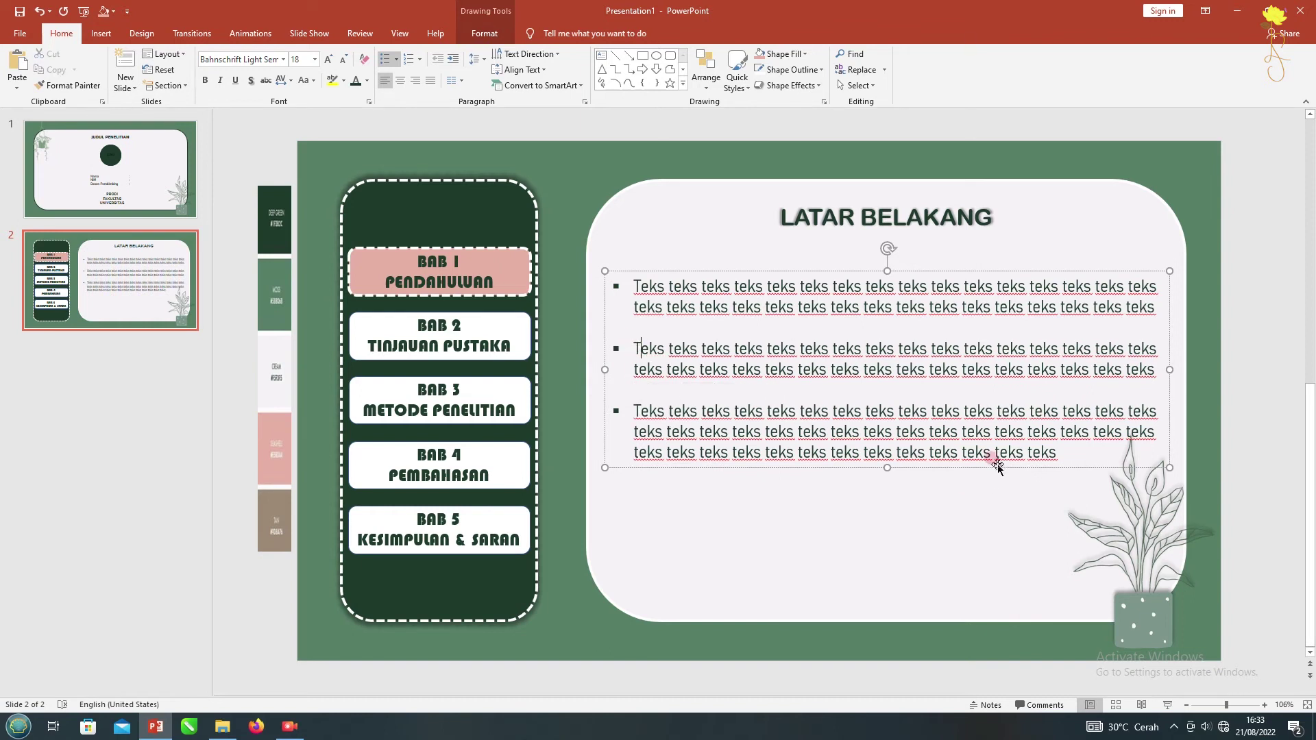
Delete the third bullet's last line and resize the text box so lines rewrap
{"action": "left_click_drag", "start_coordinate": [1059, 453], "coordinate": [630, 454]}
{"action": "key", "text": "Delete"}
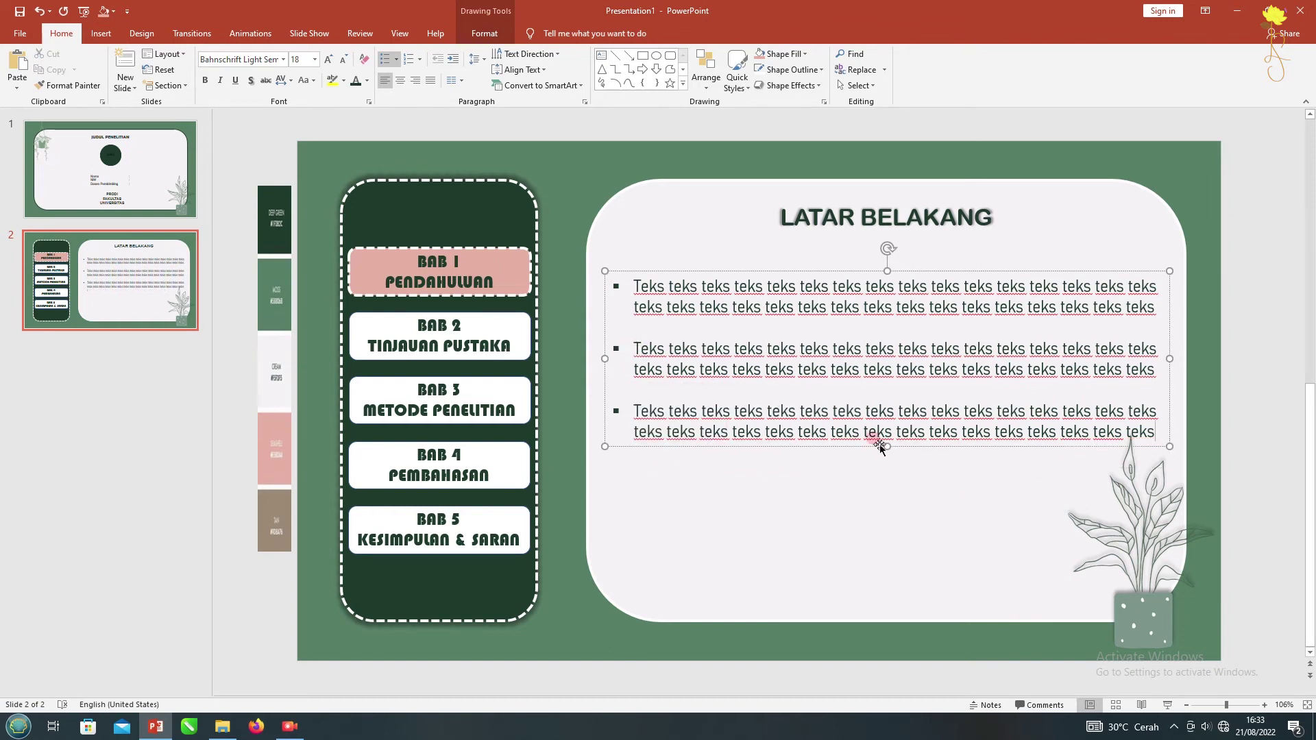
{"action": "left_click_drag", "start_coordinate": [1183, 354], "coordinate": [1103, 363]}
{"action": "left_click_drag", "start_coordinate": [606, 377], "coordinate": [626, 388]}
{"action": "left_click_drag", "start_coordinate": [1102, 390], "coordinate": [1137, 391]}
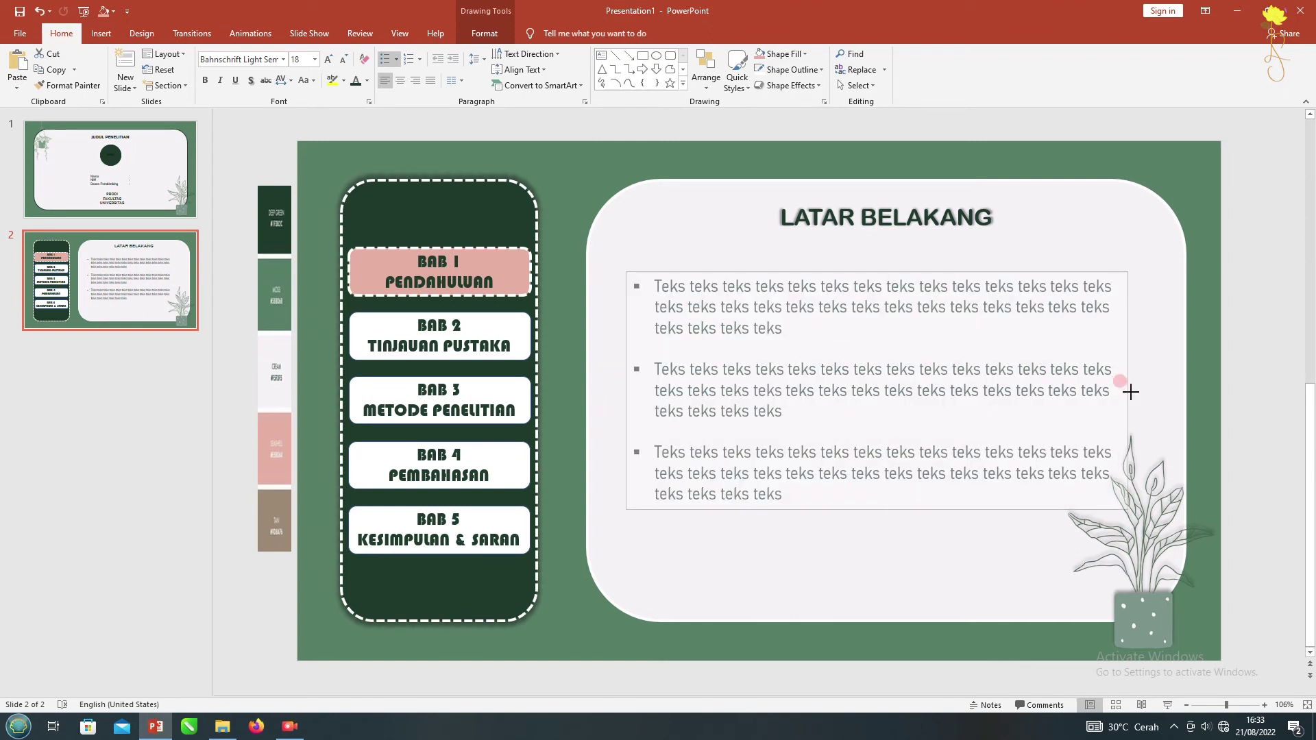
Lengthen the second bullet by pasting extra 'teks' words onto it
{"action": "left_click_drag", "start_coordinate": [789, 411], "coordinate": [668, 409]}
{"action": "key", "text": "ctrl+c"}
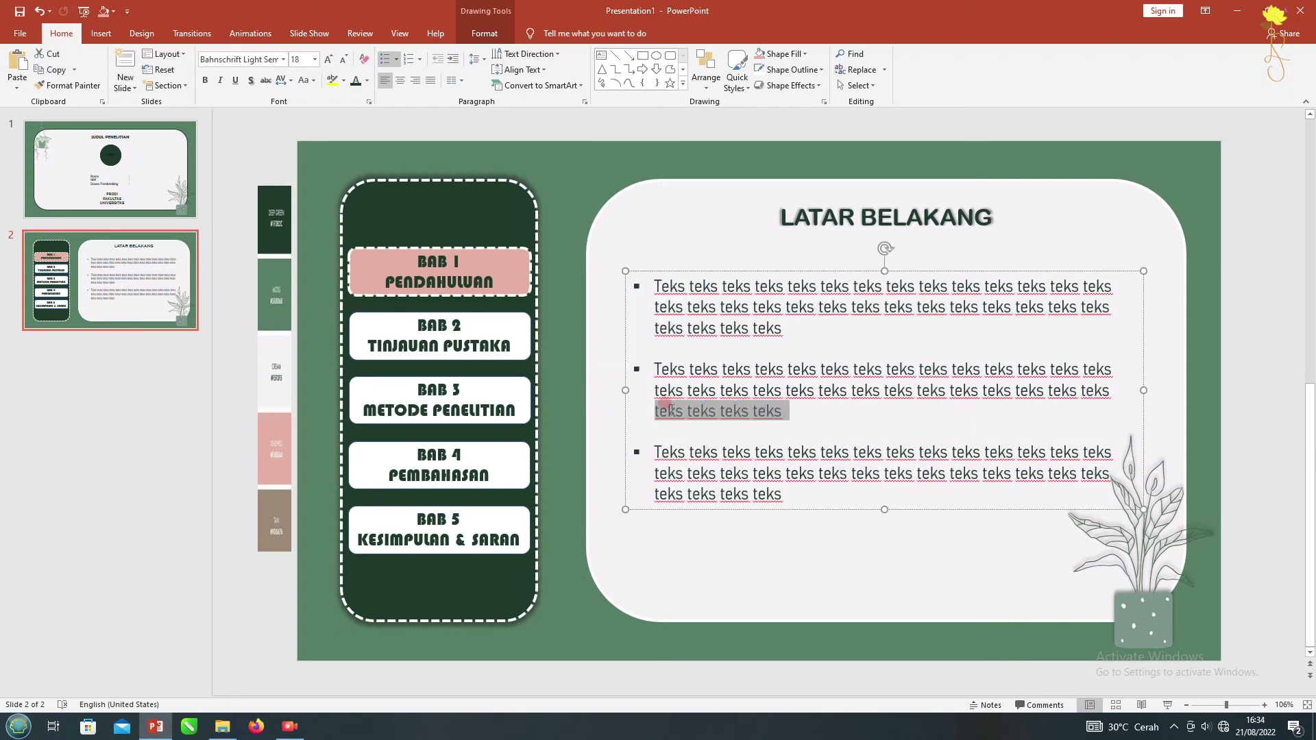
{"action": "left_click", "coordinate": [783, 411]}
{"action": "key", "text": "Return"}
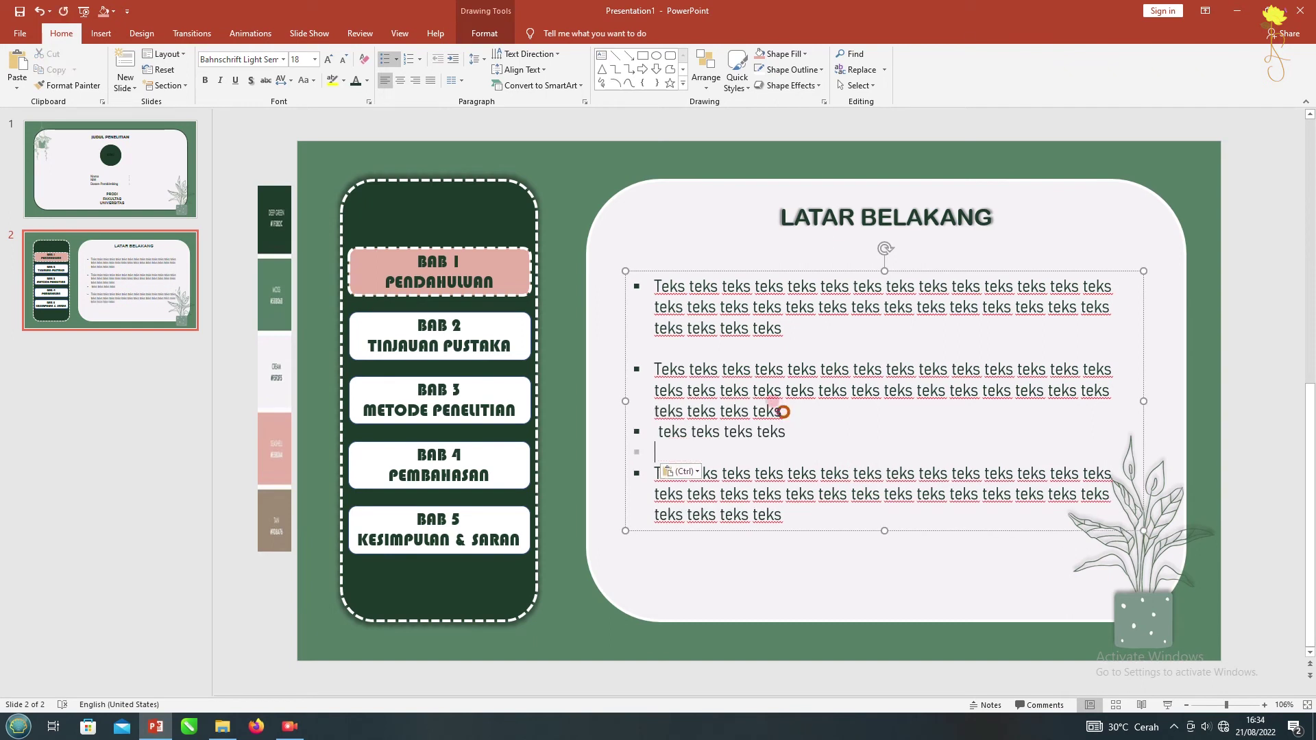
{"action": "key", "text": "BackSpace"}
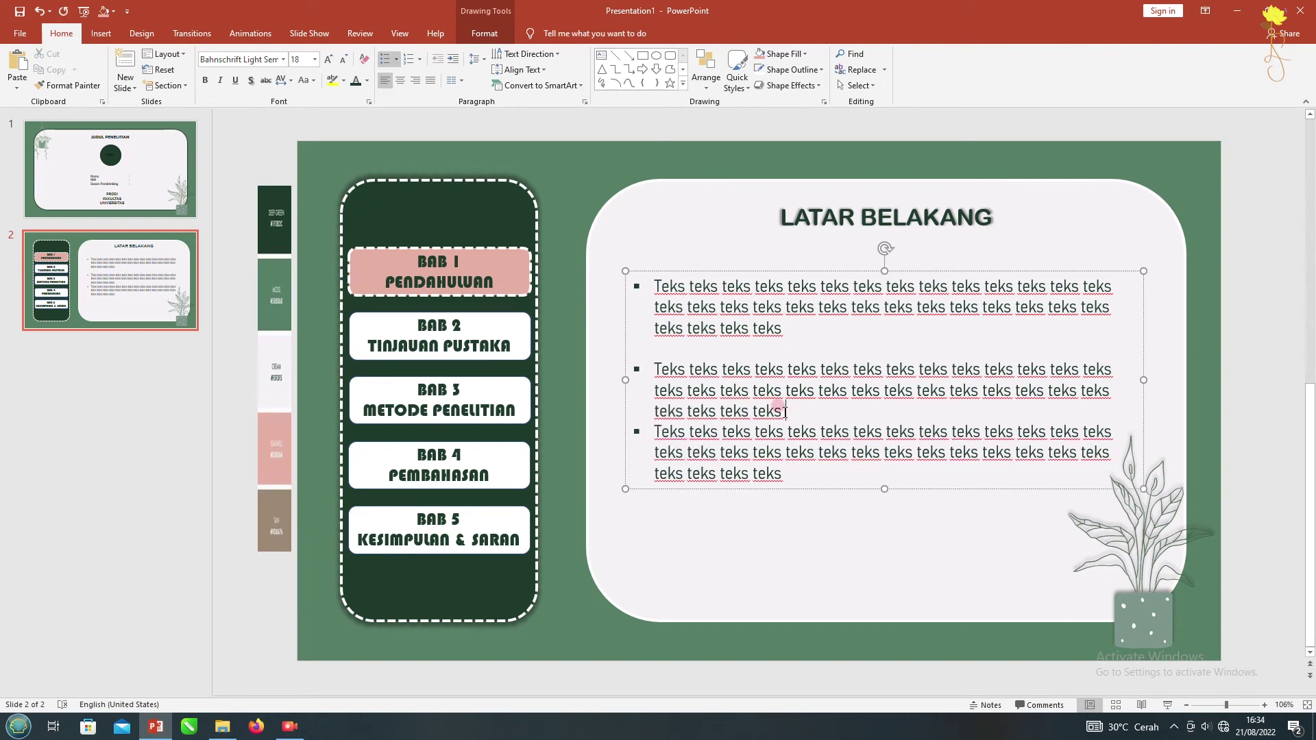
{"action": "key", "text": "ctrl+v"}
{"action": "left_click", "coordinate": [947, 410]}
{"action": "type", "text": "teks teks teks"}
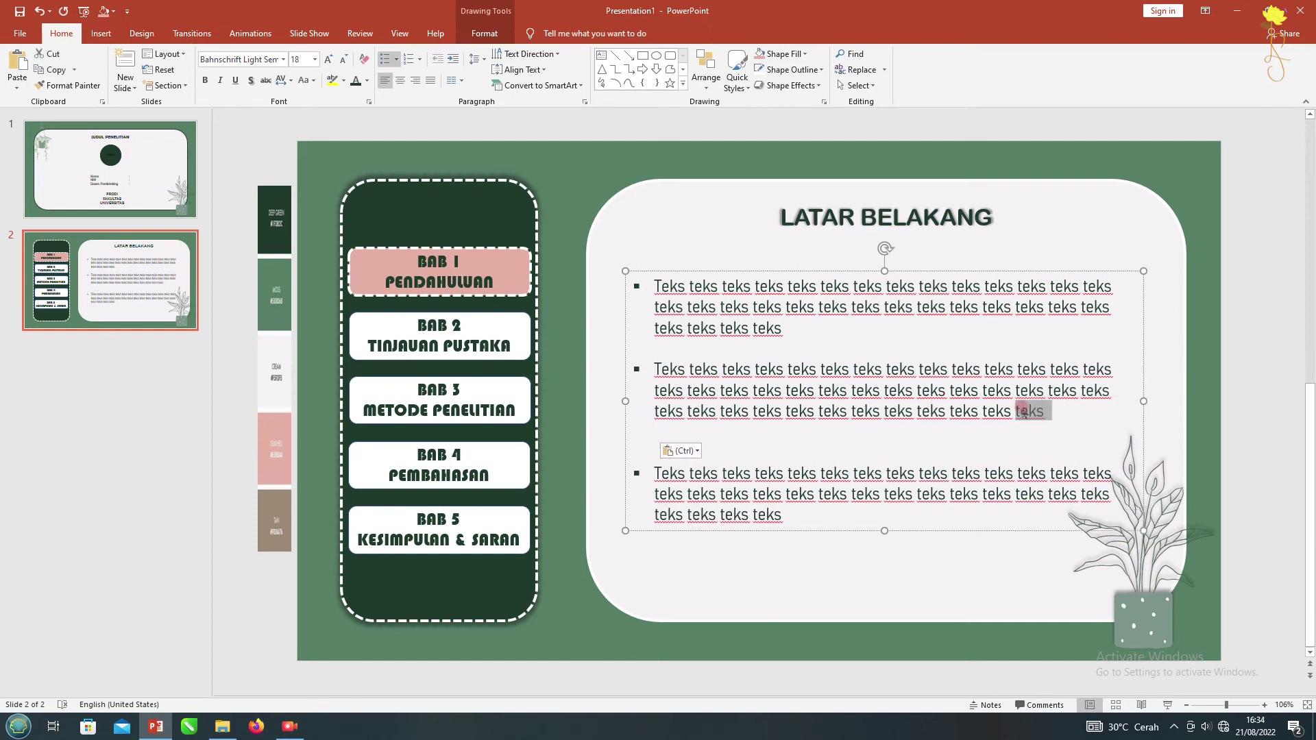
{"action": "left_click_drag", "start_coordinate": [1056, 412], "coordinate": [1025, 417]}
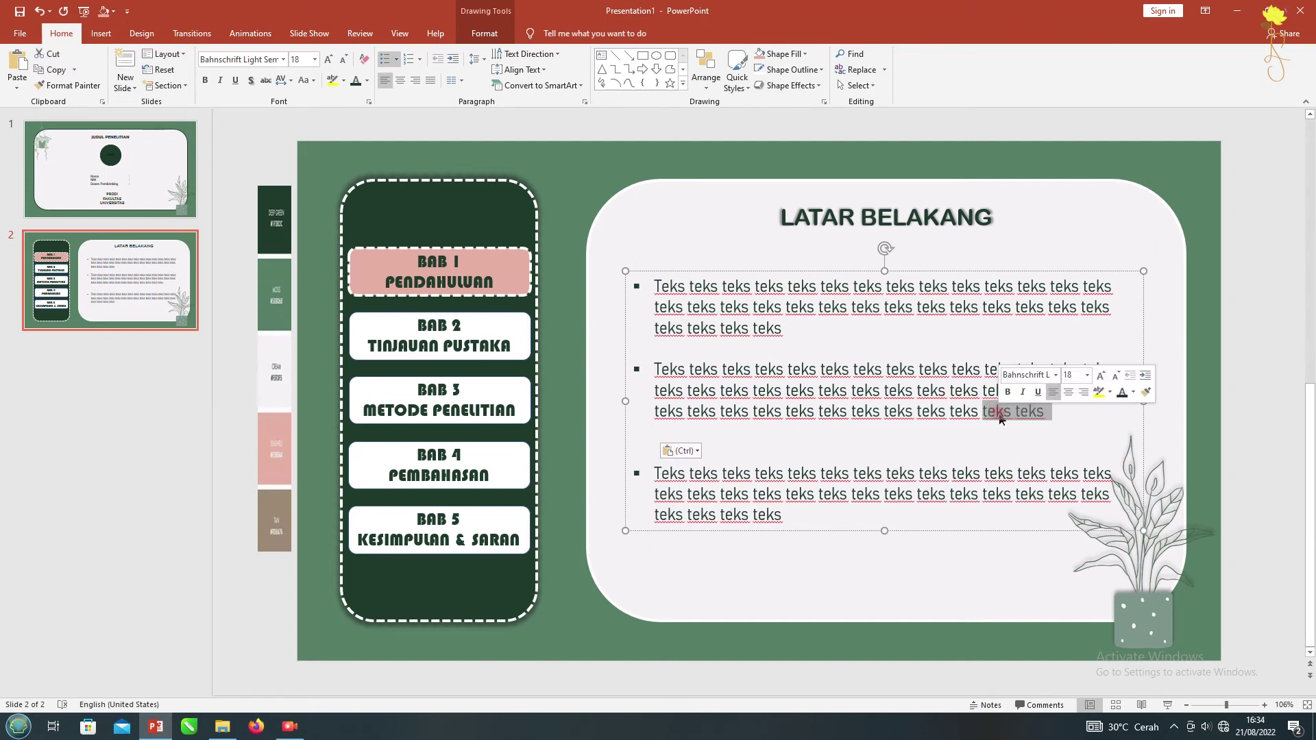
Leave unbulleted blank spacer lines between the paragraphs
{"action": "key", "text": "Down"}
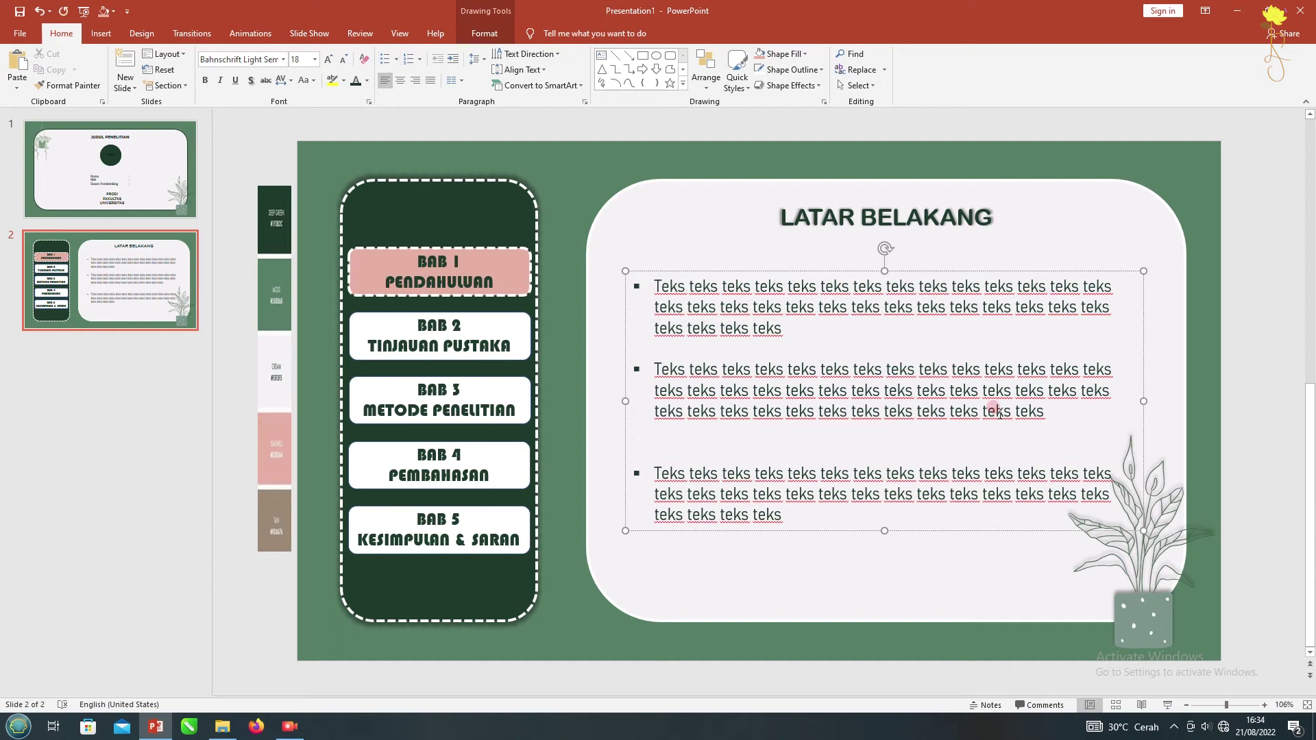
{"action": "key", "text": "BackSpace"}
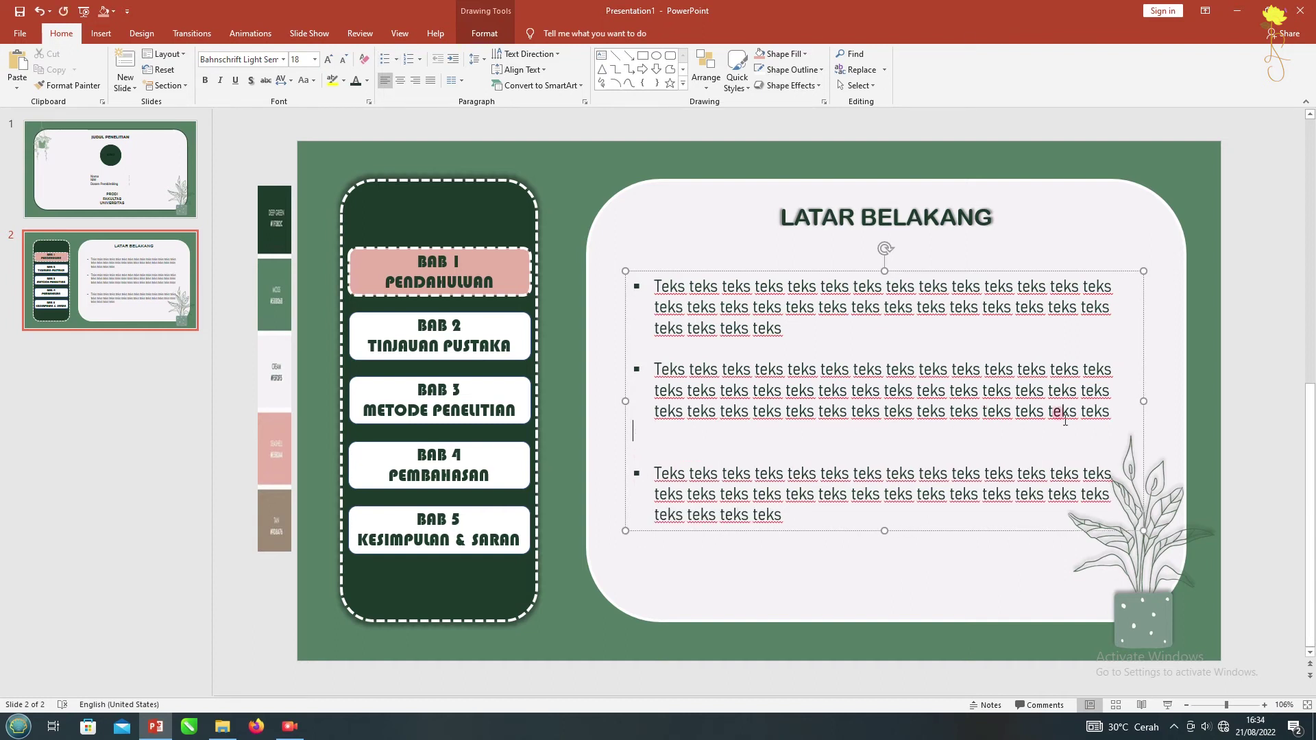
{"action": "key", "text": "BackSpace"}
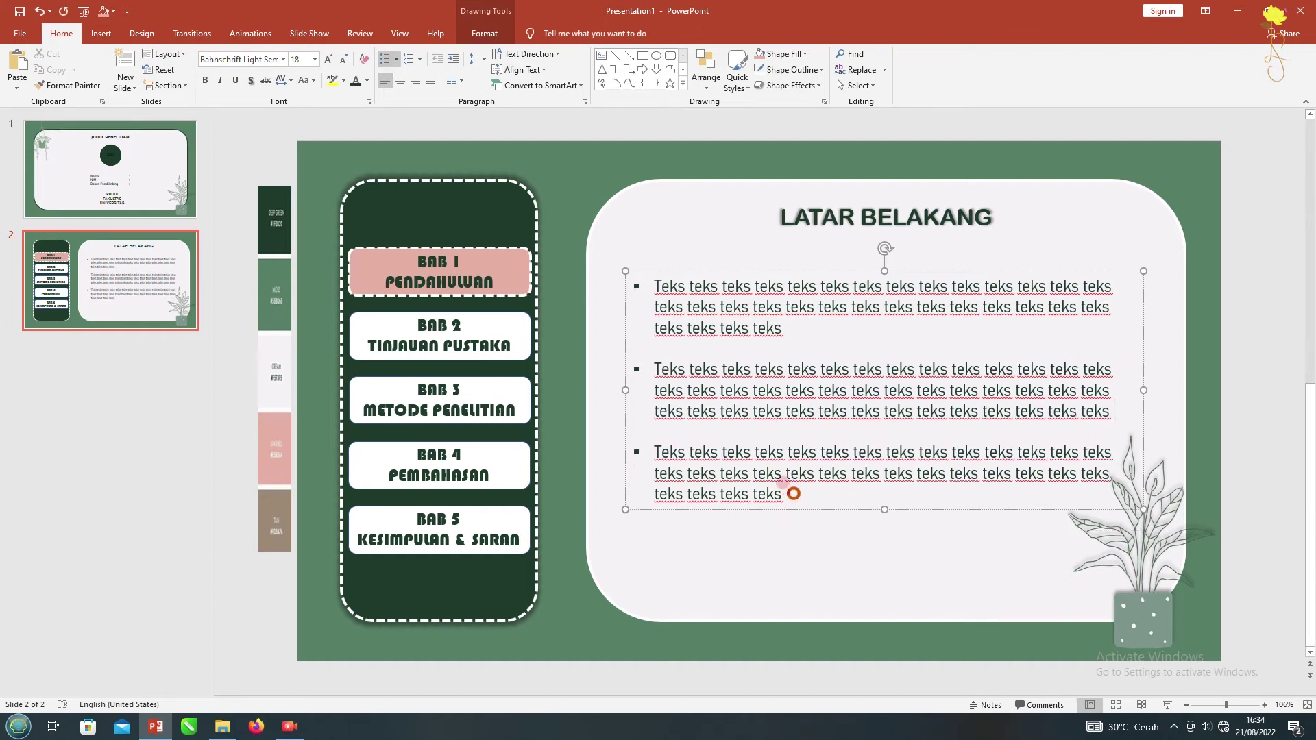
{"action": "key", "text": "Return"}
{"action": "key", "text": "ctrl+z"}
{"action": "key", "text": "ctrl+z"}
{"action": "key", "text": "ctrl+z"}
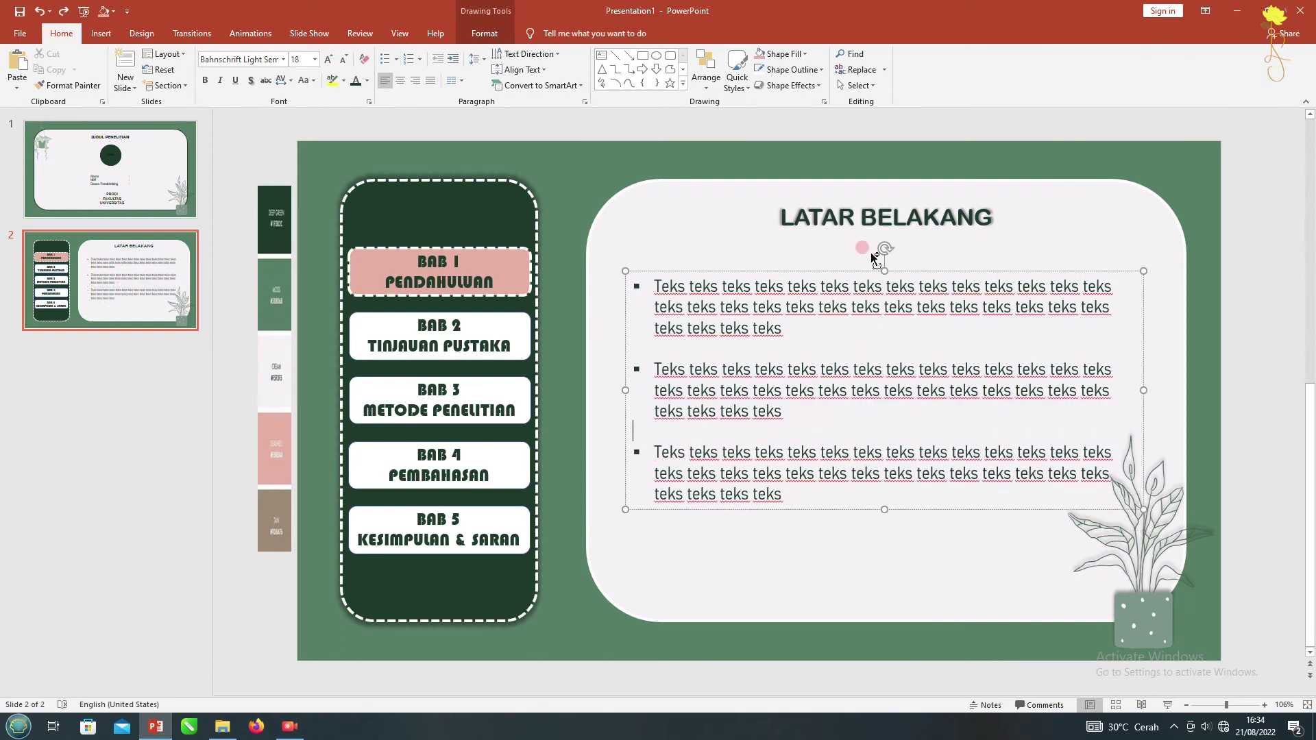
{"action": "key", "text": "ctrl+z"}
Adjust the text box width and set it slightly lower on the card
{"action": "left_click_drag", "start_coordinate": [1102, 389], "coordinate": [1136, 407]}
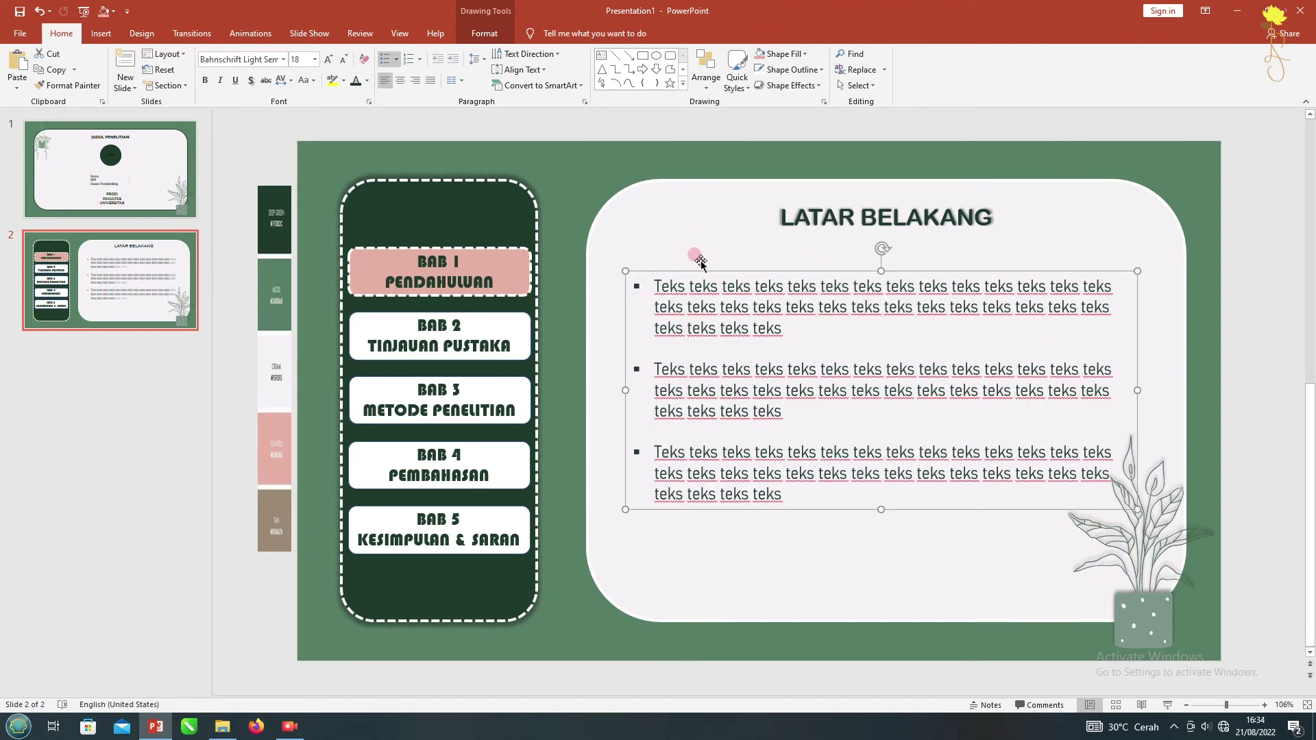
{"action": "left_click_drag", "start_coordinate": [702, 273], "coordinate": [705, 272]}
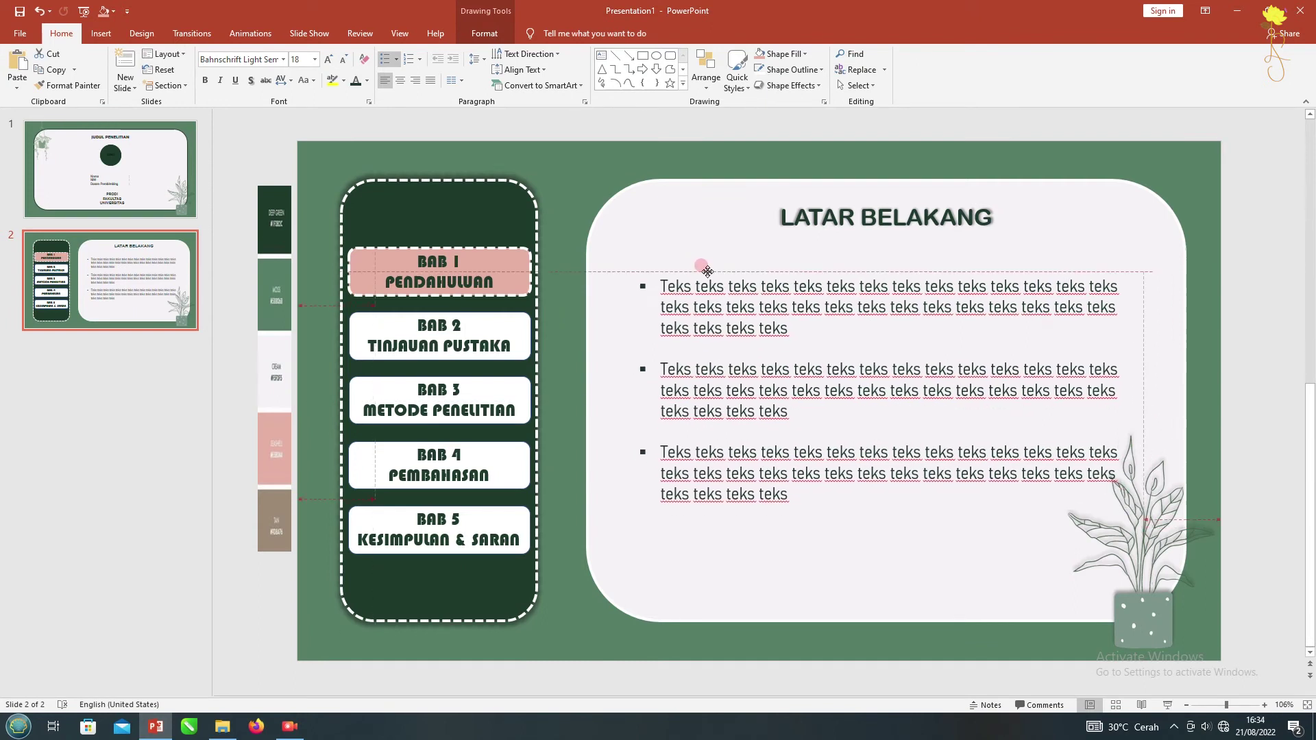
{"action": "left_click_drag", "start_coordinate": [705, 272], "coordinate": [701, 275]}
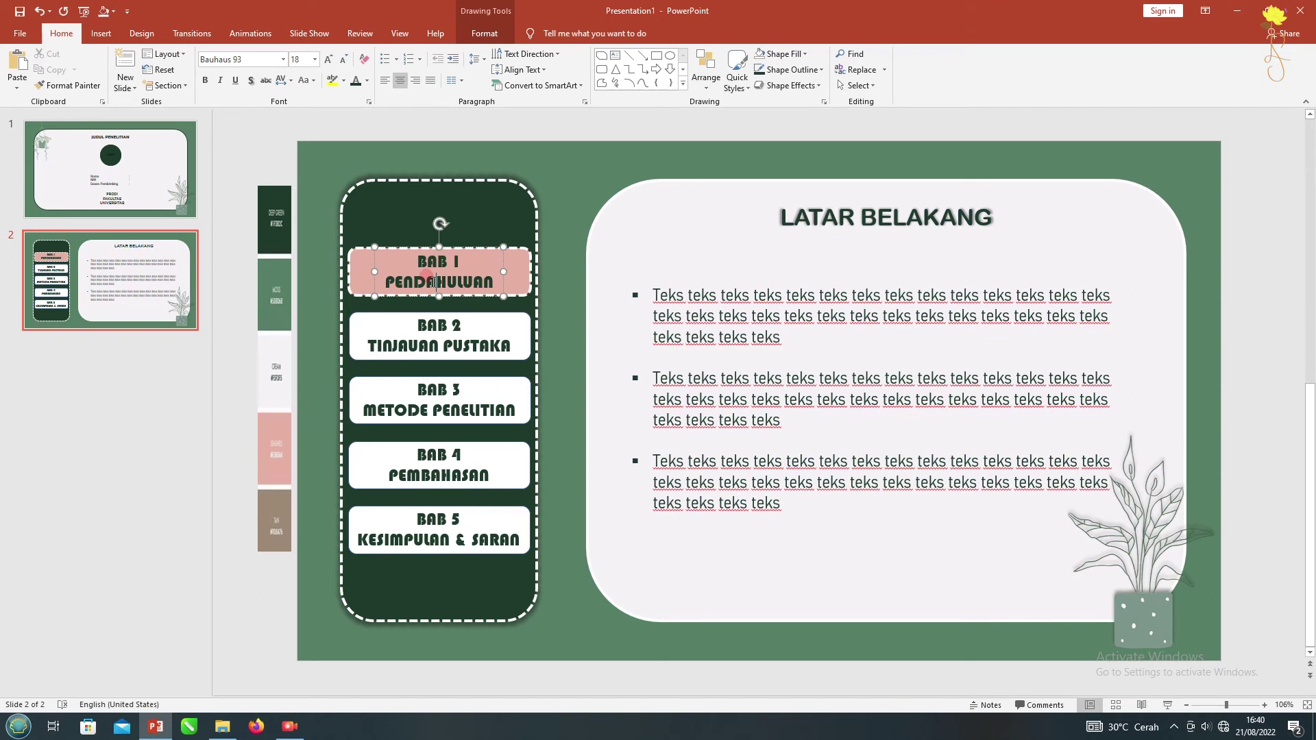
{"action": "triple_click", "coordinate": [433, 283]}
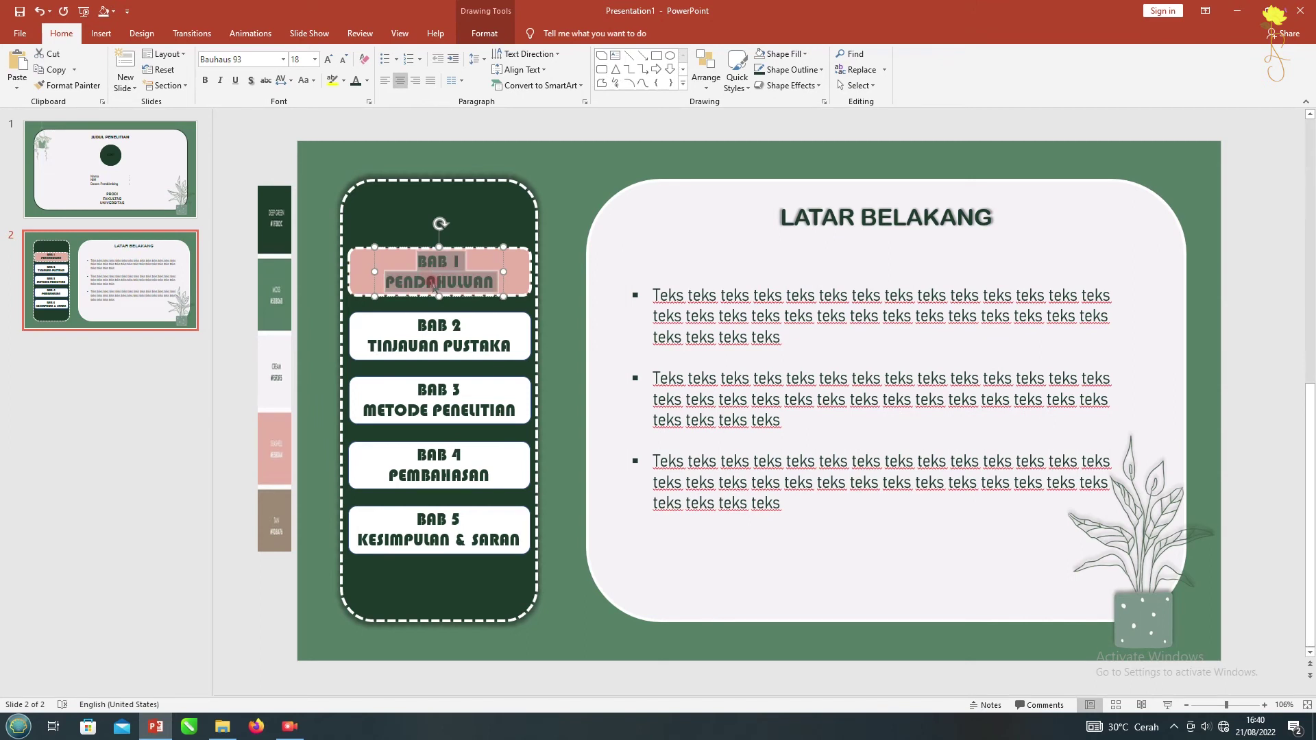
Make the BAB 1 PENDAHULUAN label text white
{"action": "left_click", "coordinate": [367, 80]}
{"action": "left_click", "coordinate": [447, 126]}
{"action": "left_click", "coordinate": [236, 161]}
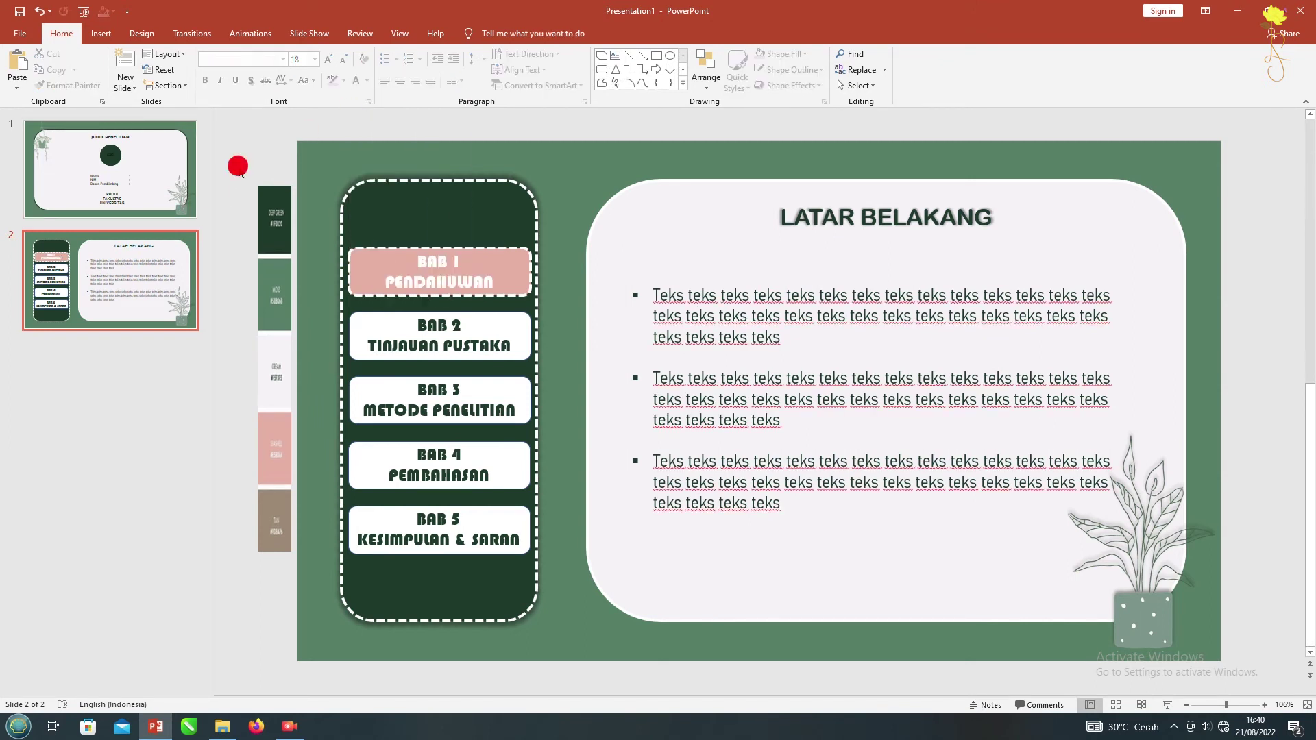
Duplicate slide 2 as slide 3 and delete its bulleted text box
{"action": "right_click", "coordinate": [135, 283]}
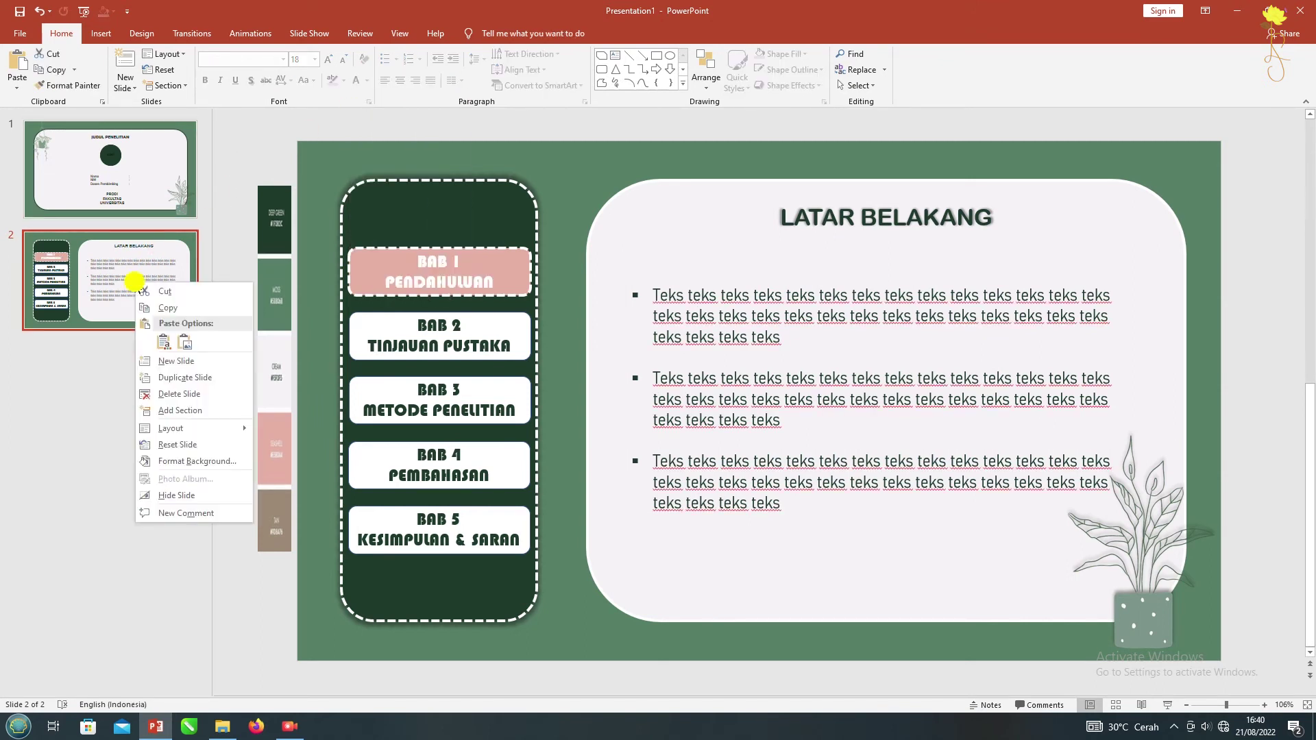
{"action": "left_click", "coordinate": [166, 379]}
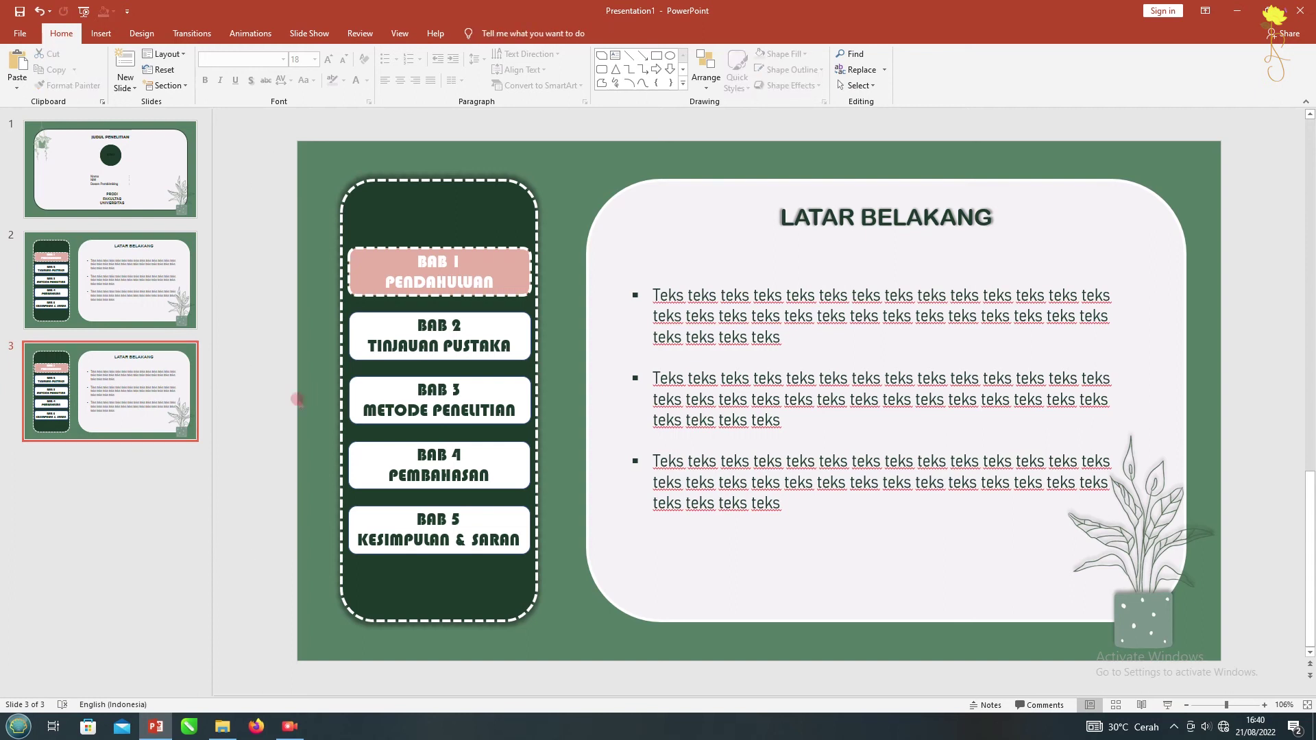
{"action": "left_click", "coordinate": [755, 283]}
{"action": "key", "text": "Delete"}
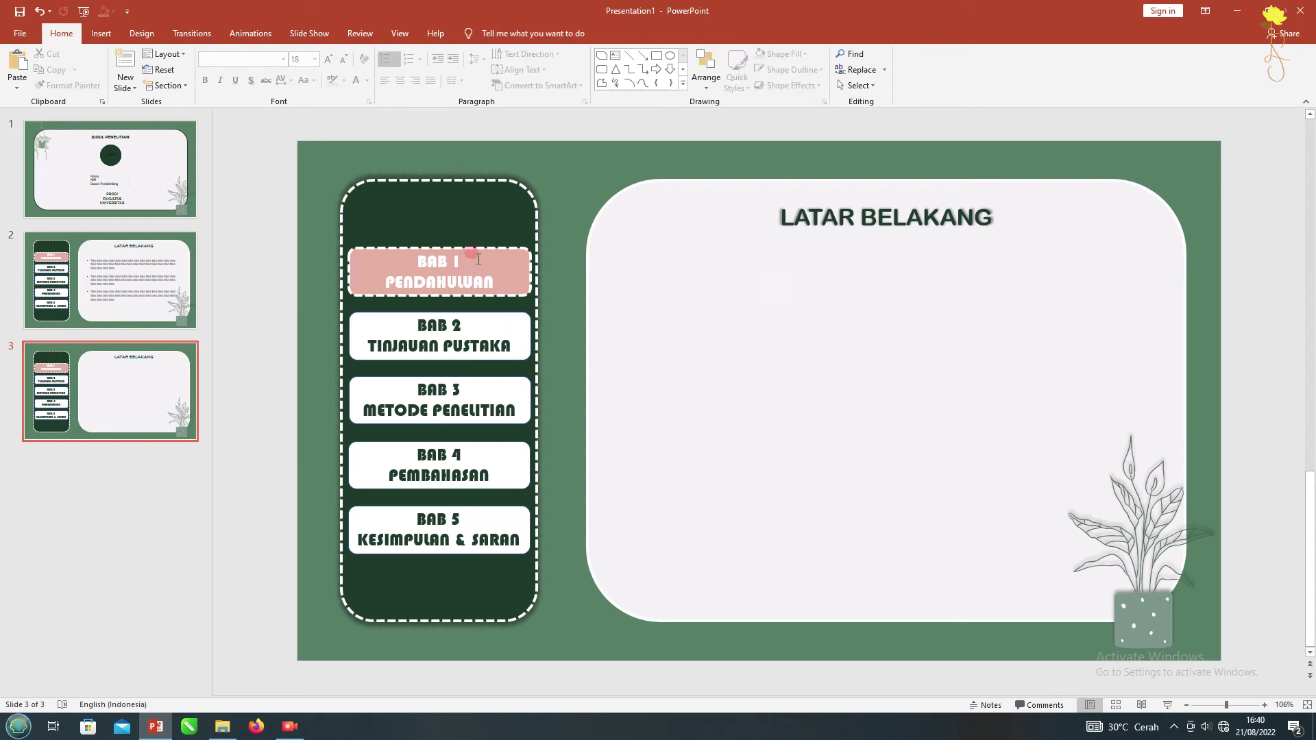
{"action": "left_click", "coordinate": [454, 340]}
Clear the BAB 2 label text and change the BAB 2 box's outline
{"action": "key", "text": "ctrl+a"}
{"action": "key", "text": "Delete"}
{"action": "left_click", "coordinate": [348, 330]}
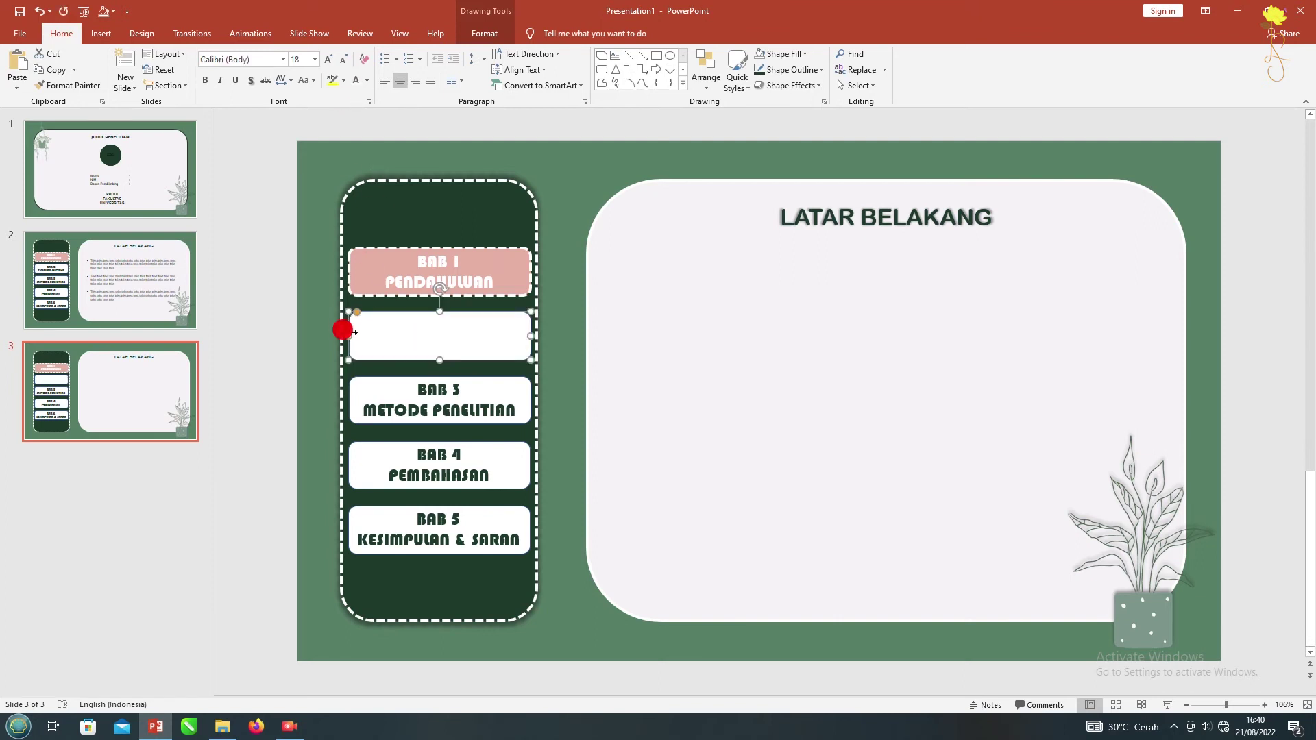
{"action": "left_click", "coordinate": [795, 69]}
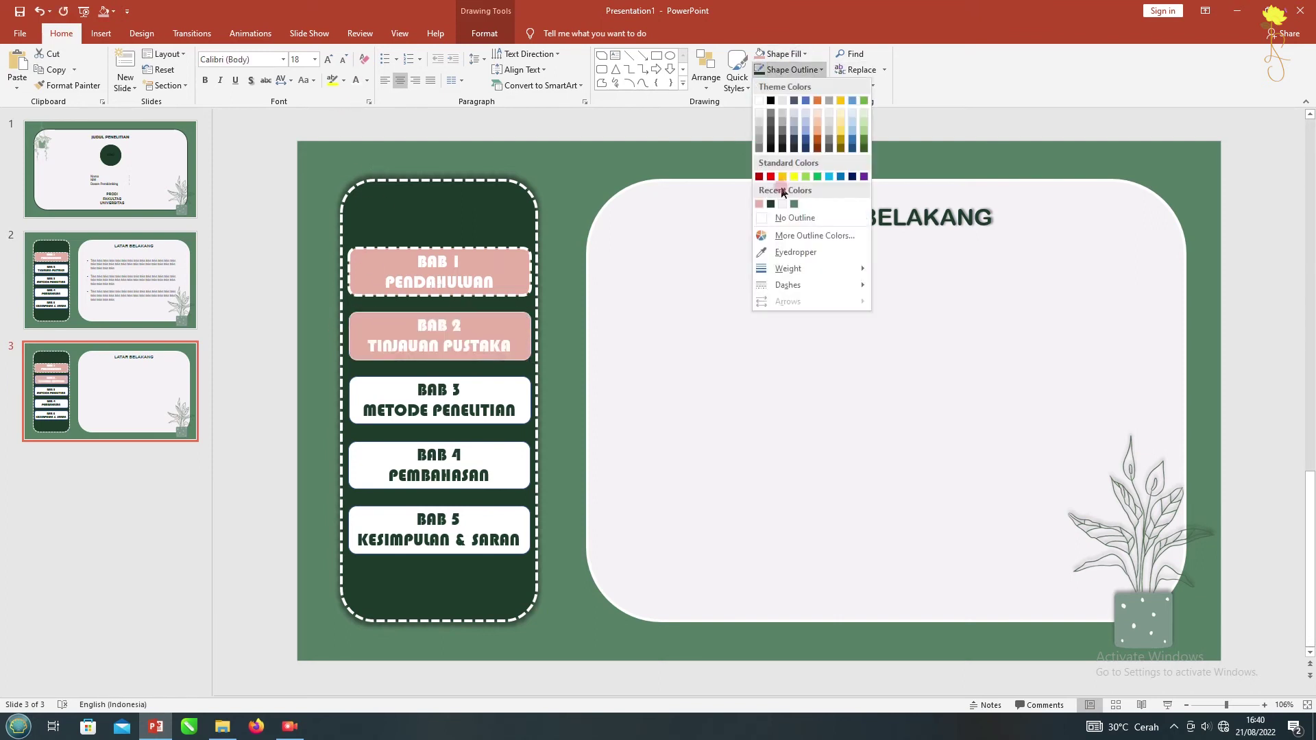
{"action": "left_click", "coordinate": [769, 218]}
Make the BAB 1 box near-white with dark green text
{"action": "left_click", "coordinate": [362, 266]}
{"action": "left_click", "coordinate": [781, 54]}
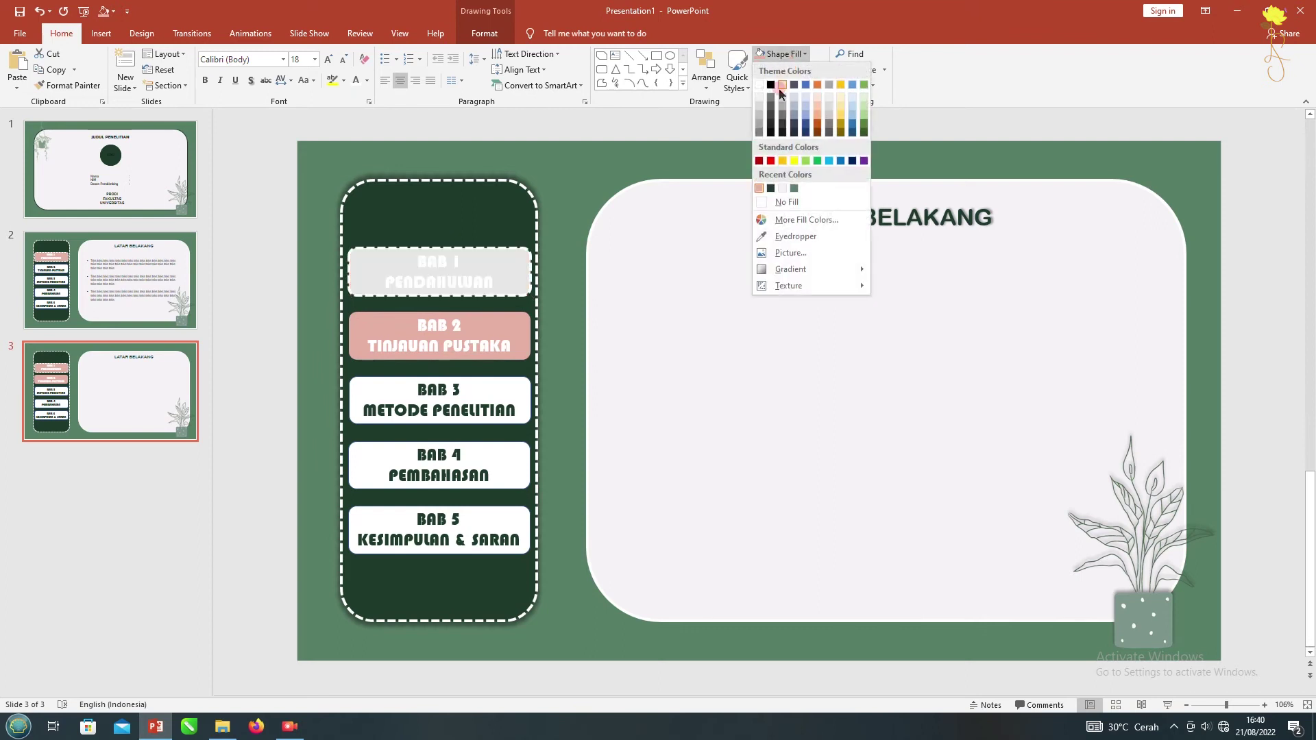
{"action": "left_click", "coordinate": [782, 188]}
{"action": "triple_click", "coordinate": [421, 264]}
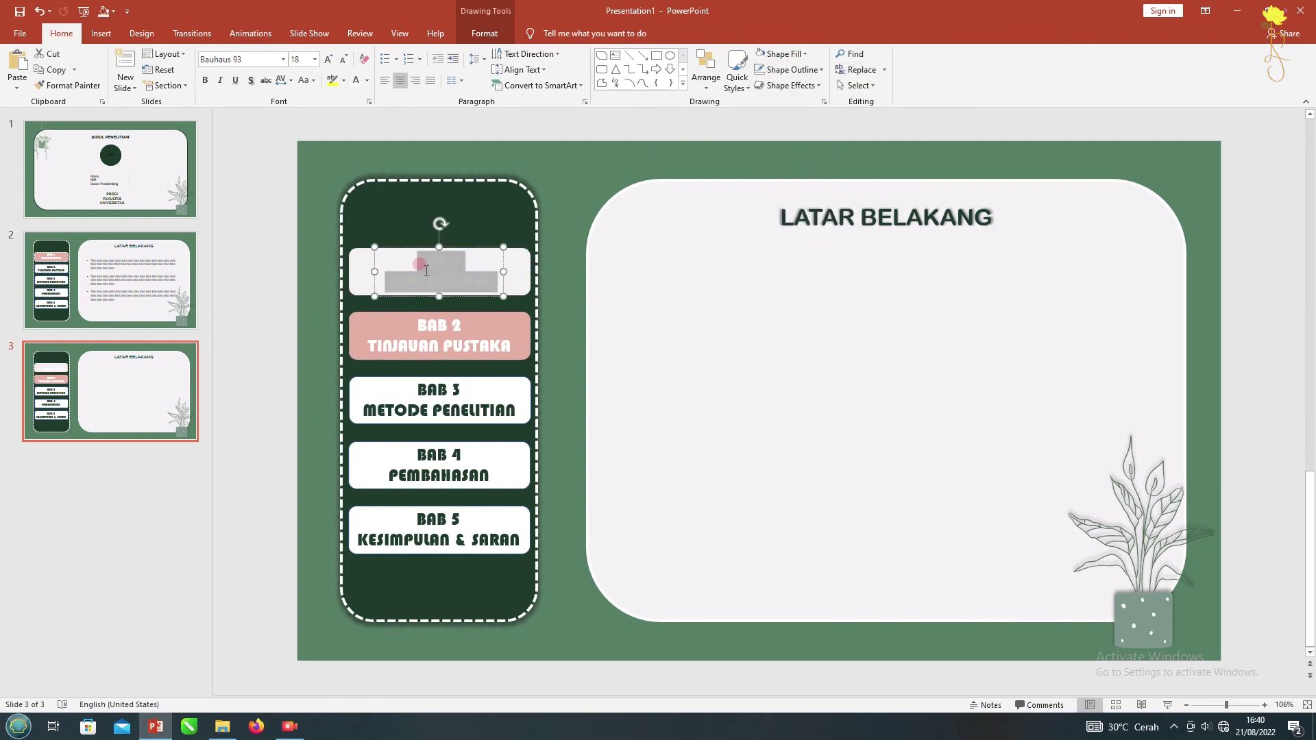
{"action": "left_click", "coordinate": [367, 81]}
{"action": "left_click", "coordinate": [362, 184]}
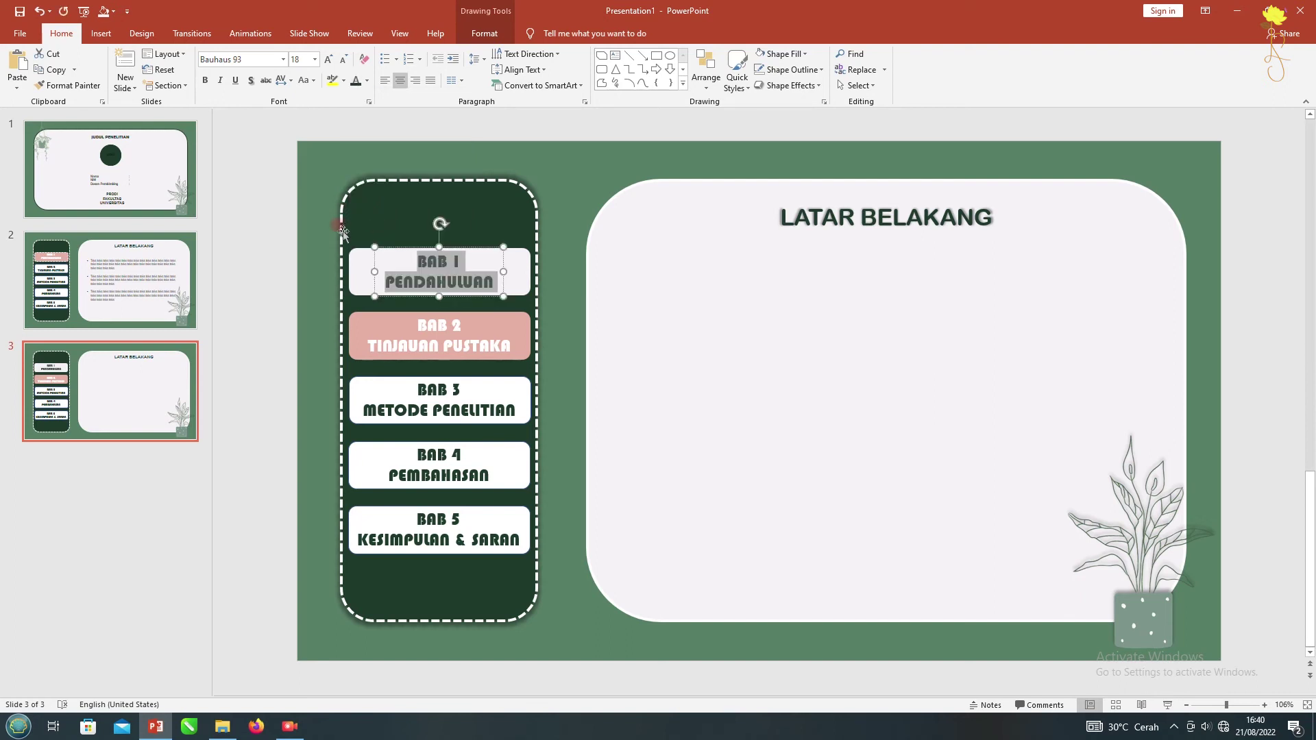
Give the BAB 2 box a new outline colour and a 2¼ pt outline weight
{"action": "left_click", "coordinate": [373, 319]}
{"action": "left_click", "coordinate": [354, 322]}
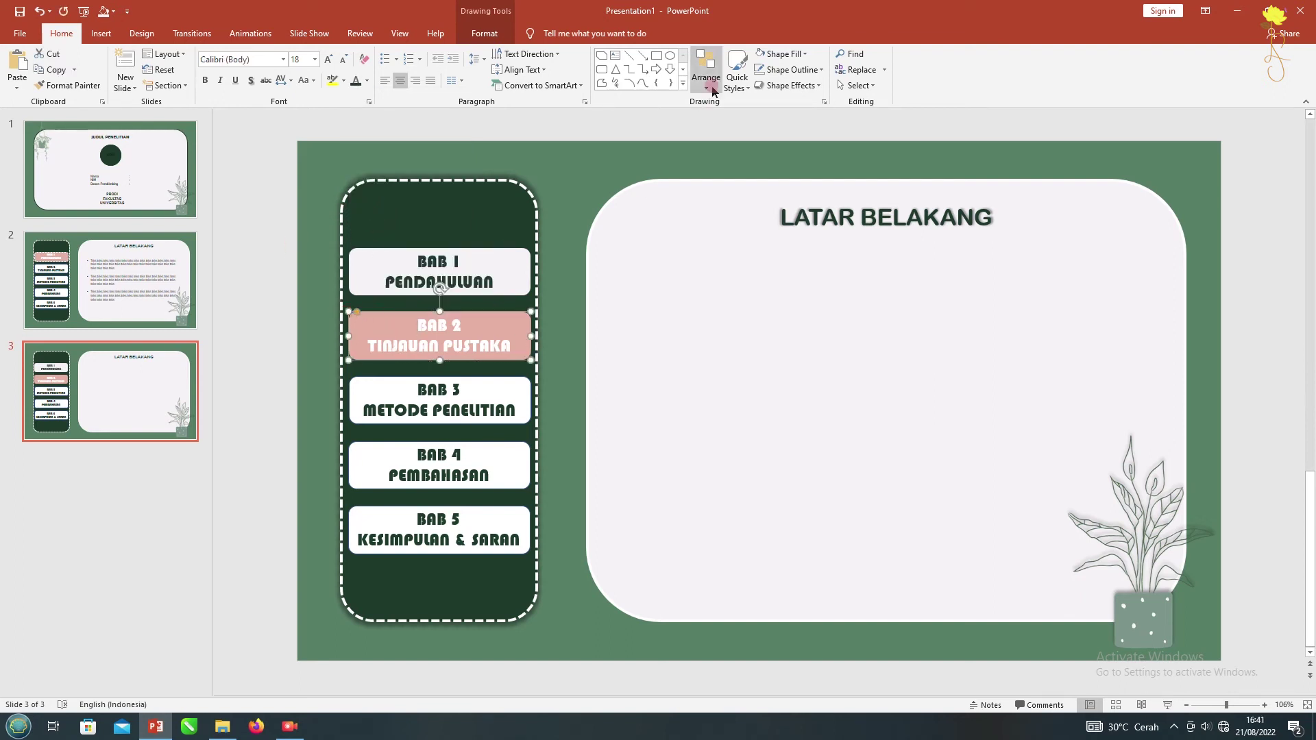
{"action": "left_click", "coordinate": [792, 70]}
{"action": "left_click", "coordinate": [771, 122]}
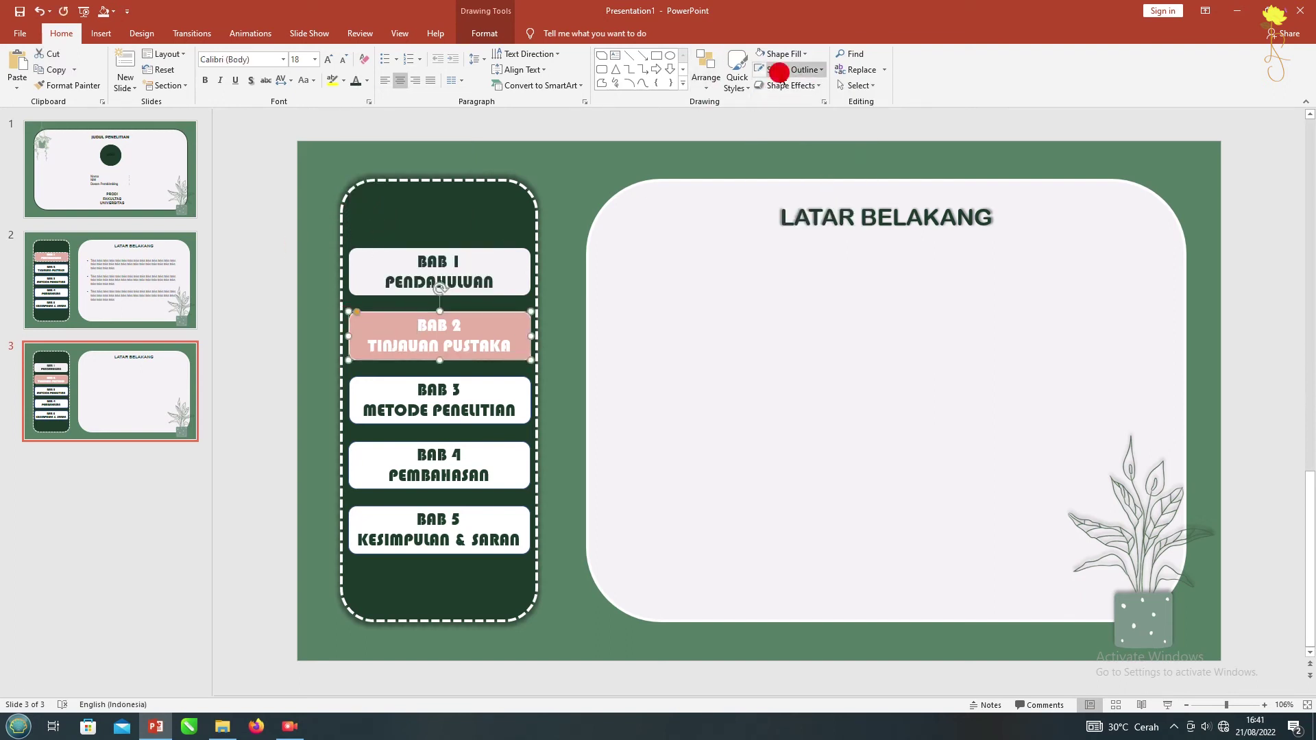
{"action": "left_click", "coordinate": [792, 69]}
{"action": "left_click", "coordinate": [869, 302]}
{"action": "left_click", "coordinate": [791, 71]}
{"action": "mouse_move", "coordinate": [789, 268]}
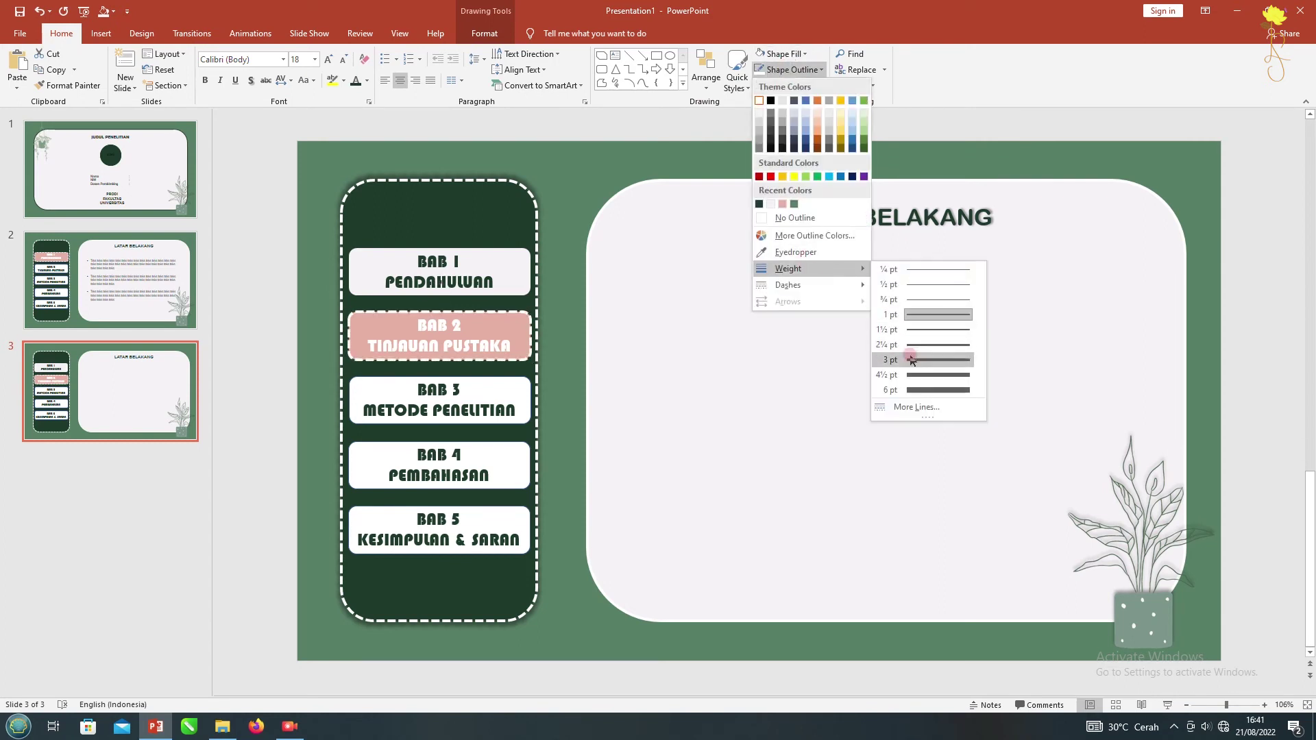
{"action": "left_click", "coordinate": [911, 344]}
{"action": "left_click", "coordinate": [89, 288]}
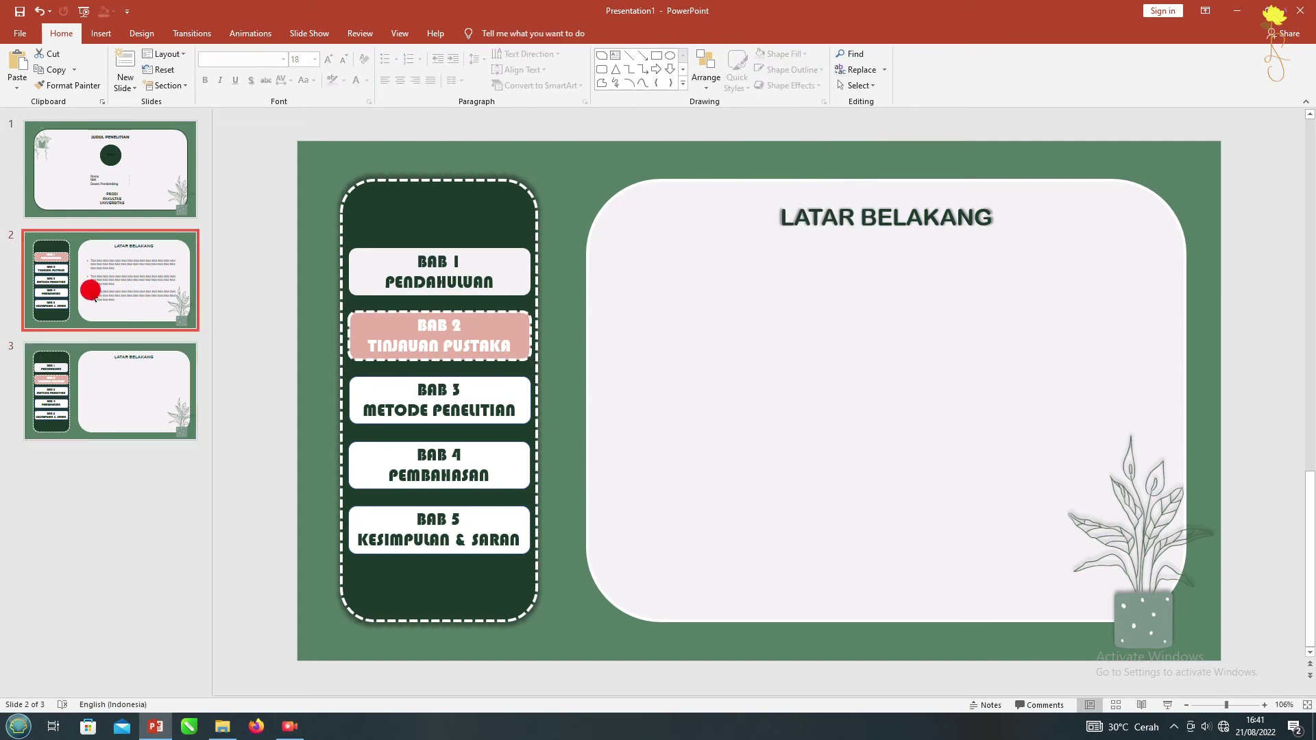
Retitle slide 3's heading to 'KERANGKA PIKIR'
{"action": "left_click", "coordinate": [116, 370]}
{"action": "left_click", "coordinate": [847, 218]}
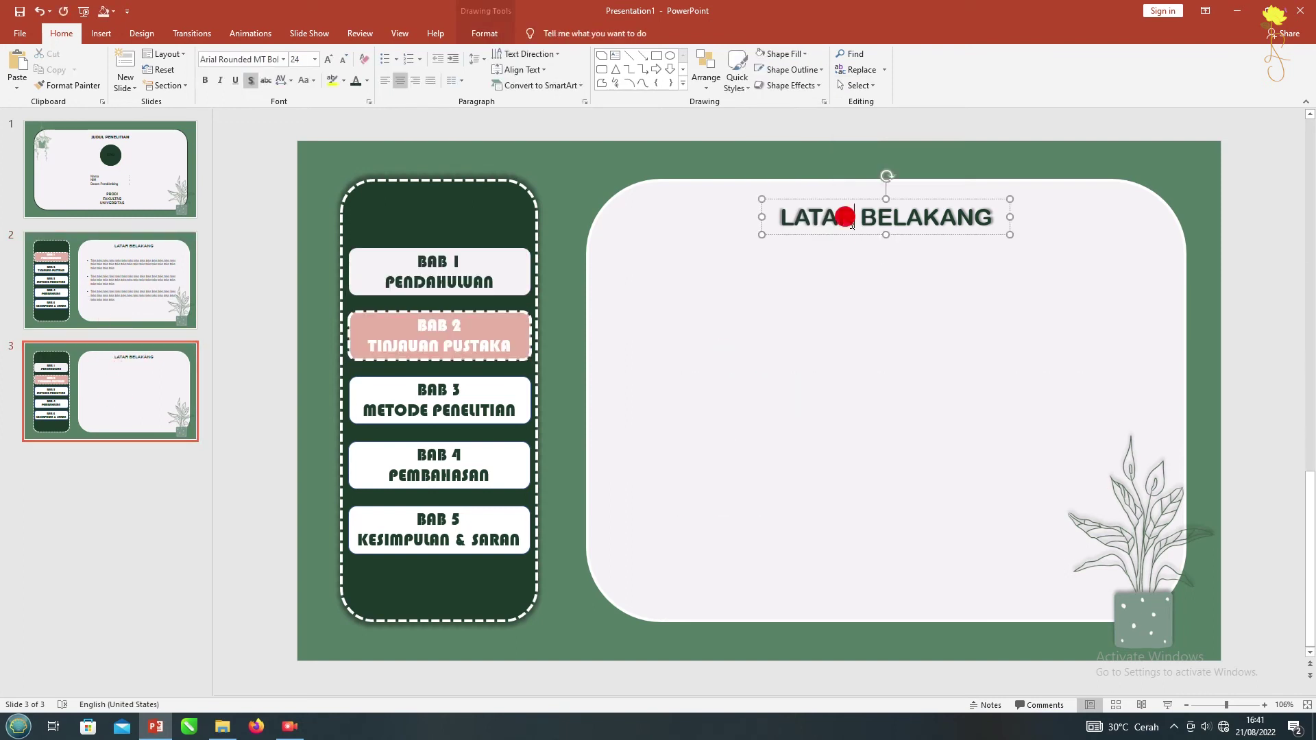
{"action": "triple_click", "coordinate": [850, 223]}
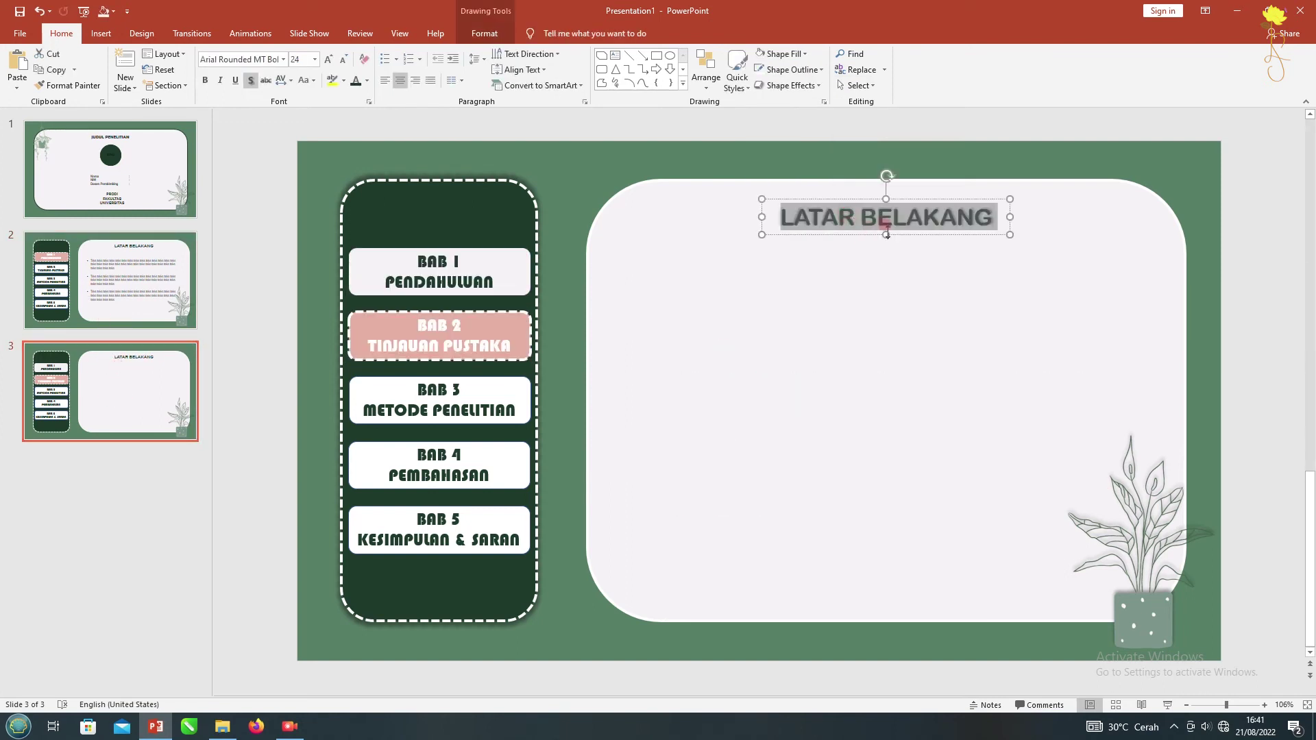
{"action": "type", "text": "KERANGKA PIKIR"}
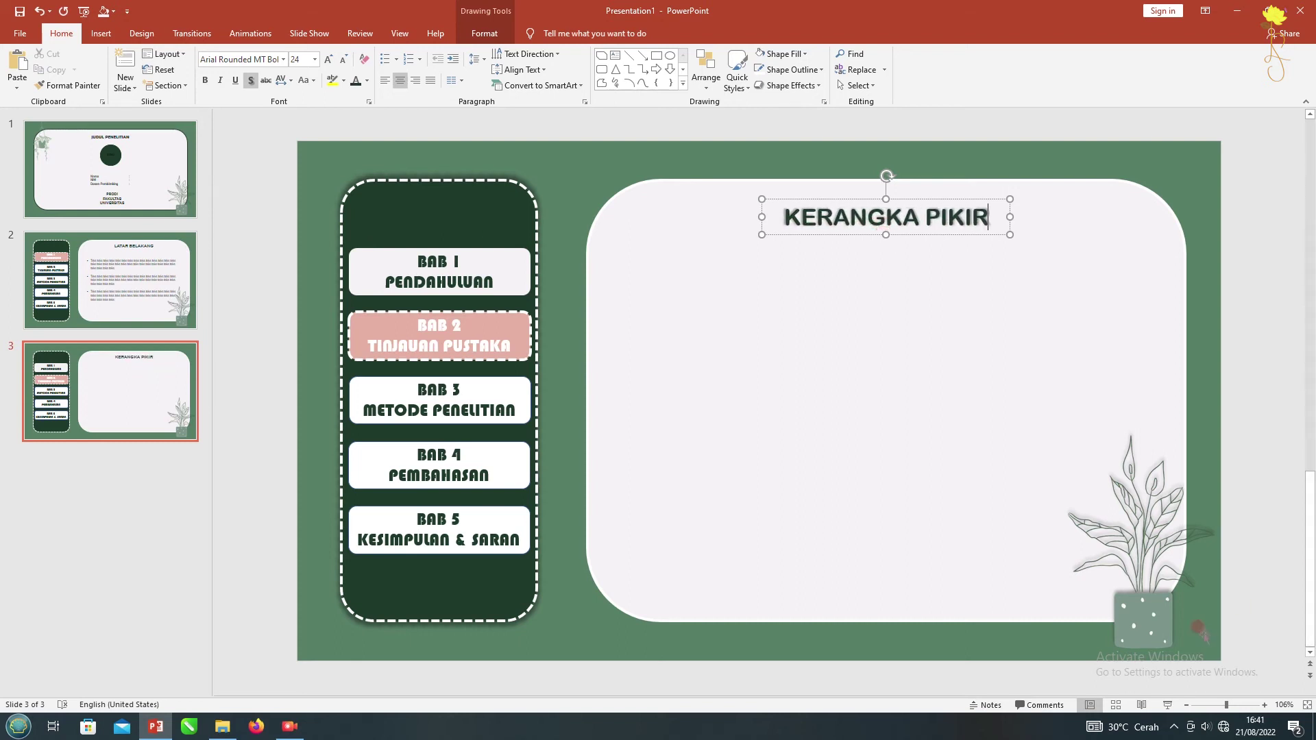
Copy slide 1's hanging plant onto slide 3 and place it at the top-right corner
{"action": "left_click", "coordinate": [281, 206]}
{"action": "scroll", "coordinate": [383, 261], "scroll_direction": "up", "scroll_amount": 5}
{"action": "left_click", "coordinate": [401, 264]}
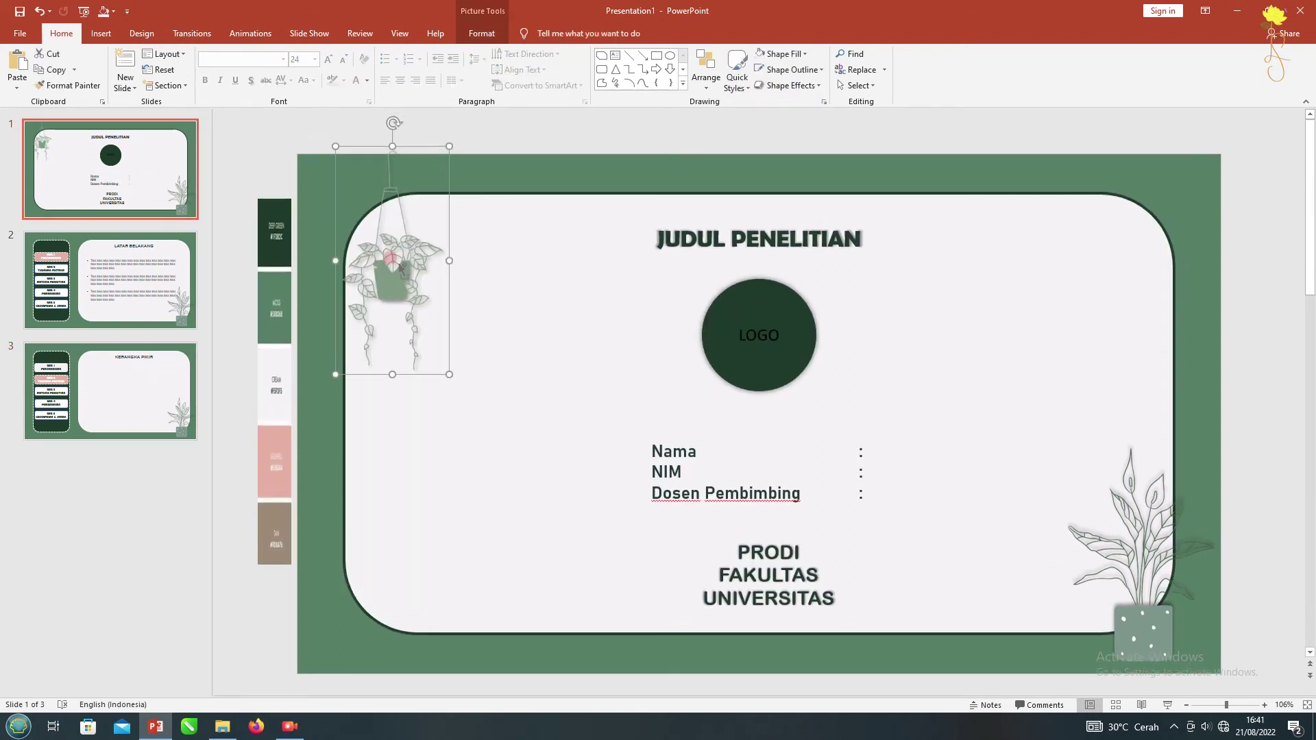
{"action": "key", "text": "ctrl+c"}
{"action": "left_click", "coordinate": [138, 382]}
{"action": "key", "text": "ctrl+v"}
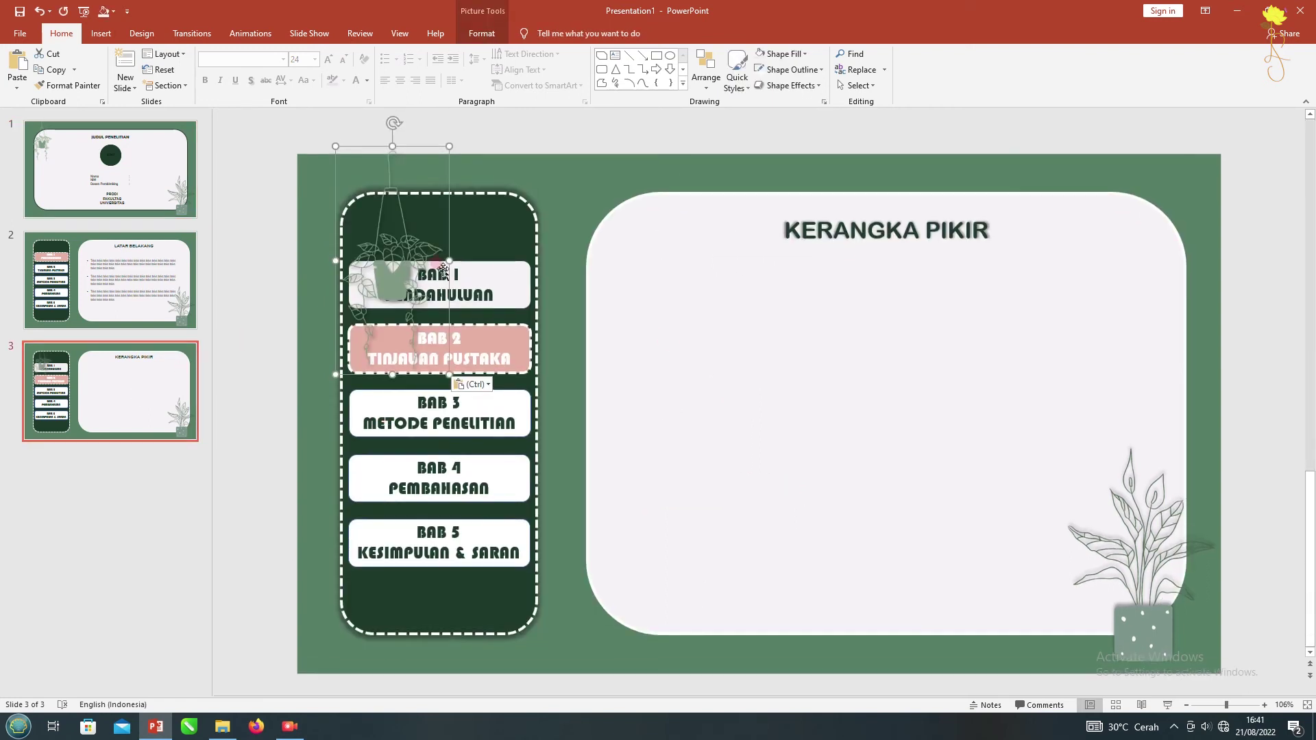
{"action": "left_click_drag", "start_coordinate": [392, 261], "coordinate": [799, 373]}
{"action": "left_click", "coordinate": [493, 34]}
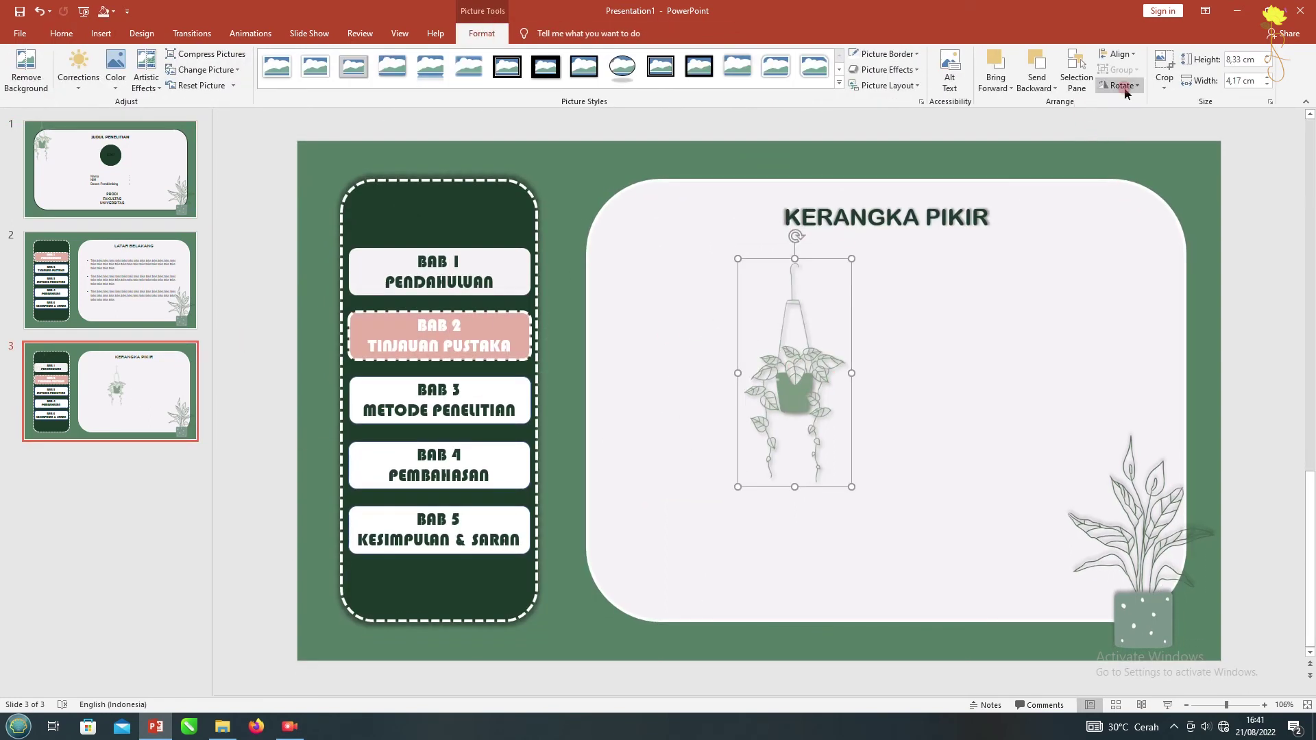
{"action": "left_click", "coordinate": [1121, 85]}
{"action": "left_click", "coordinate": [1138, 156]}
{"action": "left_click_drag", "start_coordinate": [796, 380], "coordinate": [1158, 258]}
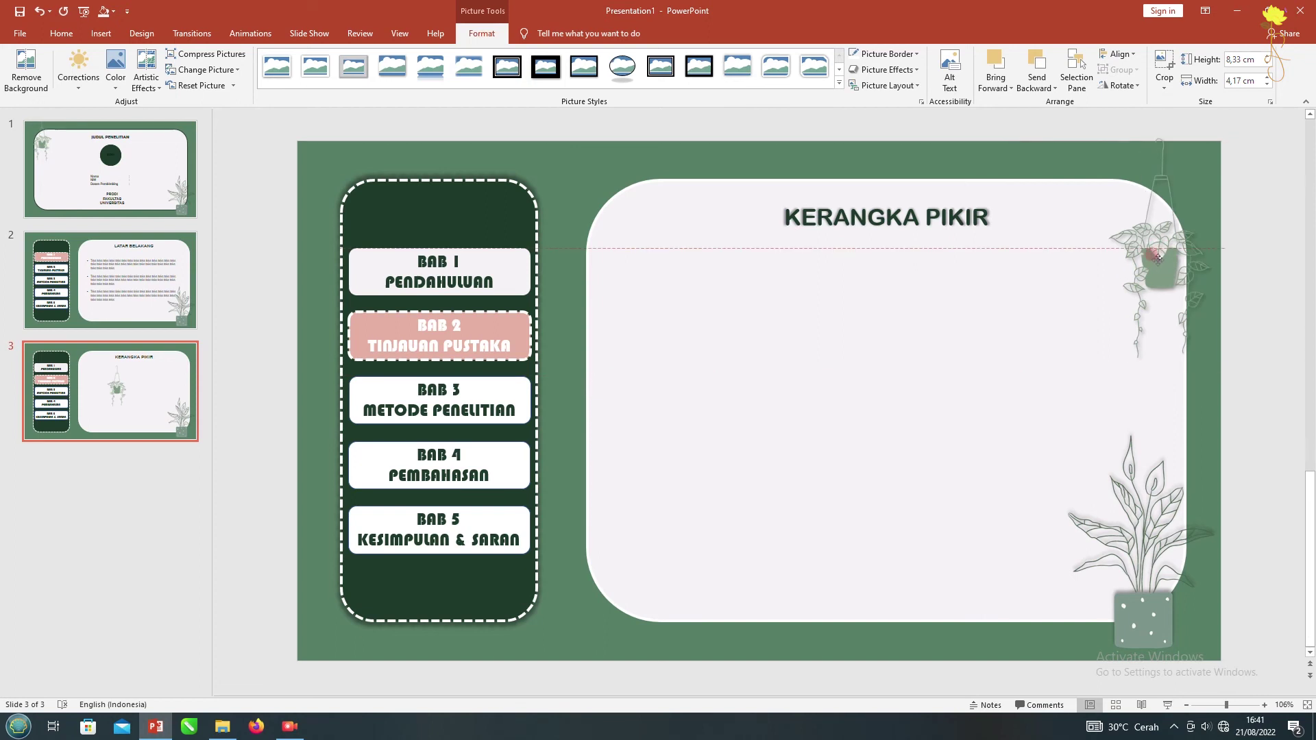
{"action": "left_click_drag", "start_coordinate": [1157, 258], "coordinate": [1163, 259]}
Move the potted plant to the lower middle of the panel
{"action": "left_click_drag", "start_coordinate": [1125, 620], "coordinate": [874, 572]}
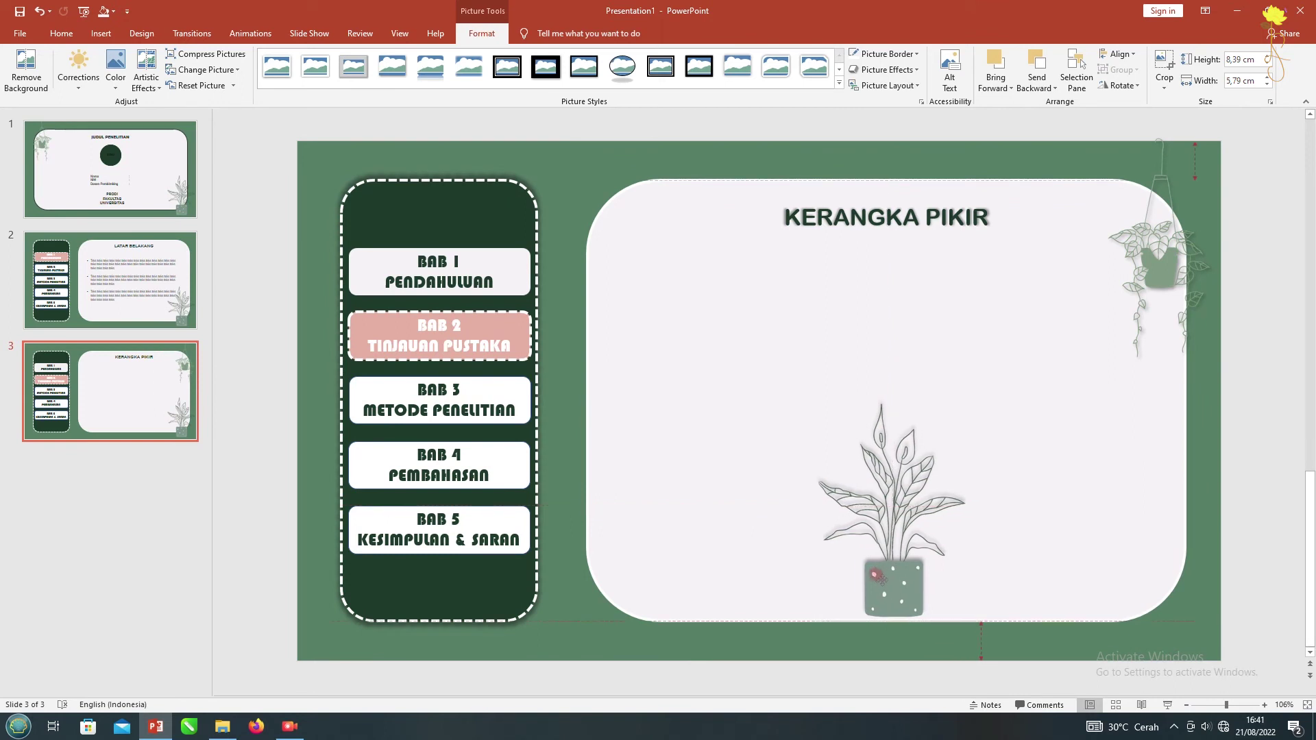
{"action": "left_click_drag", "start_coordinate": [877, 575], "coordinate": [897, 583]}
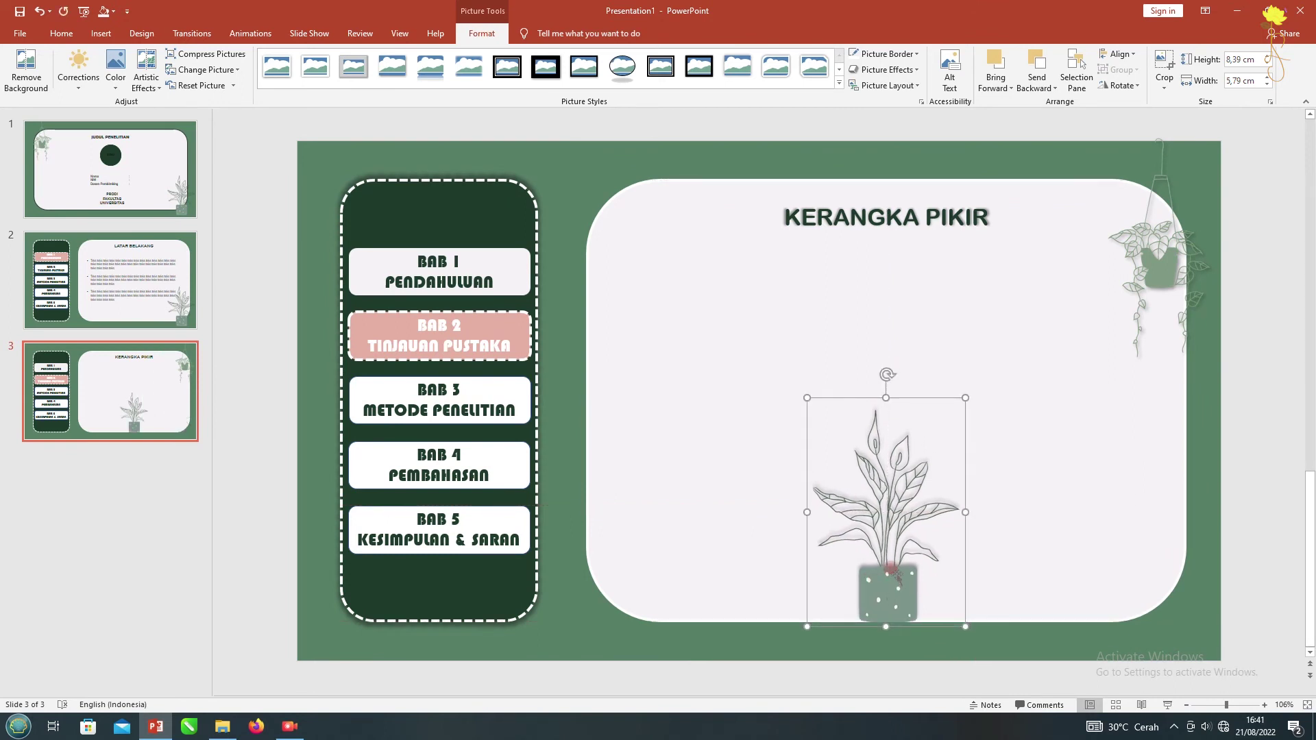
{"action": "left_click", "coordinate": [255, 376]}
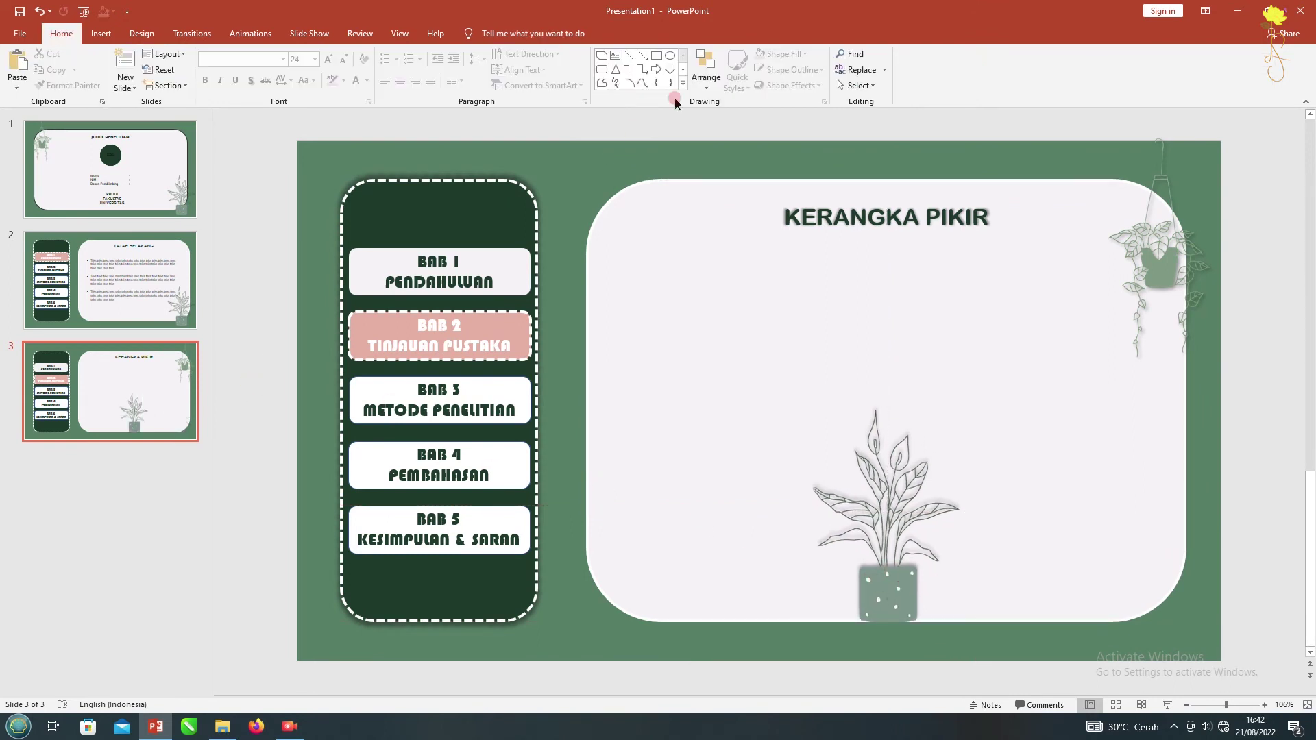
Draw an ellipse left of the potted plant and a small rectangle at its left edge
{"action": "left_click", "coordinate": [671, 56]}
{"action": "left_click_drag", "start_coordinate": [646, 431], "coordinate": [805, 541]}
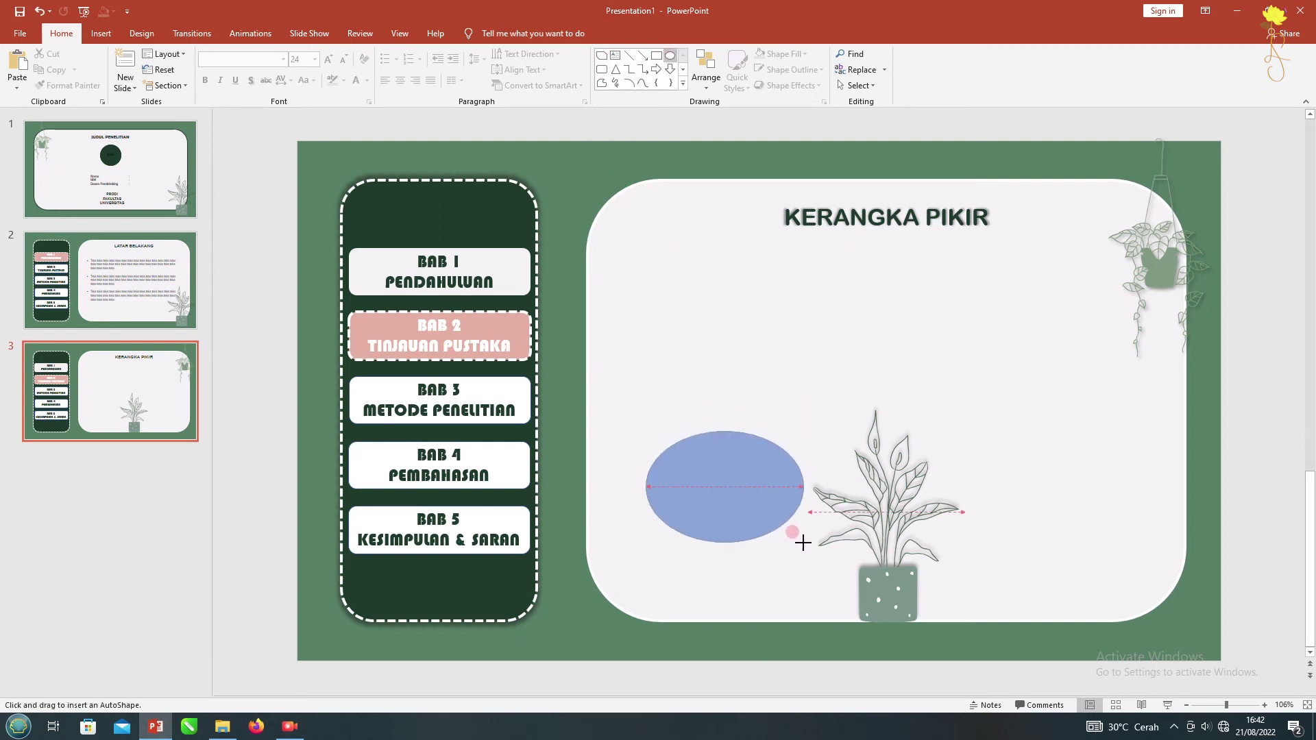
{"action": "left_click_drag", "start_coordinate": [745, 495], "coordinate": [748, 471]}
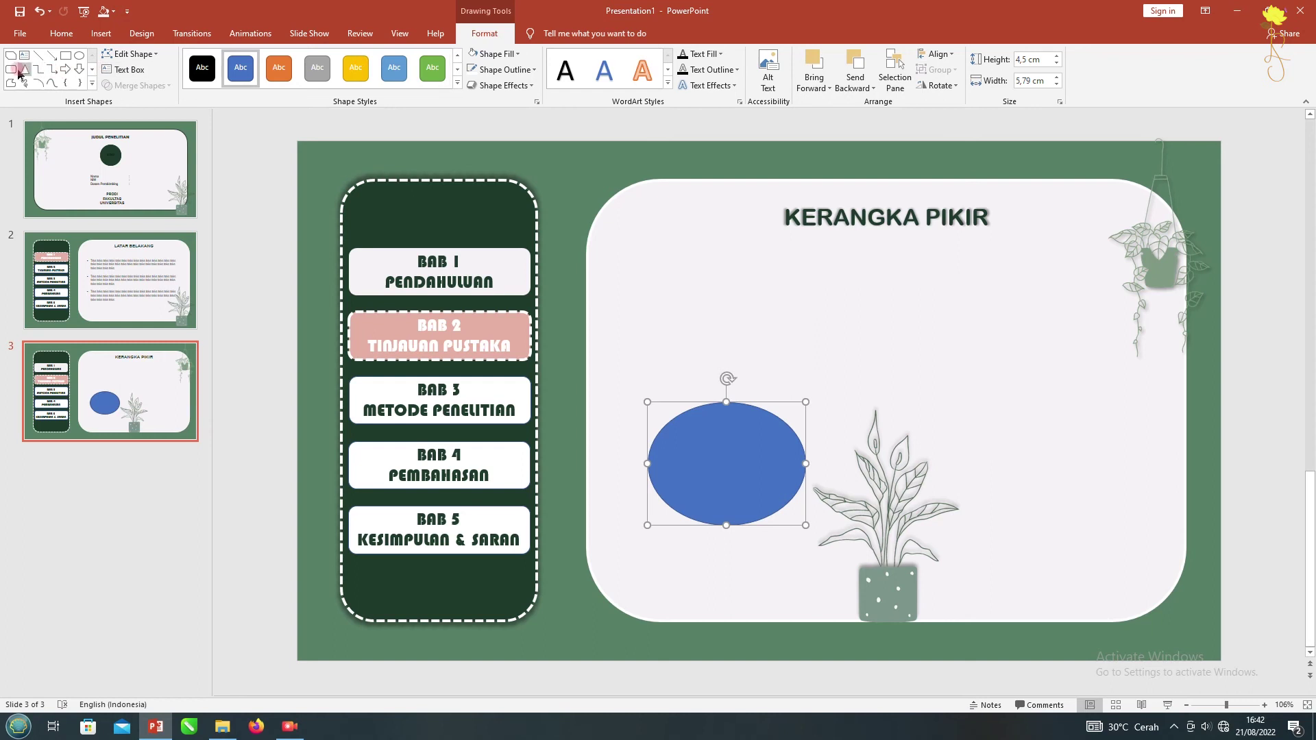
{"action": "left_click_drag", "start_coordinate": [652, 488], "coordinate": [651, 490]}
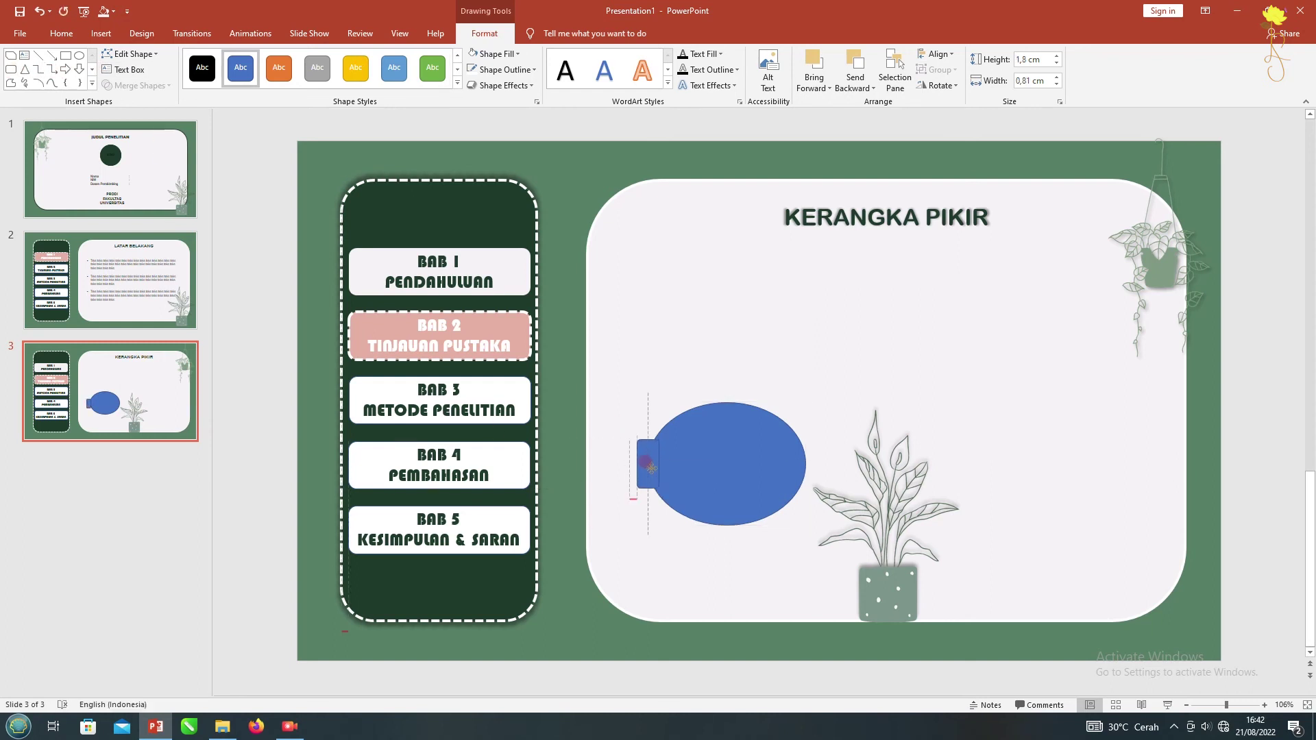
Fill the ellipse pink with an outline and the small rectangle tab dark green
{"action": "left_click", "coordinate": [728, 459]}
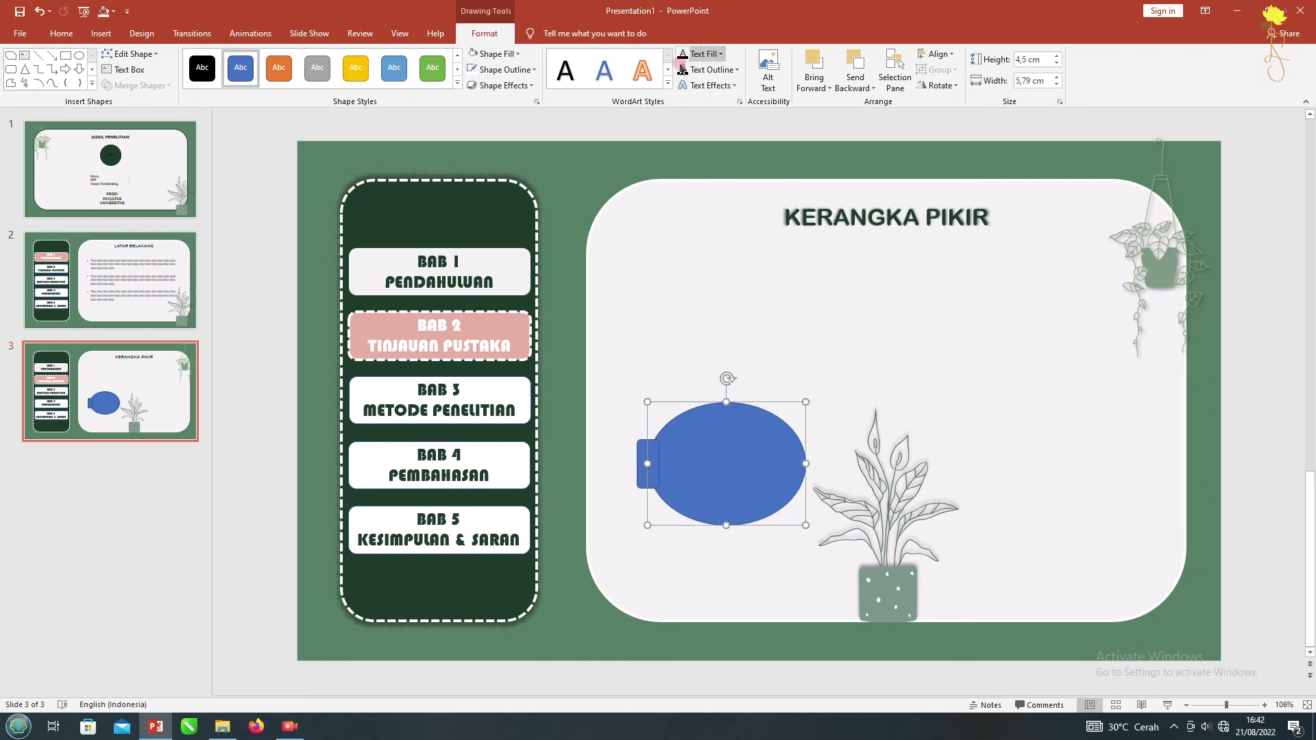
{"action": "left_click", "coordinate": [502, 70]}
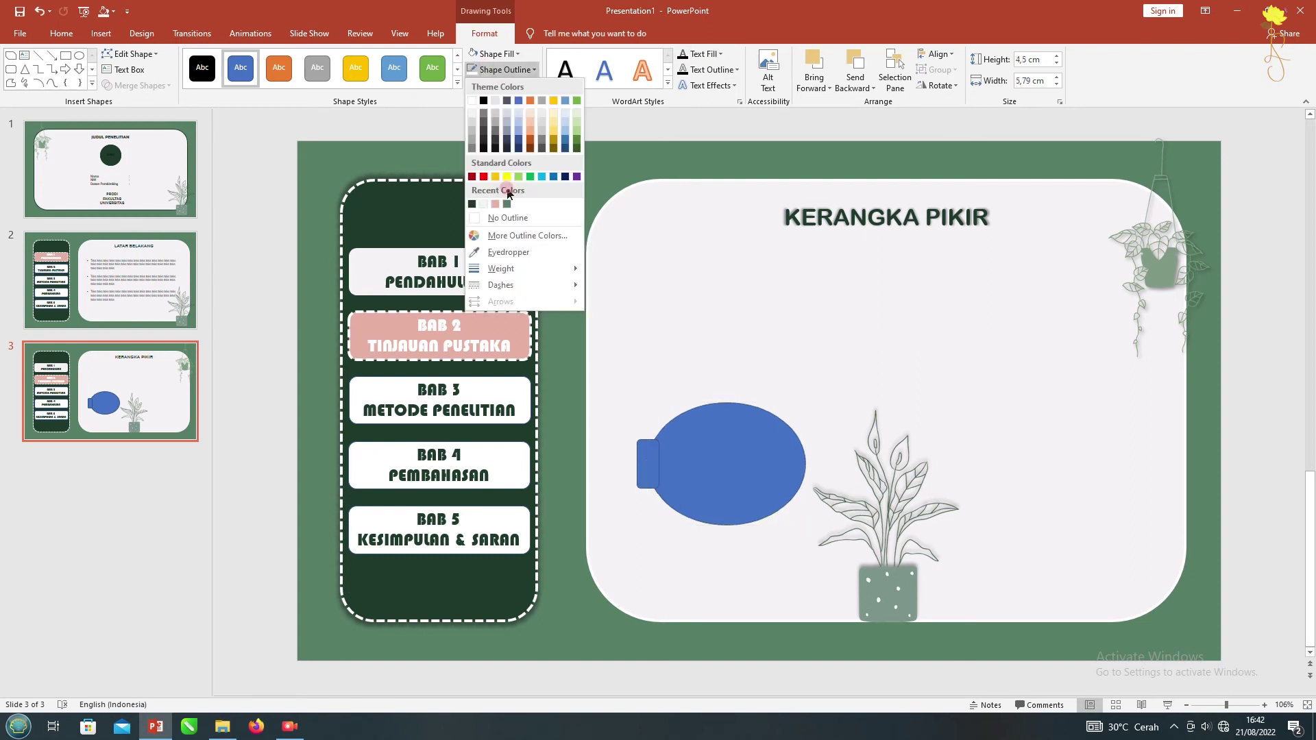
{"action": "left_click", "coordinate": [504, 218]}
{"action": "left_click", "coordinate": [638, 460]}
{"action": "left_click", "coordinate": [691, 455]}
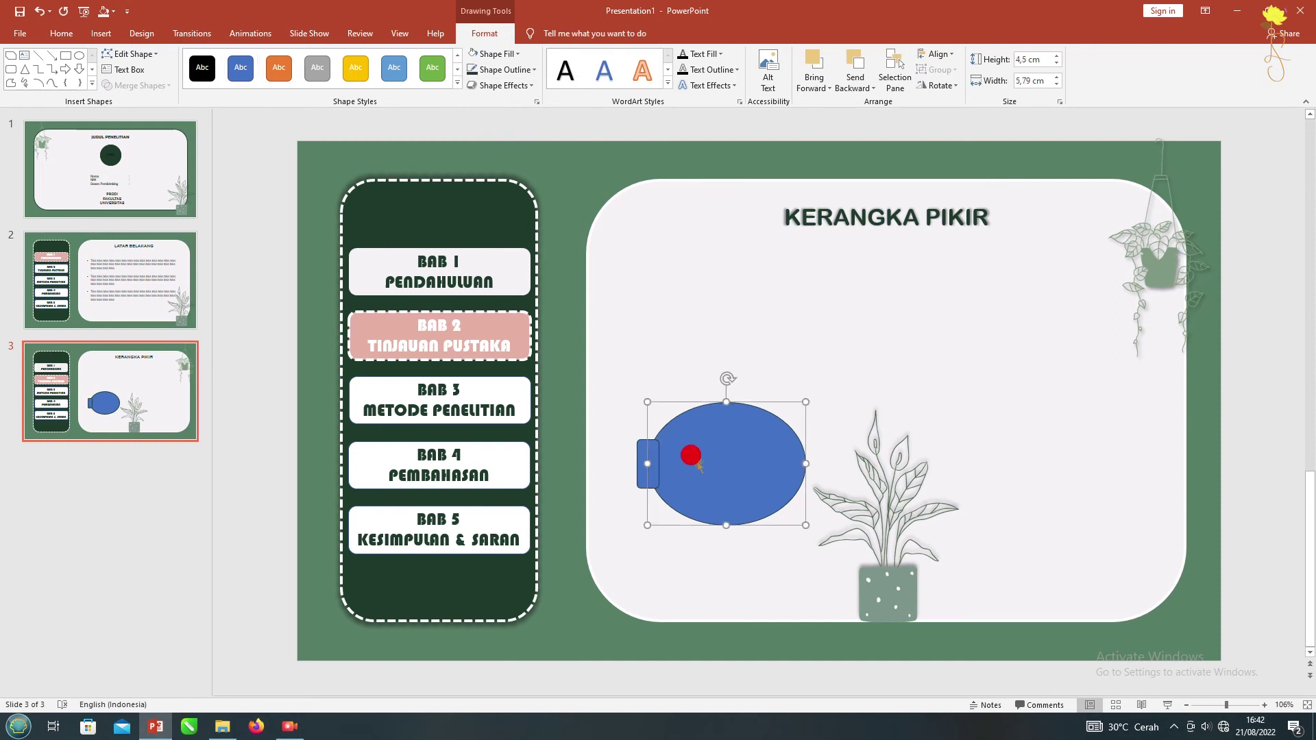
{"action": "left_click", "coordinate": [495, 55]}
{"action": "left_click", "coordinate": [472, 188]}
{"action": "left_click", "coordinate": [640, 452]}
{"action": "left_click", "coordinate": [495, 54]}
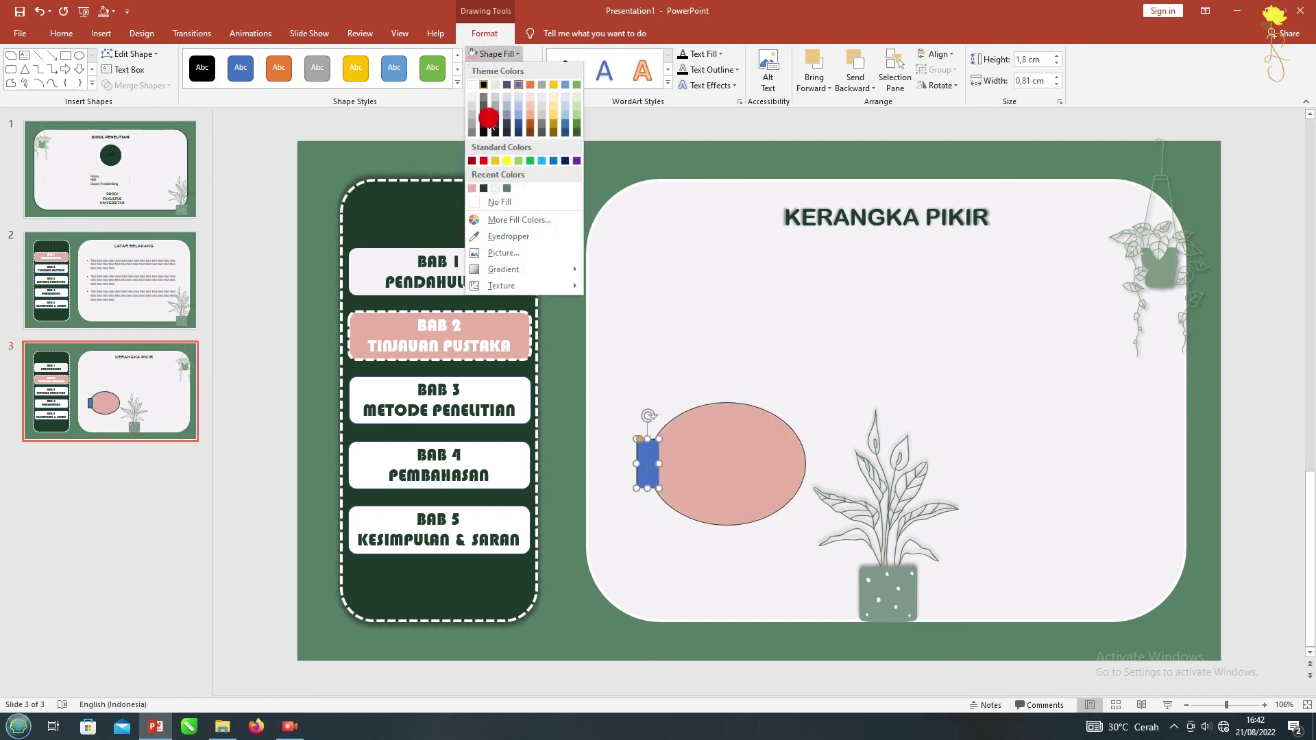
{"action": "left_click", "coordinate": [484, 187]}
Give the ellipse a thicker dark outline and select it together with the tab
{"action": "left_click", "coordinate": [706, 425]}
{"action": "left_click", "coordinate": [500, 69]}
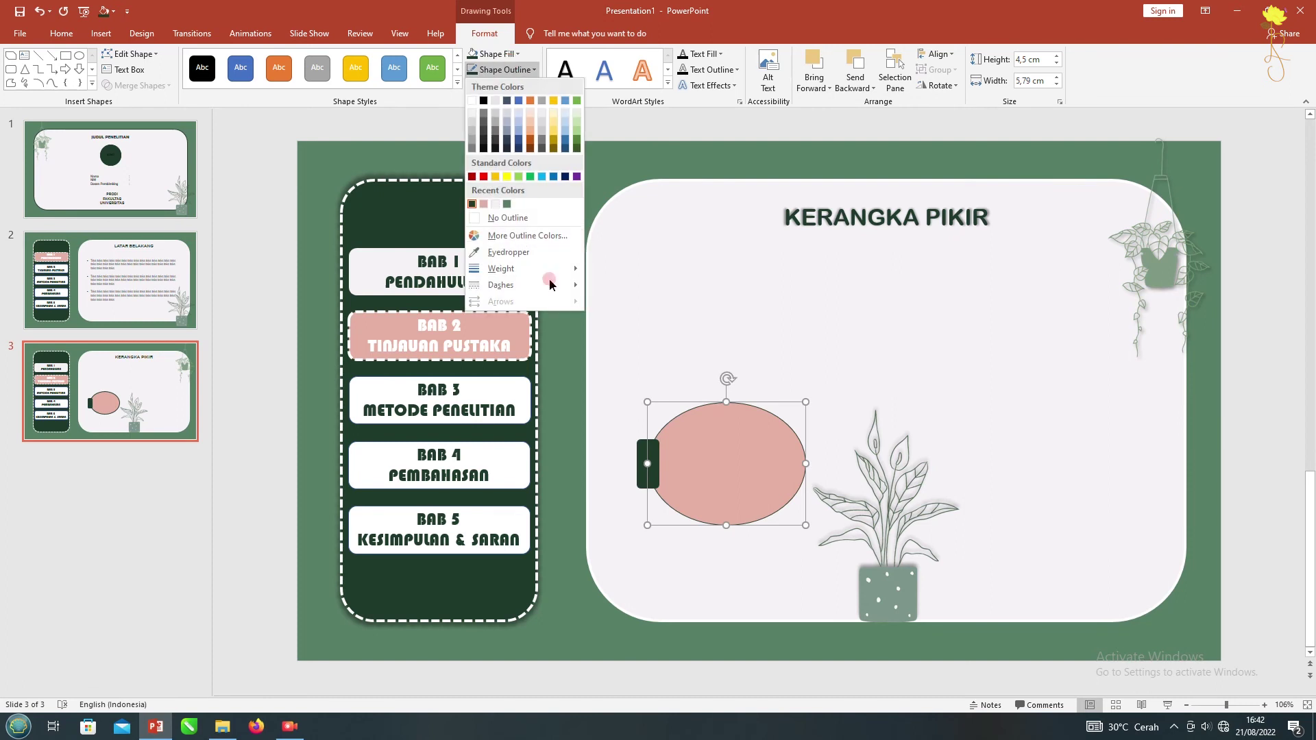
{"action": "mouse_move", "coordinate": [501, 268]}
{"action": "left_click", "coordinate": [637, 337]}
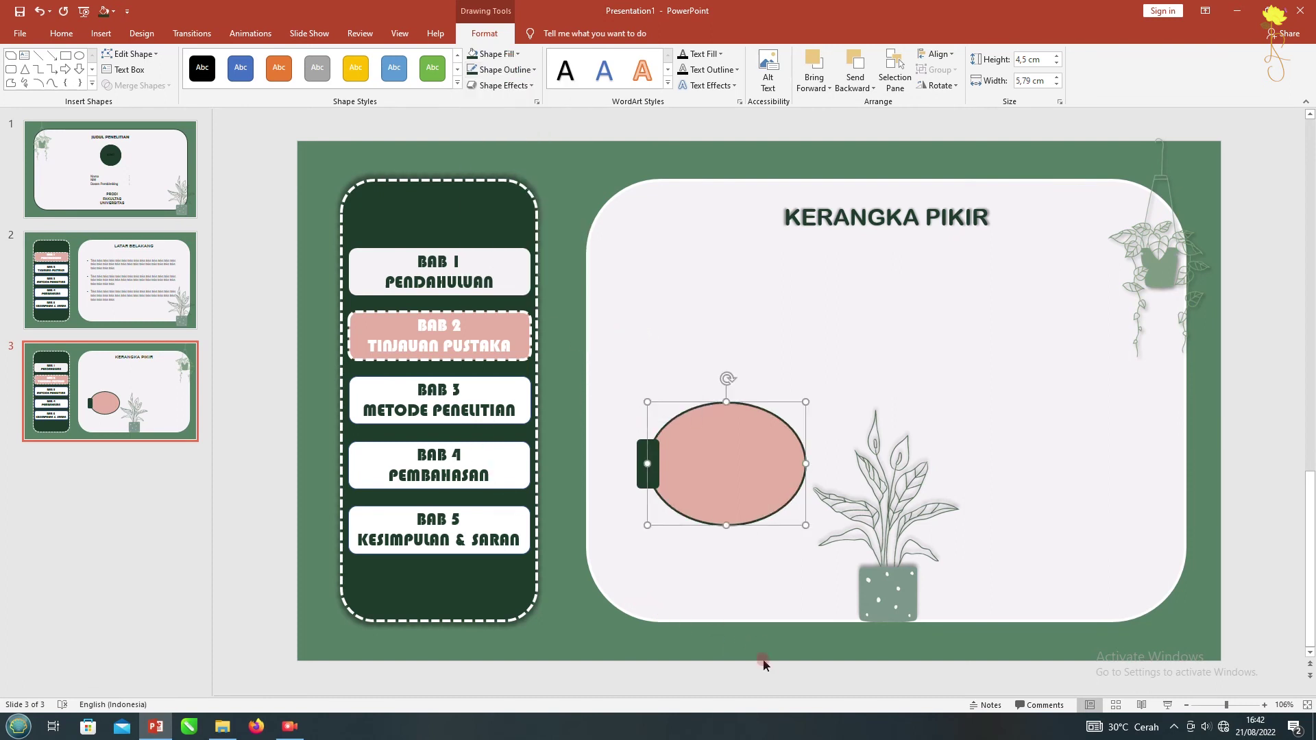
{"action": "left_click_drag", "start_coordinate": [807, 681], "coordinate": [589, 373]}
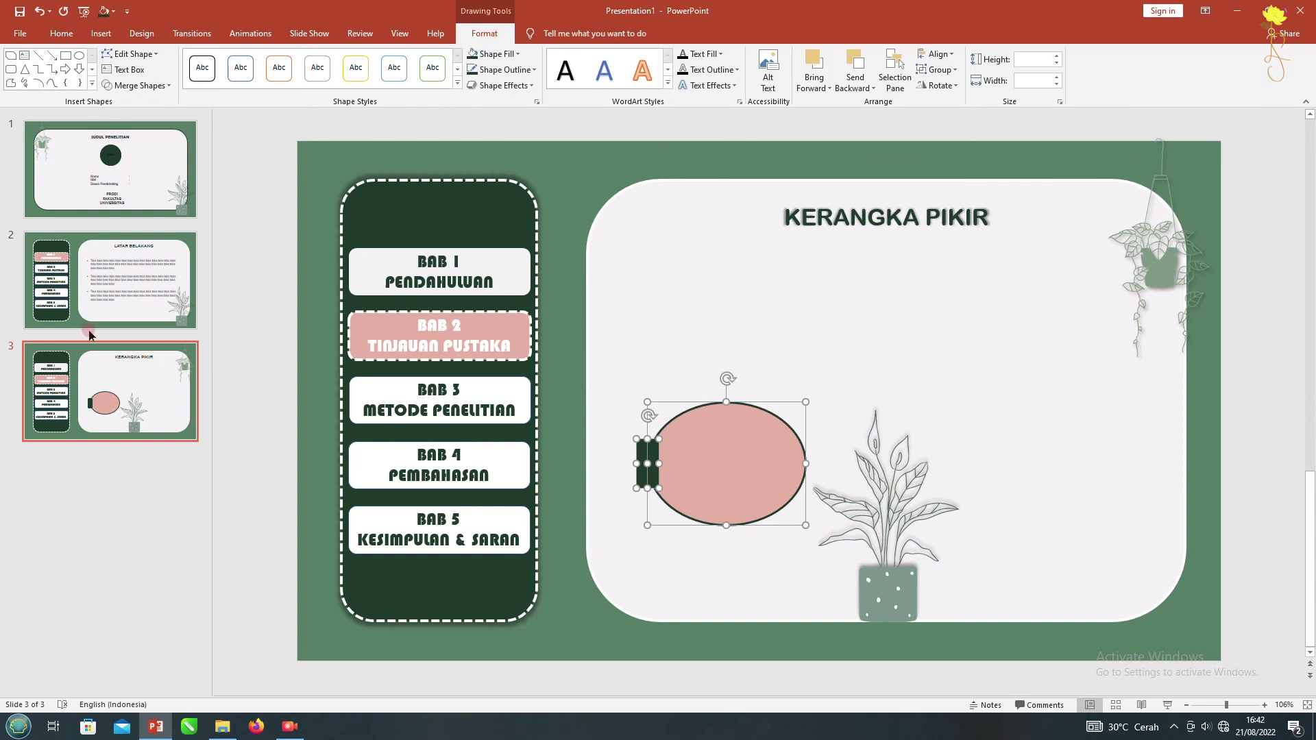
Take sample text from slide 2's third bullet and draw a text box above the ellipse on slide 3
{"action": "left_click", "coordinate": [109, 281]}
{"action": "left_click_drag", "start_coordinate": [782, 516], "coordinate": [656, 482]}
{"action": "key", "text": "ctrl+c"}
{"action": "left_click", "coordinate": [144, 387]}
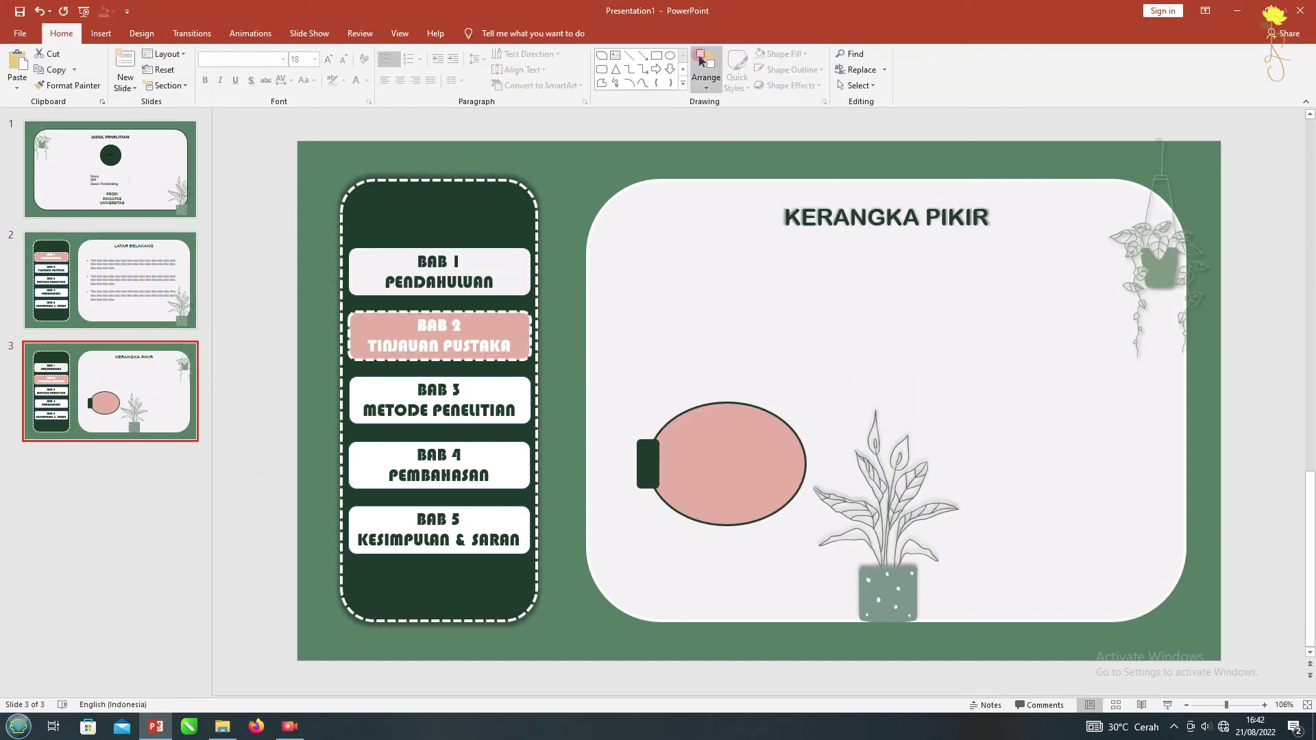
{"action": "left_click", "coordinate": [613, 60]}
{"action": "mouse_move", "coordinate": [647, 328]}
{"action": "left_mouse_down"}
{"action": "mouse_move", "coordinate": [770, 362]}
{"action": "mouse_move", "coordinate": [824, 406]}
{"action": "mouse_move", "coordinate": [711, 435]}
{"action": "mouse_move", "coordinate": [798, 383]}
{"action": "left_mouse_up"}
Paste the text centred, drop its last line, and fit it one size smaller inside the ellipse
{"action": "key", "text": "ctrl+v"}
{"action": "key", "text": "ctrl+a"}
{"action": "key", "text": "ctrl+e"}
{"action": "key", "text": "Delete"}
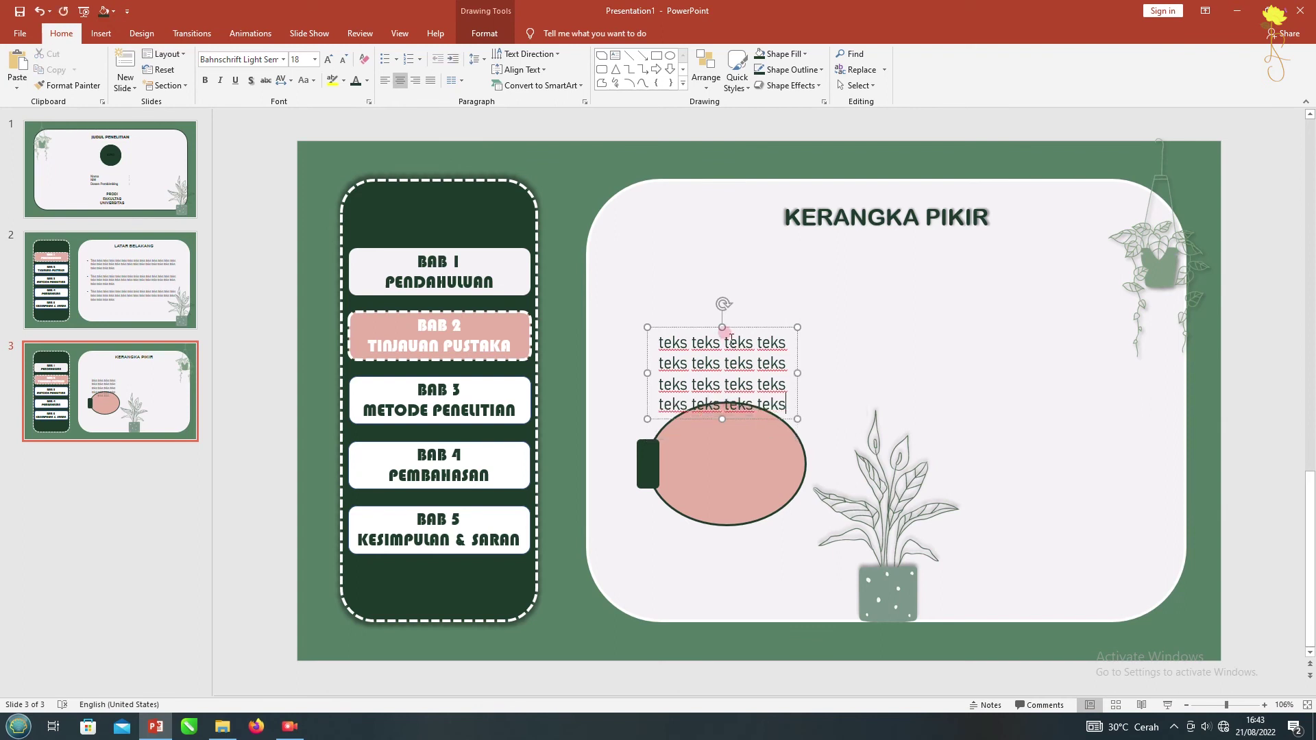
{"action": "left_click_drag", "start_coordinate": [737, 327], "coordinate": [741, 417]}
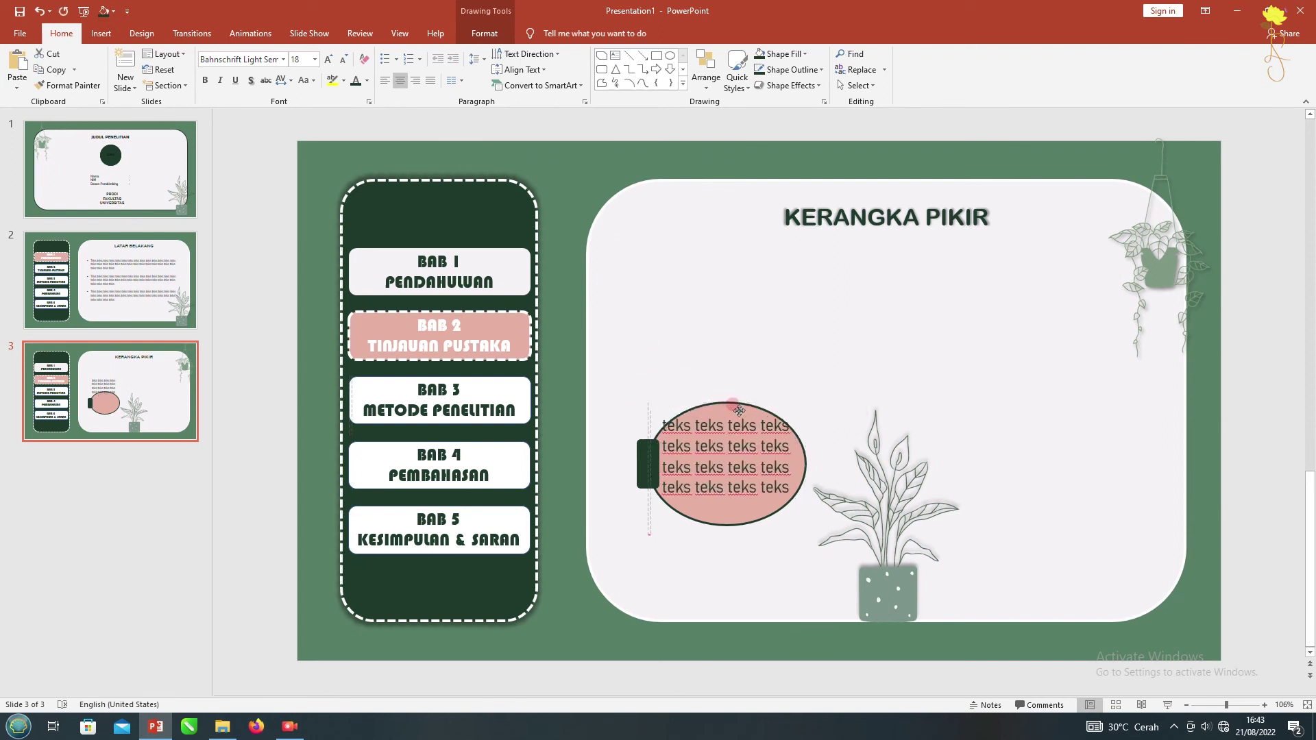
{"action": "left_click", "coordinate": [343, 59]}
{"action": "left_click_drag", "start_coordinate": [785, 455], "coordinate": [790, 466]}
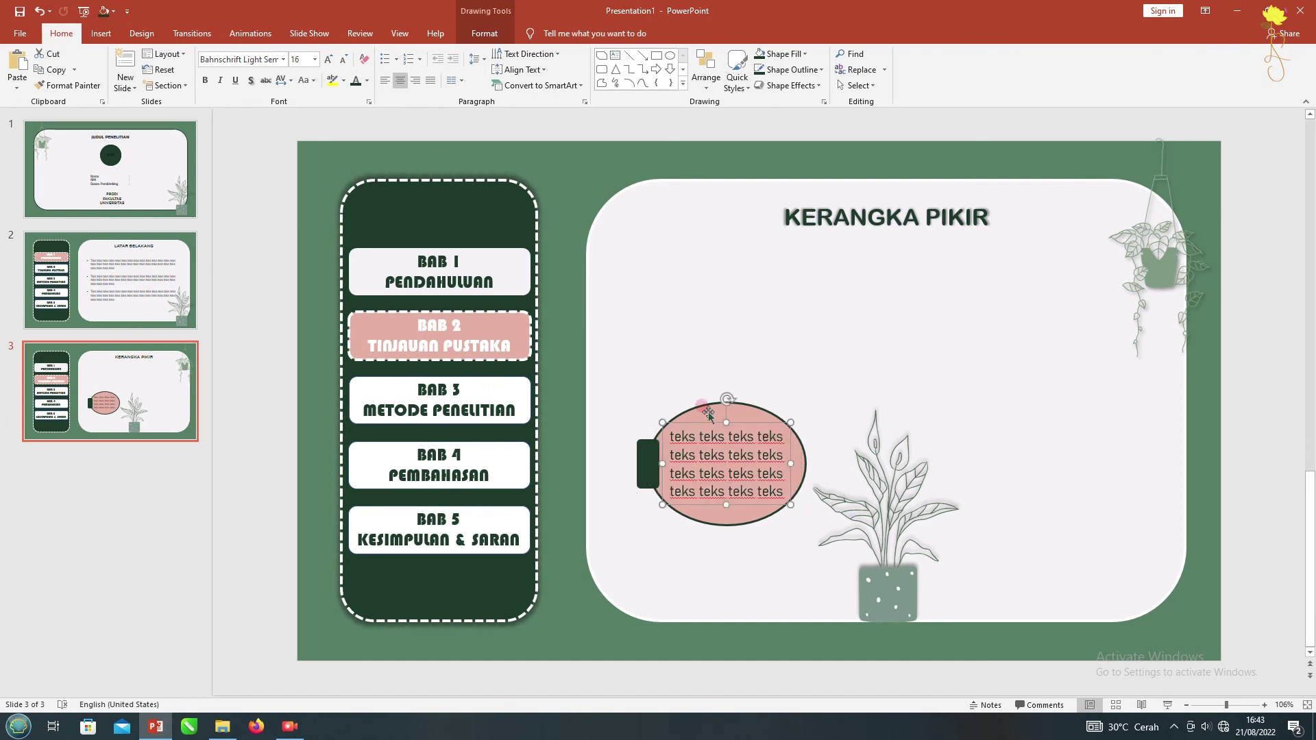
Duplicate the ellipse, tab and text twice, placing copies above and right of the plant
{"action": "left_click_drag", "start_coordinate": [821, 675], "coordinate": [589, 339]}
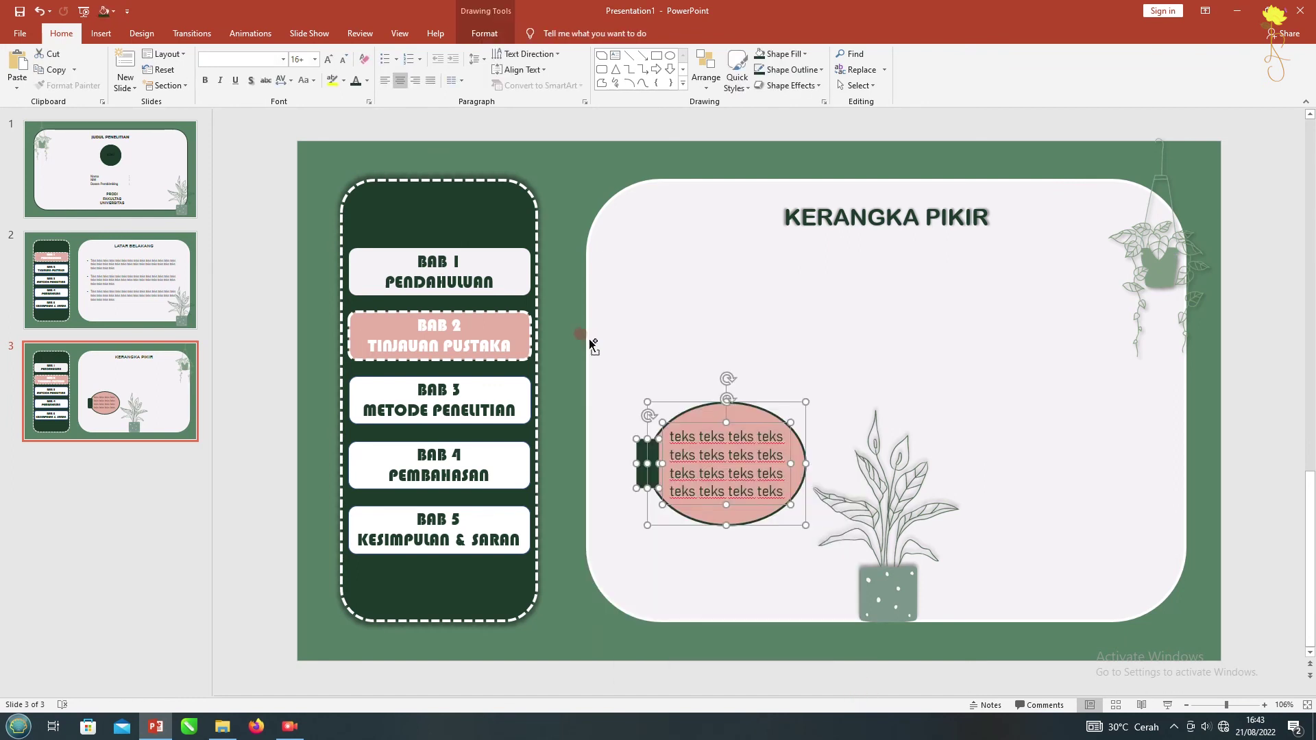
{"action": "key", "text": "ctrl+c"}
{"action": "key", "text": "ctrl+v"}
{"action": "left_click_drag", "start_coordinate": [692, 414], "coordinate": [858, 268]}
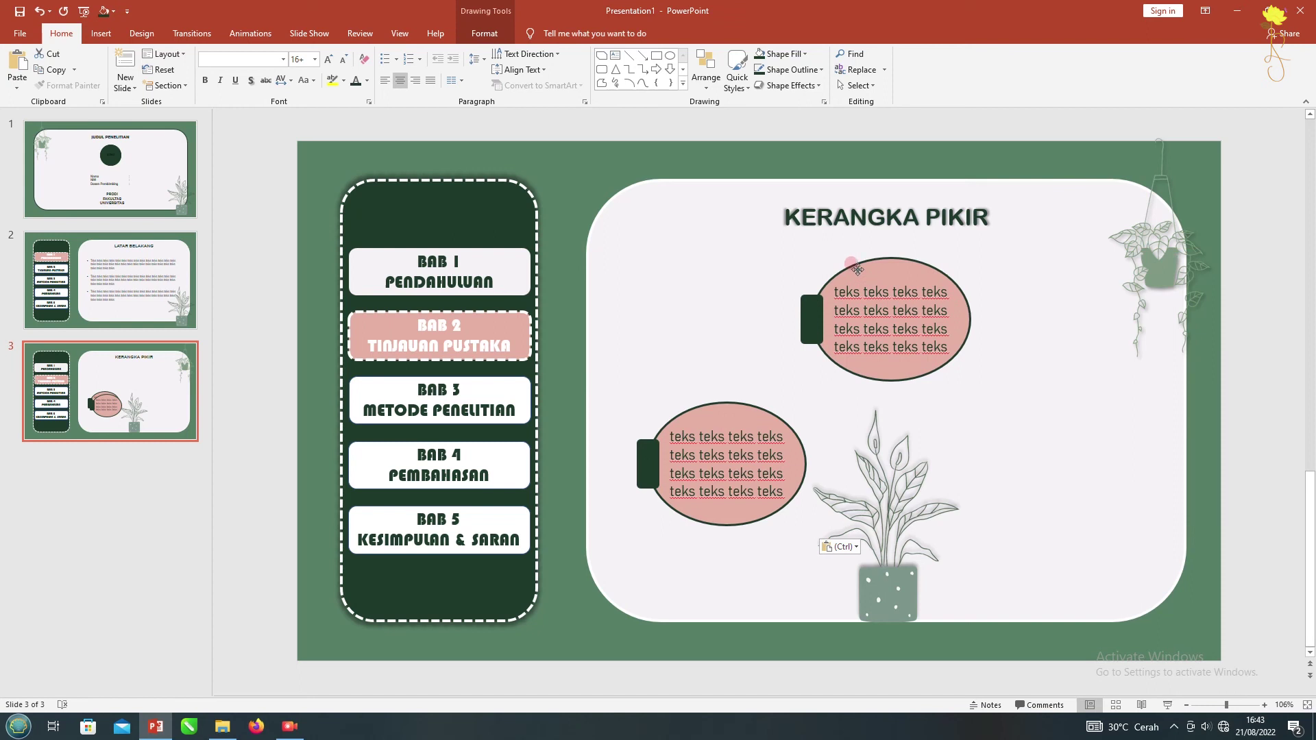
{"action": "left_click_drag", "start_coordinate": [857, 269], "coordinate": [862, 267]}
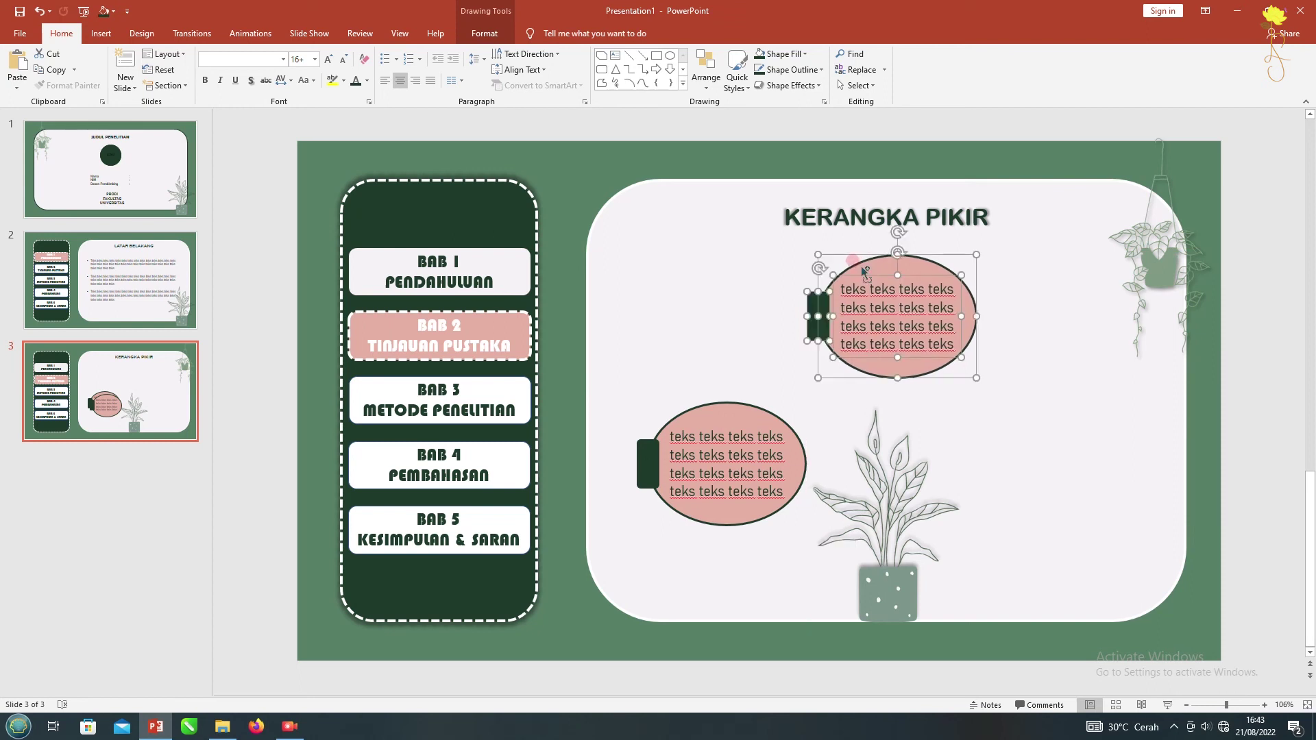
{"action": "key", "text": "ctrl+v"}
{"action": "left_click_drag", "start_coordinate": [685, 416], "coordinate": [1022, 444]}
{"action": "left_click", "coordinate": [263, 475]}
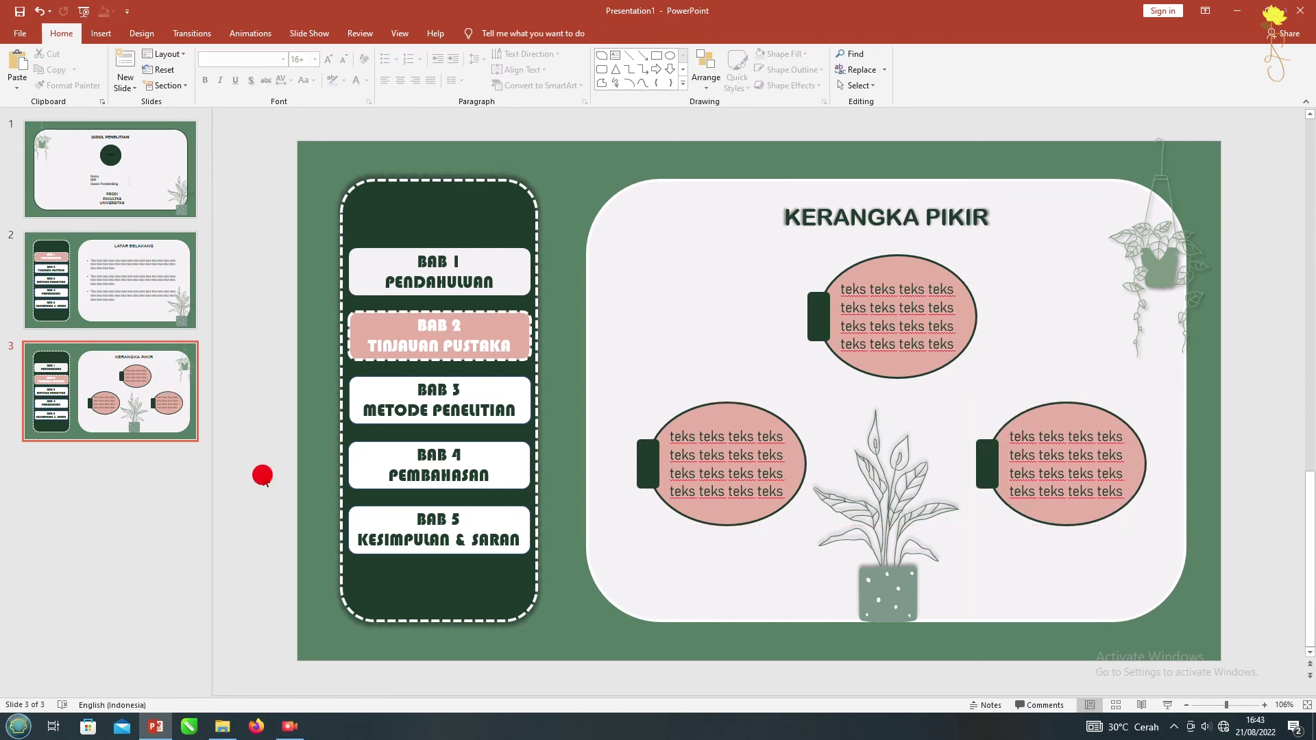
On slide 1, give the large rounded frame a Wipe entrance with a set direction
{"action": "left_click", "coordinate": [127, 161]}
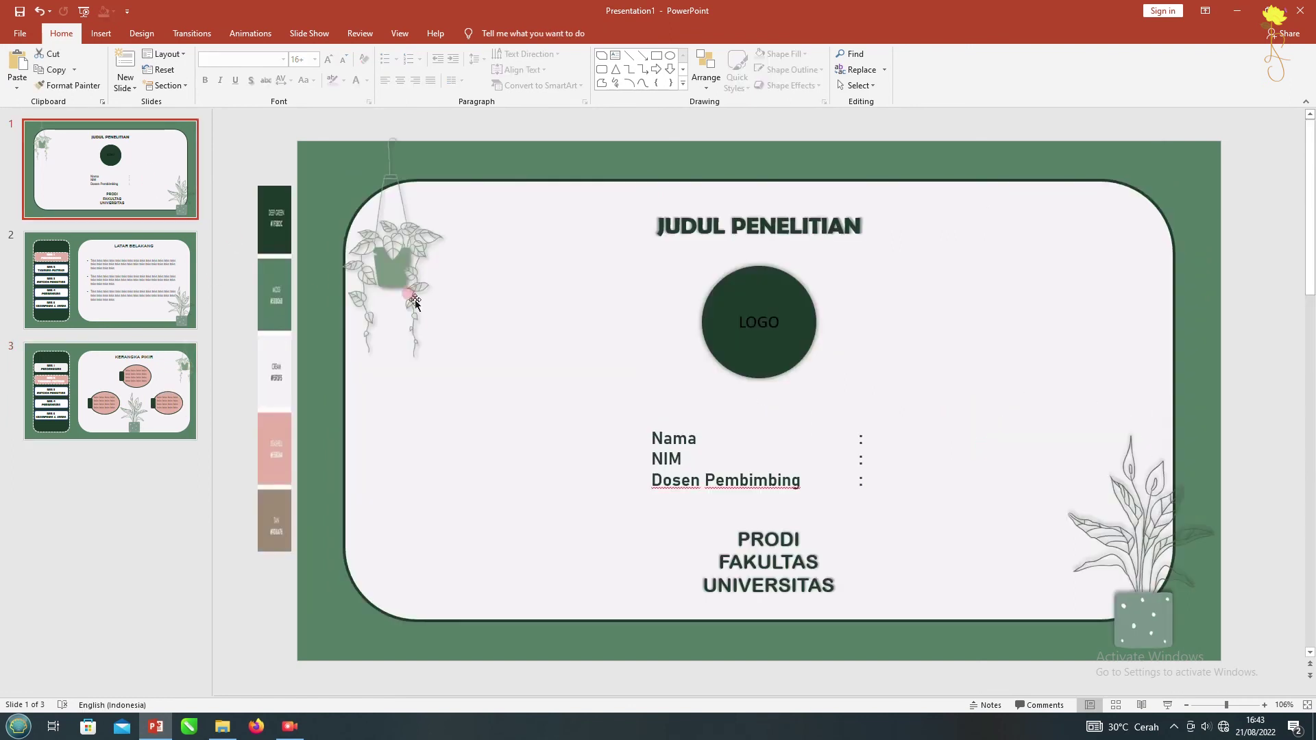
{"action": "left_click", "coordinate": [385, 384]}
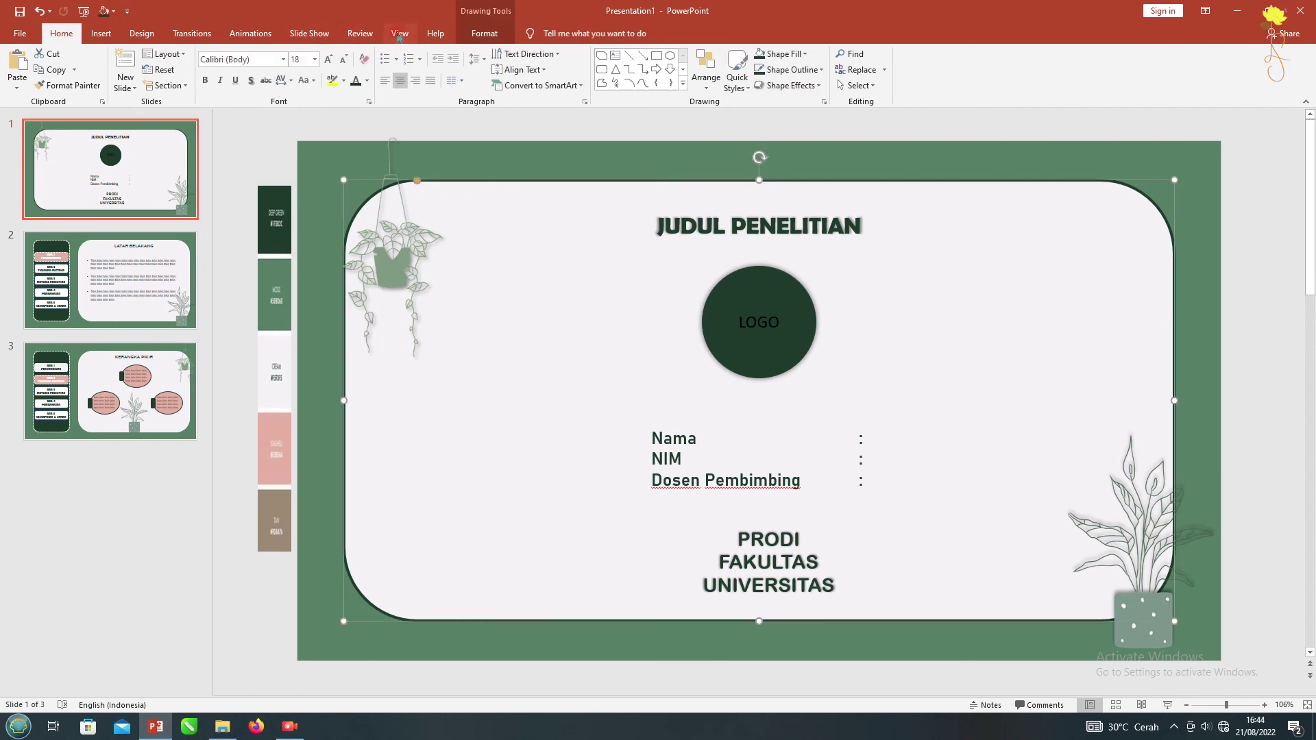
{"action": "left_click", "coordinate": [250, 33]}
{"action": "left_click", "coordinate": [1026, 53]}
{"action": "left_click", "coordinate": [1308, 116]}
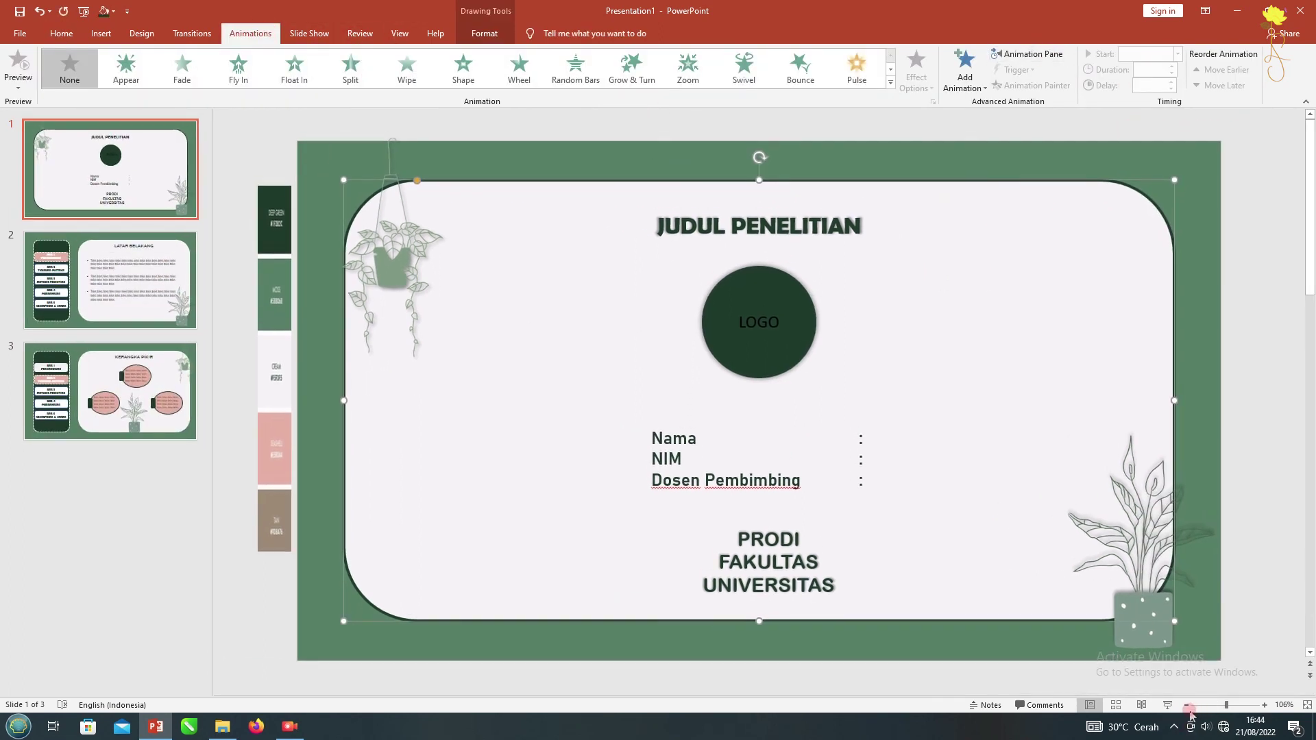
{"action": "left_click", "coordinate": [1188, 706]}
{"action": "left_click", "coordinate": [1188, 706]}
{"action": "left_click", "coordinate": [1040, 99]}
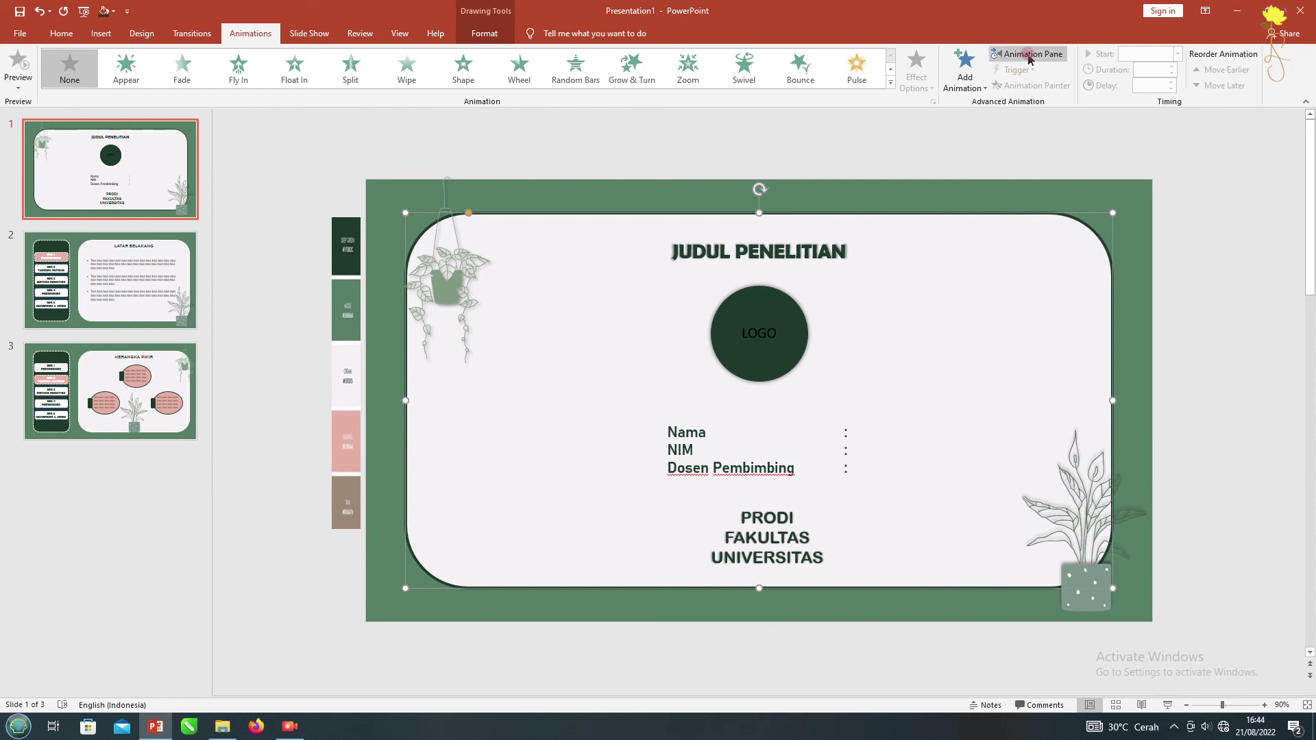
{"action": "left_click", "coordinate": [1028, 54]}
{"action": "left_click", "coordinate": [406, 72]}
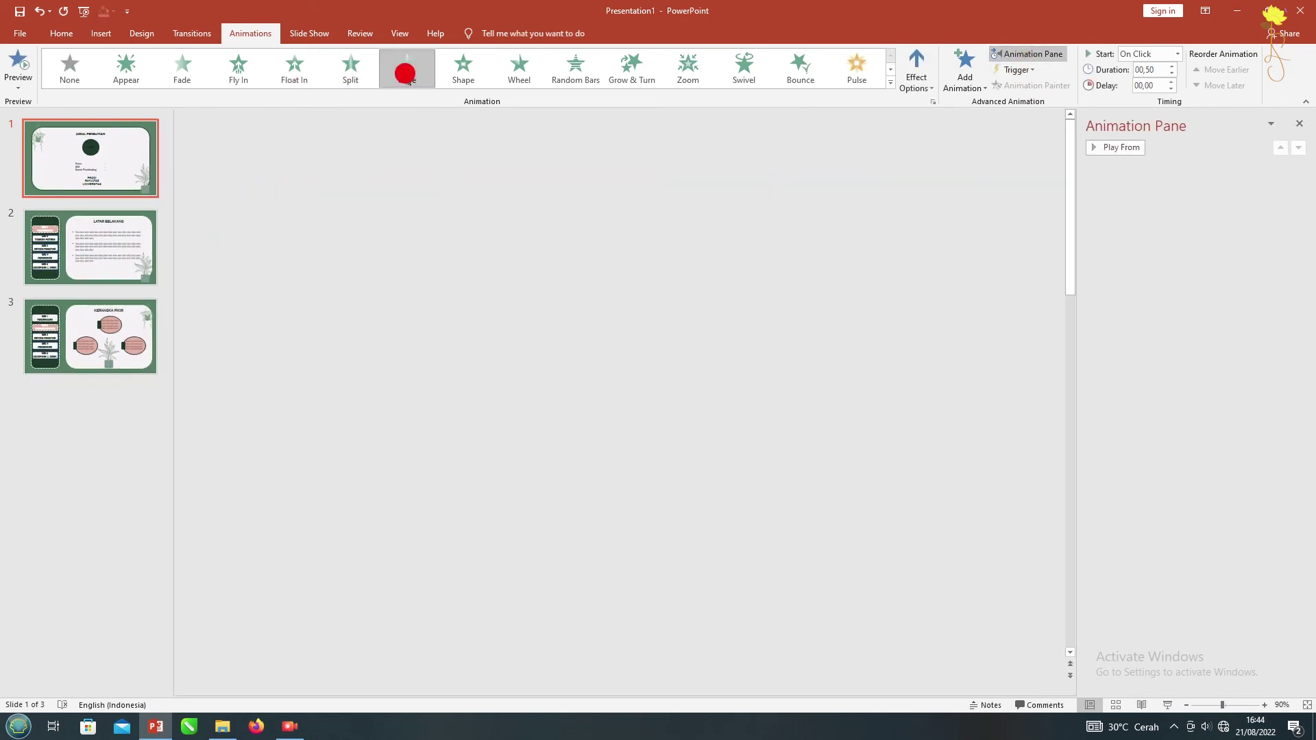
{"action": "left_click", "coordinate": [916, 74]}
{"action": "left_click", "coordinate": [948, 157]}
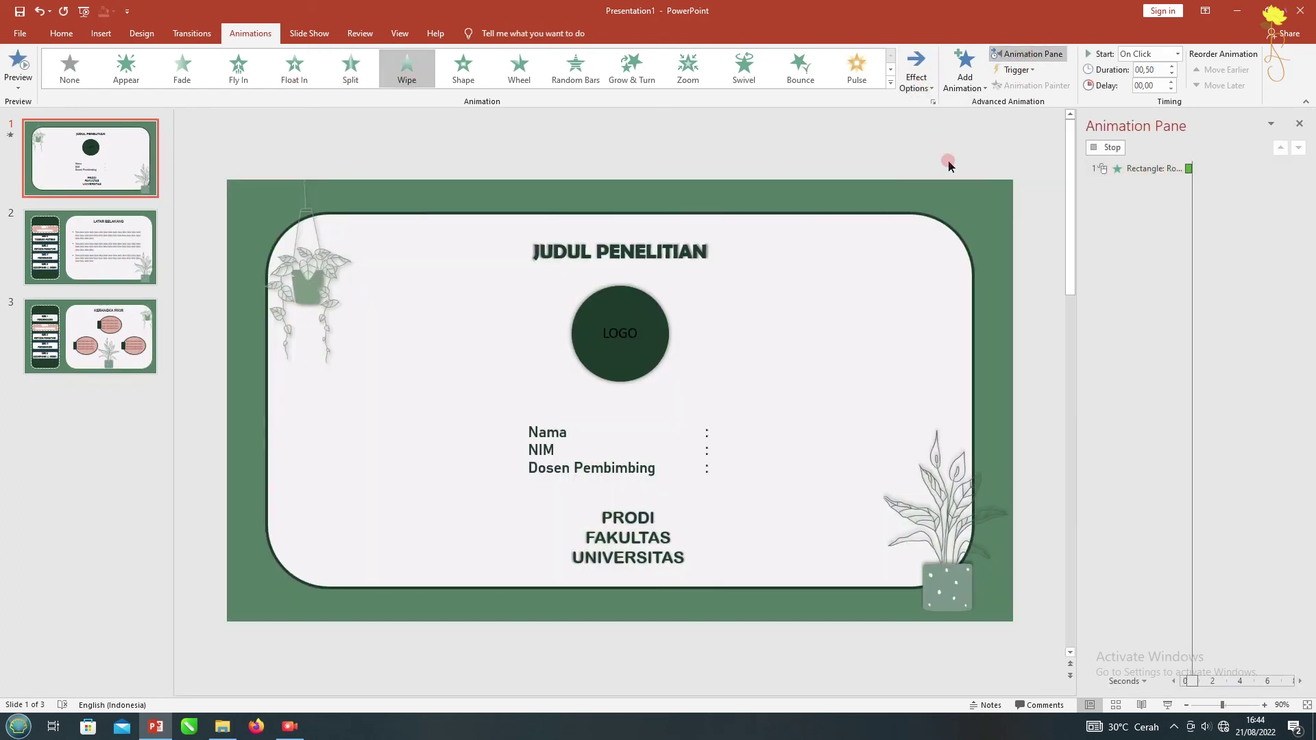
Give both plant pictures a Wipe entrance and the JUDUL PENELITIAN title an Expand entrance
{"action": "left_click", "coordinate": [335, 282]}
{"action": "left_click", "coordinate": [929, 579], "text": "ctrl"}
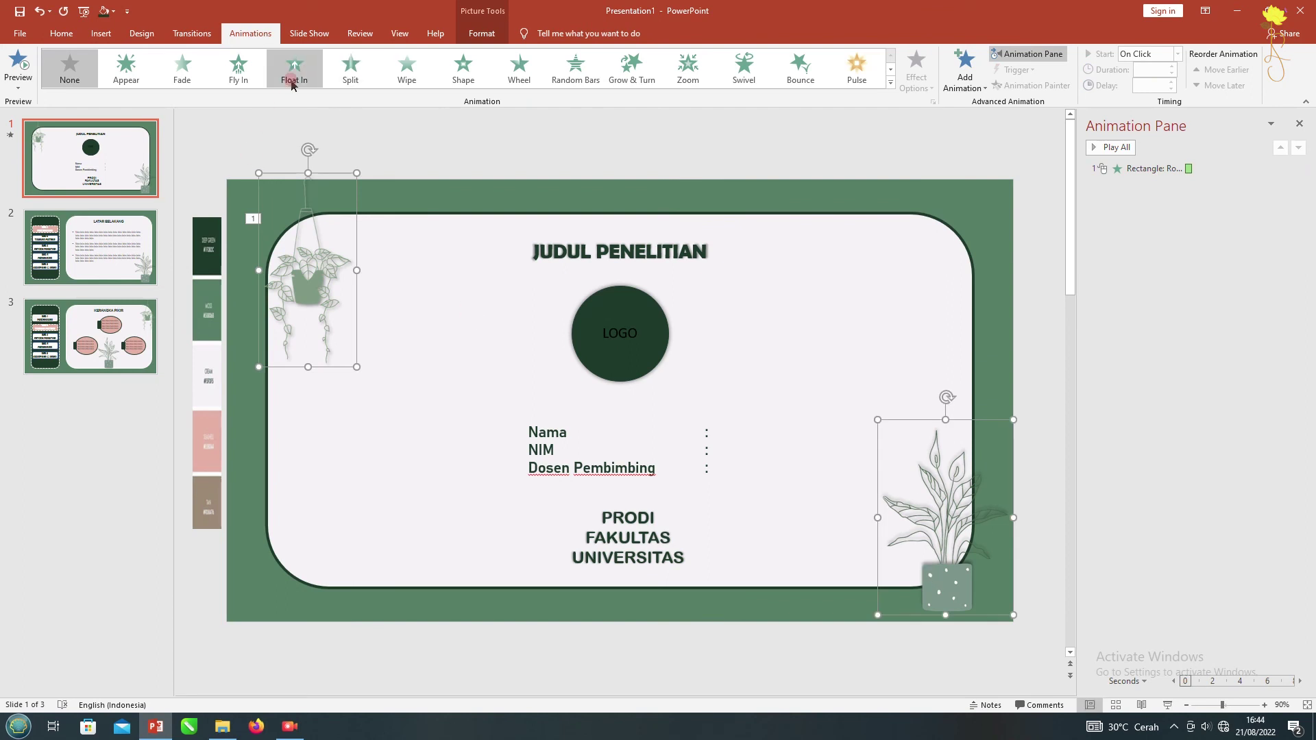
{"action": "left_click", "coordinate": [401, 74]}
{"action": "left_click", "coordinate": [539, 238]}
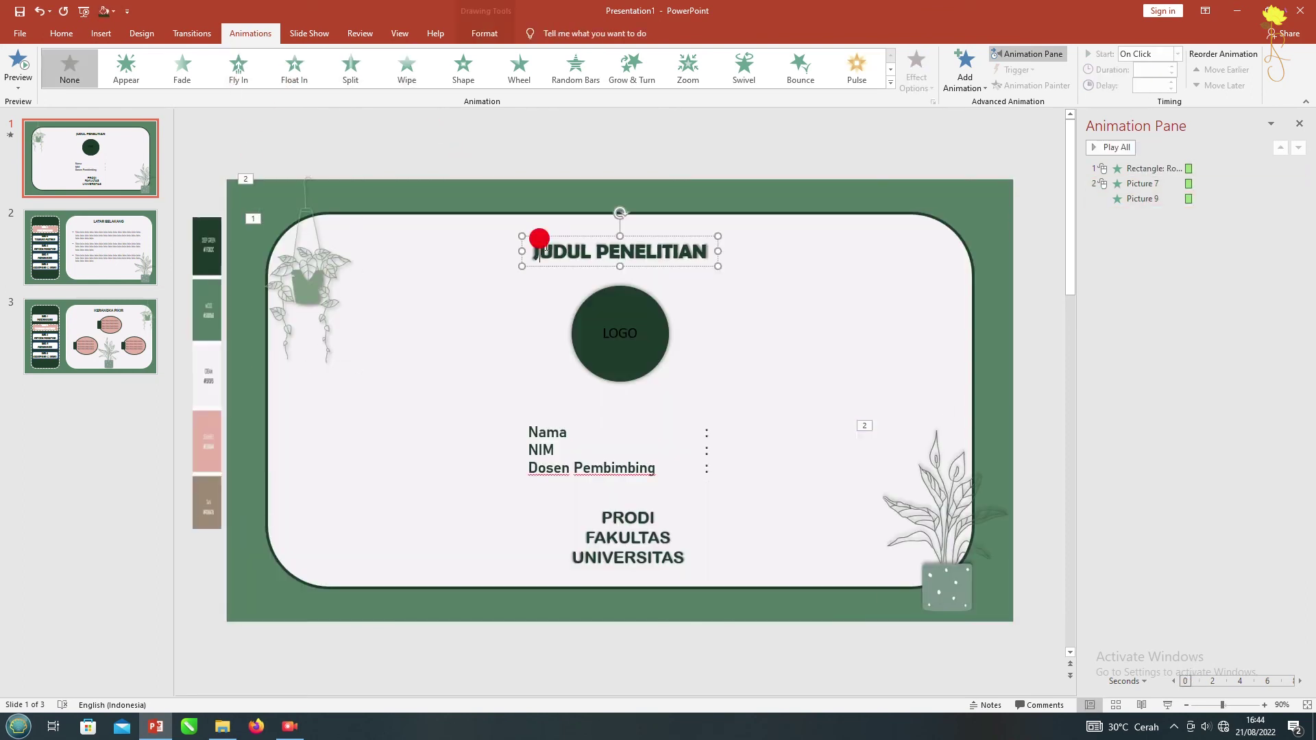
{"action": "left_click", "coordinate": [956, 81]}
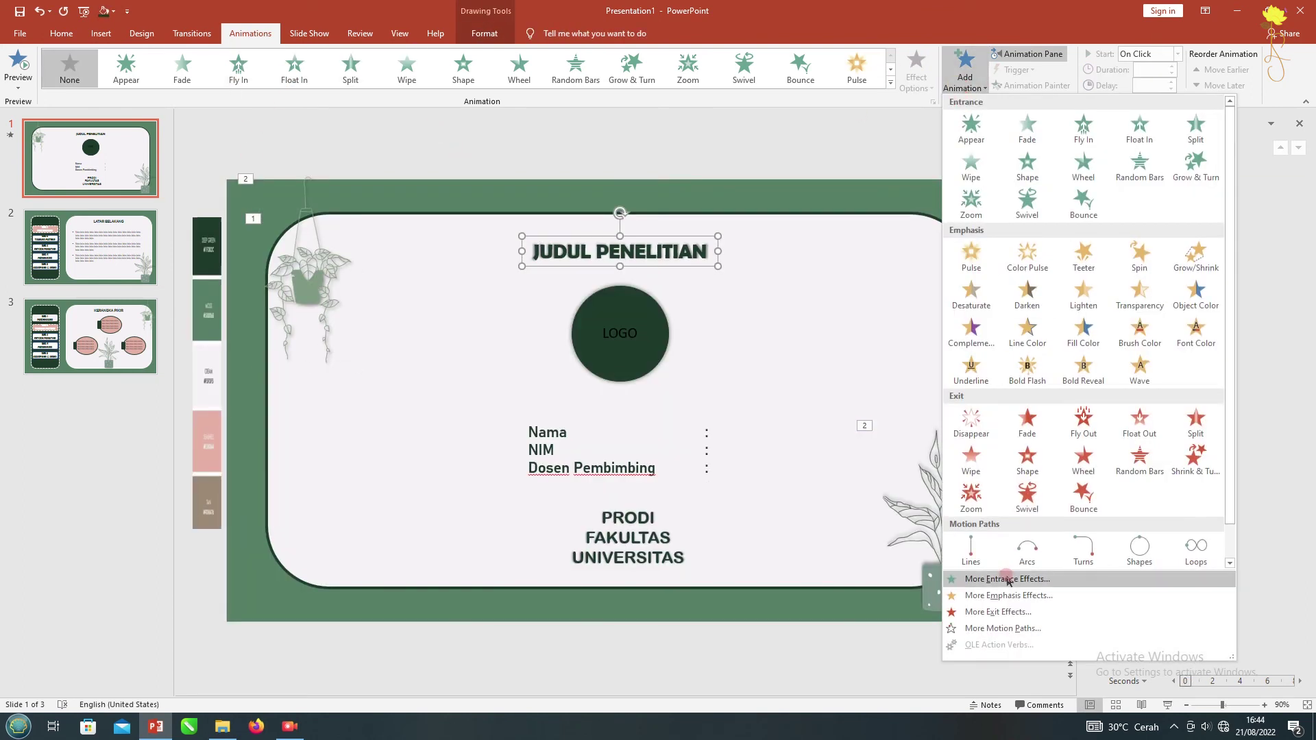
{"action": "left_click", "coordinate": [1007, 579]}
{"action": "left_click", "coordinate": [600, 376]}
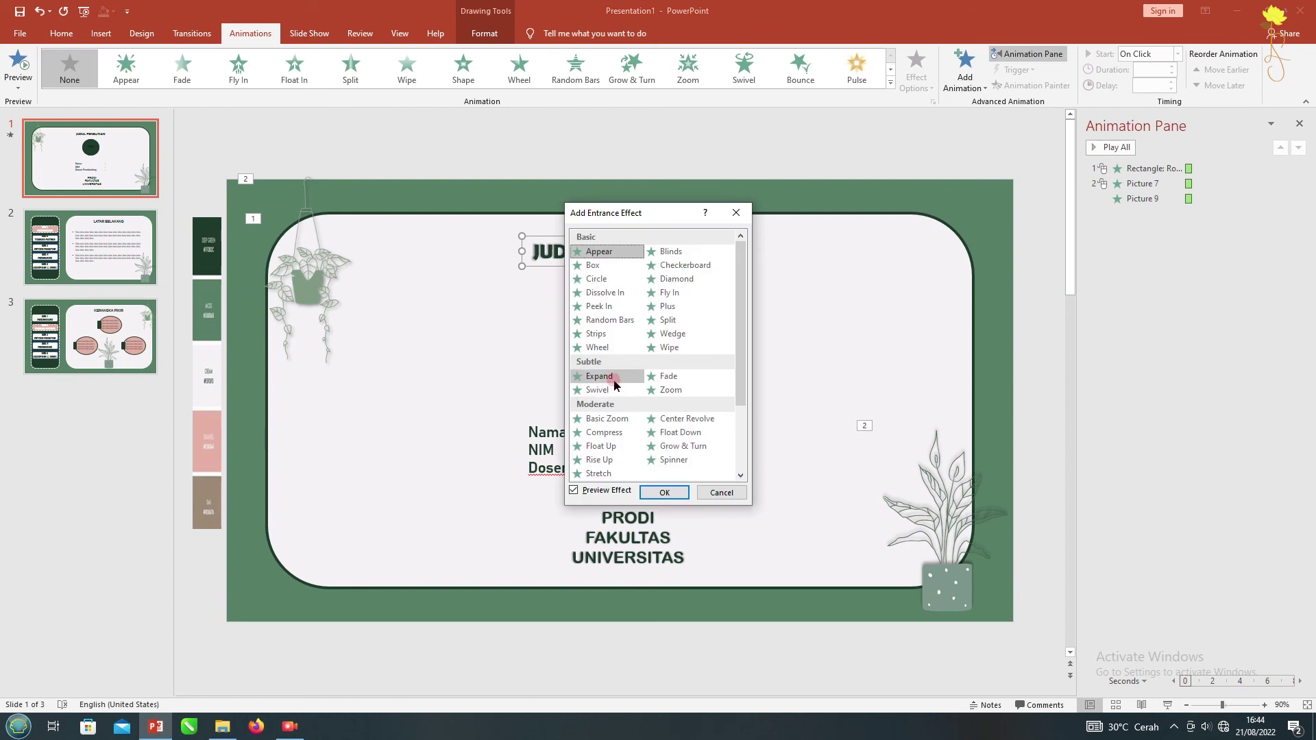
{"action": "left_click", "coordinate": [664, 492]}
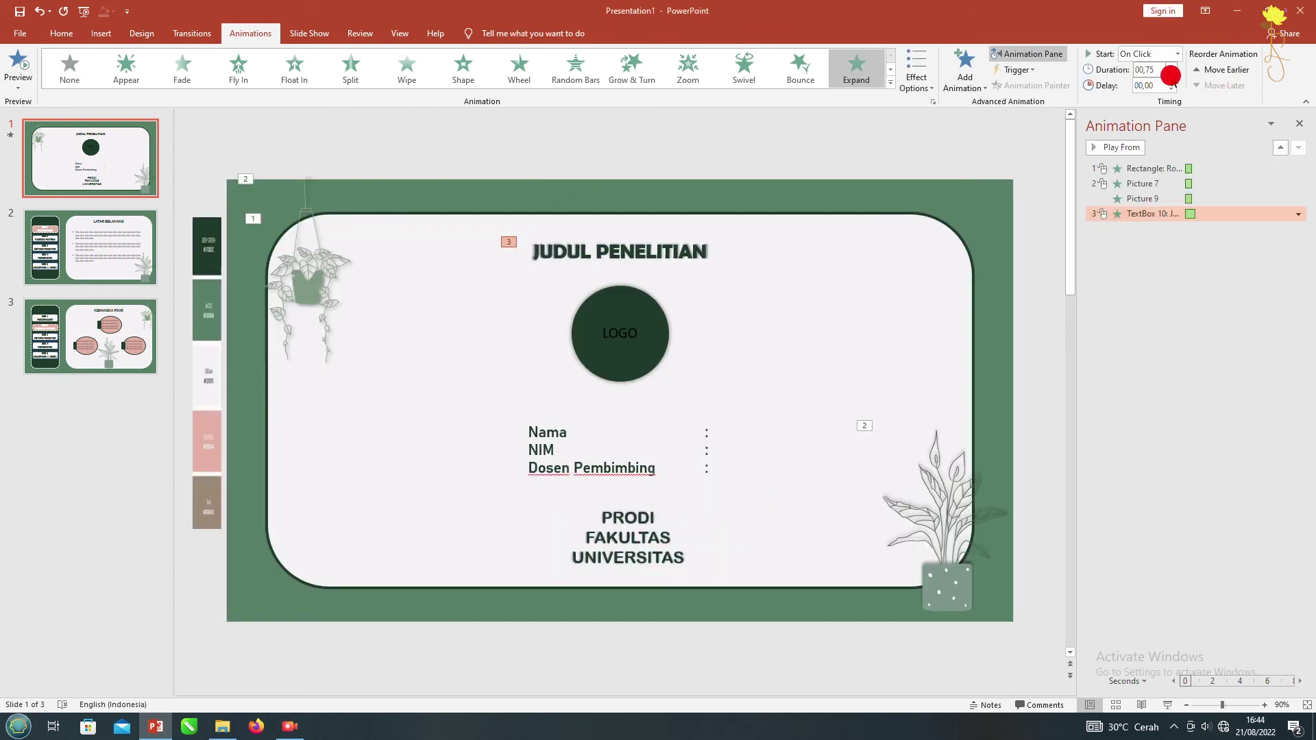
Zoom the logo in, and wipe in the Nama and PRODI text boxes, with PRODI on click
{"action": "left_click", "coordinate": [621, 349]}
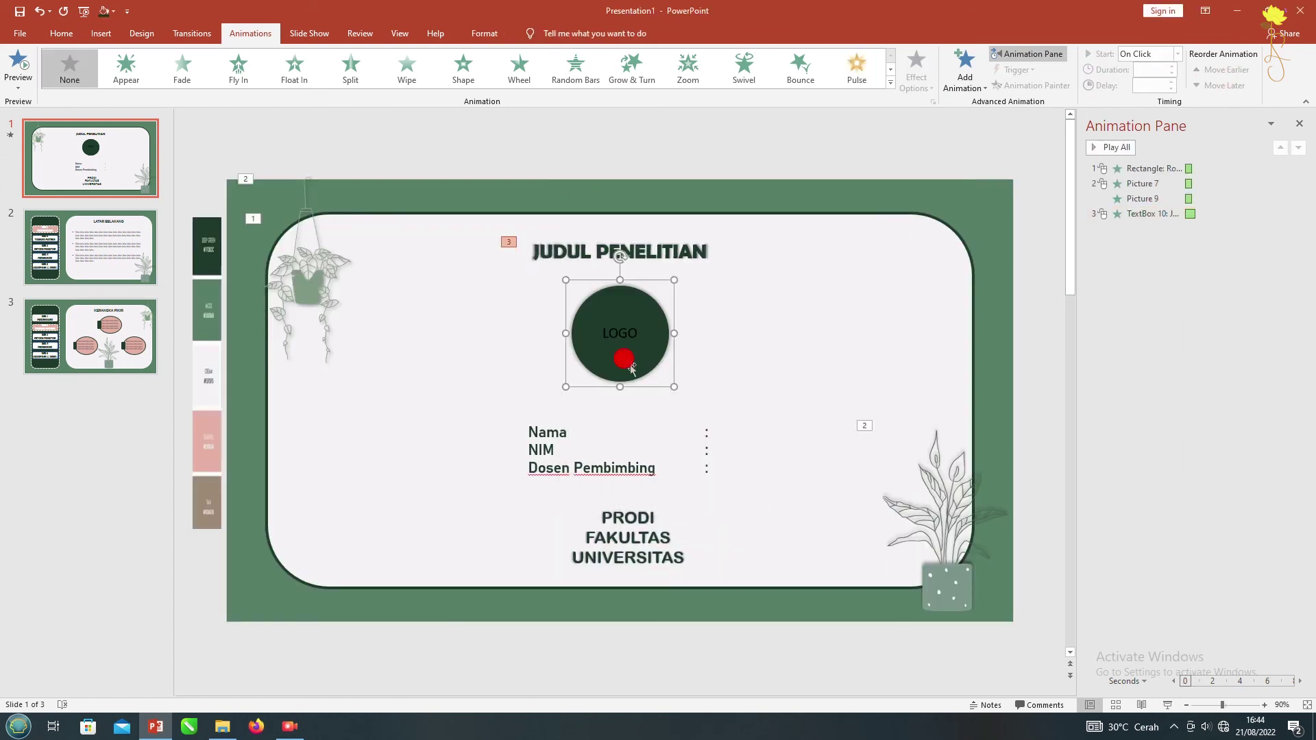
{"action": "left_click", "coordinate": [687, 69]}
{"action": "left_click", "coordinate": [545, 443]}
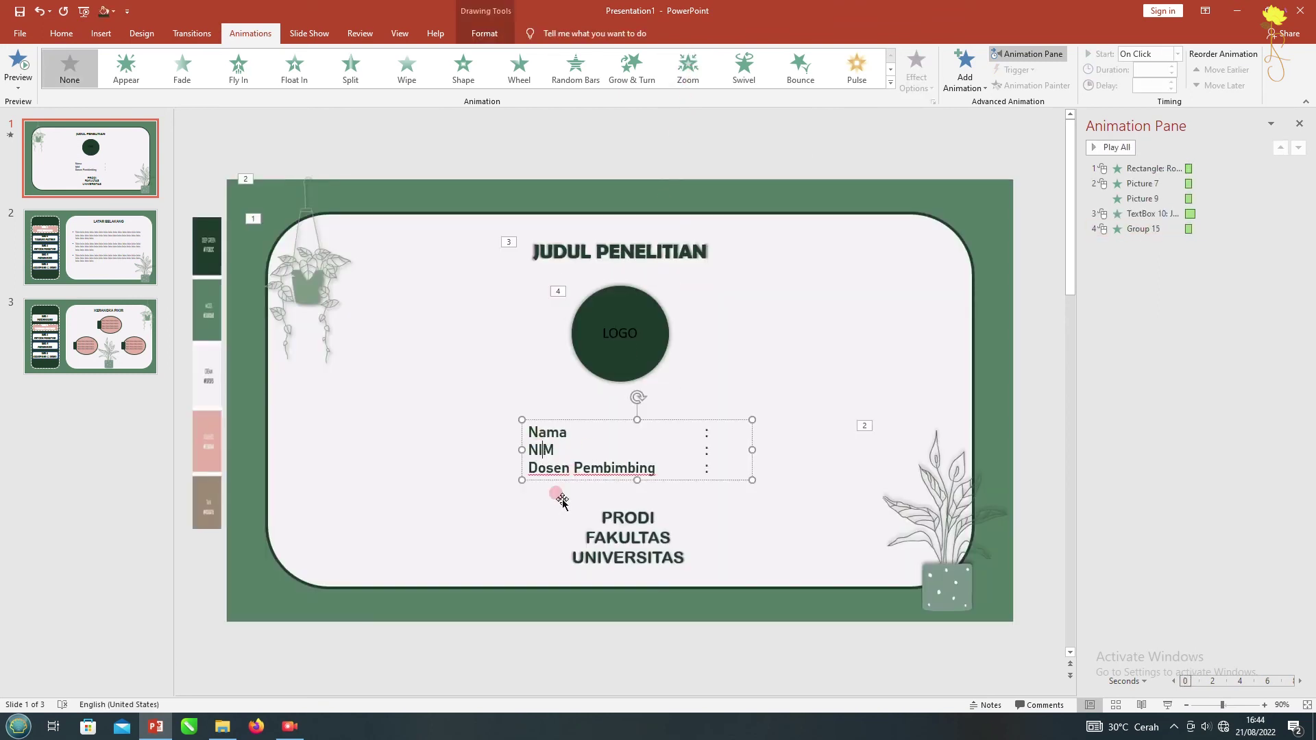
{"action": "left_click", "coordinate": [620, 532], "text": "shift"}
{"action": "left_click", "coordinate": [407, 68]}
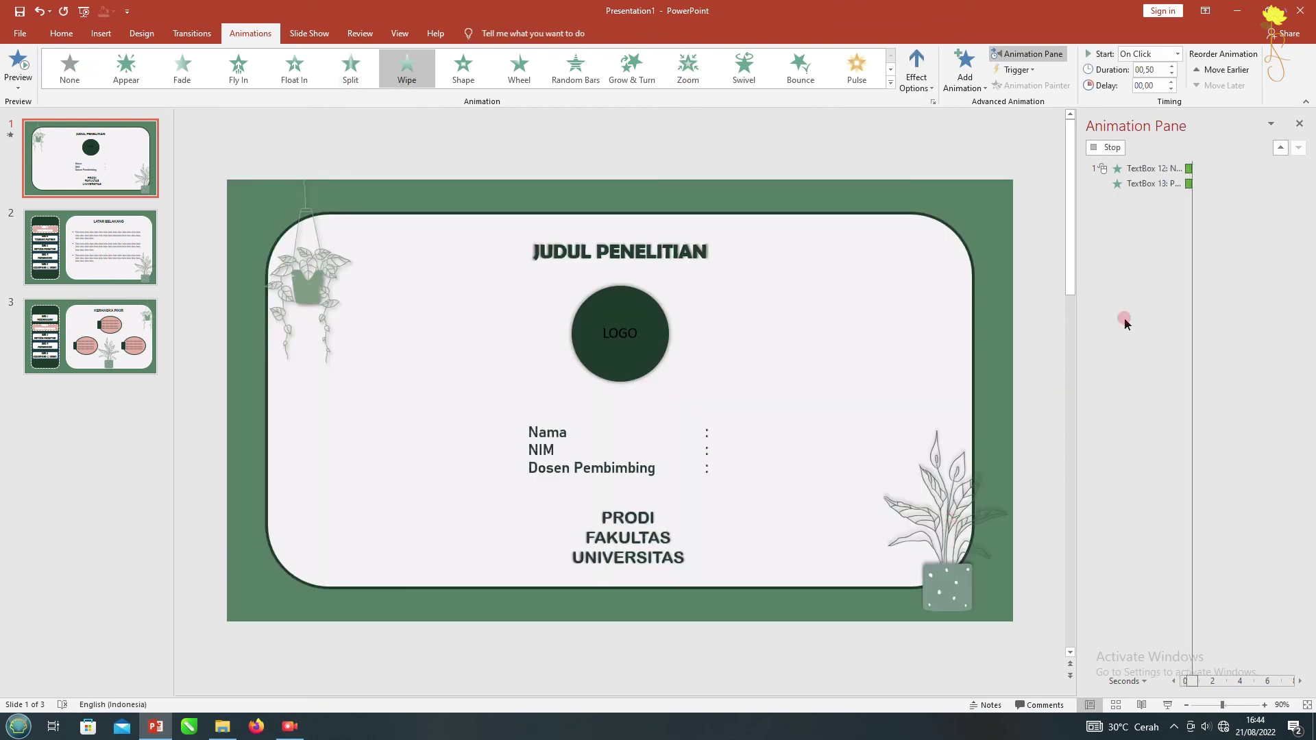
{"action": "left_click", "coordinate": [1303, 263]}
{"action": "left_click", "coordinate": [1224, 276]}
Set Wipe directions for PRODI and Nama, preview, and make them wipe in by paragraph
{"action": "left_click", "coordinate": [1165, 259]}
{"action": "left_click", "coordinate": [916, 68]}
{"action": "left_click", "coordinate": [929, 212]}
{"action": "left_click", "coordinate": [1165, 244]}
{"action": "left_click", "coordinate": [916, 68]}
{"action": "left_click", "coordinate": [948, 160]}
{"action": "left_click", "coordinate": [20, 69]}
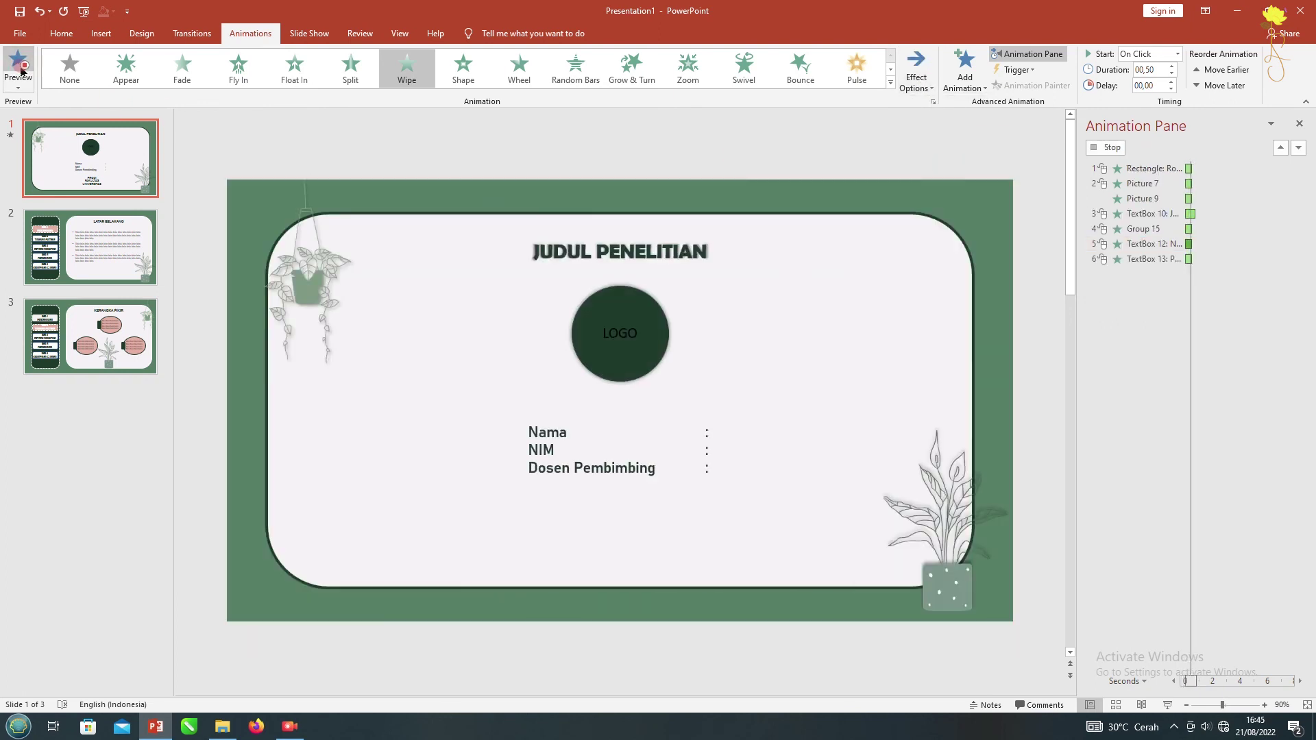
{"action": "left_click", "coordinate": [541, 508], "text": "shift"}
{"action": "left_click", "coordinate": [917, 69]}
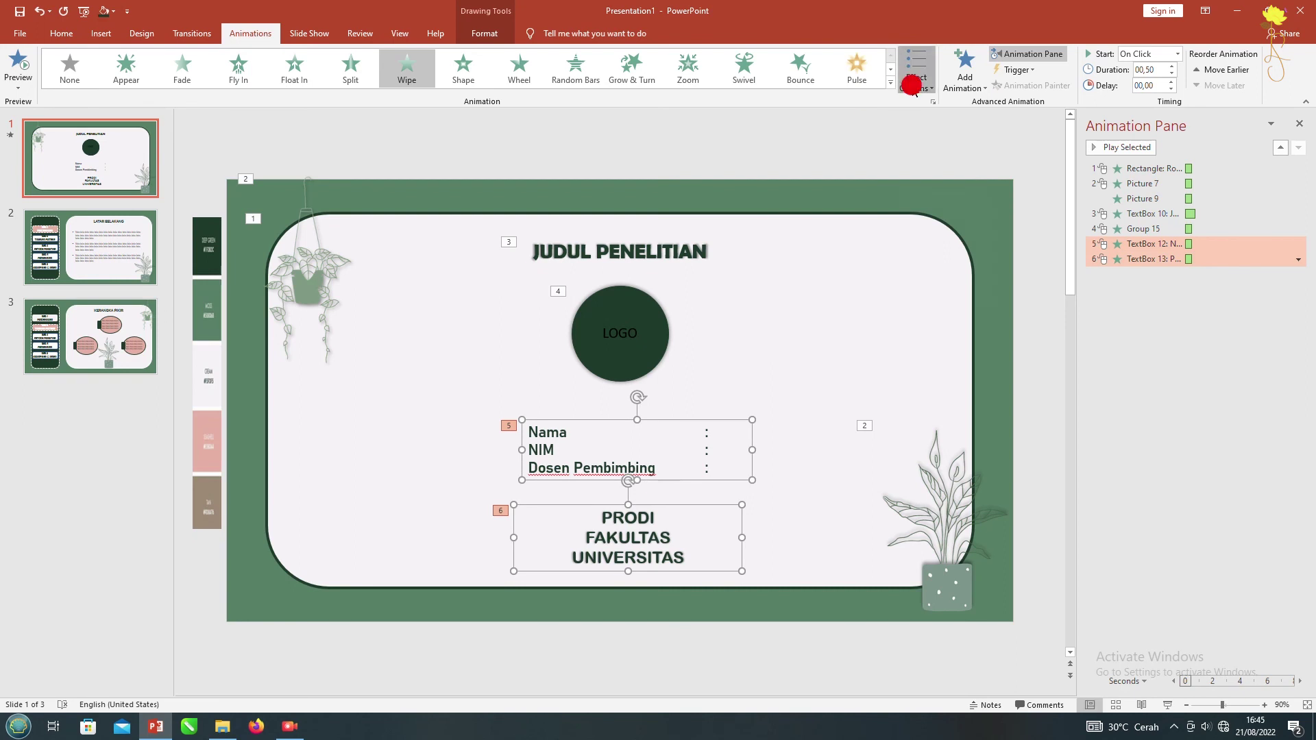
{"action": "left_click", "coordinate": [946, 332]}
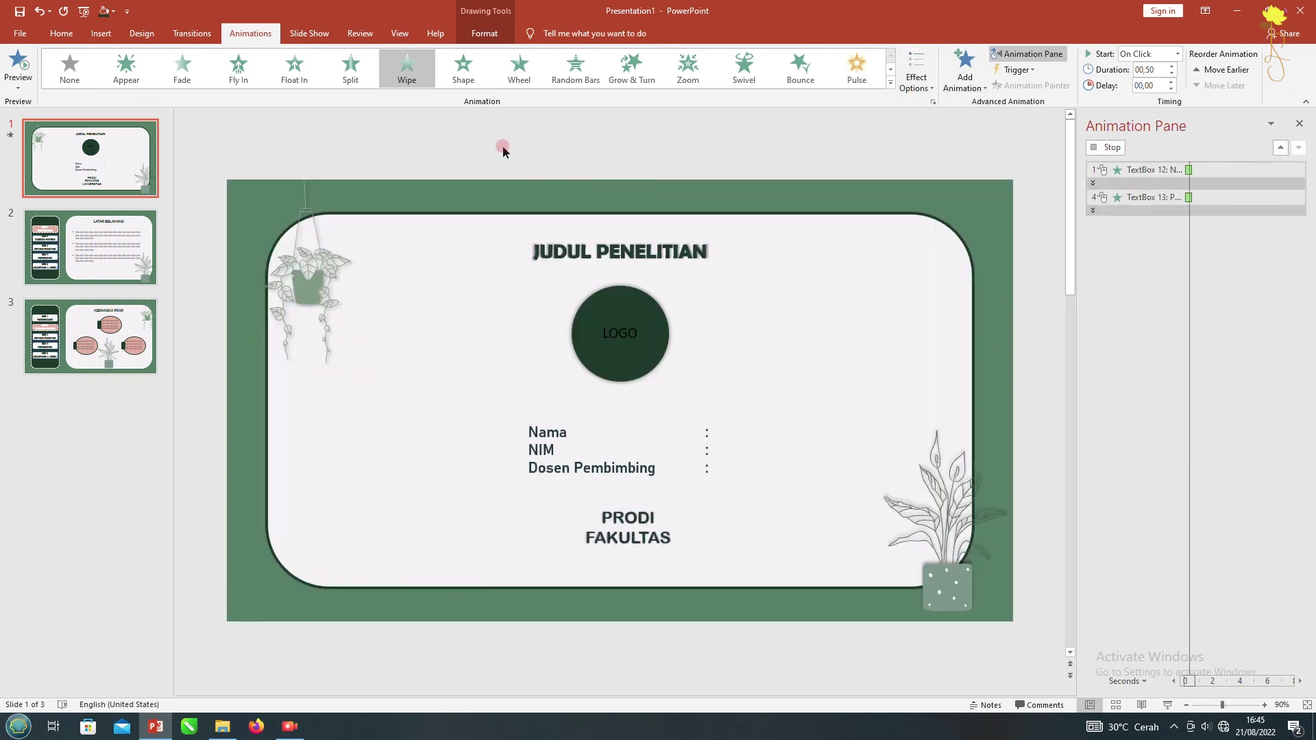
{"action": "scroll", "coordinate": [439, 178], "scroll_direction": "down", "scroll_amount": 1}
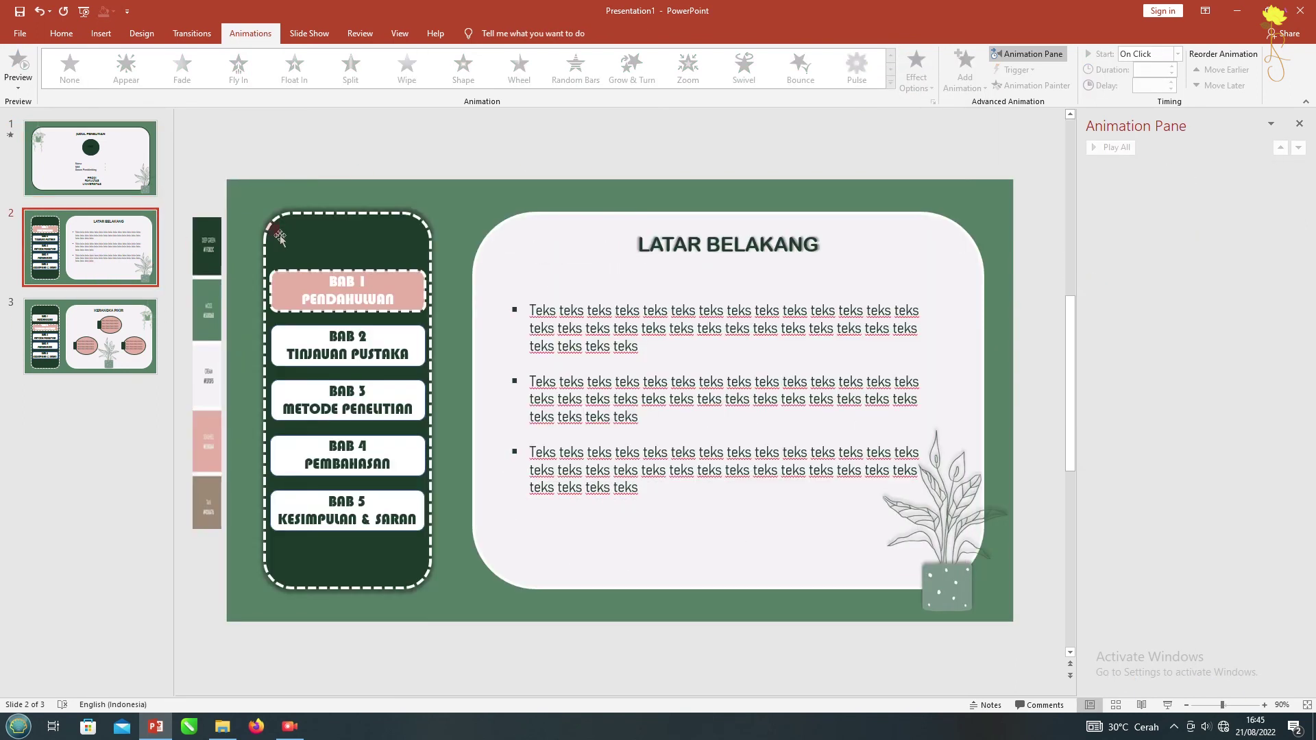
Give the dark chapter panel, white content panel and BAB 1 box Random Bars entrances
{"action": "left_click", "coordinate": [343, 241]}
{"action": "left_click", "coordinate": [547, 233], "text": "shift"}
{"action": "left_click", "coordinate": [576, 68]}
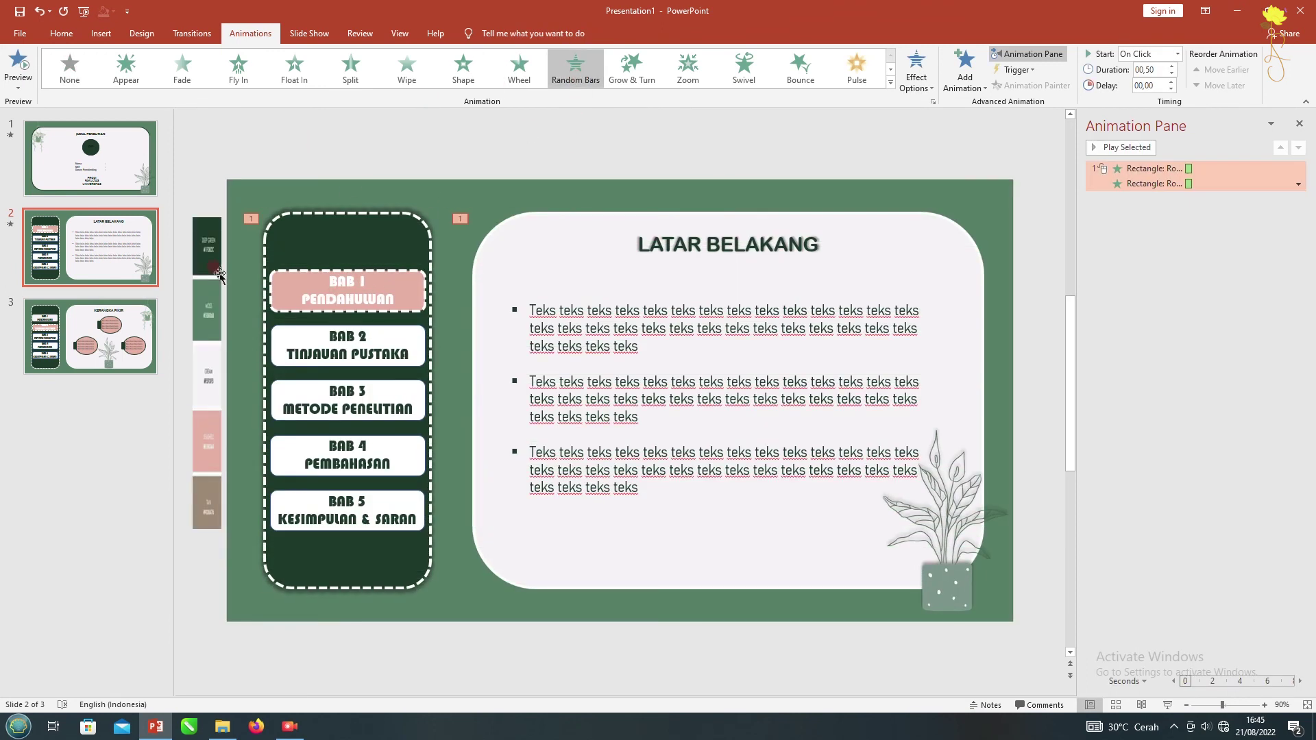
{"action": "left_click", "coordinate": [343, 292]}
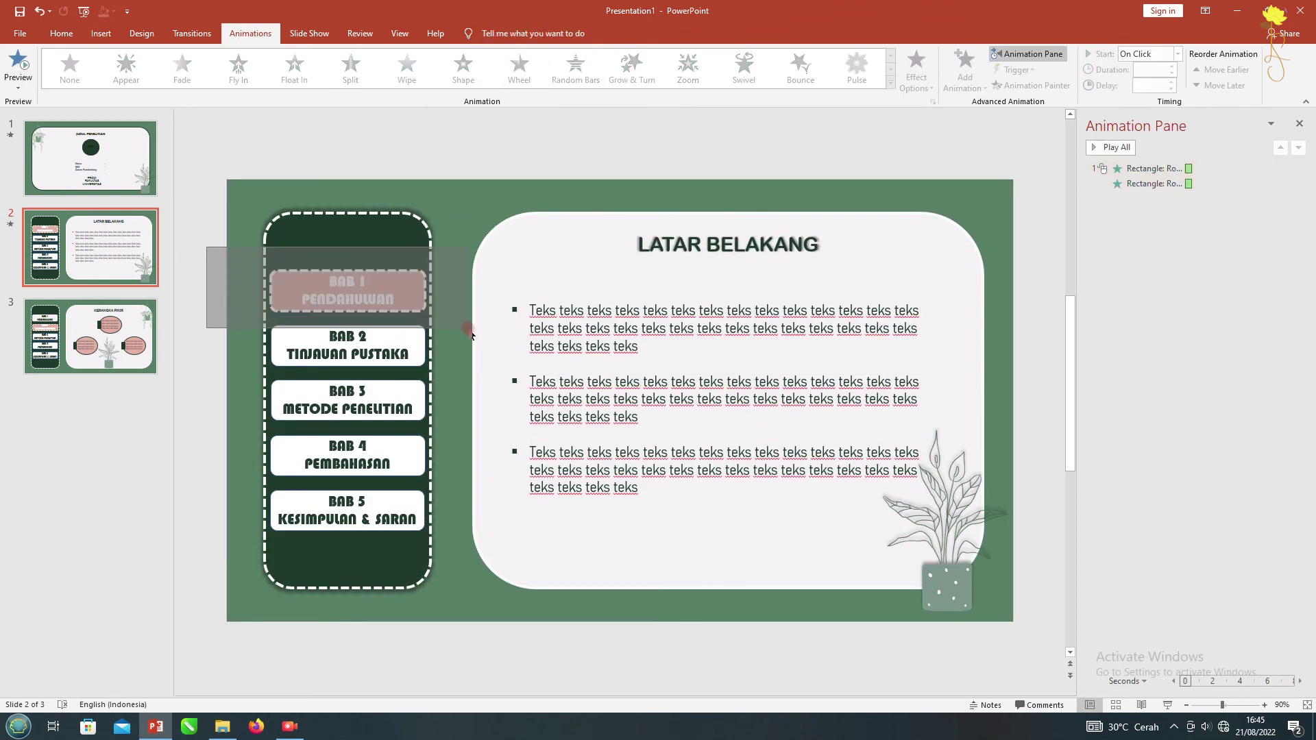
{"action": "left_click", "coordinate": [576, 68]}
Make the BAB 2 to BAB 5 chapter boxes Fly In
{"action": "mouse_move", "coordinate": [197, 320]}
{"action": "left_mouse_down"}
{"action": "mouse_move", "coordinate": [417, 520]}
{"action": "mouse_move", "coordinate": [473, 376]}
{"action": "left_mouse_up"}
{"action": "left_click", "coordinate": [477, 381]}
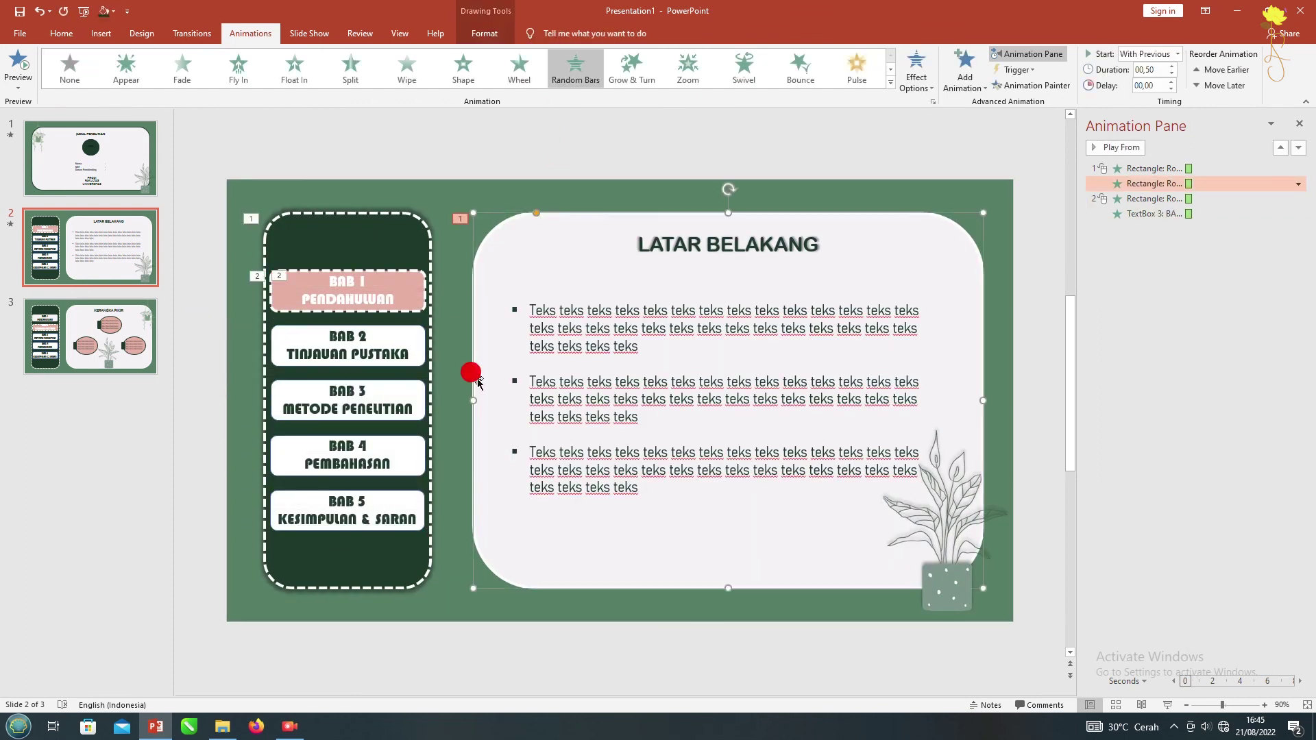
{"action": "left_click_drag", "start_coordinate": [200, 305], "coordinate": [456, 379]}
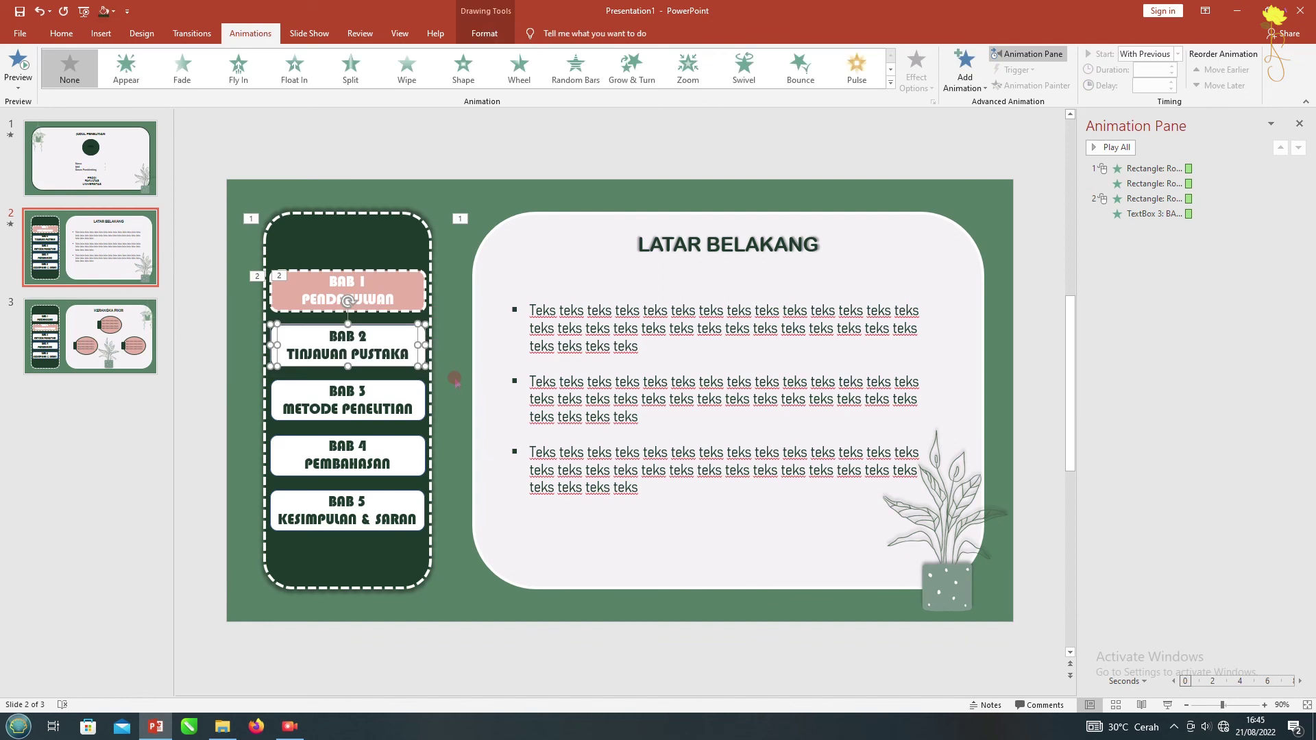
{"action": "left_click_drag", "start_coordinate": [205, 314], "coordinate": [445, 542]}
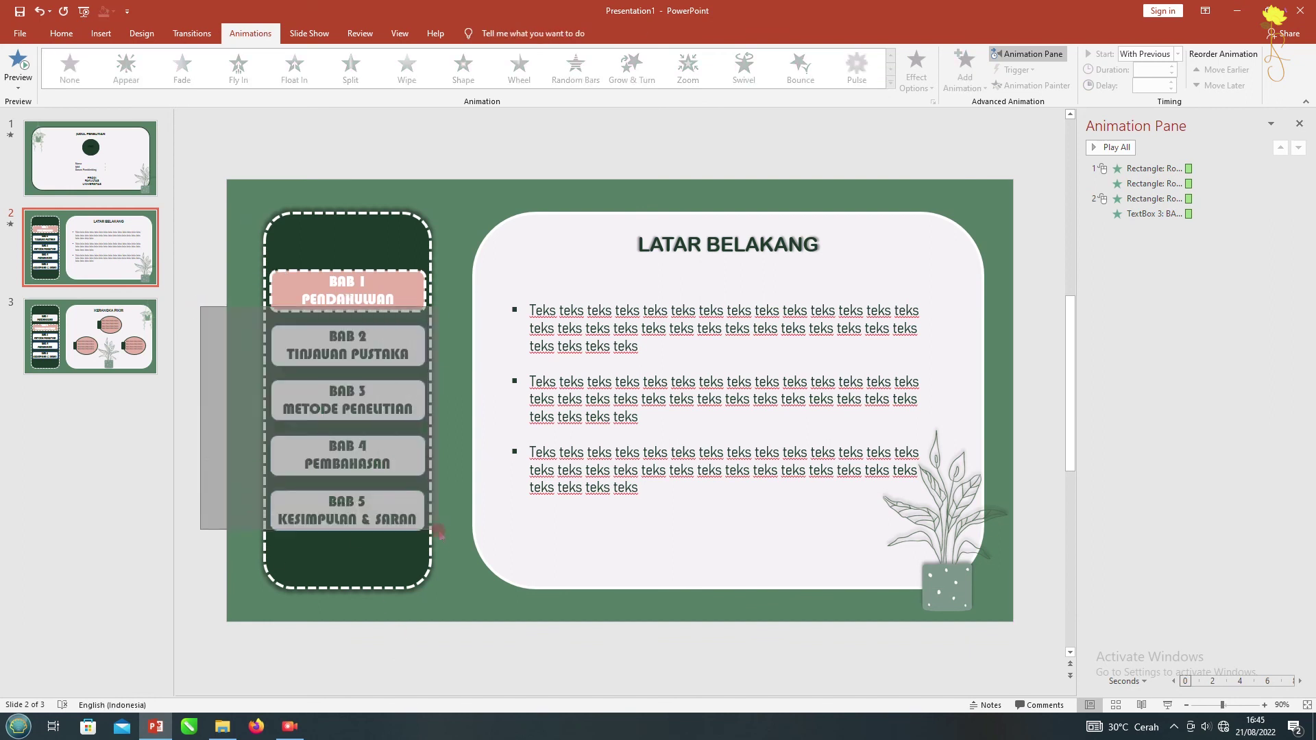
{"action": "left_click_drag", "start_coordinate": [218, 326], "coordinate": [439, 551]}
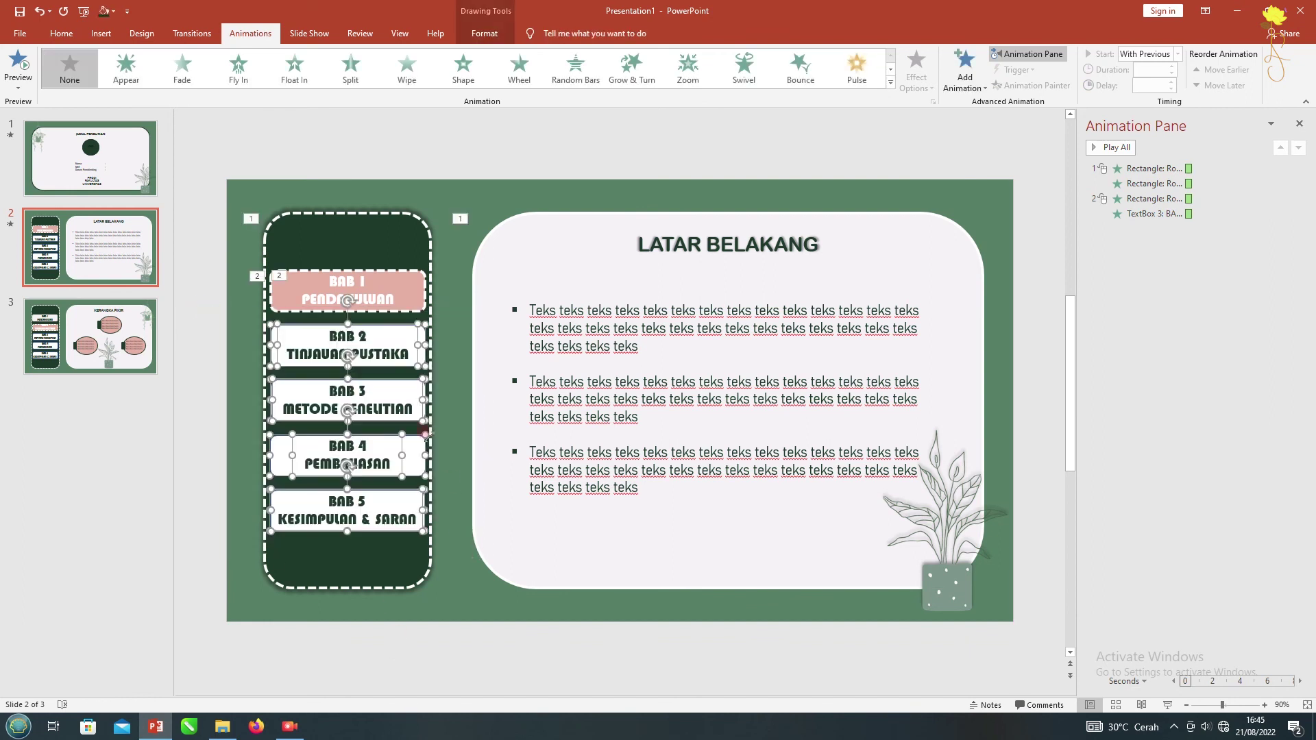
{"action": "left_click", "coordinate": [239, 67]}
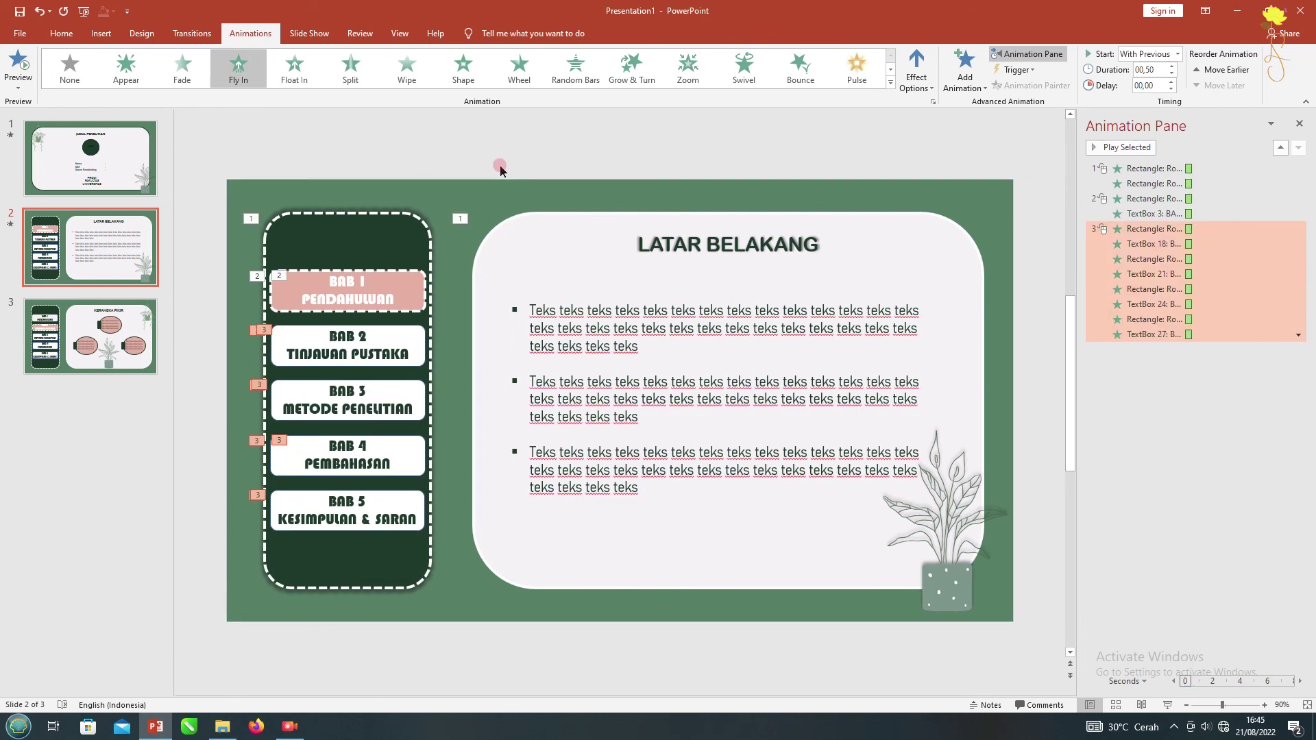
Make the LATAR BELAKANG title wipe in from the top
{"action": "left_click", "coordinate": [457, 155]}
{"action": "left_click", "coordinate": [643, 232]}
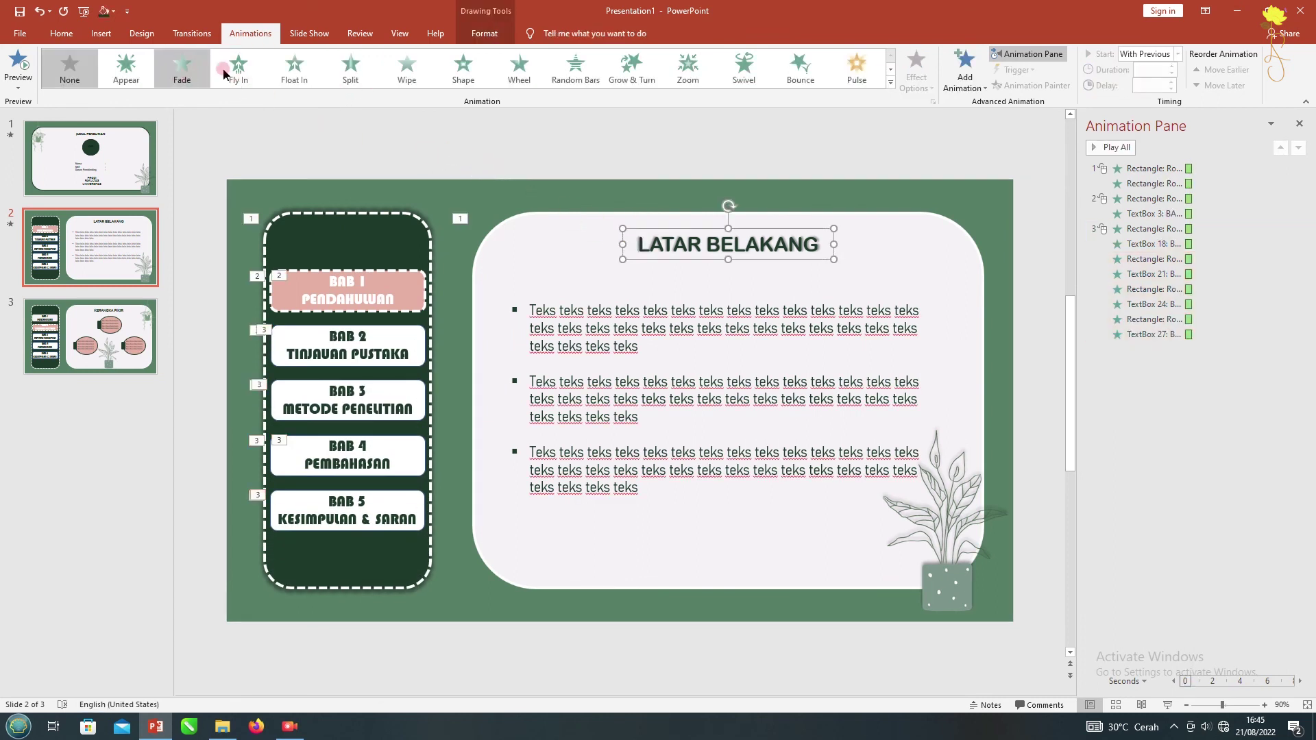
{"action": "left_click", "coordinate": [397, 72]}
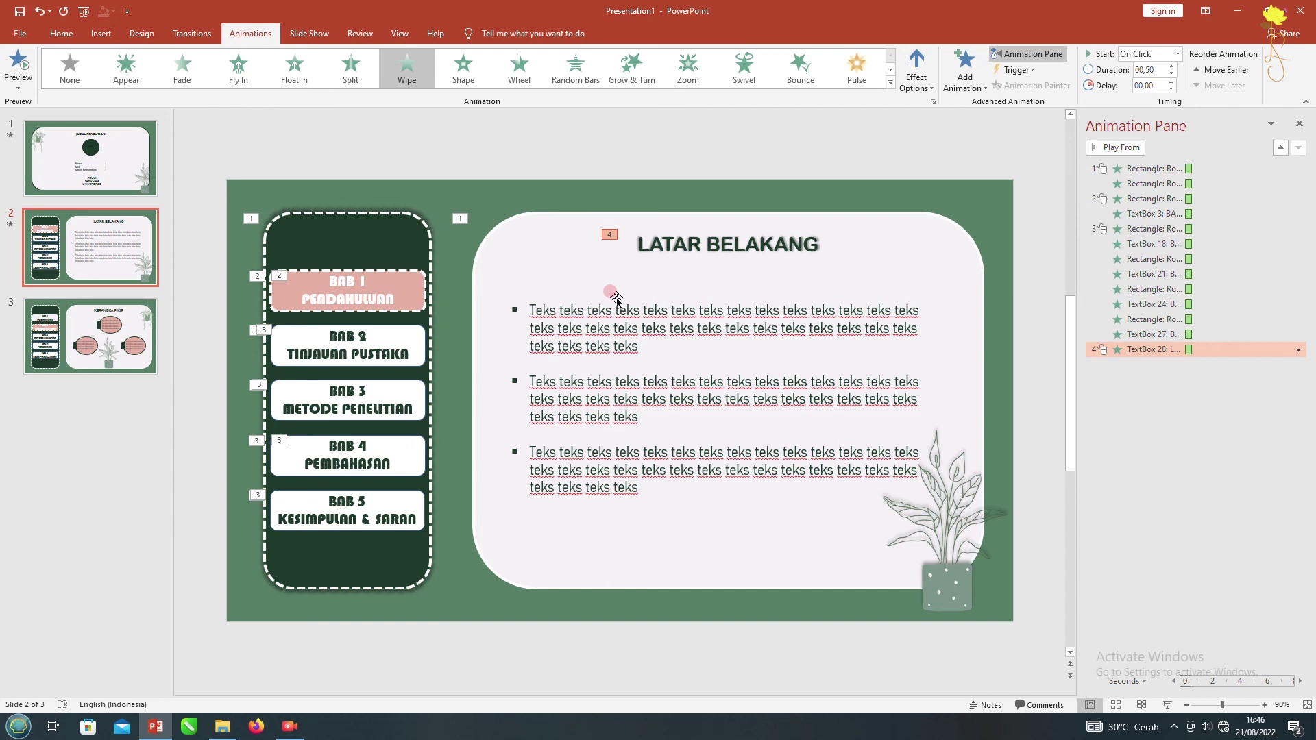
{"action": "left_click", "coordinate": [732, 244]}
{"action": "left_click", "coordinate": [916, 77]}
{"action": "left_click", "coordinate": [932, 233]}
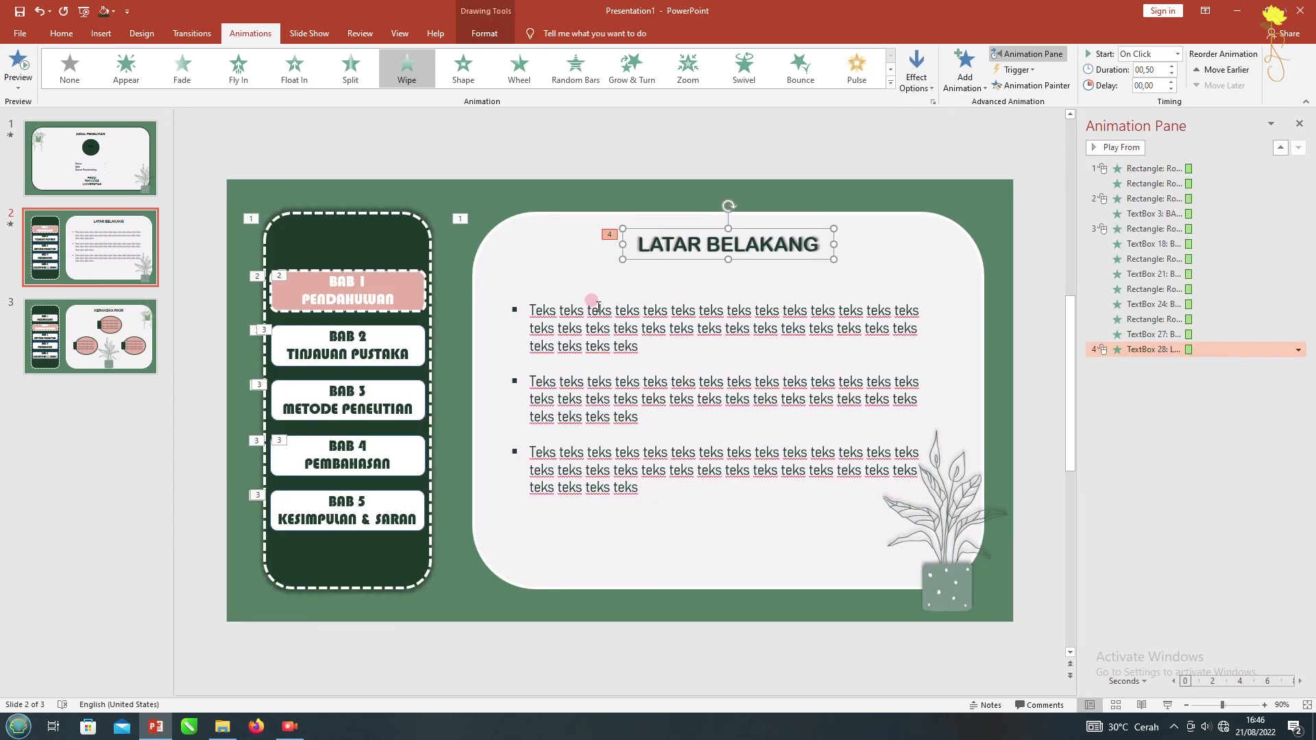
Wipe the bullet text in from the left by paragraph and preview slide 2
{"action": "left_click", "coordinate": [598, 307]}
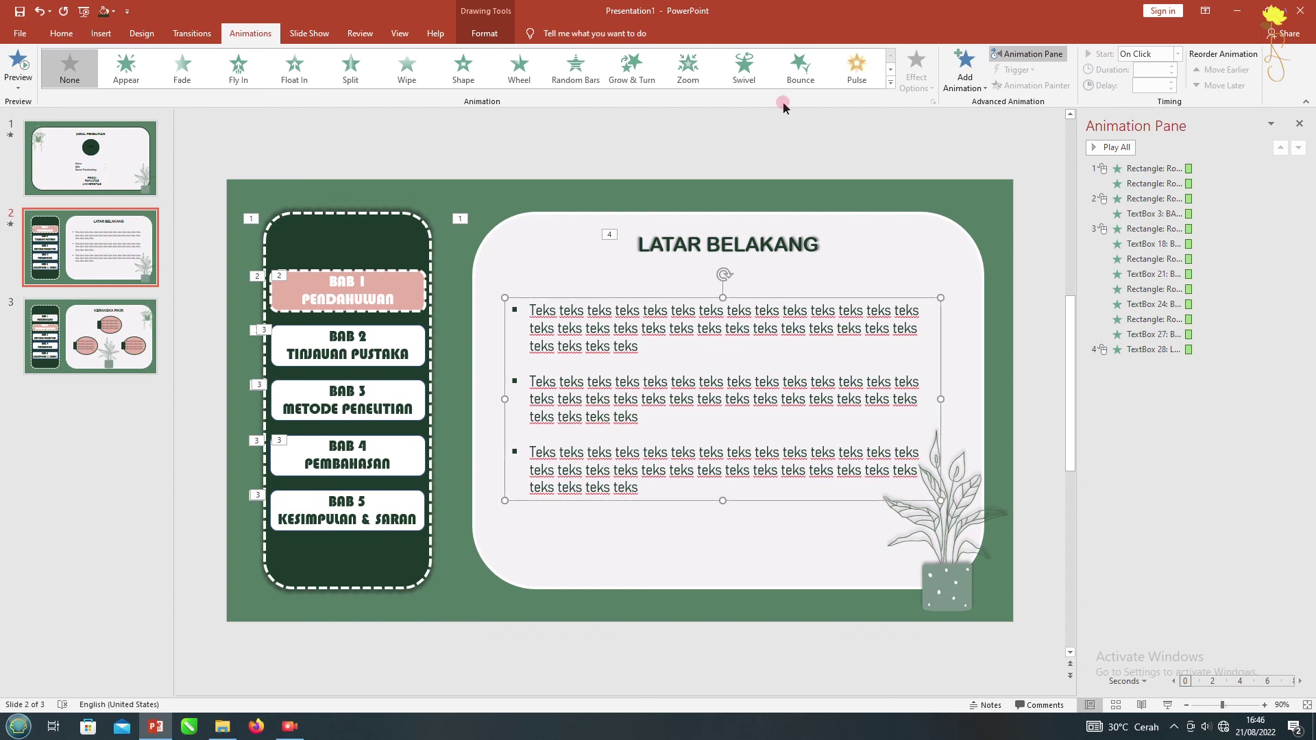
{"action": "left_click", "coordinate": [404, 67]}
{"action": "left_click", "coordinate": [932, 88]}
{"action": "left_click", "coordinate": [953, 164]}
{"action": "left_click", "coordinate": [933, 88]}
{"action": "left_click", "coordinate": [952, 292]}
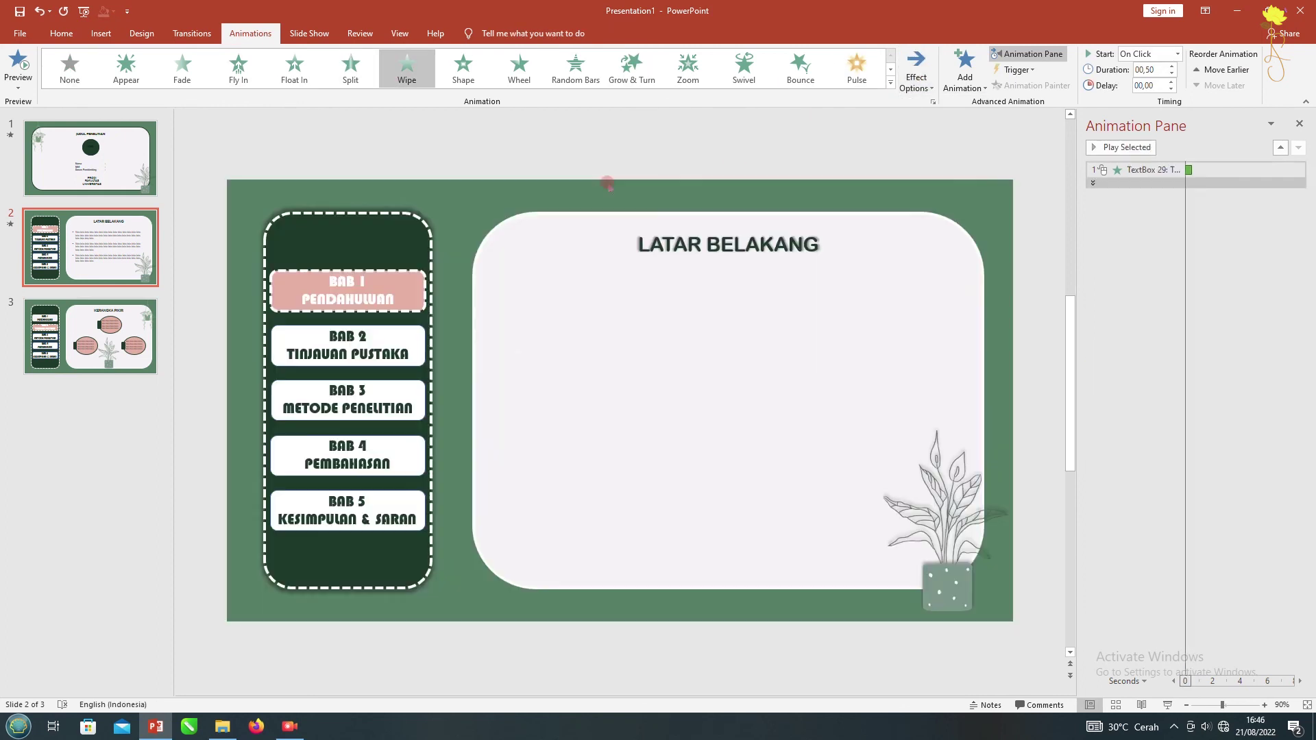
{"action": "left_click", "coordinate": [26, 74]}
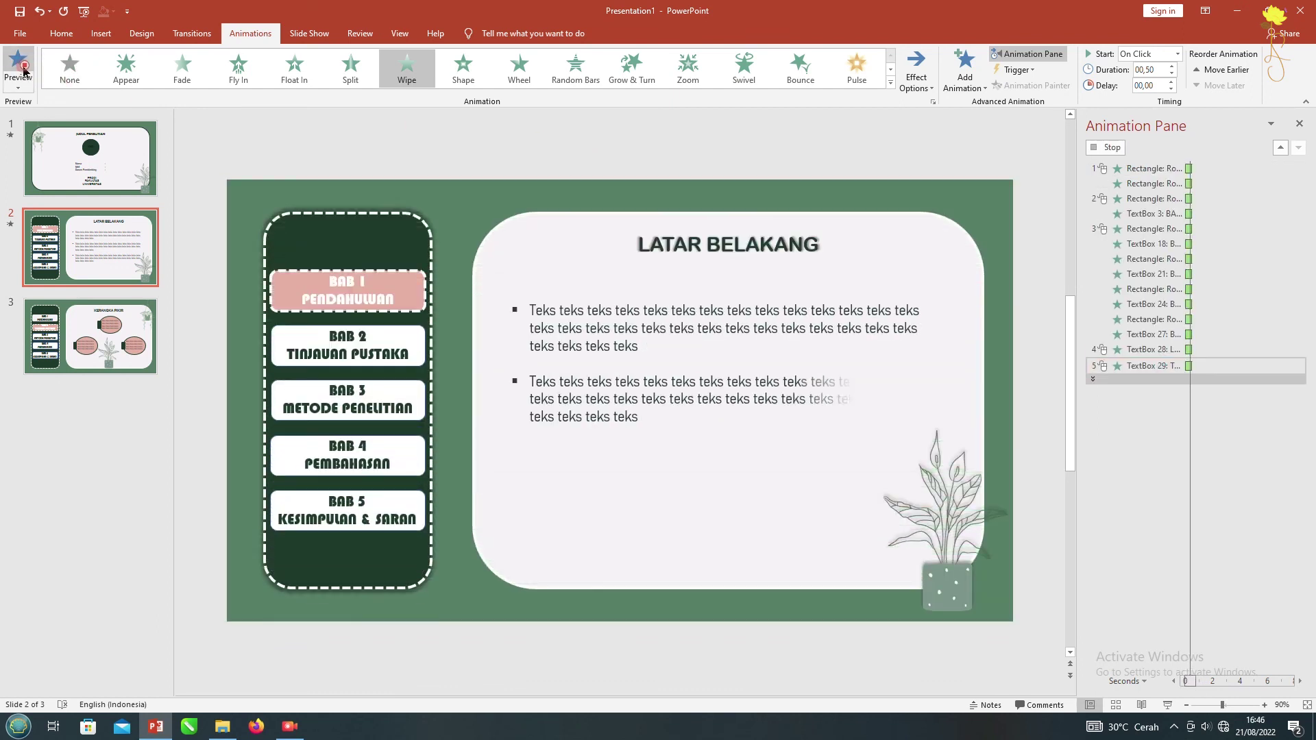
{"action": "left_click", "coordinate": [96, 348]}
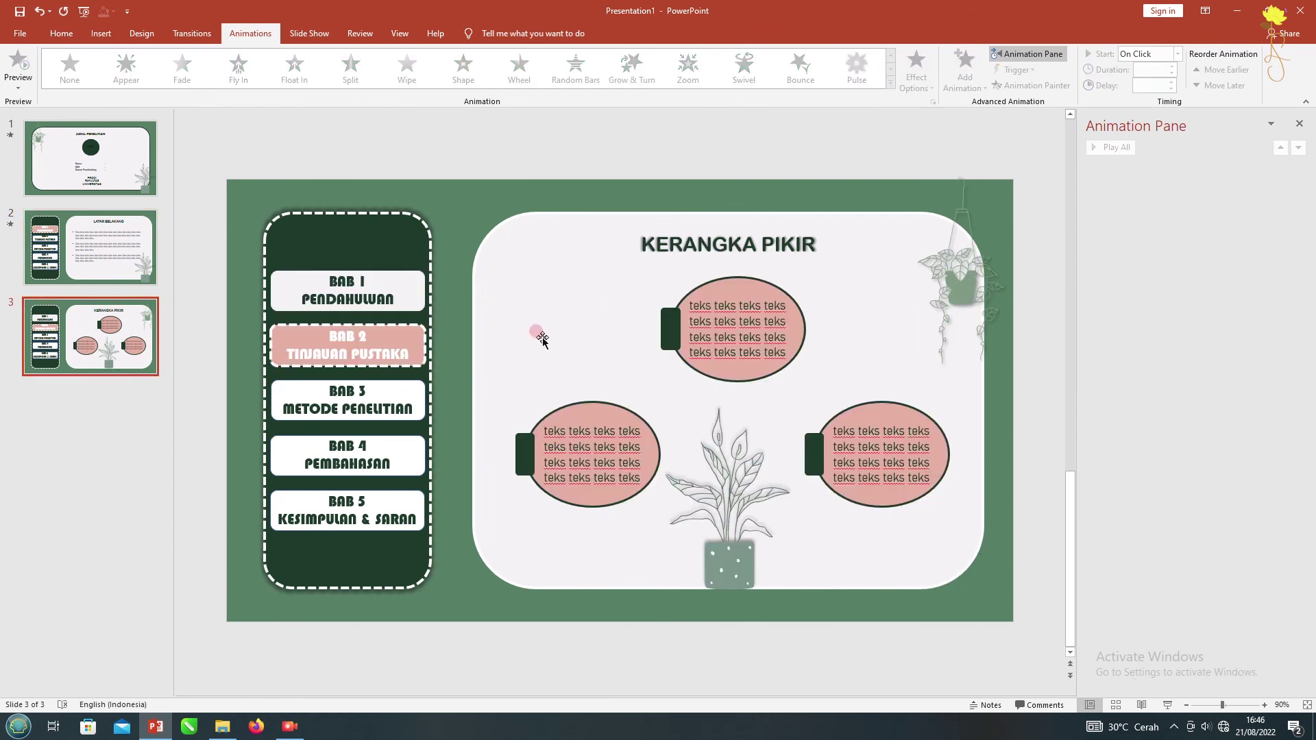
Give BAB 2 Random Bars and make each oval's text wipe in on its own click
{"action": "left_click_drag", "start_coordinate": [192, 312], "coordinate": [428, 396]}
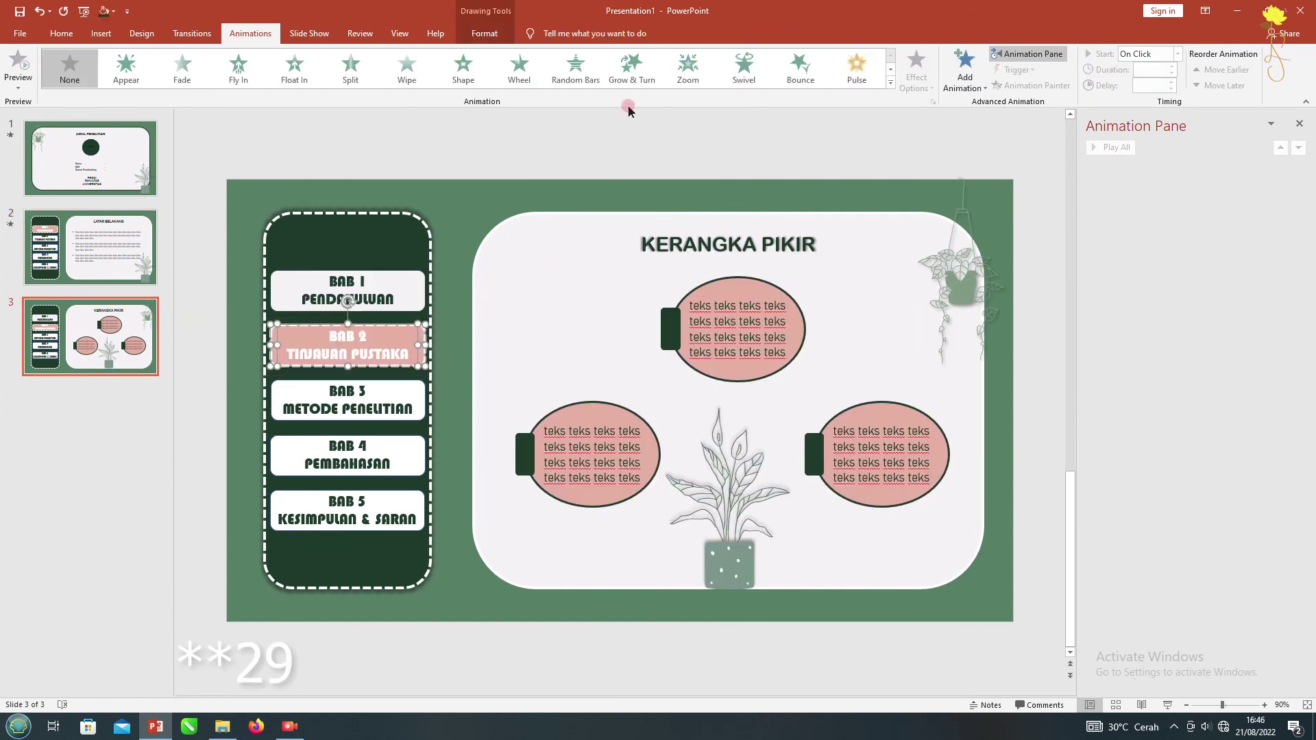
{"action": "left_click", "coordinate": [585, 79]}
{"action": "left_click", "coordinate": [591, 447]}
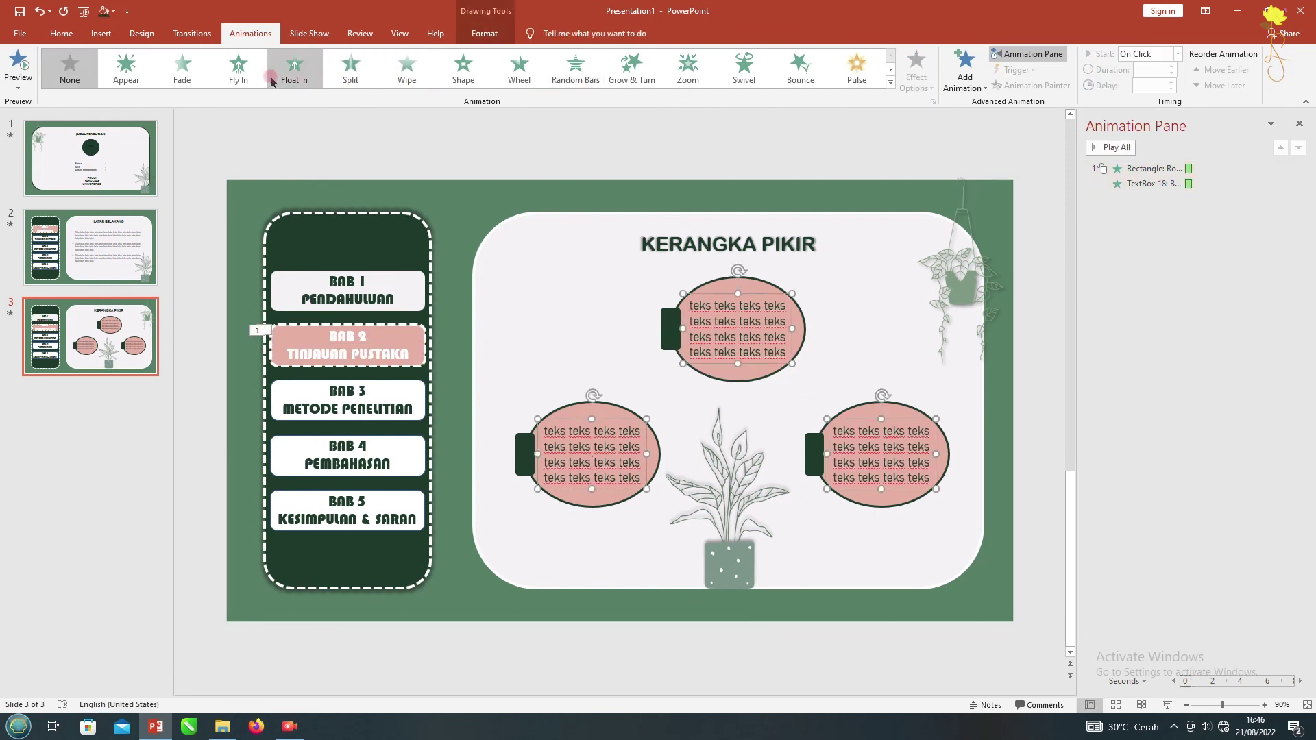
{"action": "left_click", "coordinate": [244, 76]}
{"action": "left_click", "coordinate": [406, 68]}
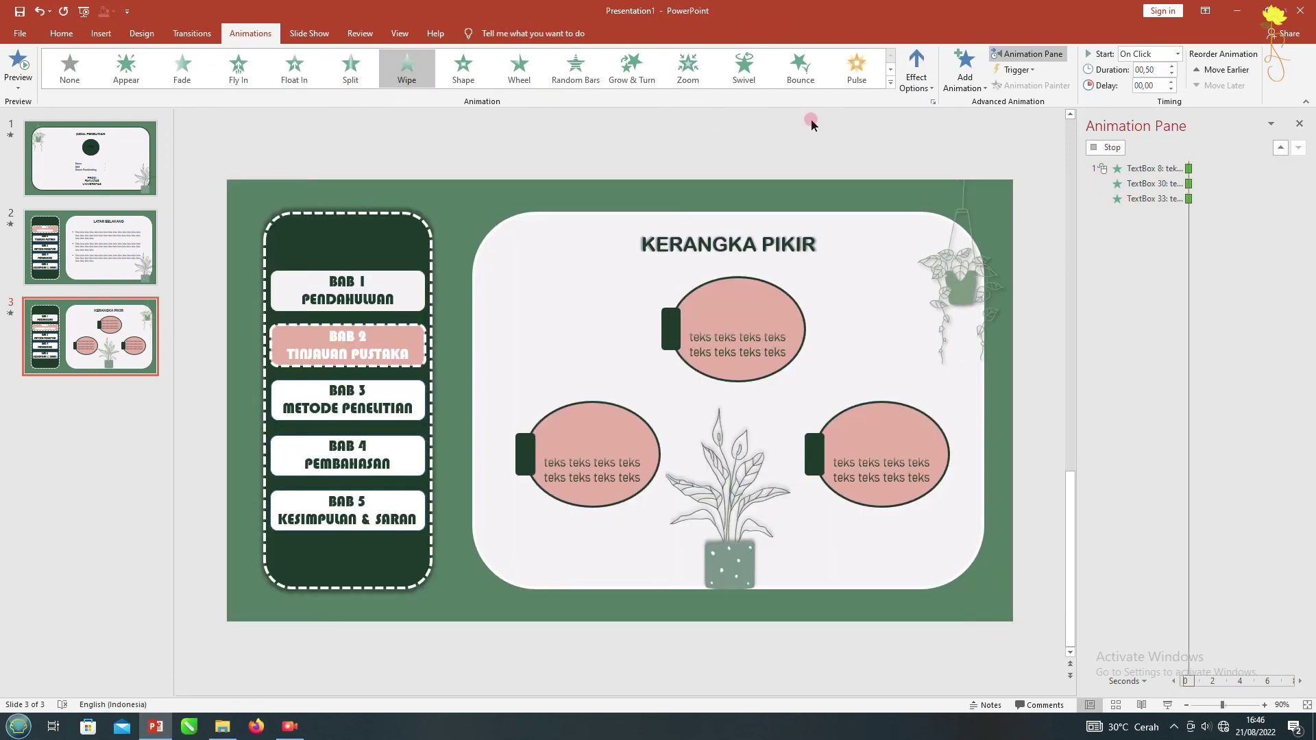
{"action": "left_click", "coordinate": [919, 82]}
{"action": "left_click", "coordinate": [935, 157]}
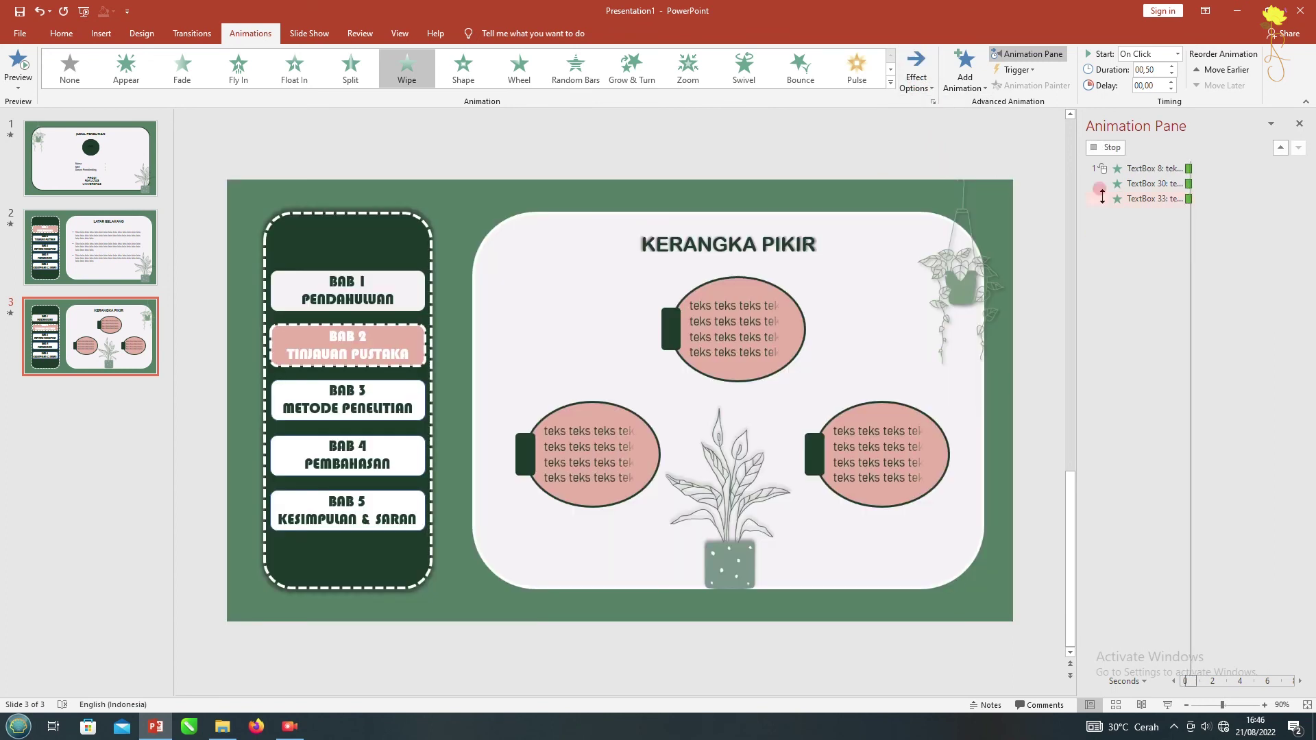
{"action": "left_click", "coordinate": [1298, 230]}
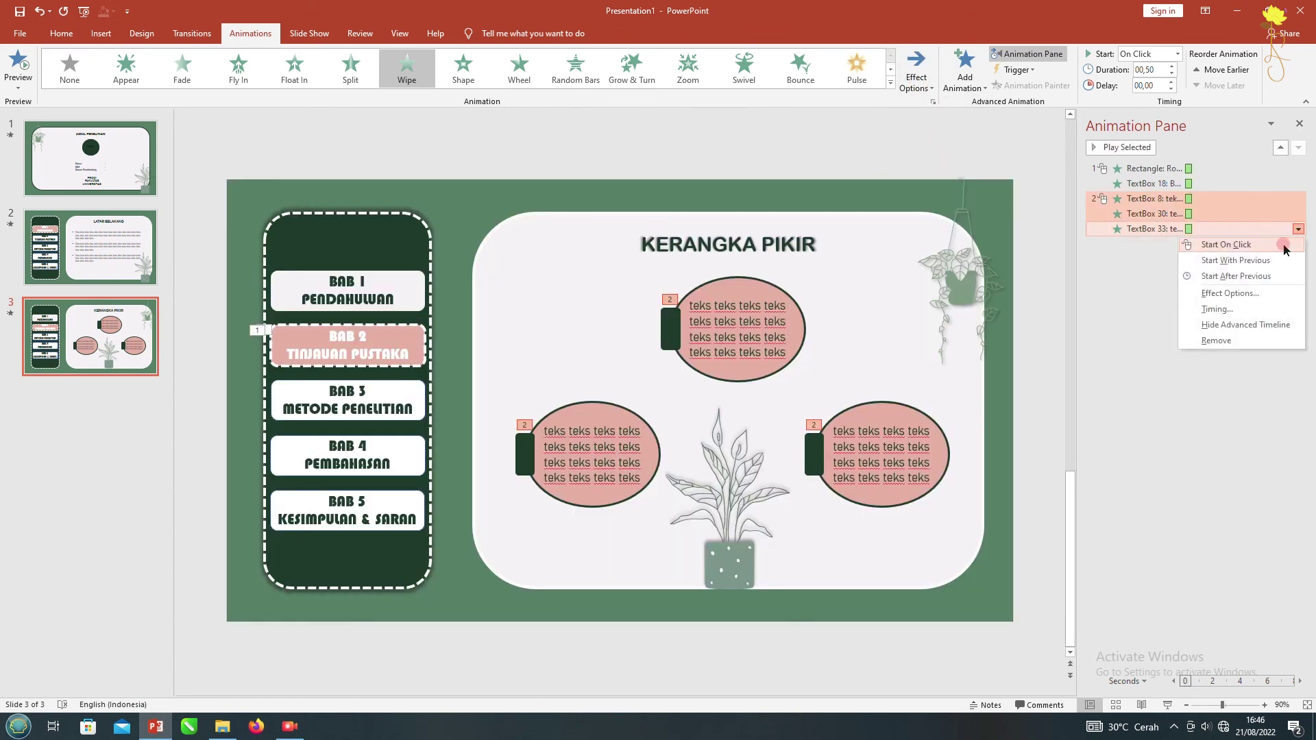
{"action": "left_click", "coordinate": [1285, 247]}
{"action": "left_click", "coordinate": [23, 58]}
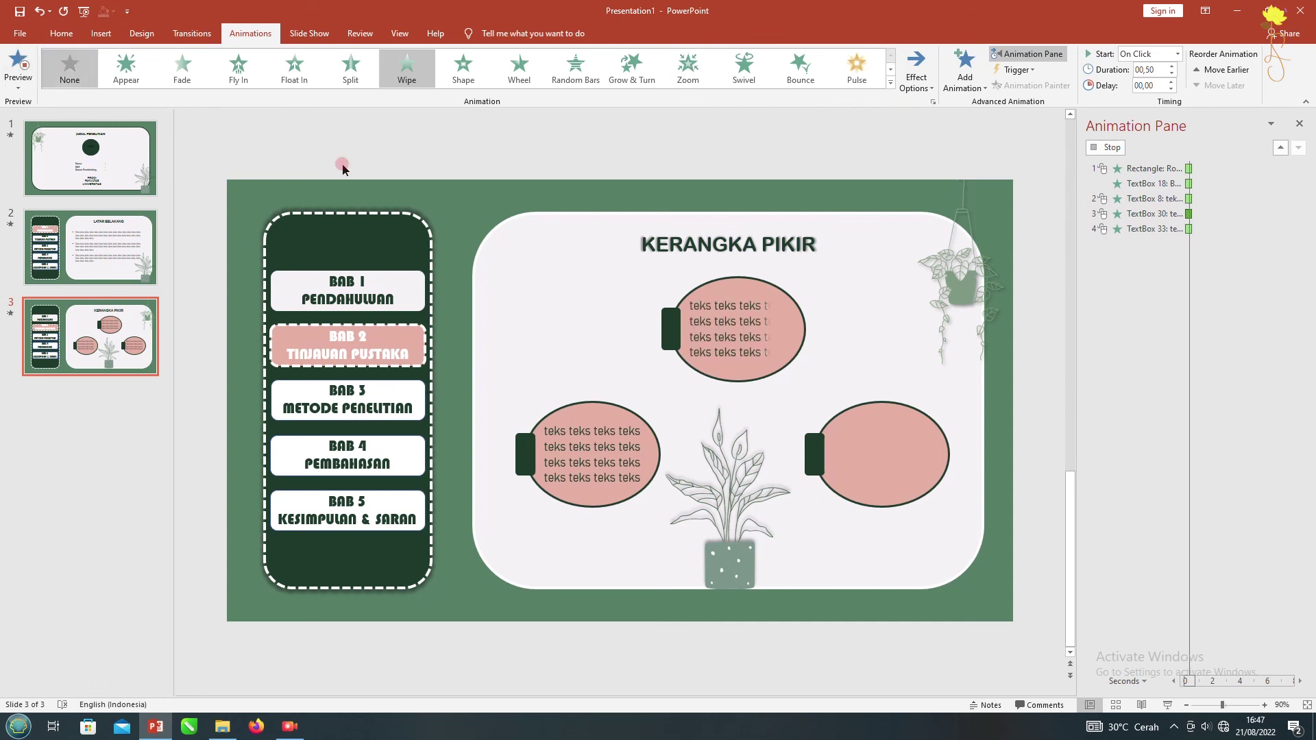
Wipe the KERANGKA PIKIR title in from the right and move its animation to second place
{"action": "left_click", "coordinate": [658, 230]}
{"action": "left_click", "coordinate": [407, 77]}
{"action": "left_click", "coordinate": [913, 79]}
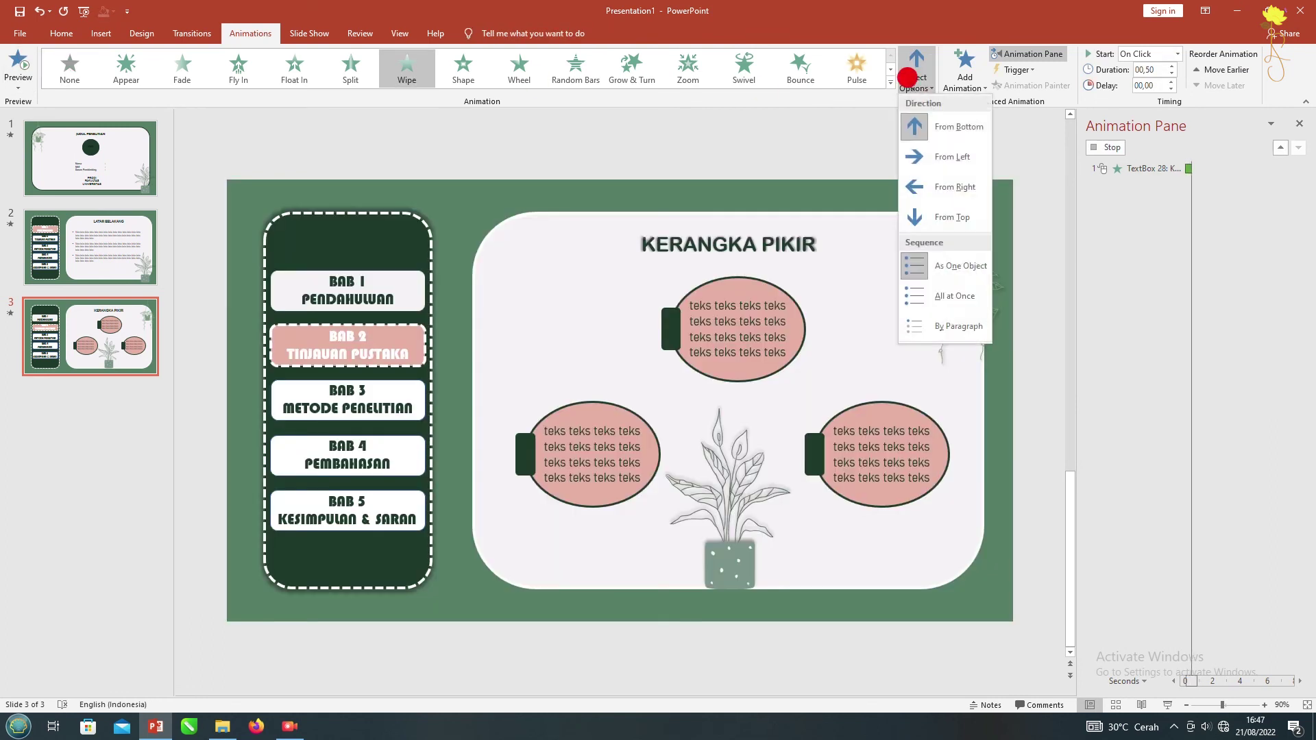
{"action": "left_click", "coordinate": [917, 185]}
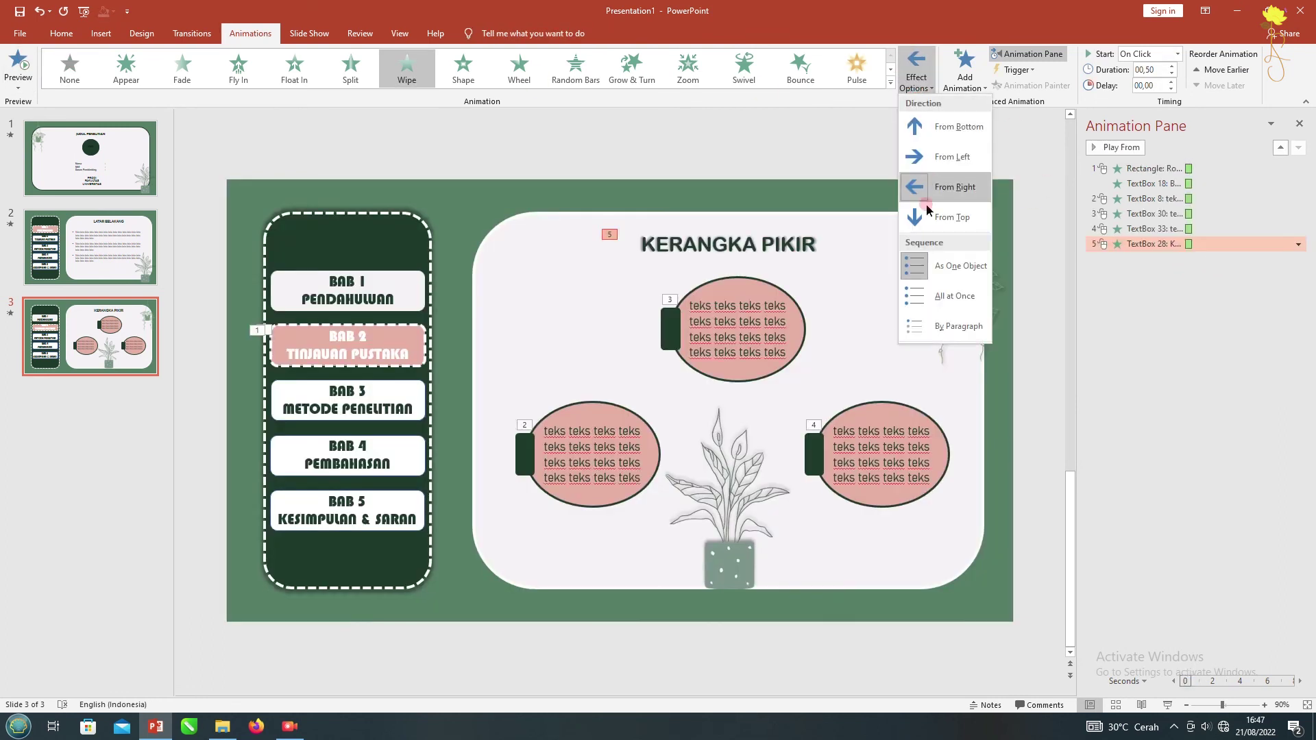
{"action": "left_click_drag", "start_coordinate": [1210, 188], "coordinate": [1210, 184]}
{"action": "left_click", "coordinate": [12, 59]}
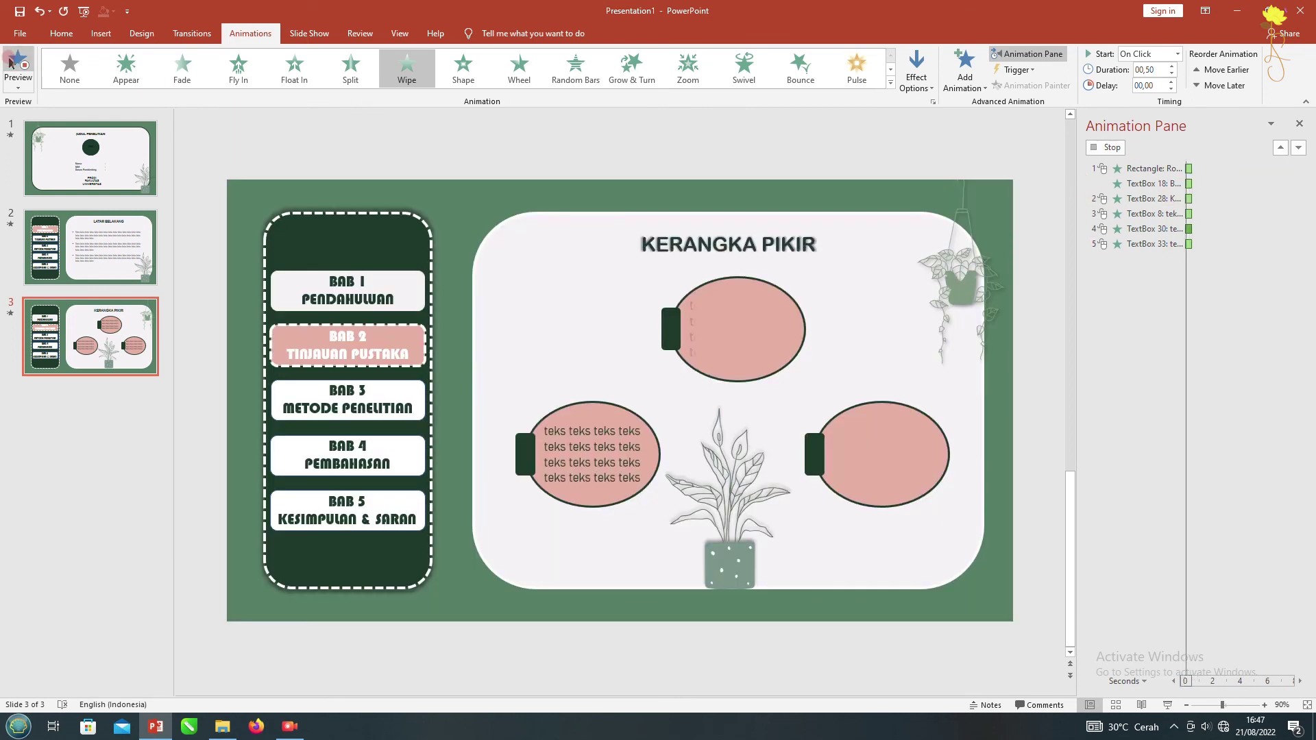
{"action": "left_click", "coordinate": [90, 247]}
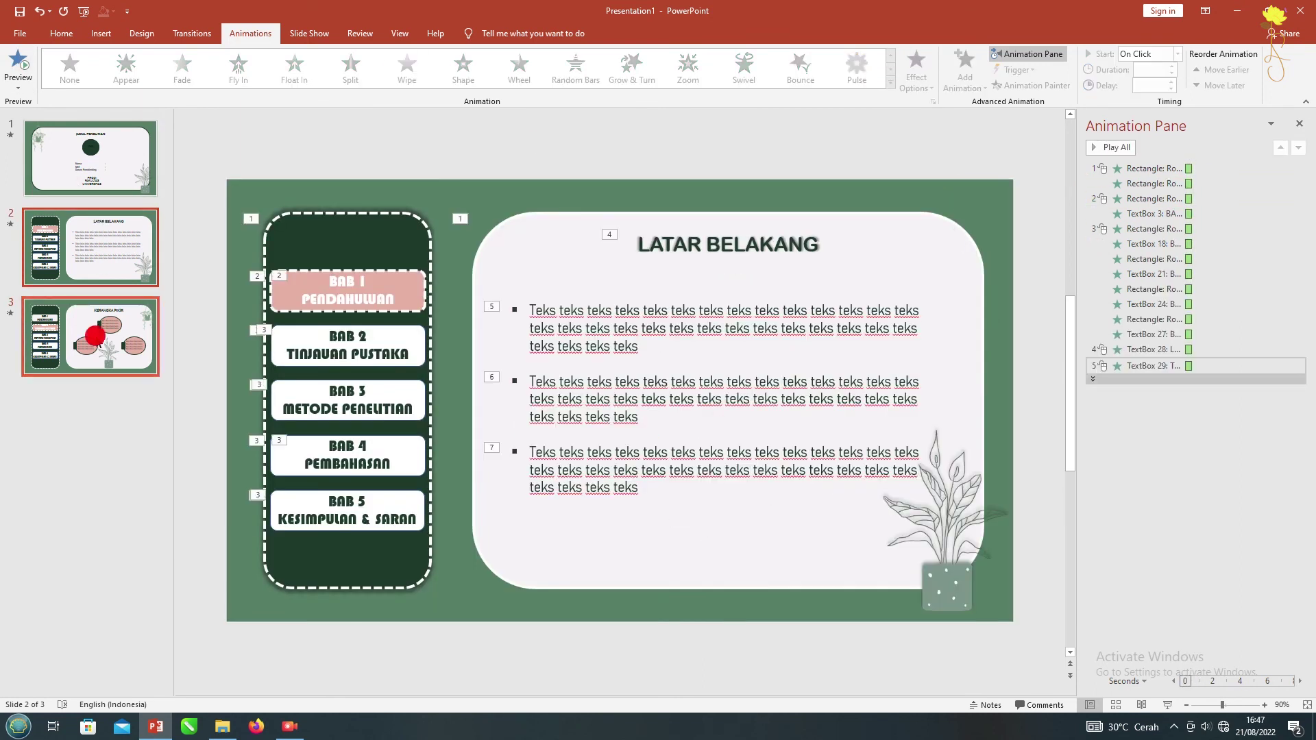
Apply a Morph transition to slides 2 and 3
{"action": "left_click", "coordinate": [192, 33]}
{"action": "left_click", "coordinate": [125, 66]}
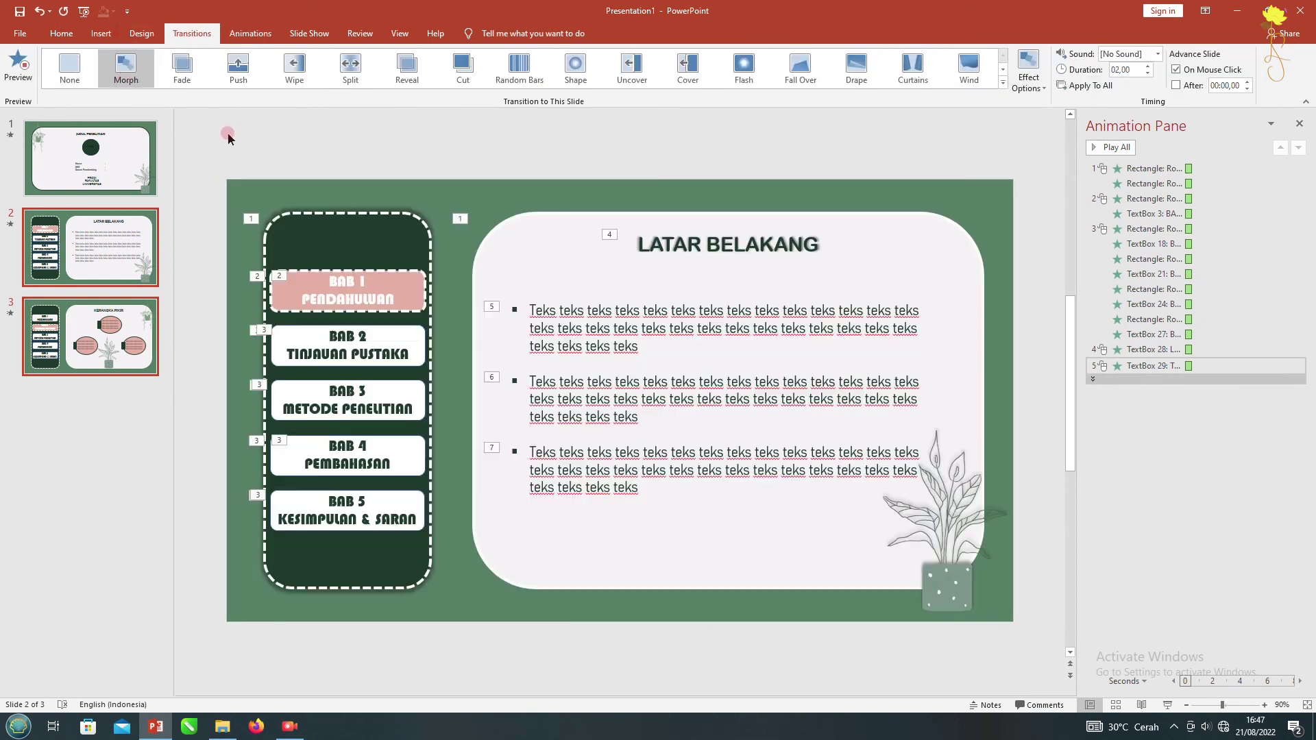
{"action": "left_click", "coordinate": [1301, 126]}
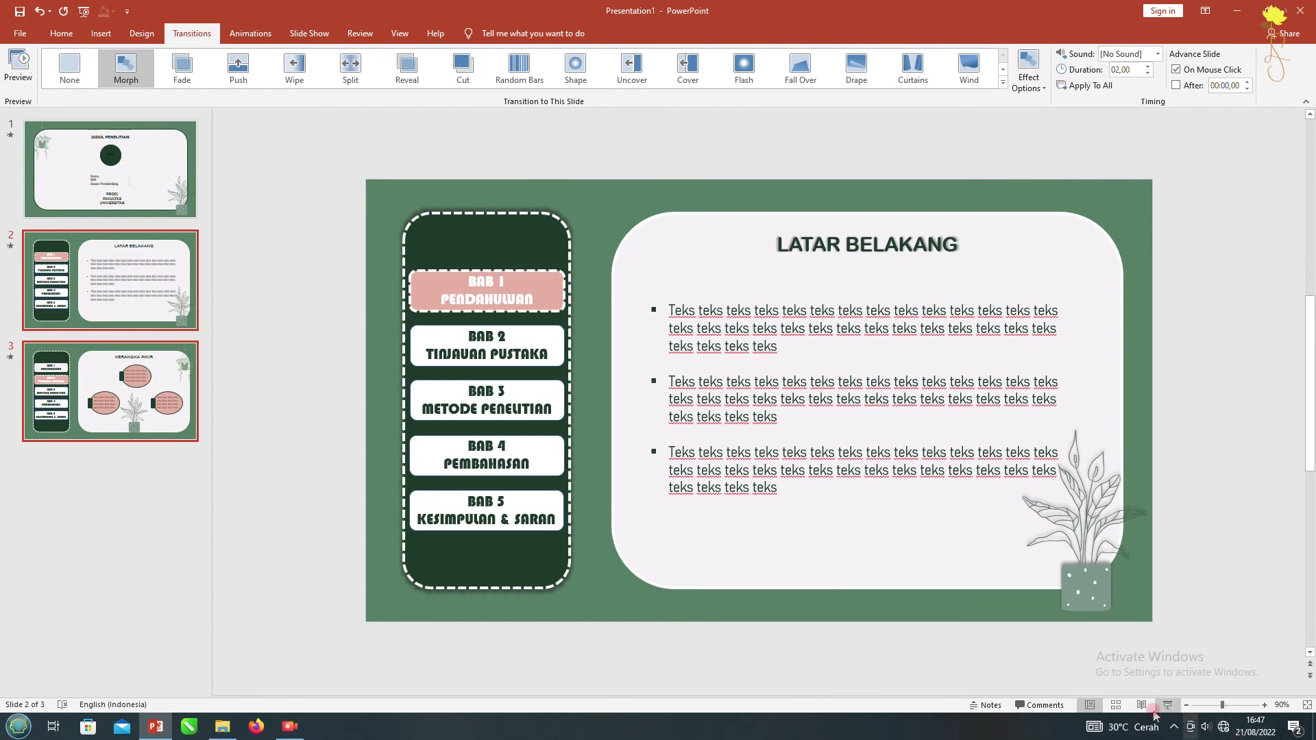
Play the deck as a slide show from the beginning through to the end, then exit
{"action": "scroll", "coordinate": [748, 519], "scroll_direction": "up", "scroll_amount": 3}
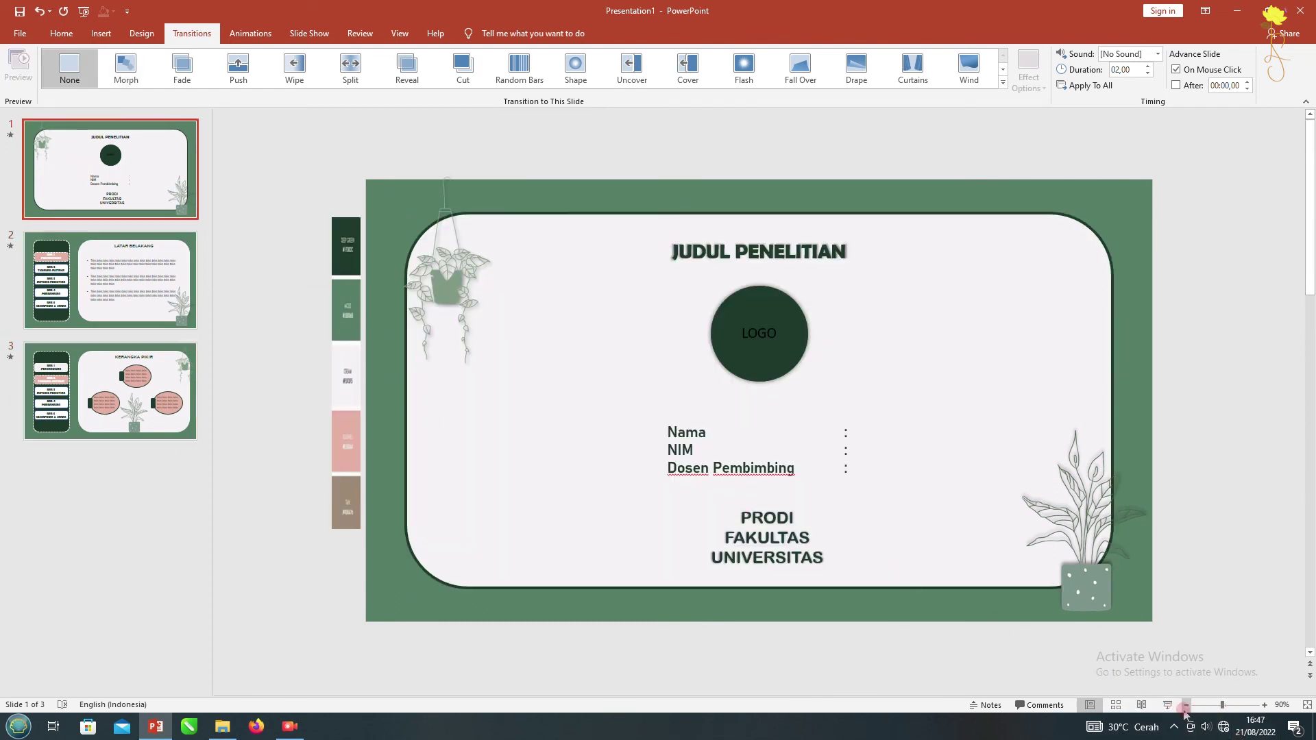
{"action": "left_click", "coordinate": [1165, 706]}
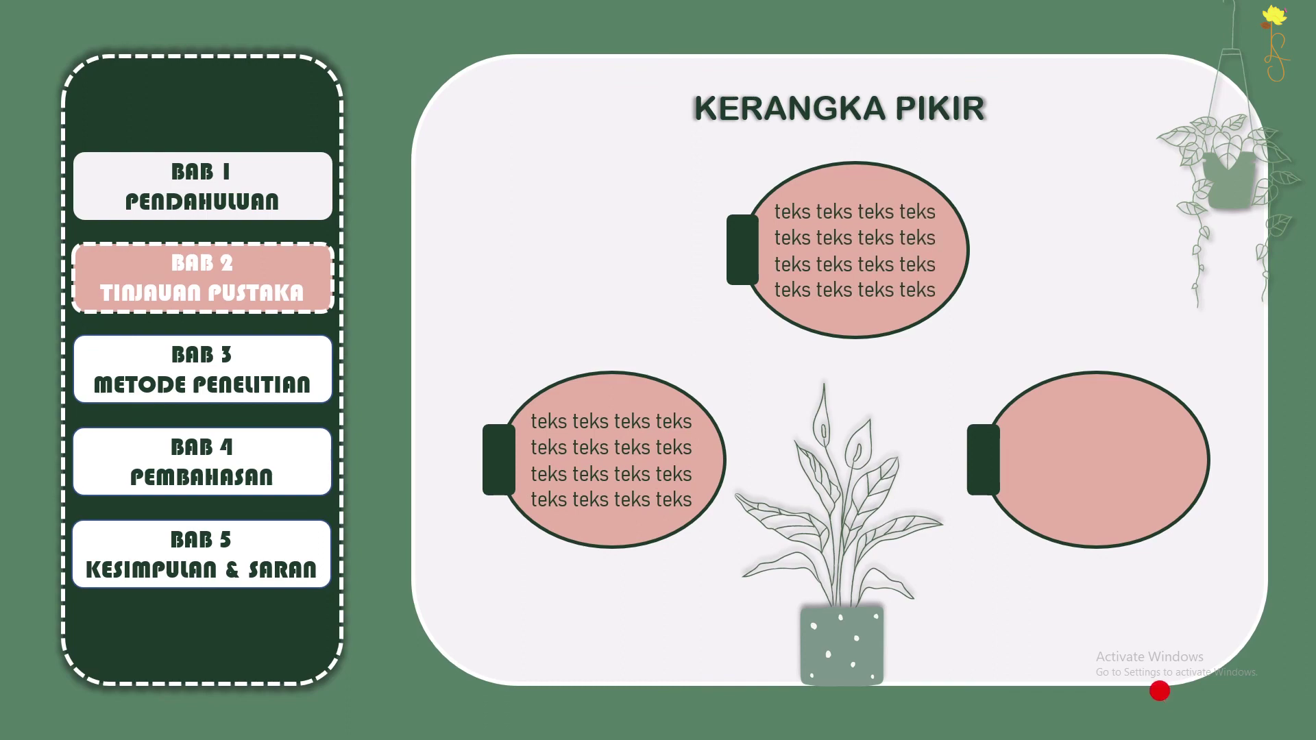
{"action": "left_click", "coordinate": [672, 444]}
{"action": "right_click", "coordinate": [672, 445]}
{"action": "left_click", "coordinate": [716, 649]}
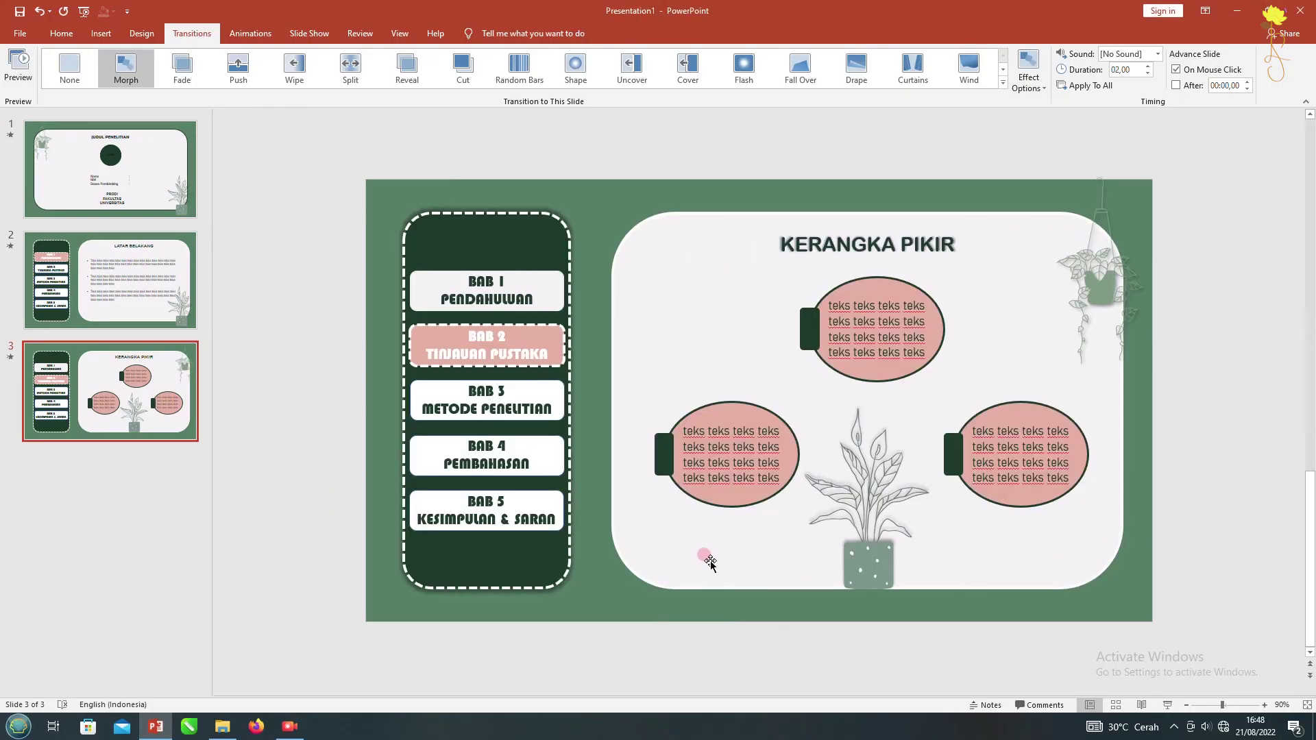